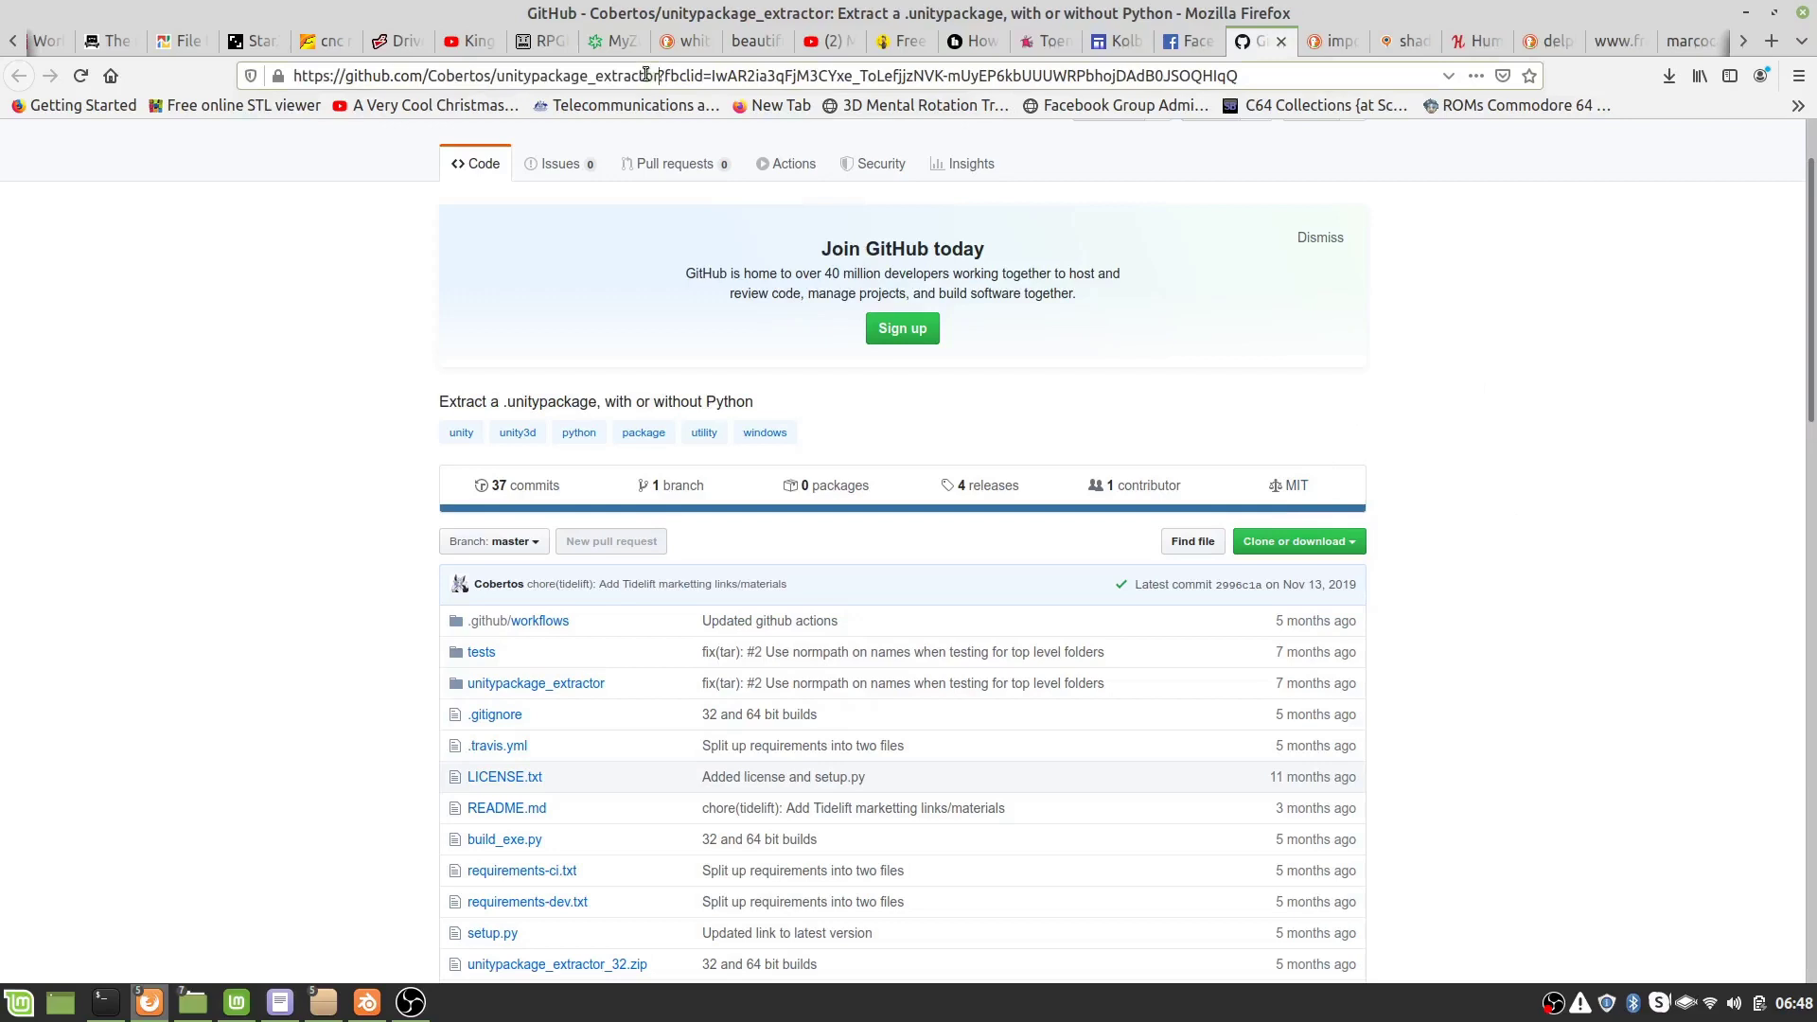
# - Select the clean unitypackage_extractor repository URL in the address bar, without the tracking suffix
pyautogui.hotkey('shift', 'Home')
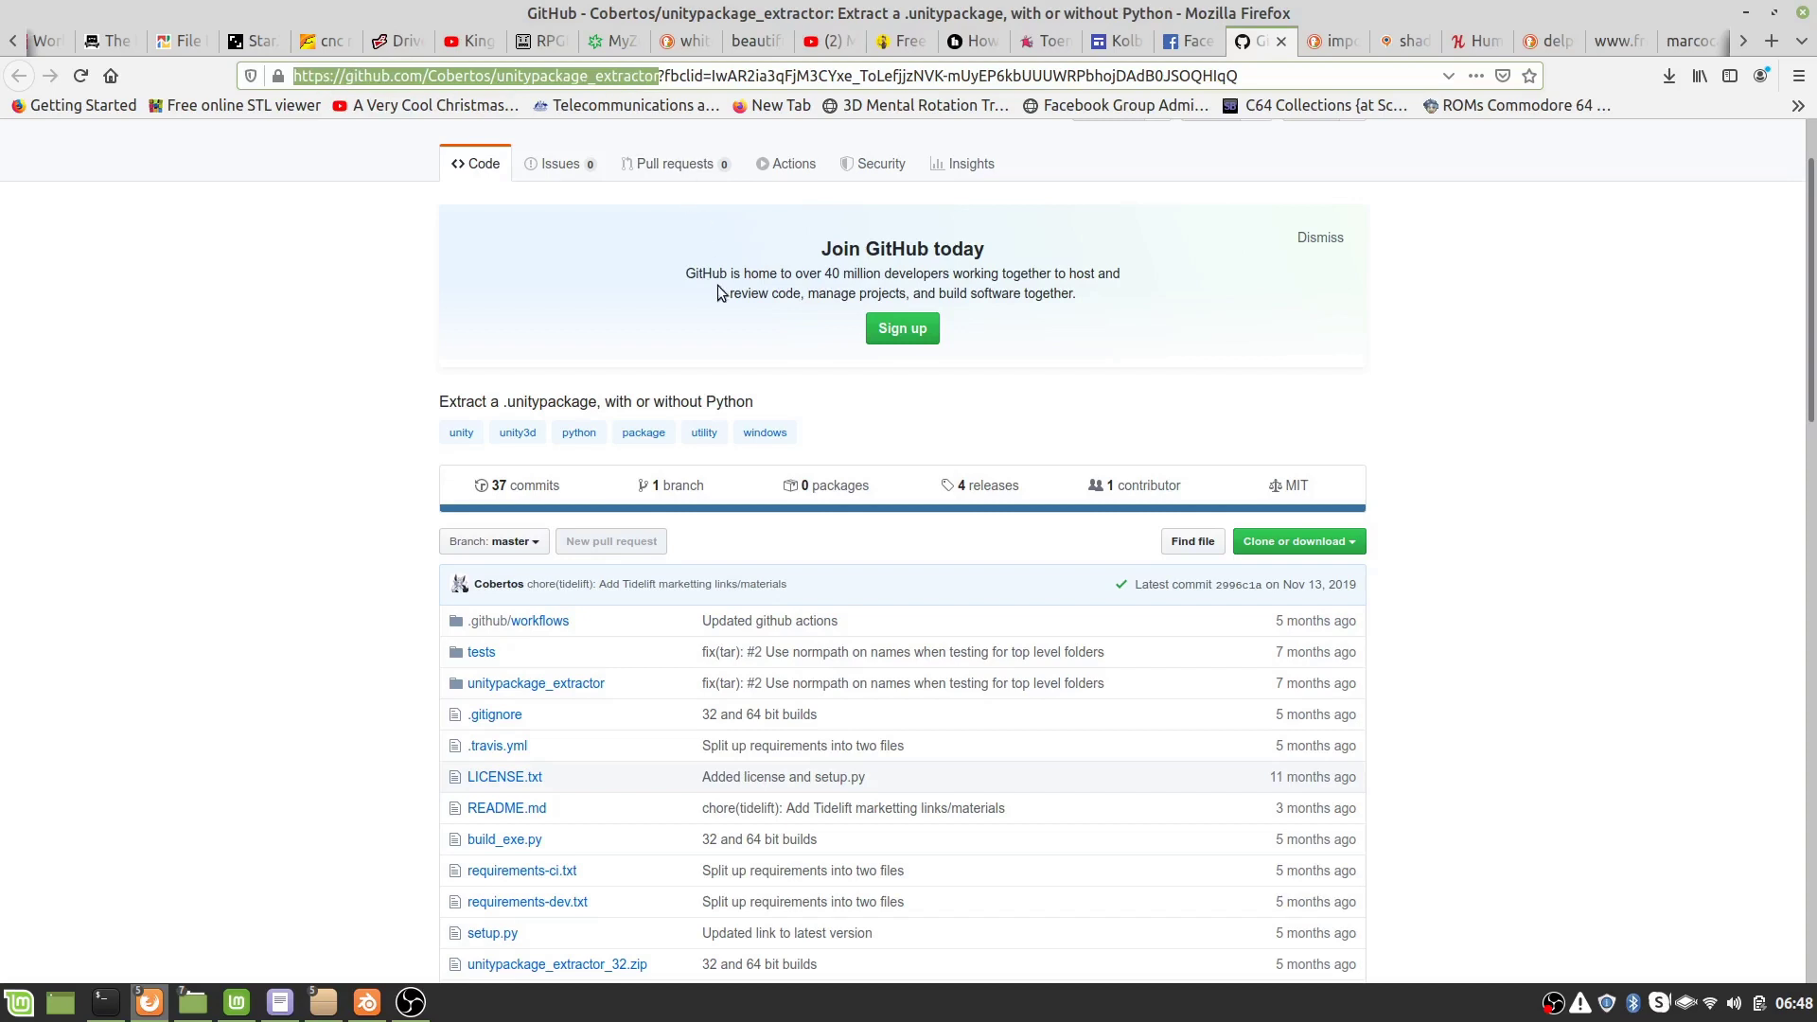
# - Download the repository as a ZIP and save unitypackage_extractor-master.zip into /tmp
pyautogui.click(1287, 544)
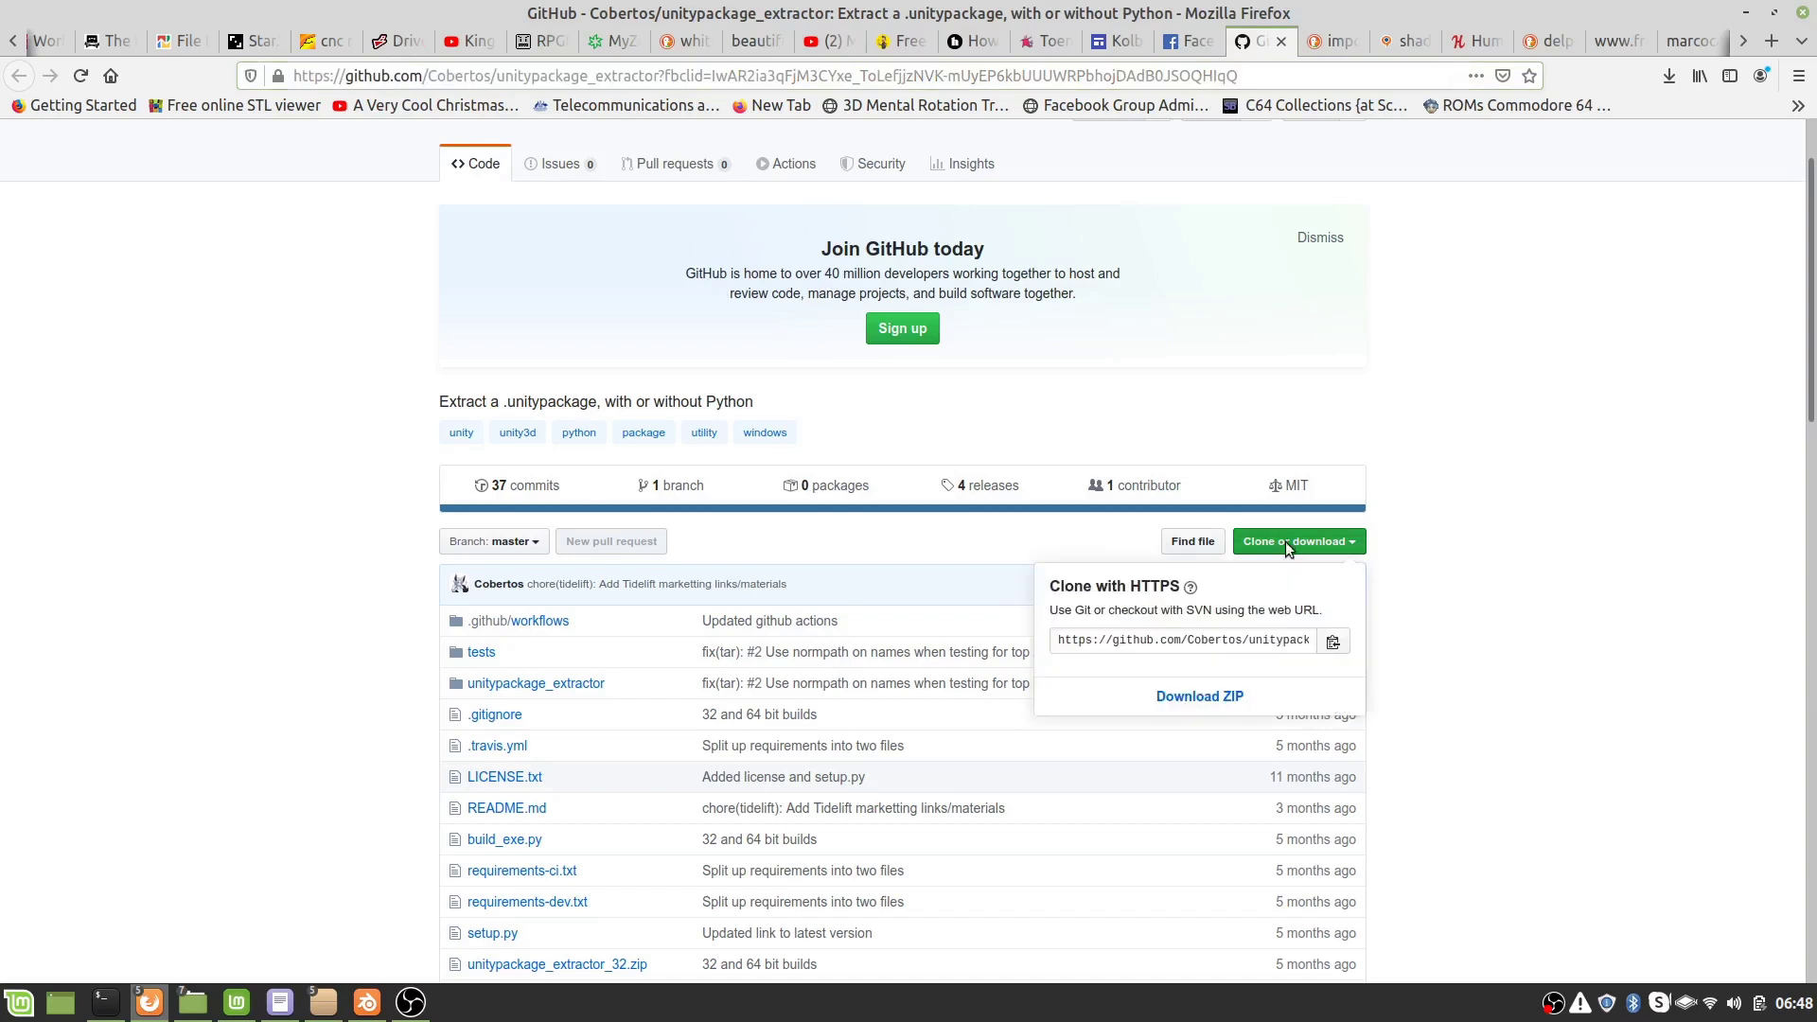
pyautogui.click(1202, 707)
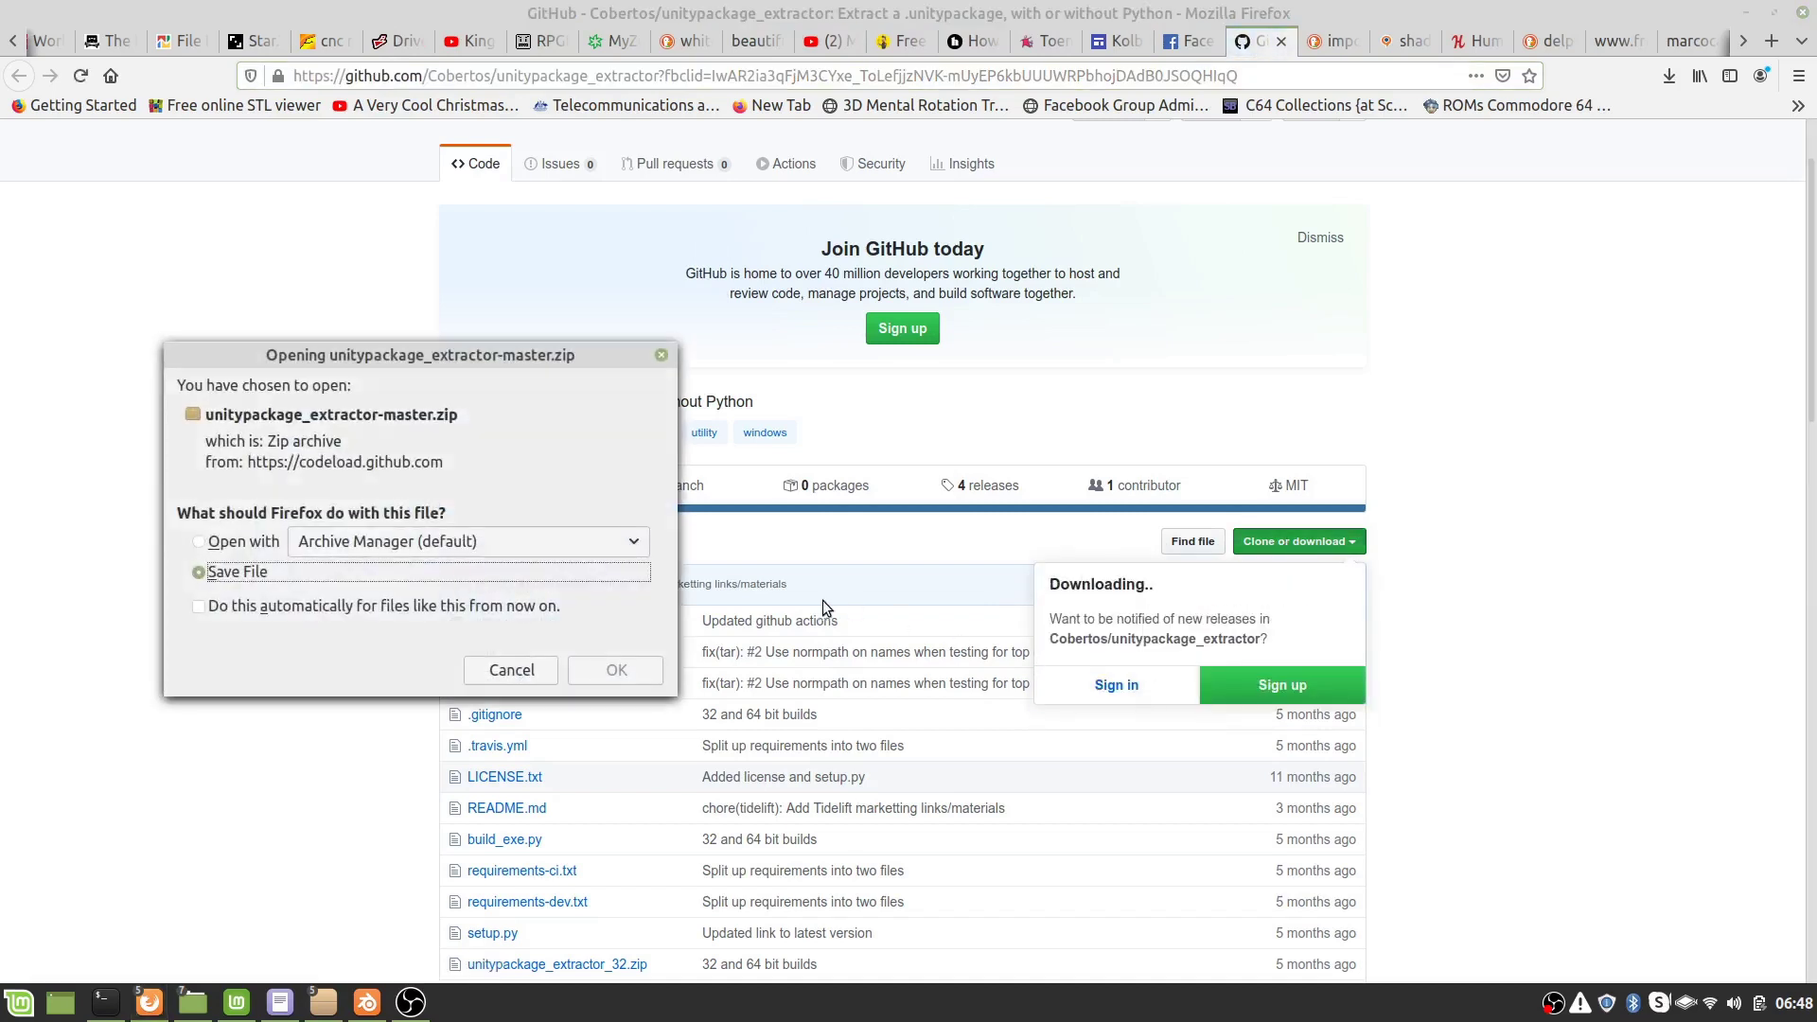
pyautogui.click(617, 670)
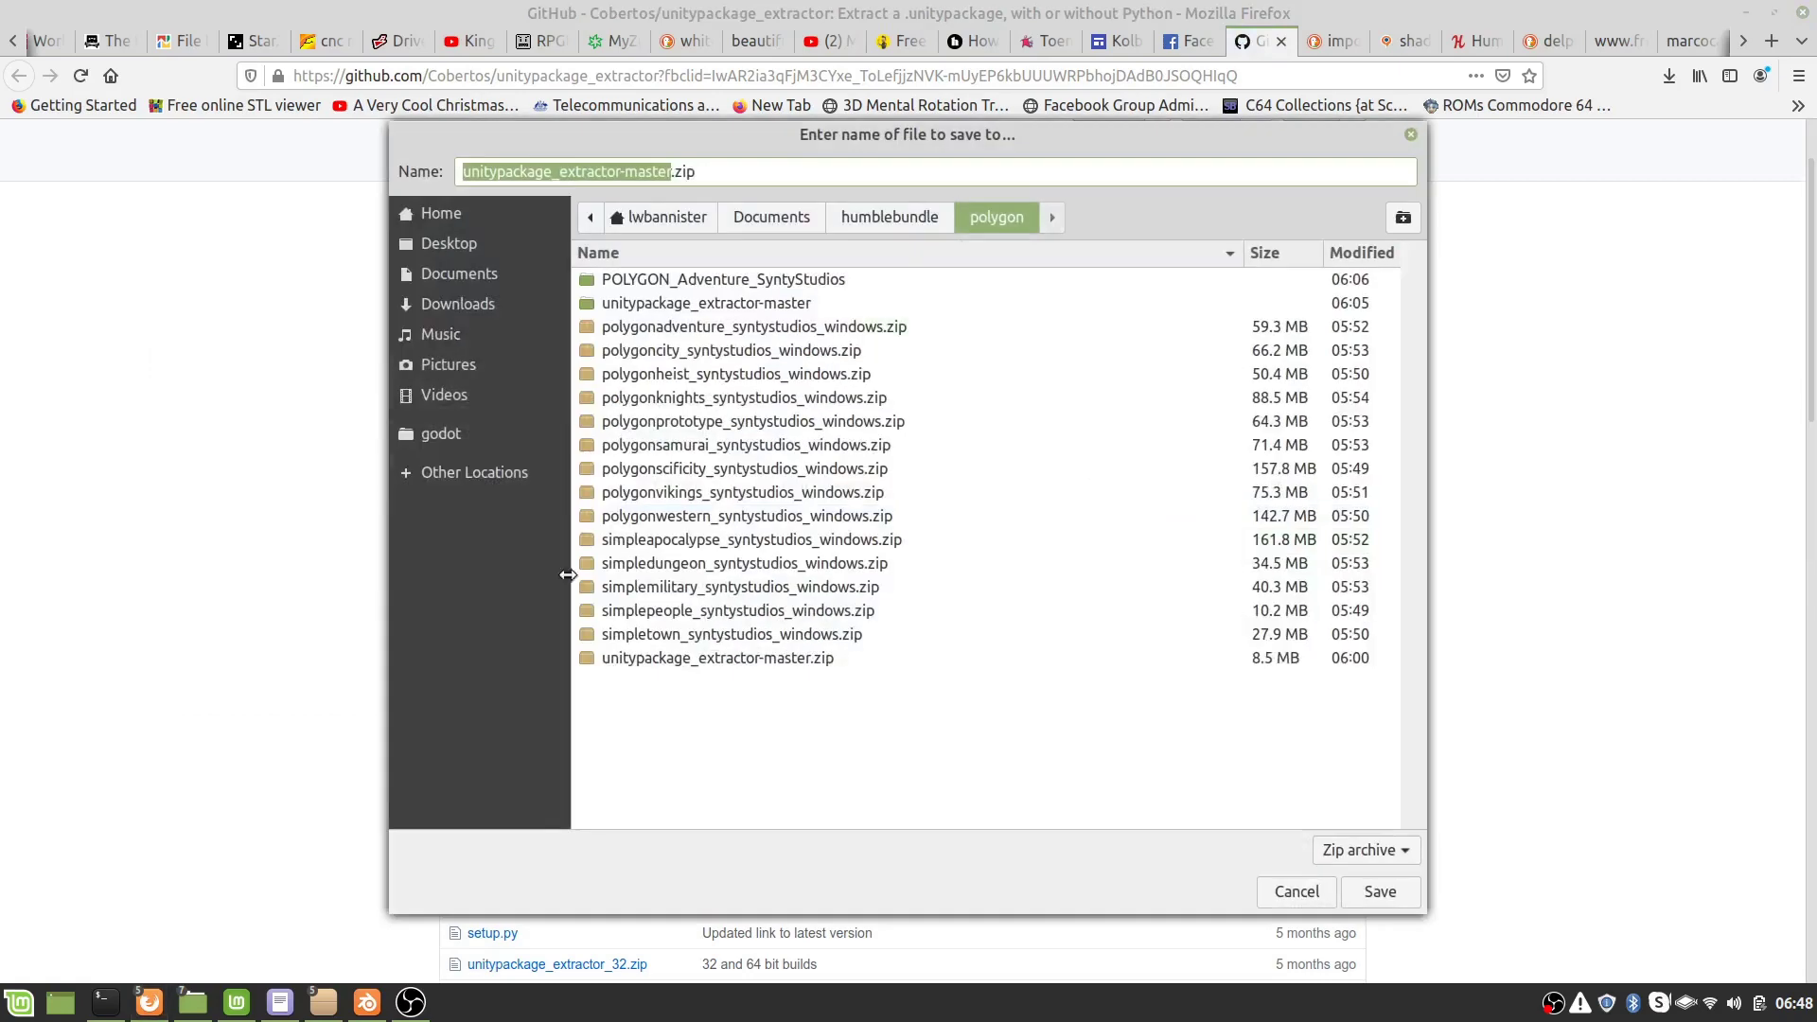
pyautogui.click(590, 218)
pyautogui.click(619, 218)
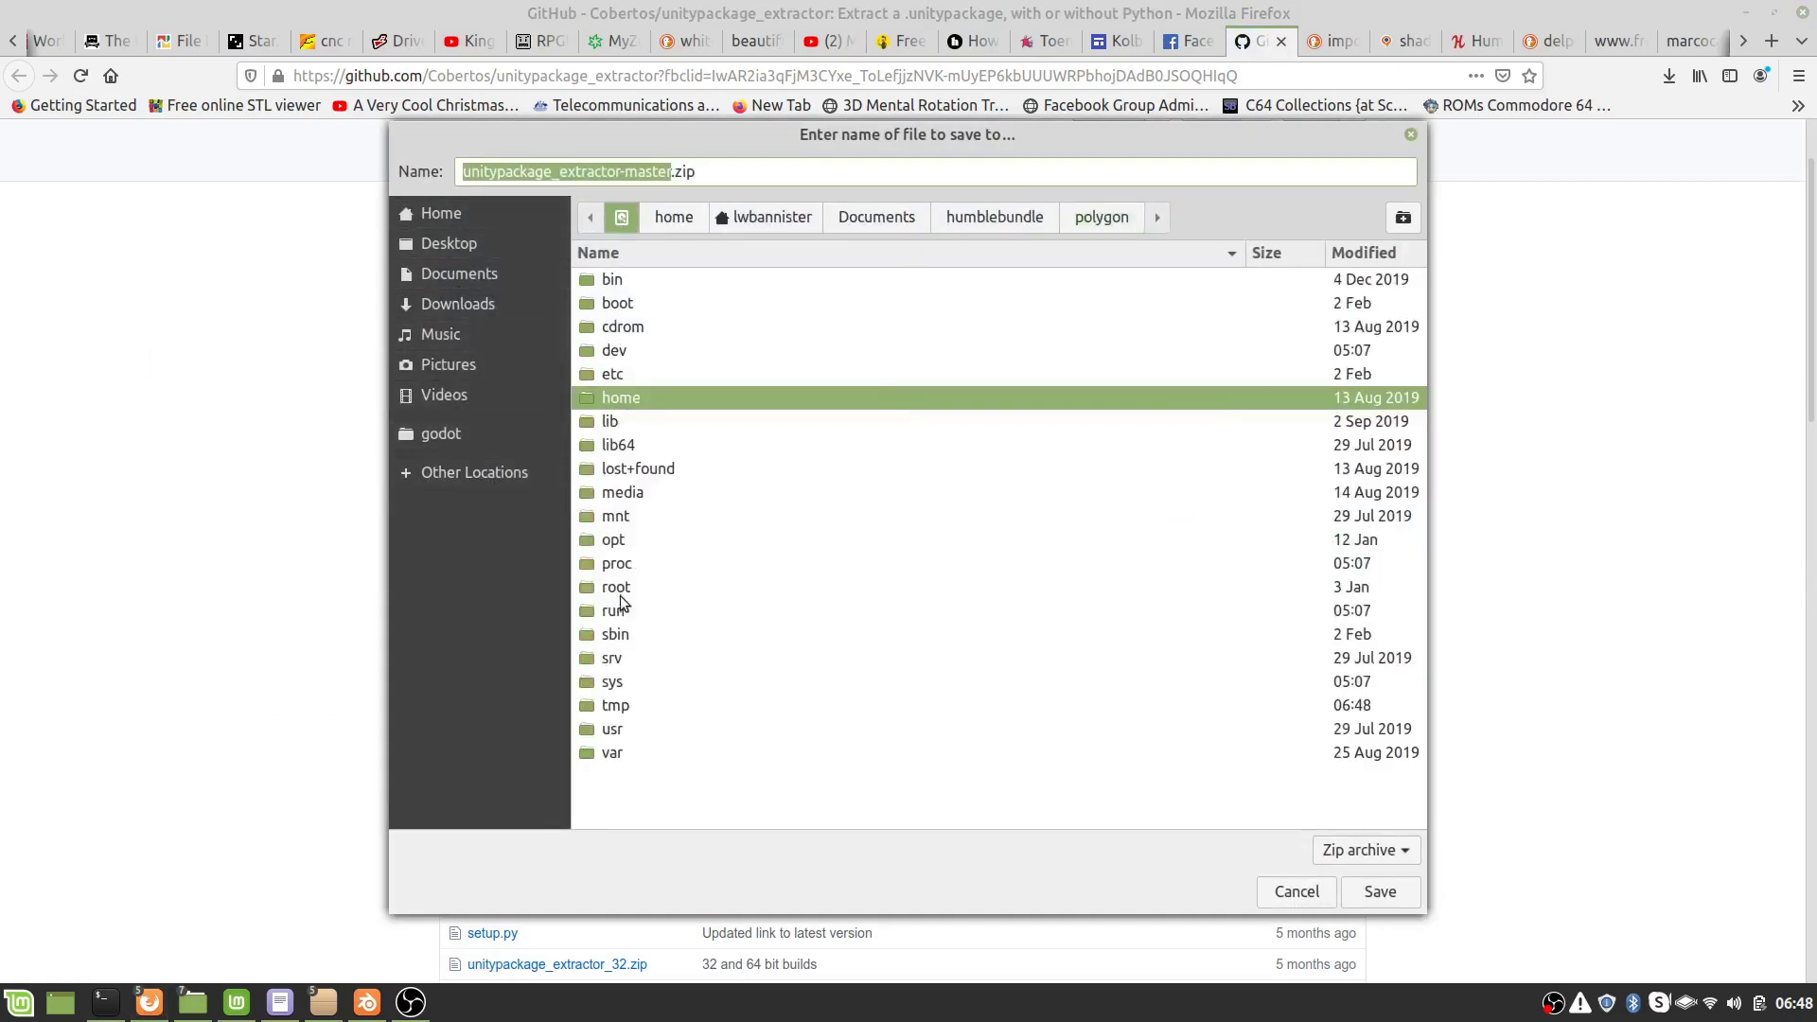
pyautogui.doubleClick(629, 709)
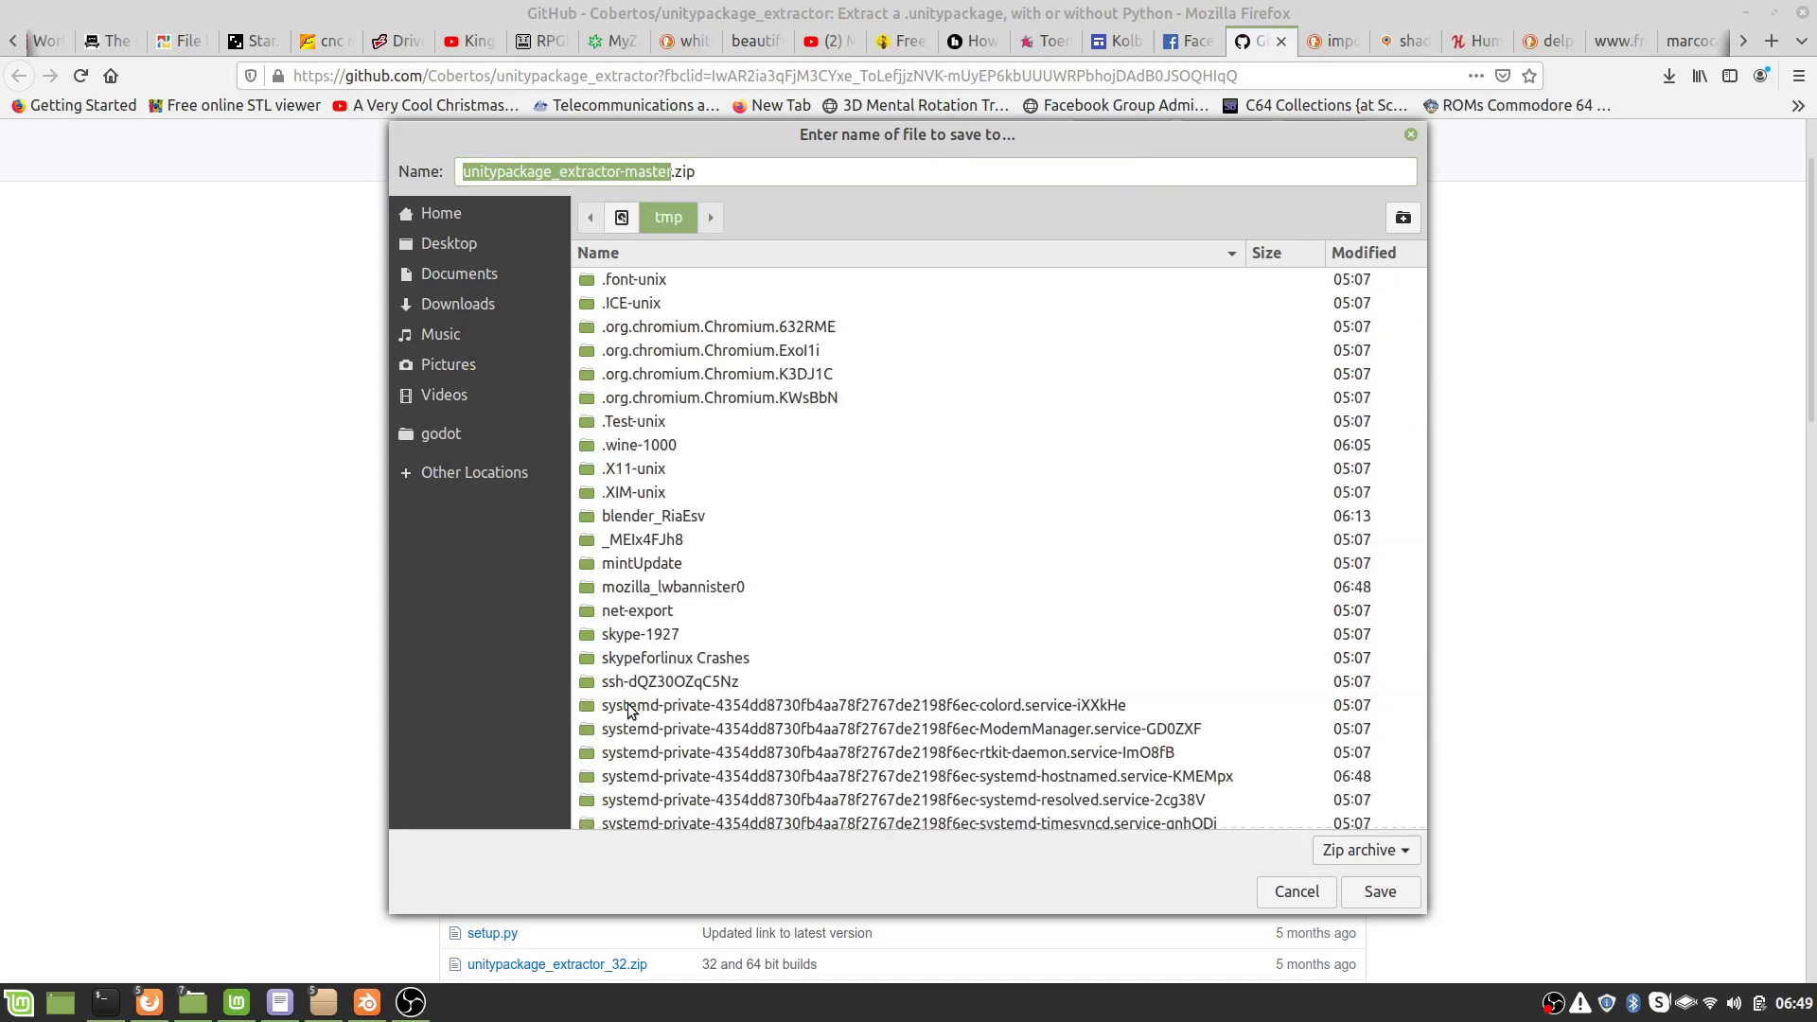
pyautogui.click(1381, 893)
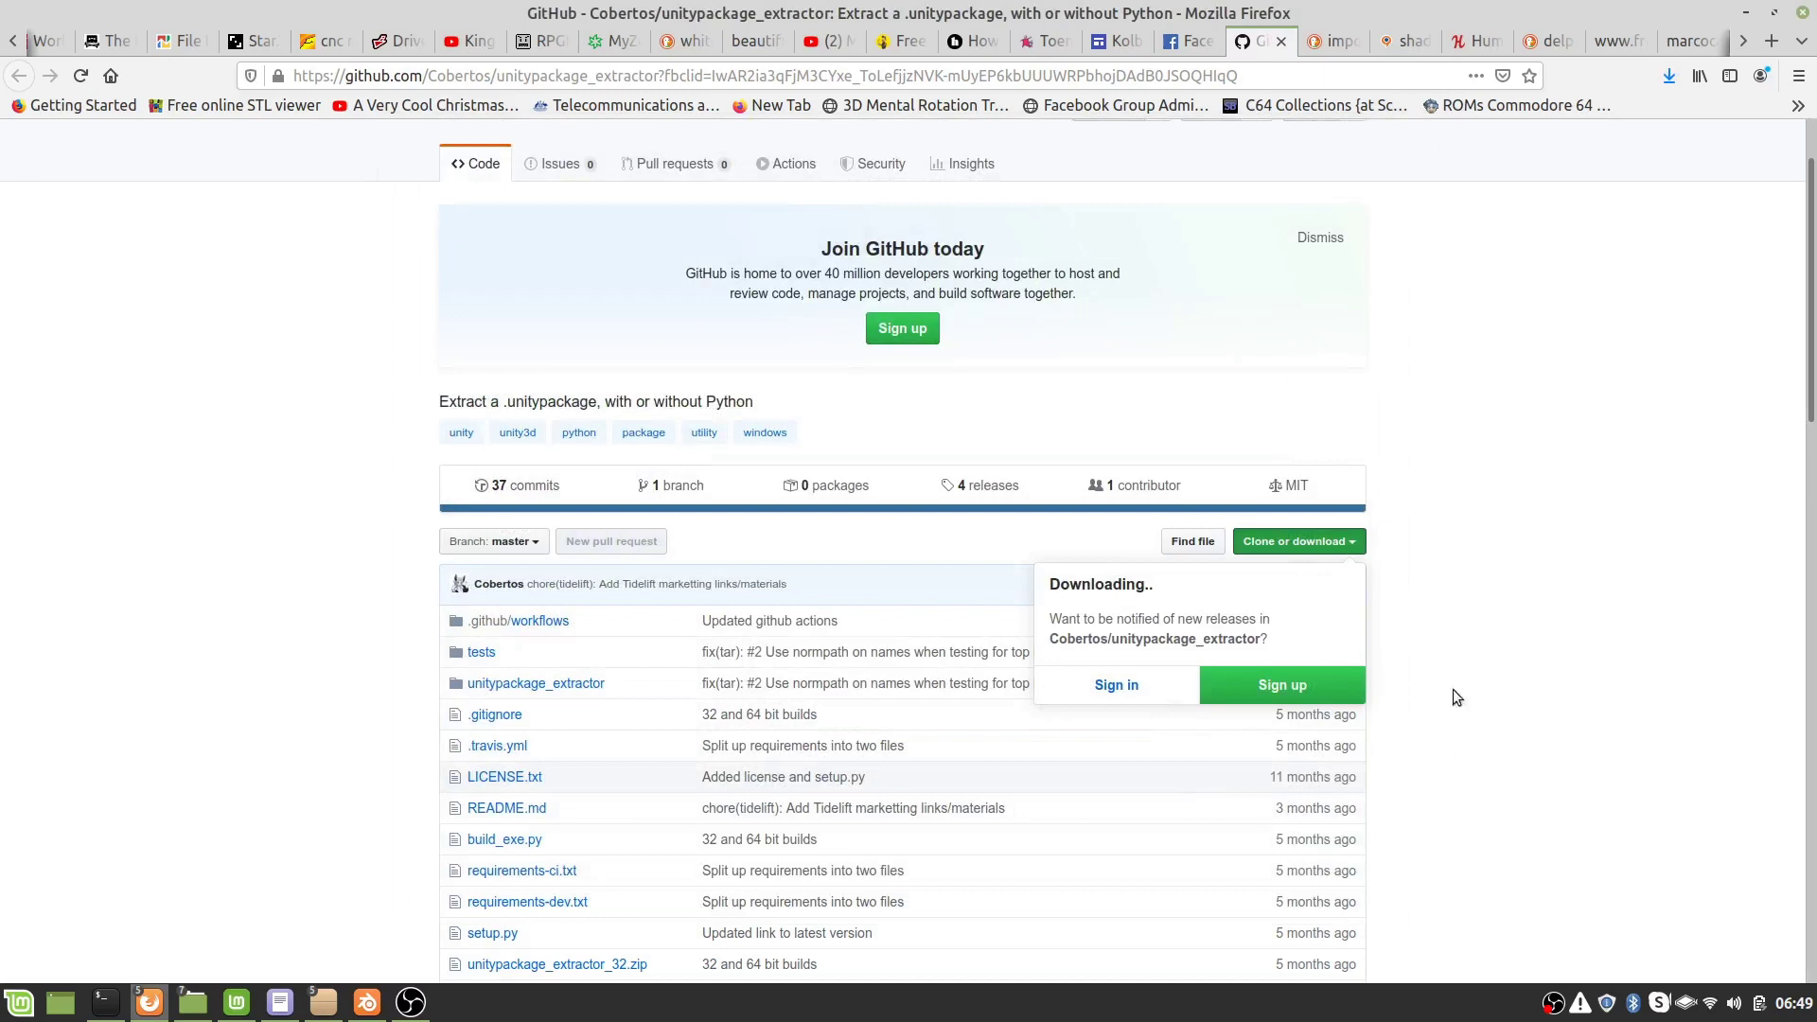
# - Open unitypackage_extractor-master.zip from the /tmp downloads folder in Archive Manager, moving its window aside
pyautogui.click(1675, 70)
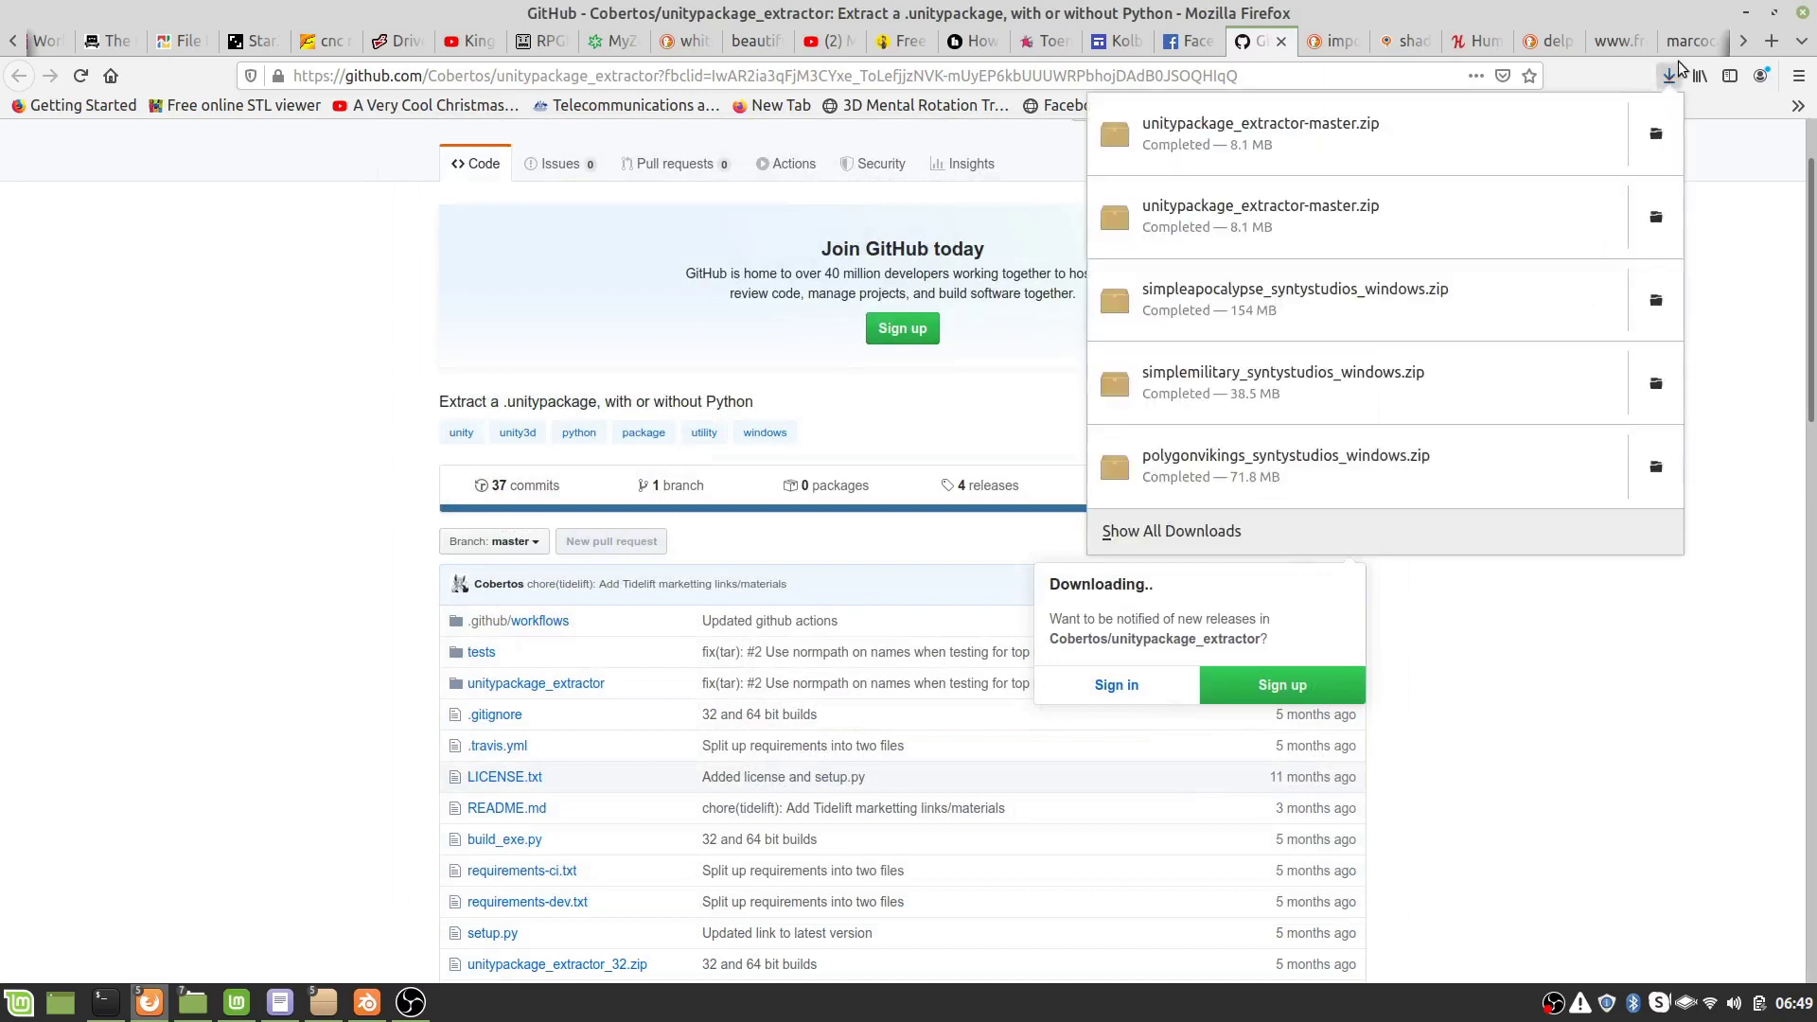
pyautogui.click(1656, 140)
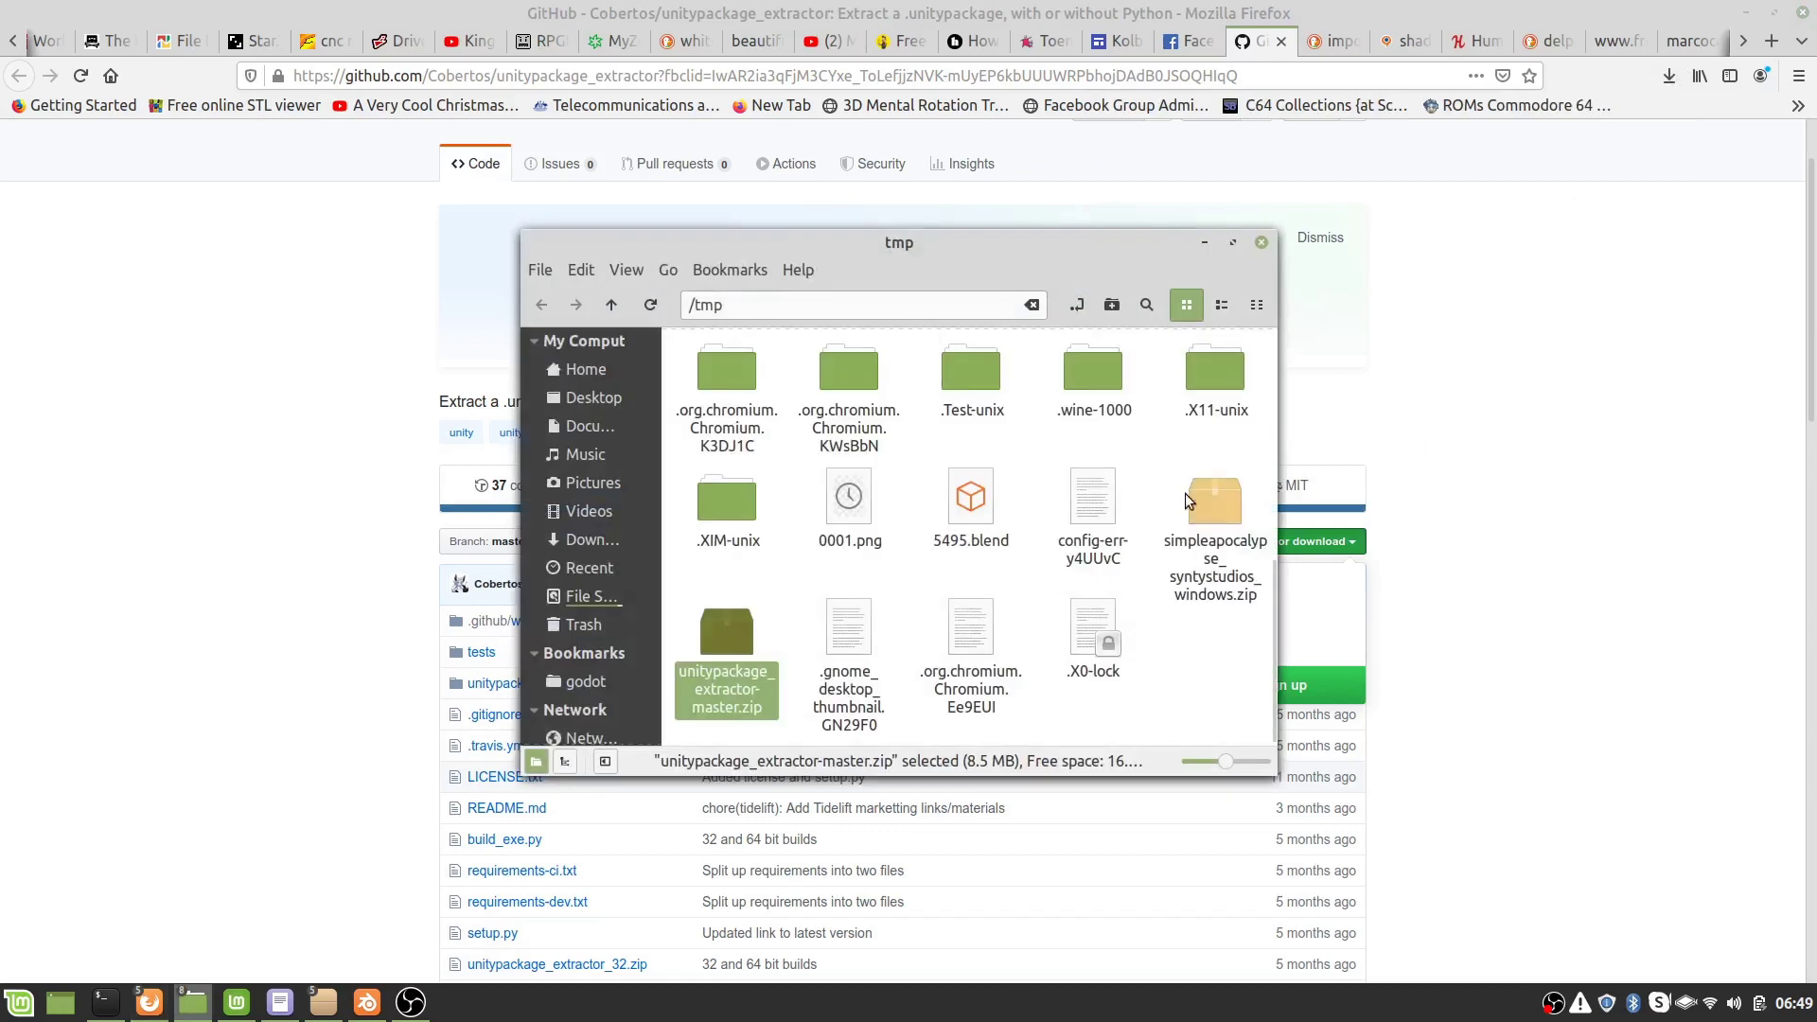
pyautogui.doubleClick(720, 653)
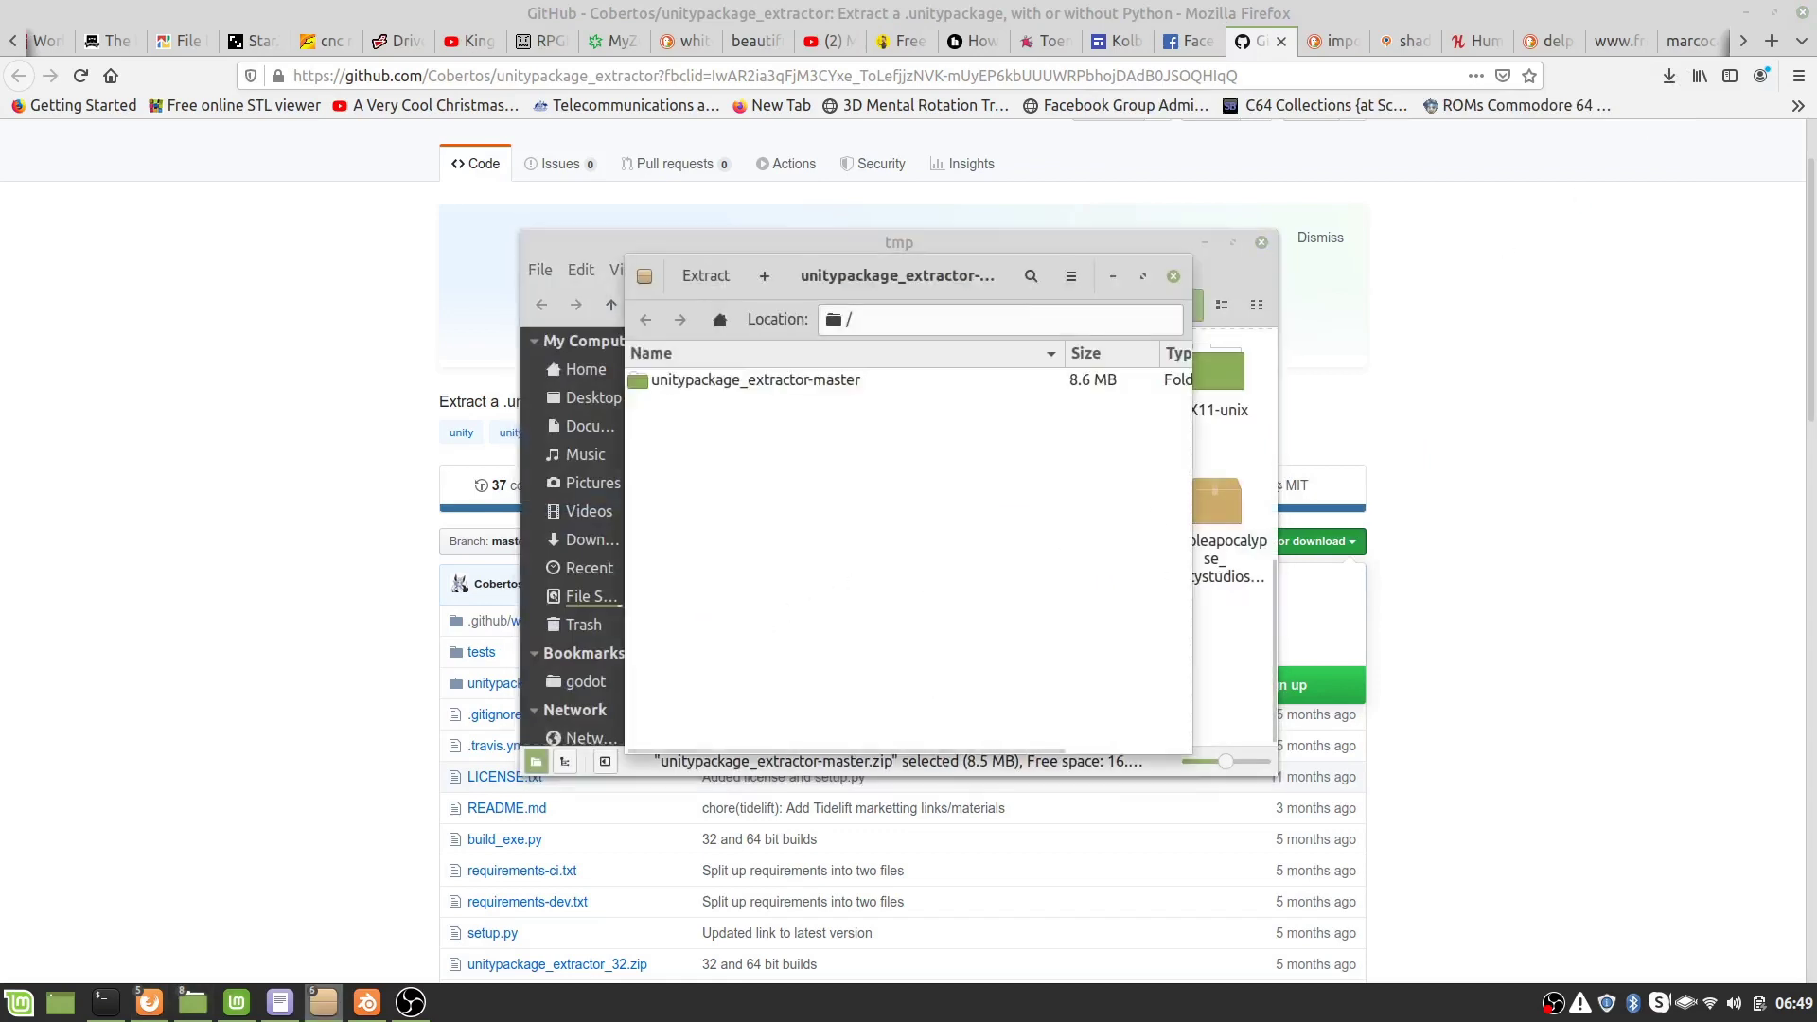
pyautogui.moveTo(815, 277); pyautogui.dragTo(280, 185)
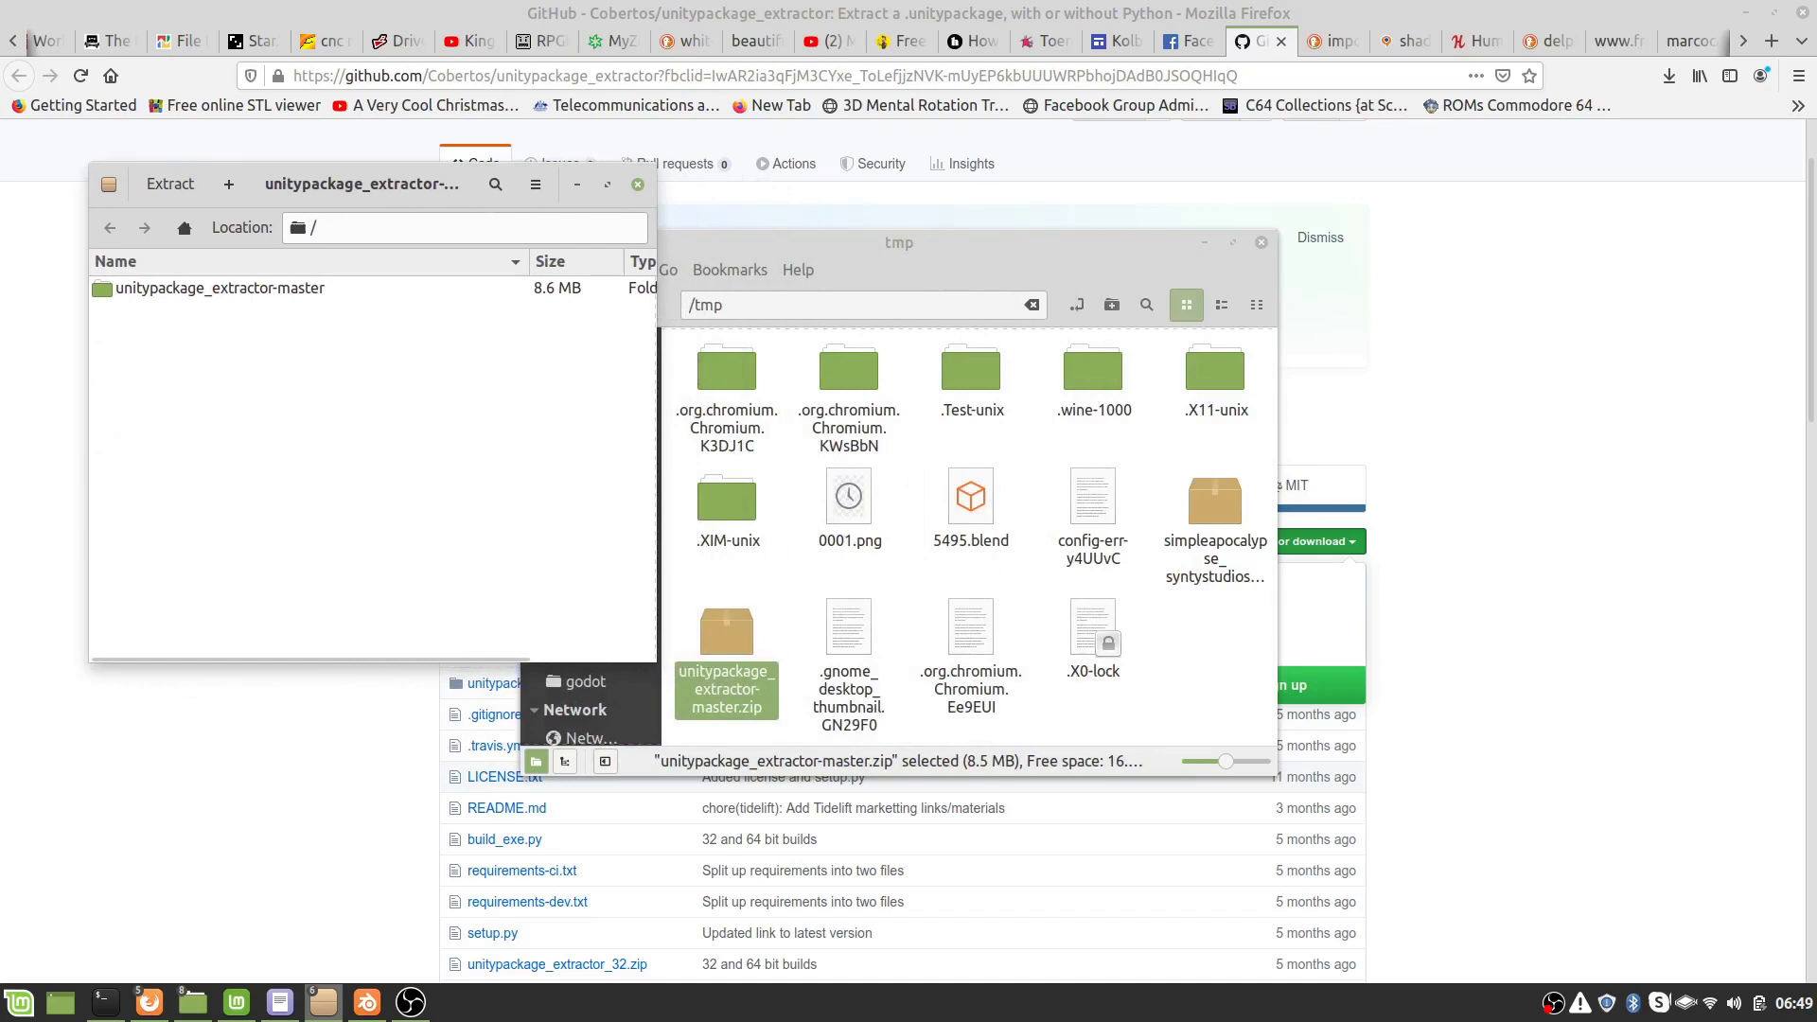
# - Extract build_exe.py, setup.py, README.md and both extractor zips from unitypackage_extractor-master into /tmp
pyautogui.click(220, 288)
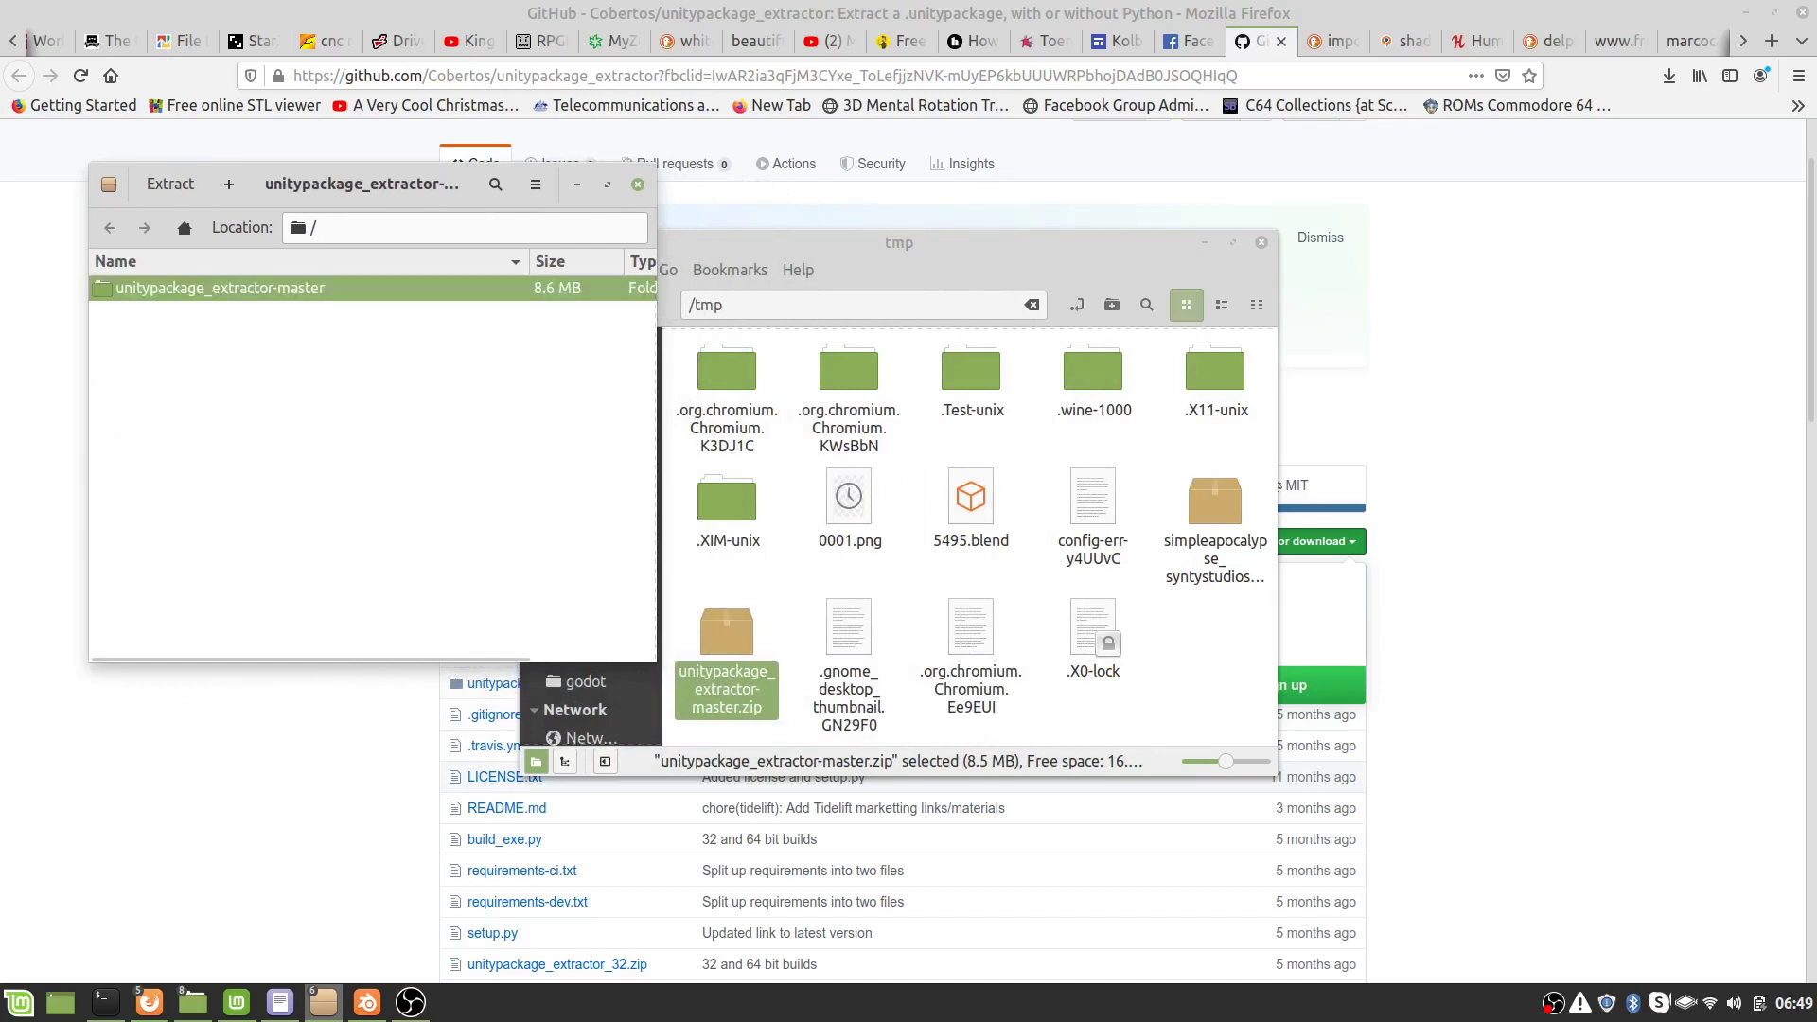
pyautogui.press('Return')
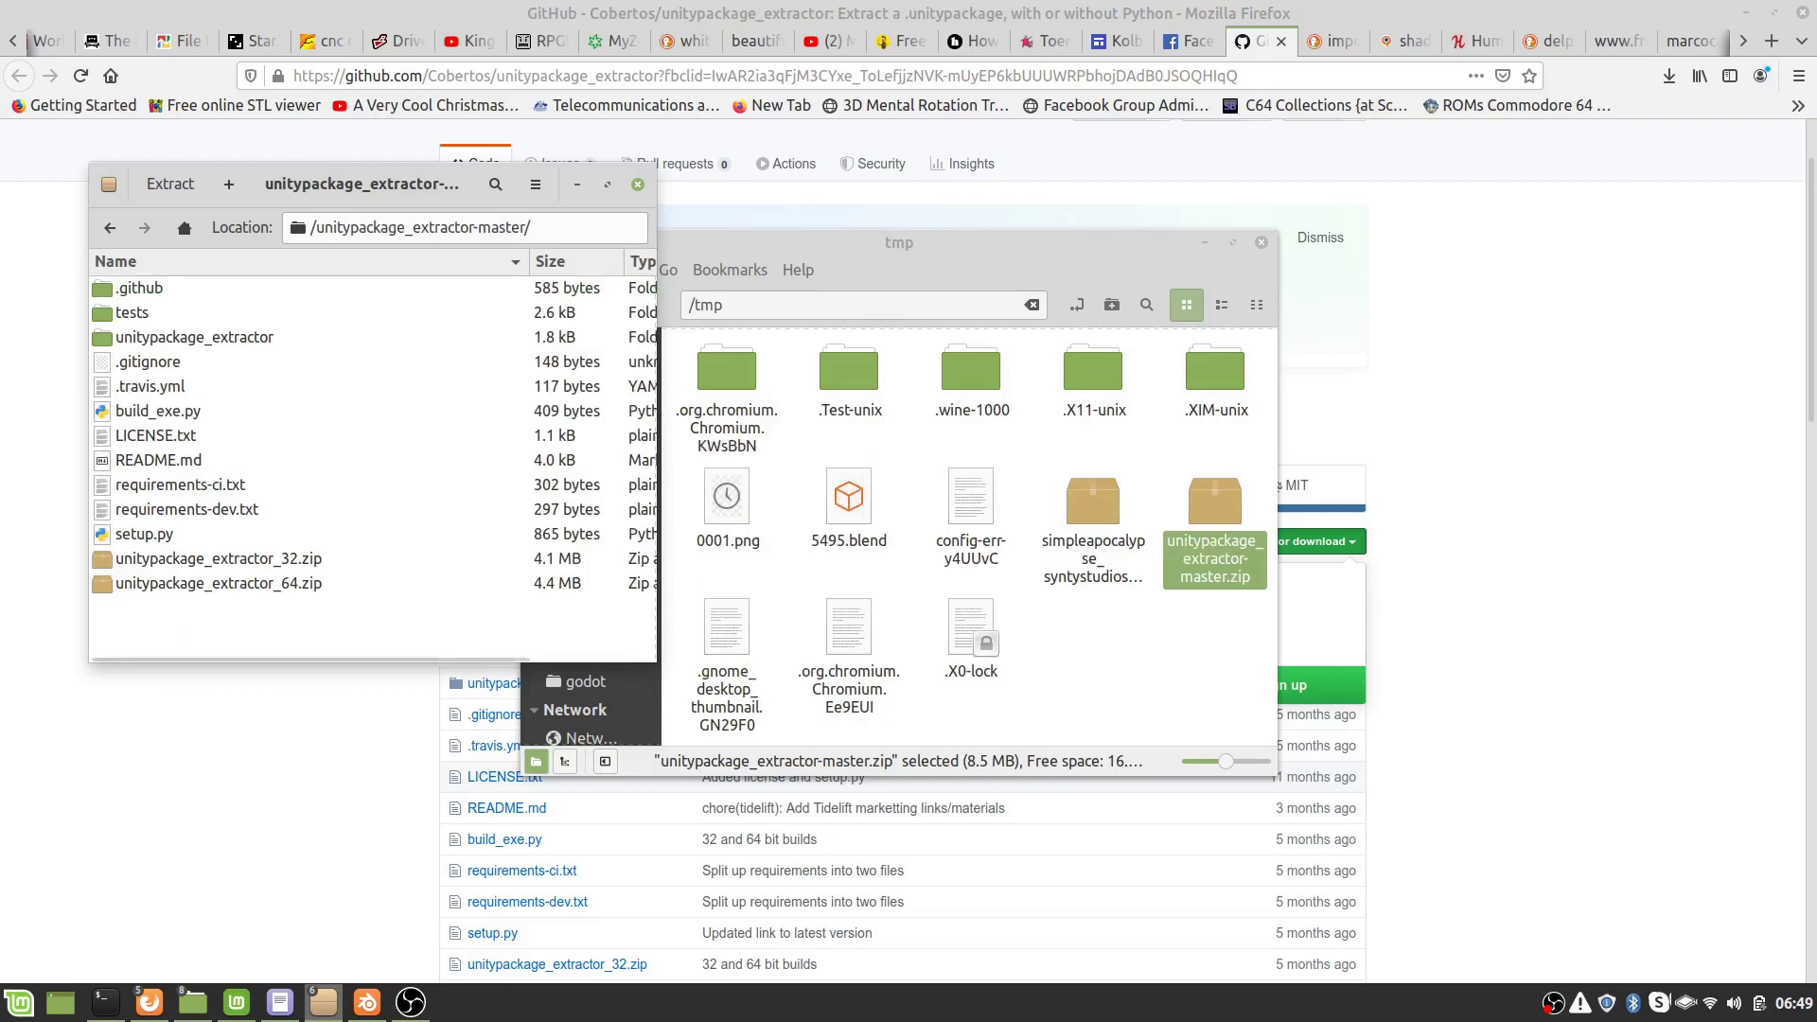
pyautogui.hotkey('ctrl', 'a')
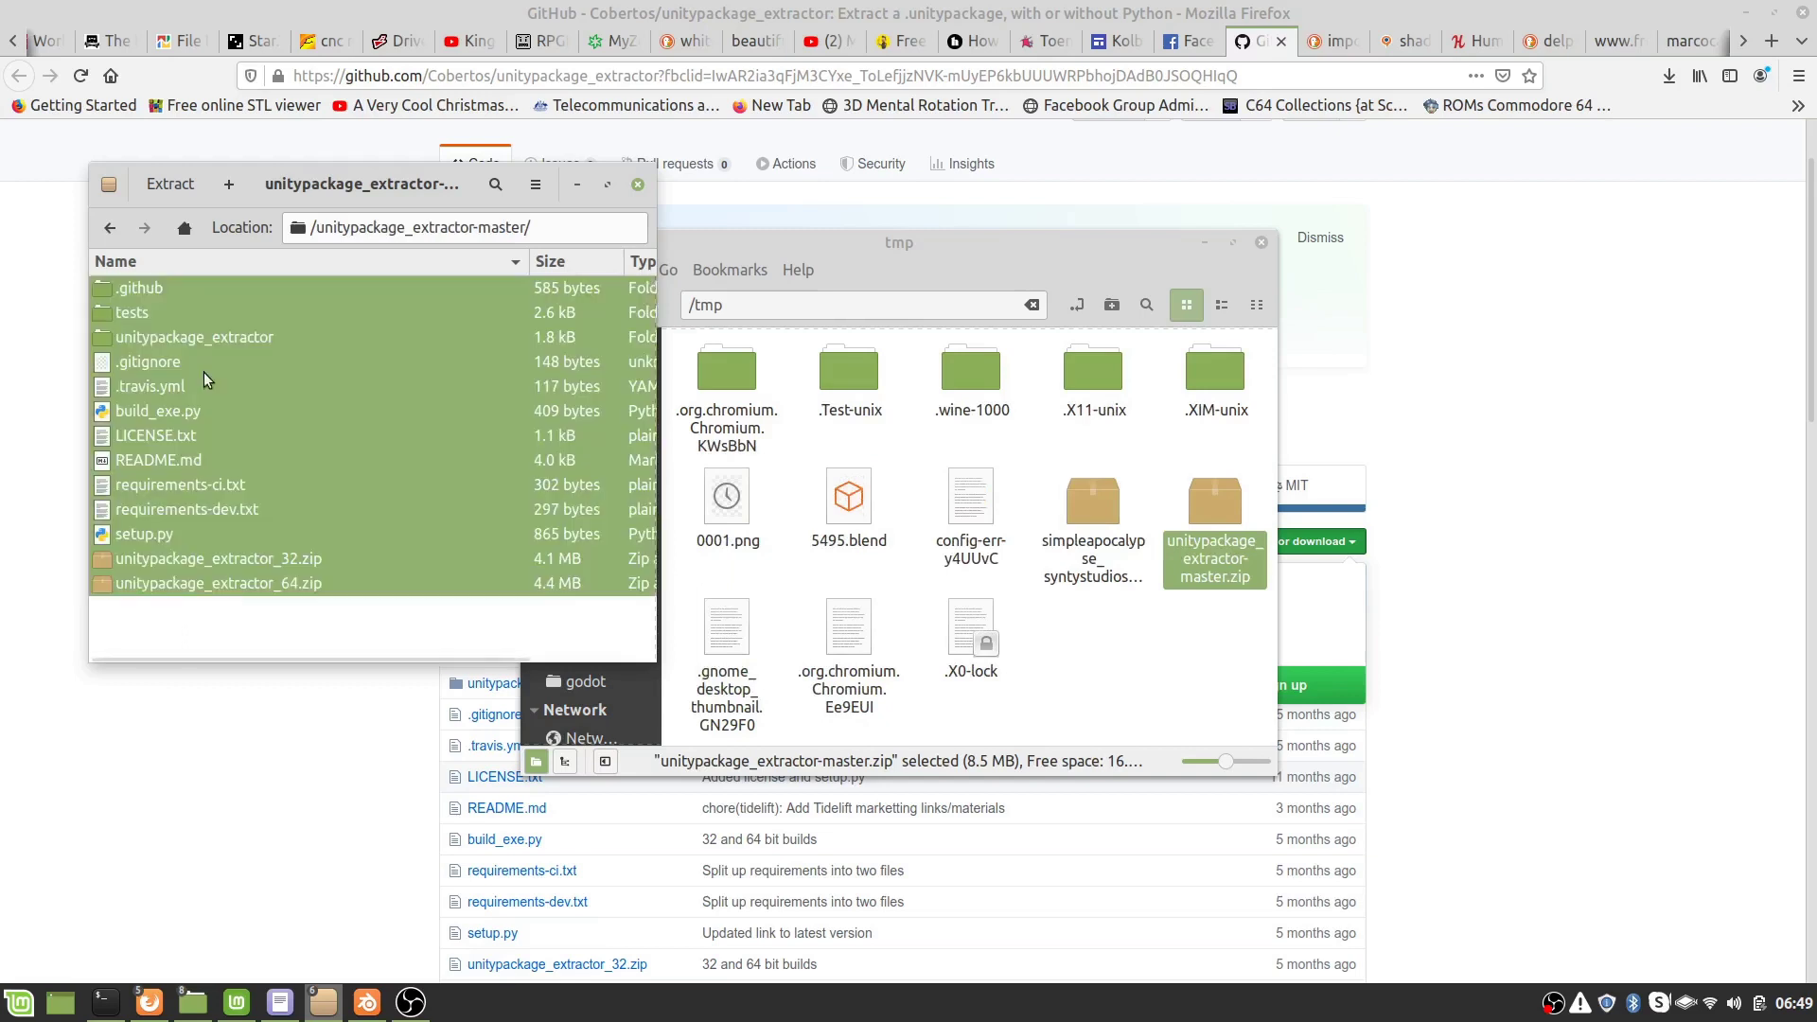
pyautogui.moveTo(182, 368); pyautogui.dragTo(1139, 672)
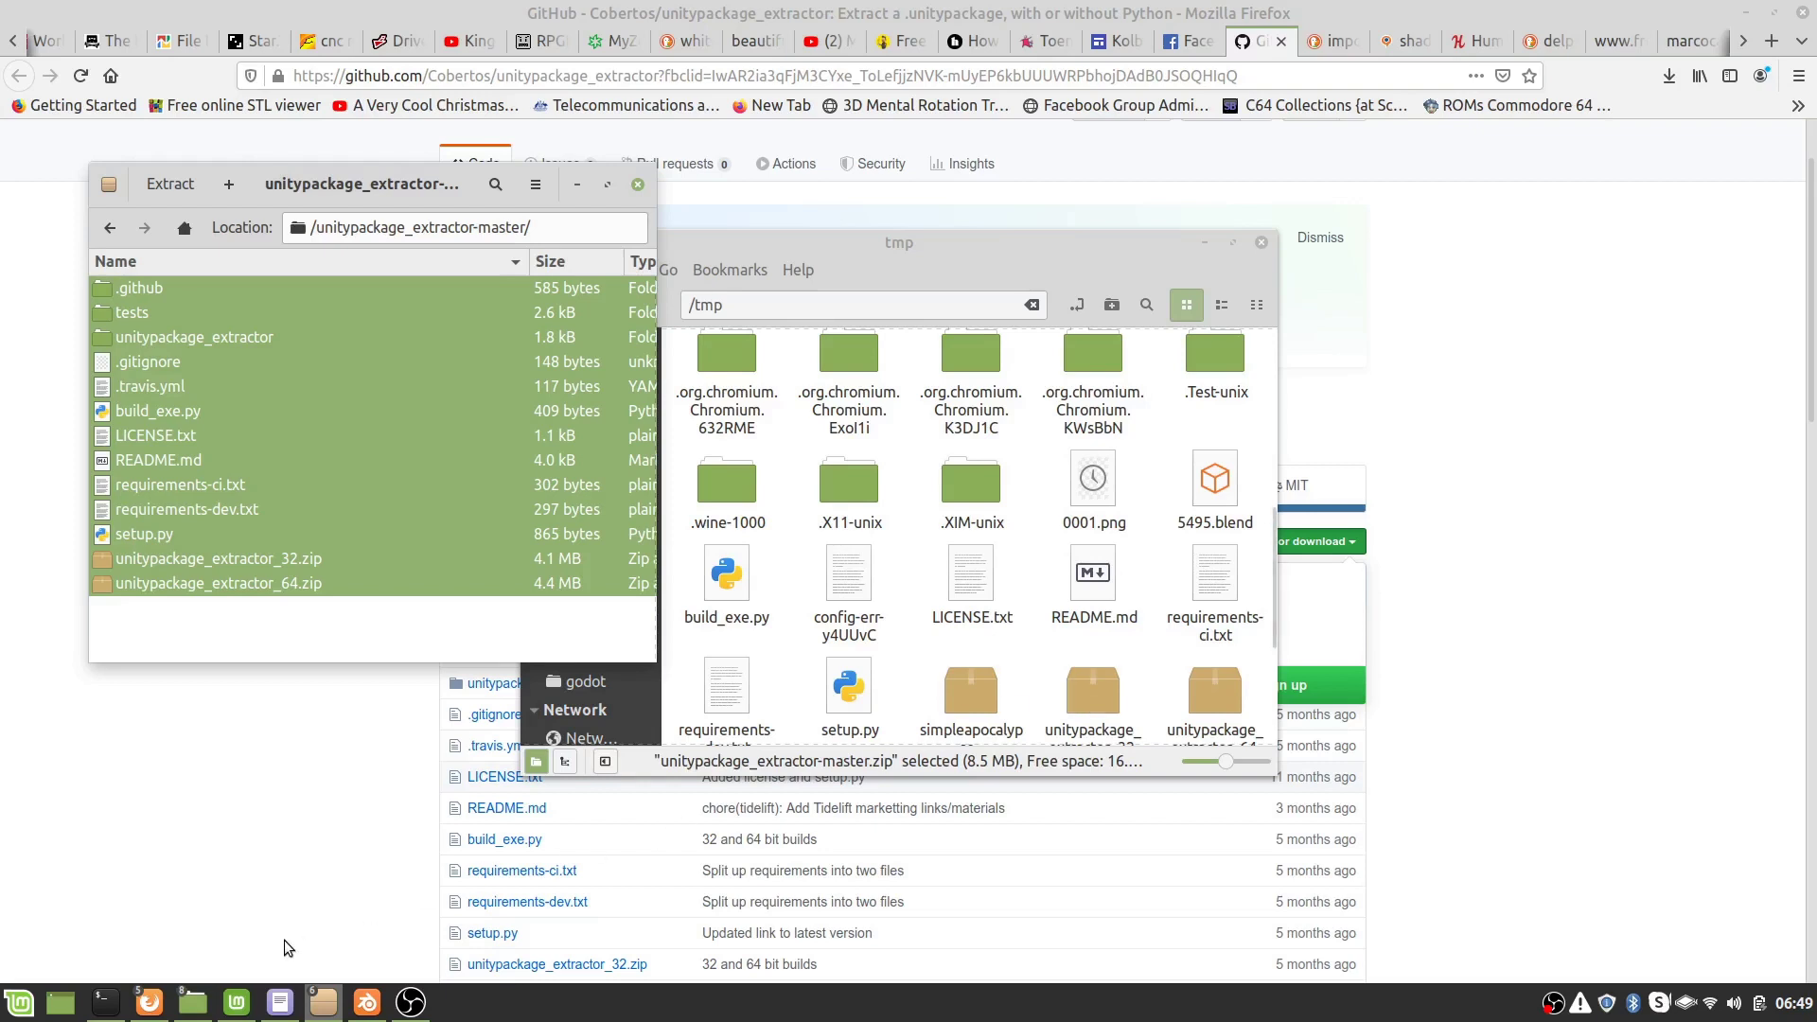
pyautogui.moveTo(95, 1007)
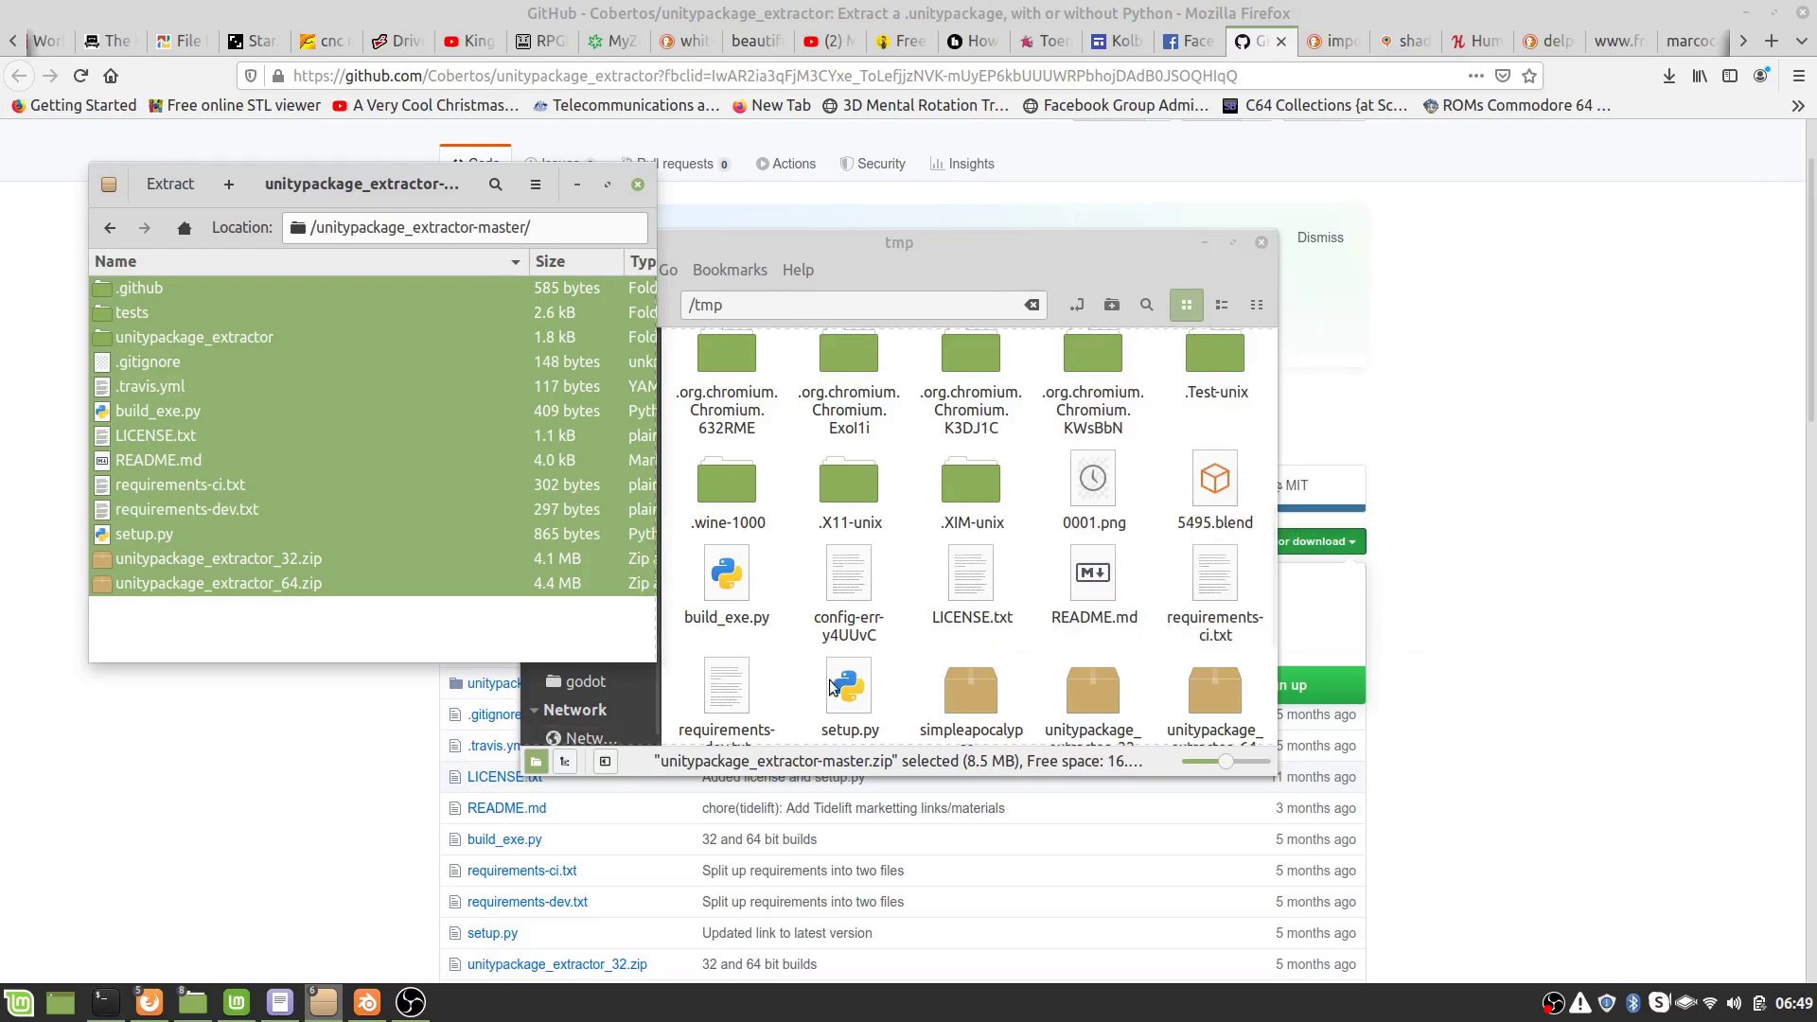
pyautogui.scroll(-4, 934, 679)
# - Change the terminal's working directory to /tmp, correcting the mistyped path
pyautogui.click(969, 520)
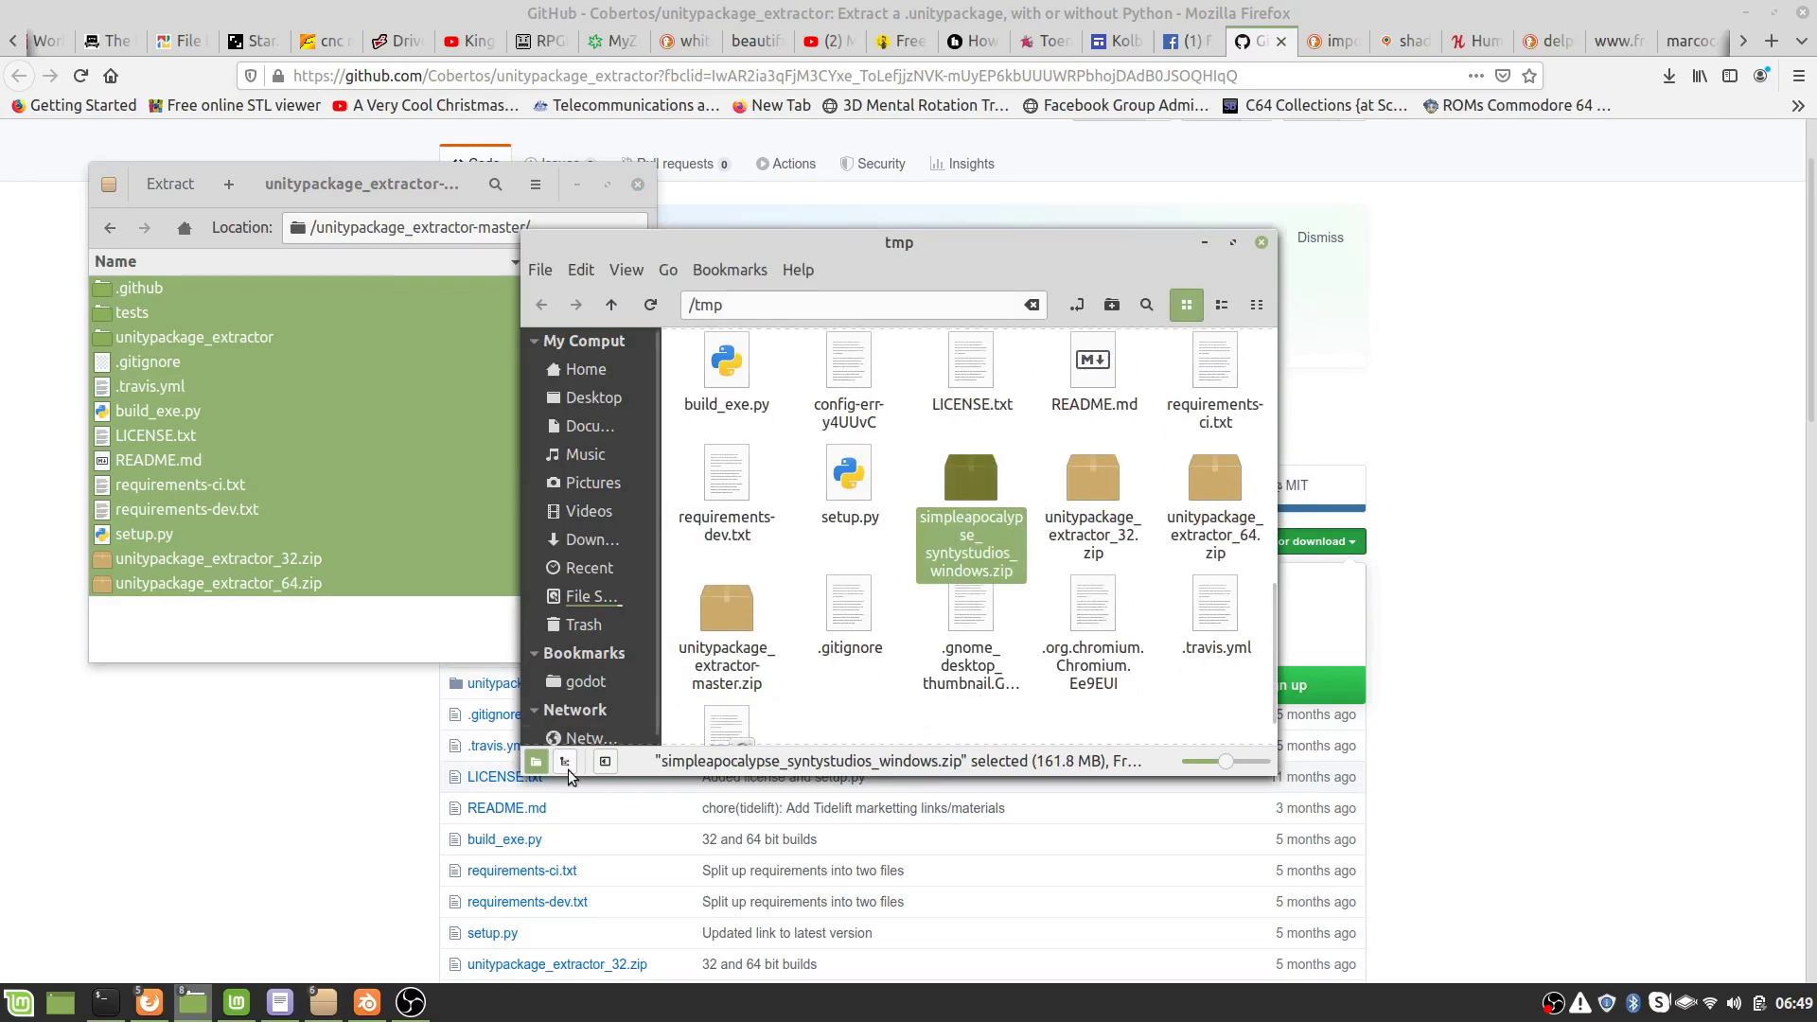
pyautogui.click(103, 1004)
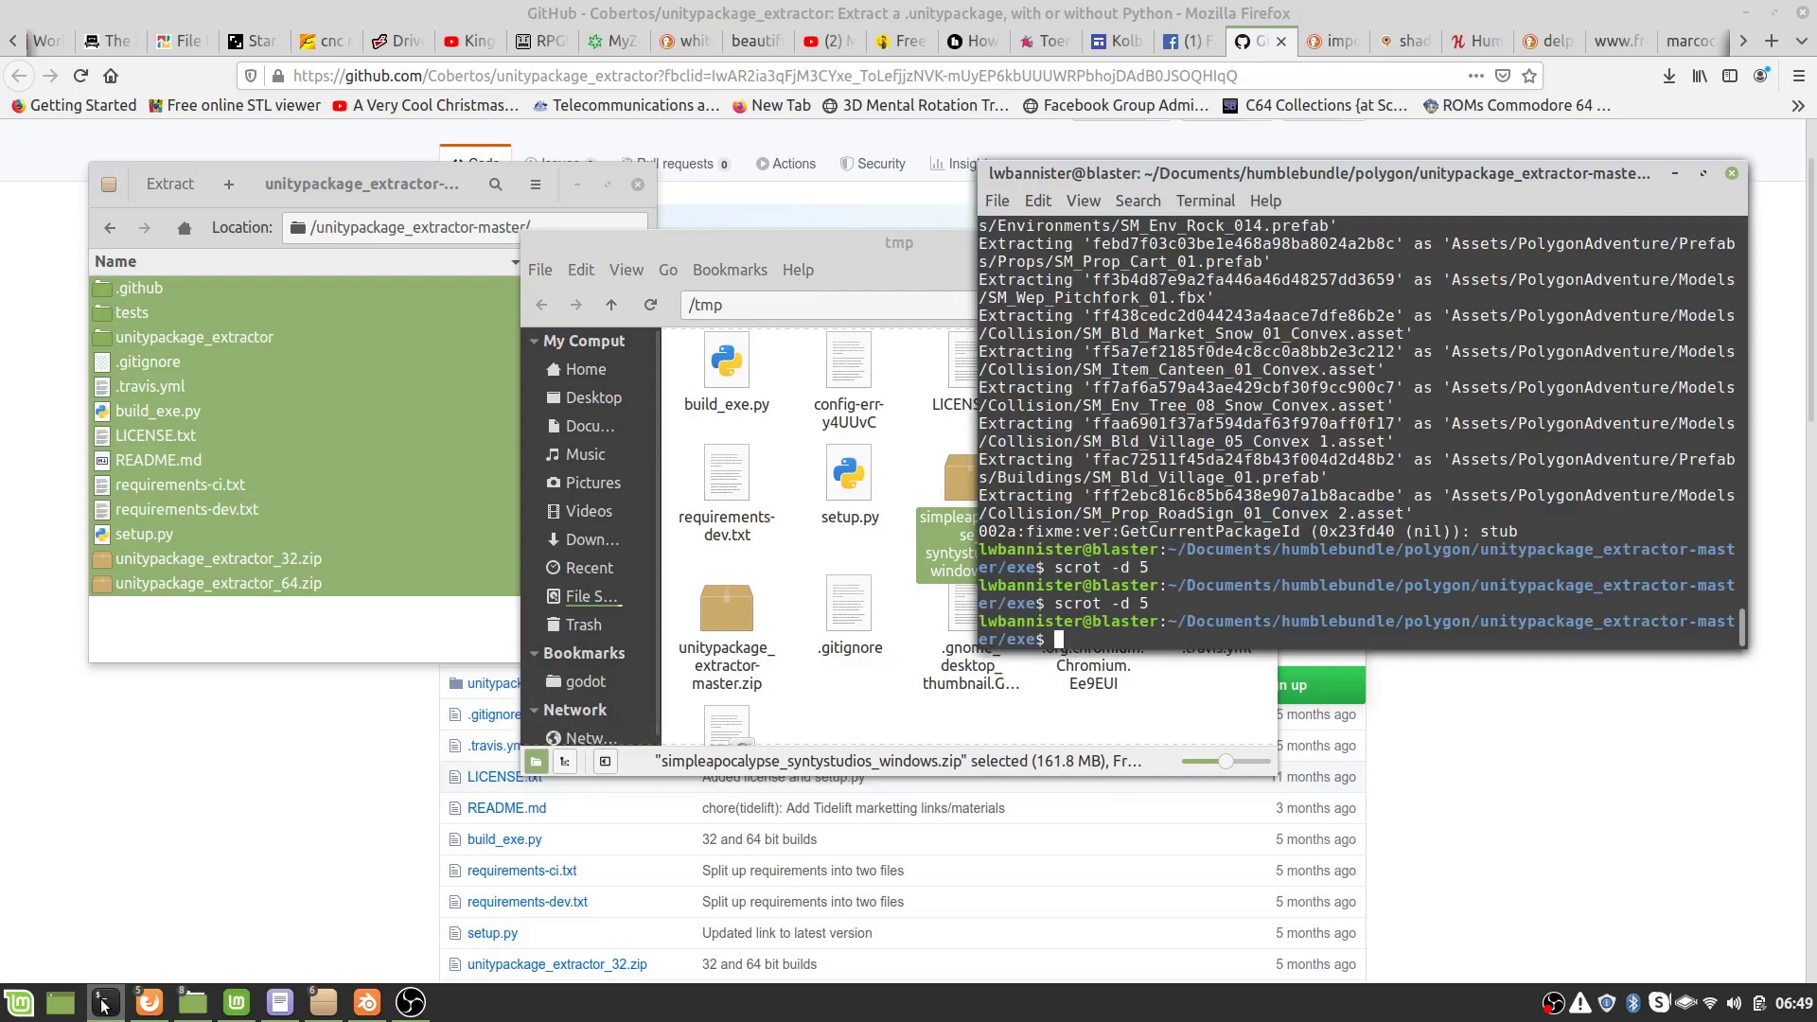
pyautogui.write('cd \\t \tmp')
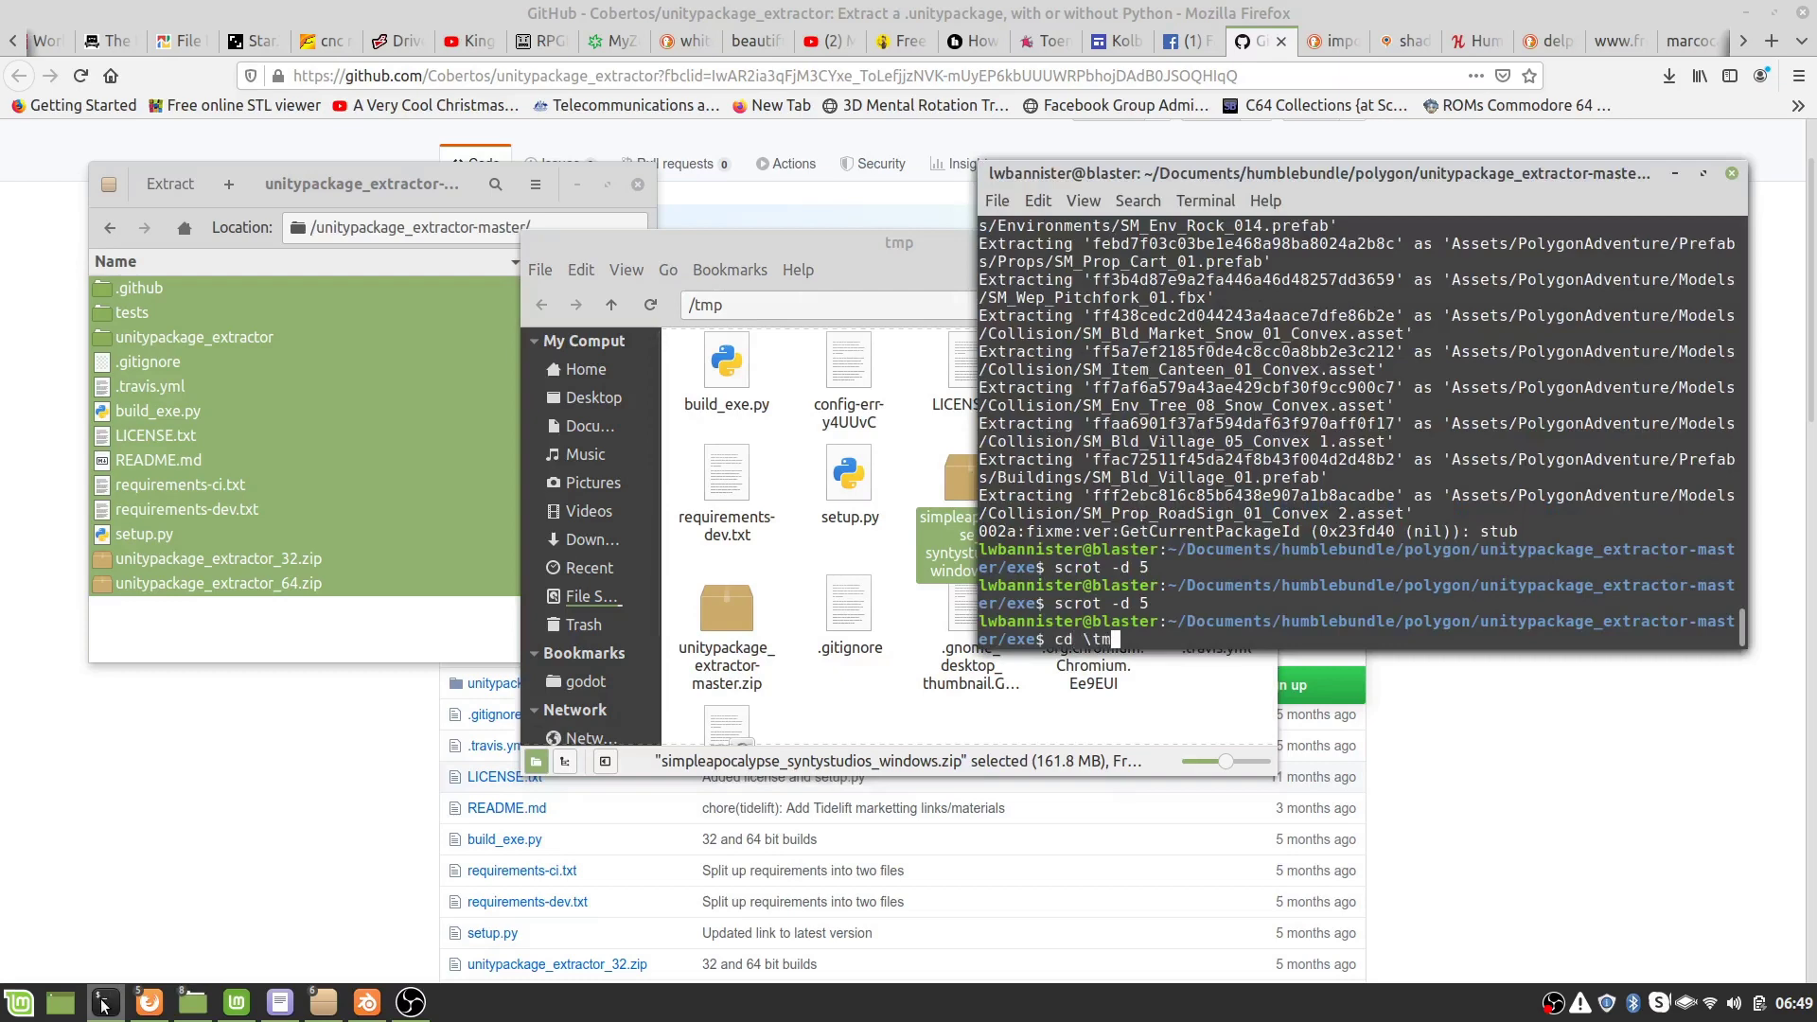
pyautogui.press('Return')
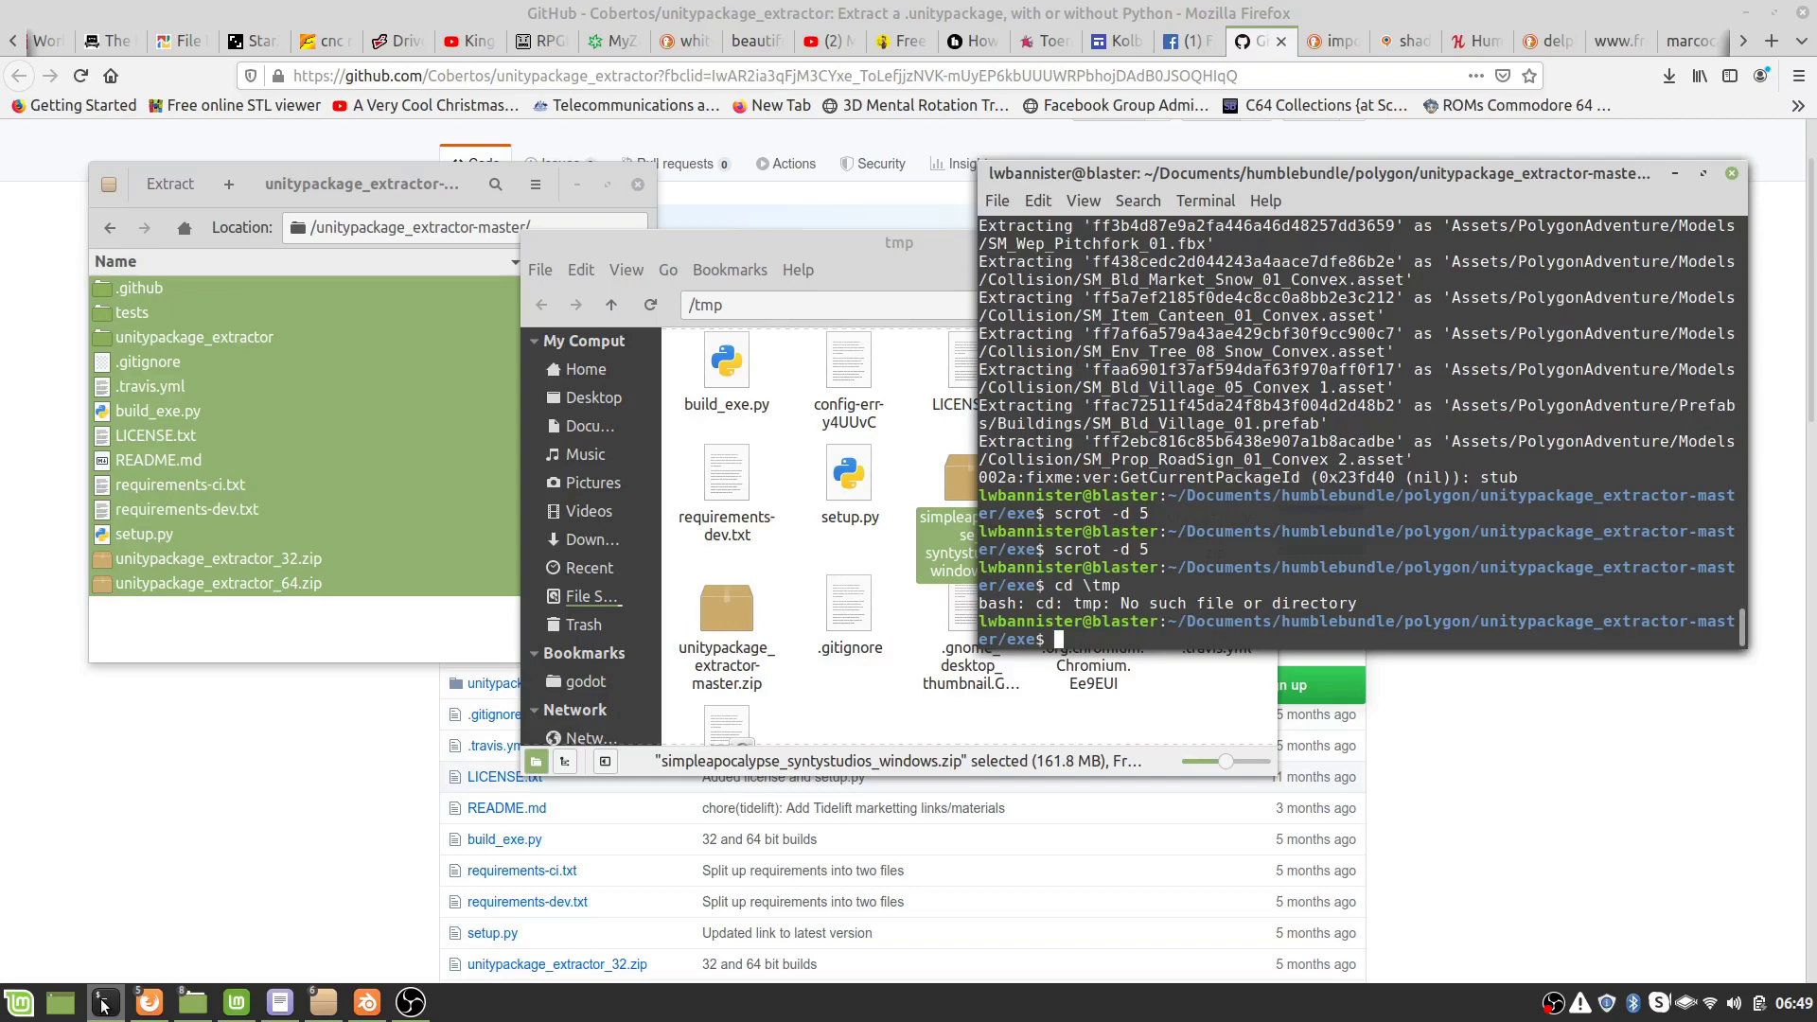
pyautogui.press('Up')
pyautogui.press('BackSpace')
pyautogui.press('BackSpace')
pyautogui.press('BackSpace')
pyautogui.press('BackSpace')
pyautogui.write('/tmp')
pyautogui.press('Return')
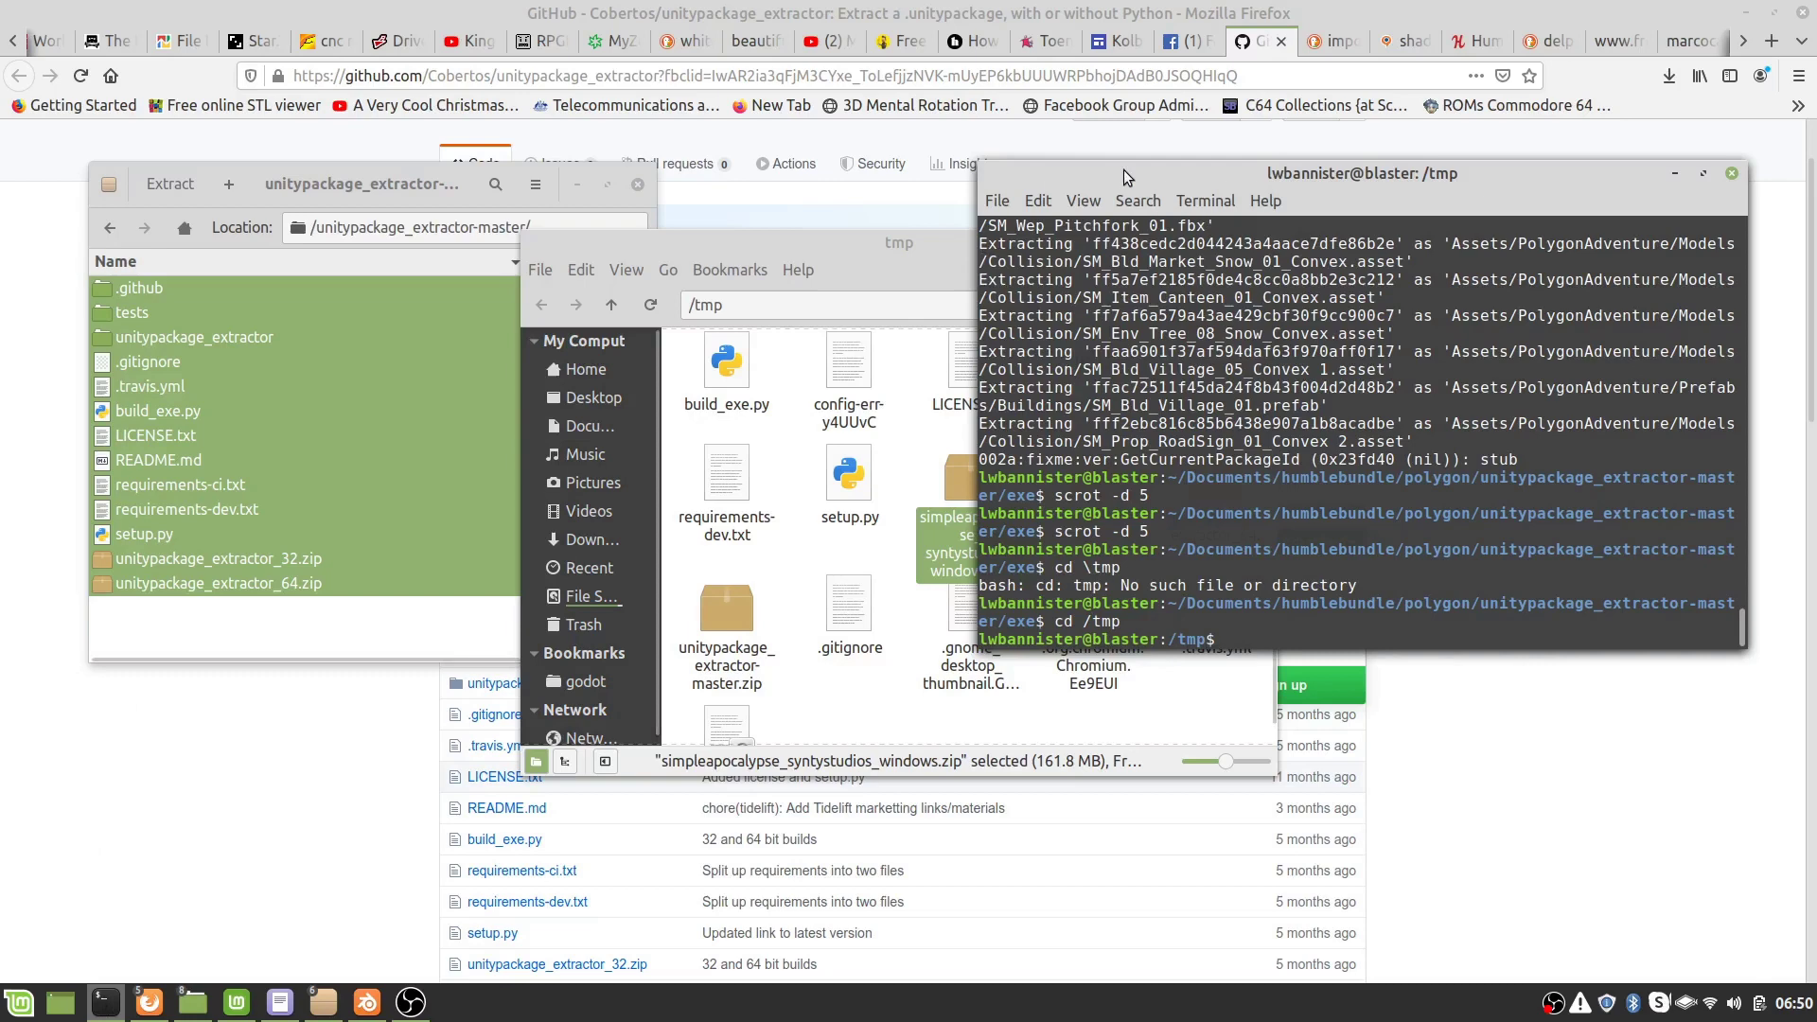
# - Move the terminal to the upper right and the /tmp window over the archive window
pyautogui.moveTo(1124, 177); pyautogui.dragTo(1253, 112)
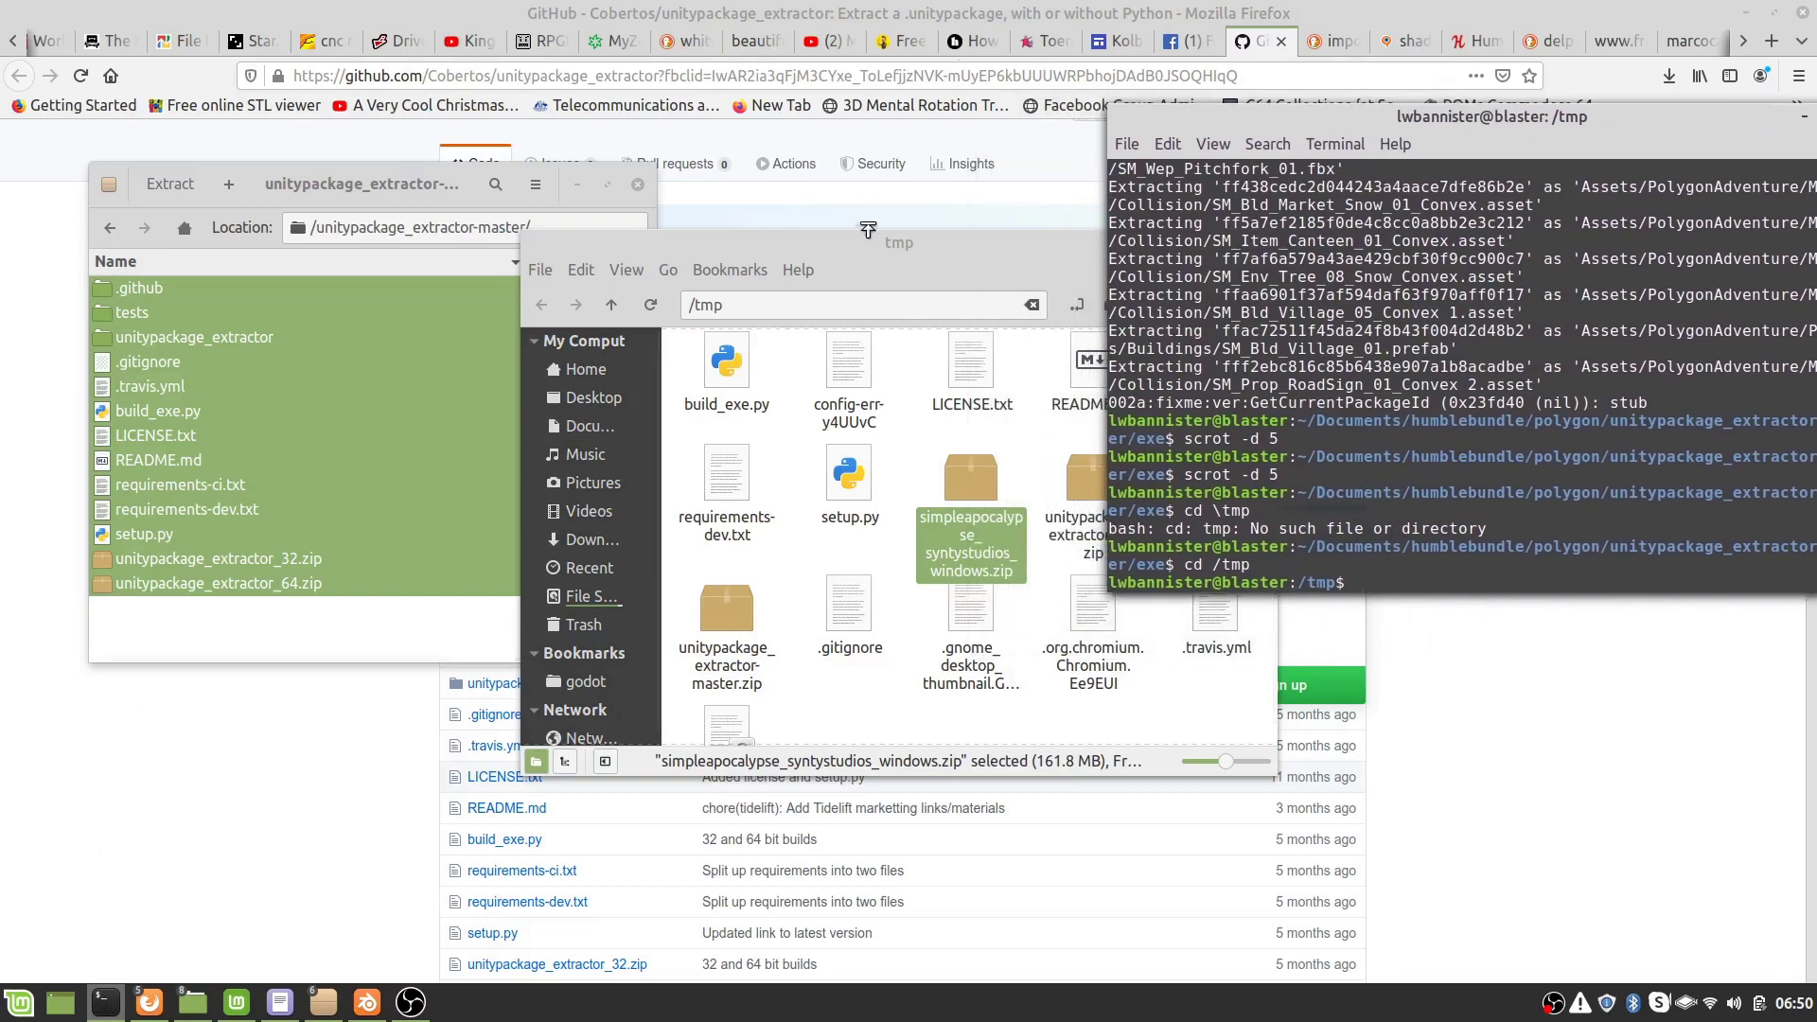
pyautogui.moveTo(872, 242); pyautogui.dragTo(621, 210)
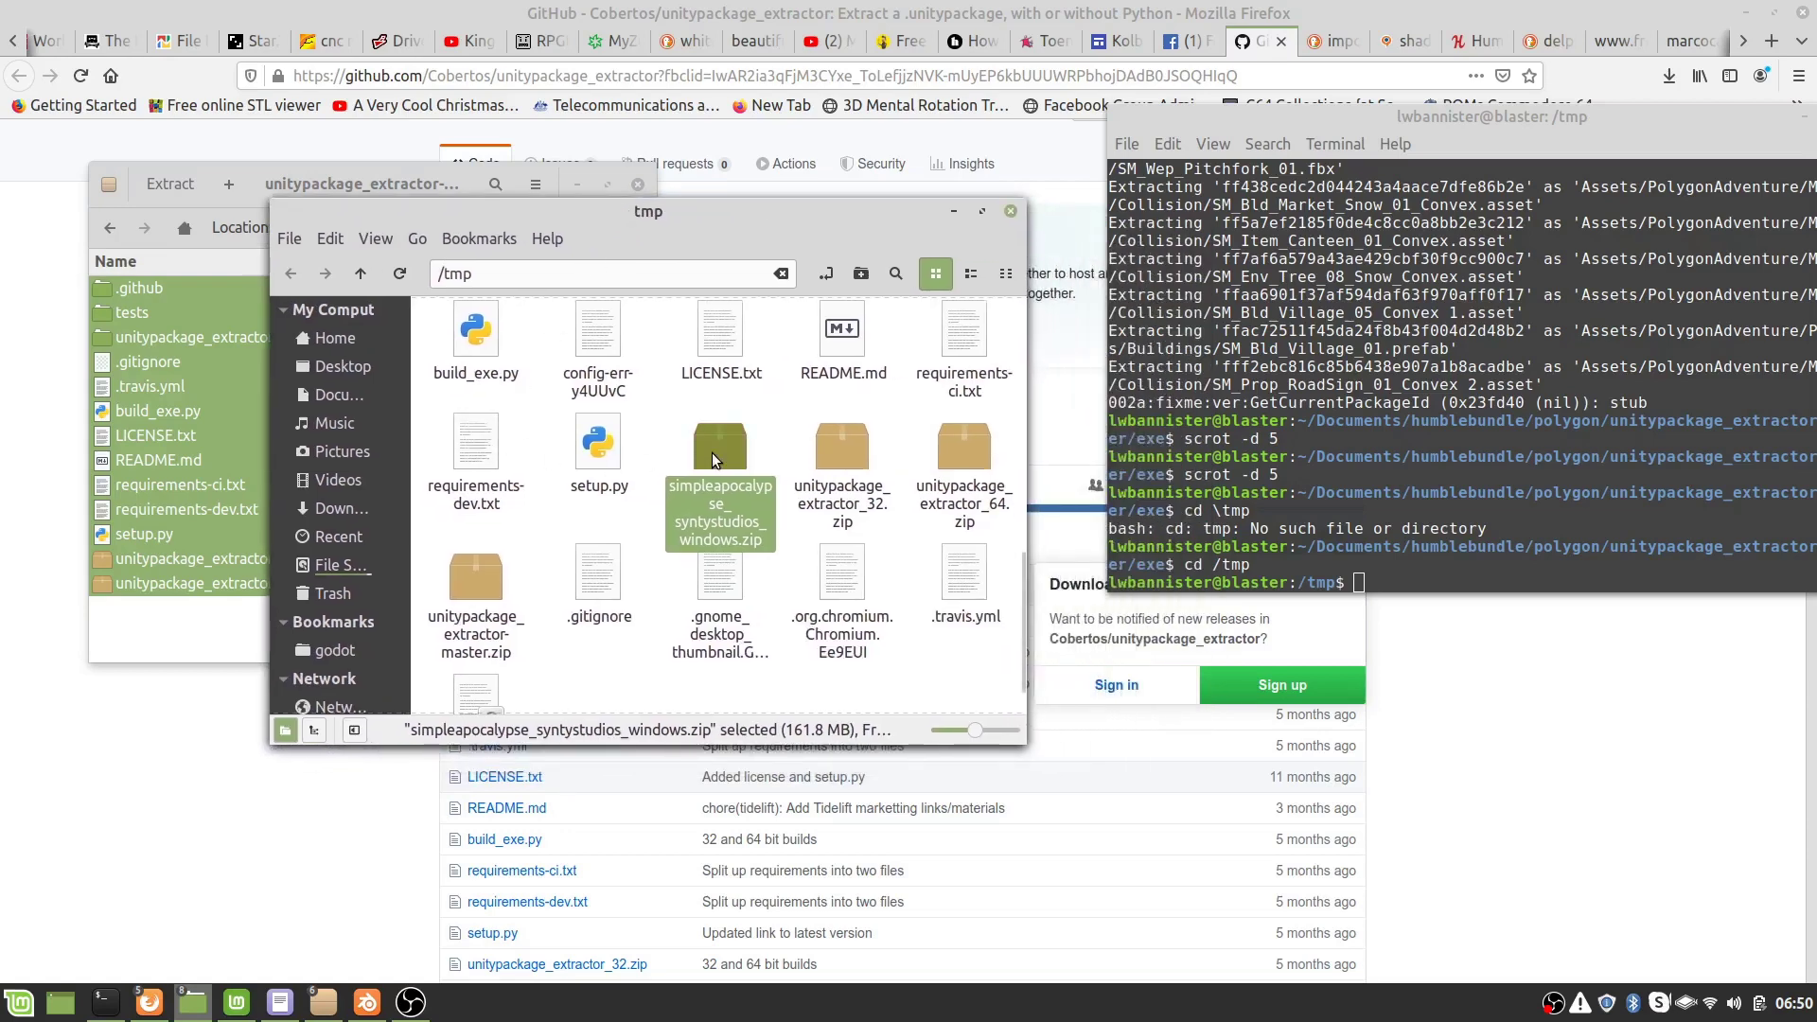
pyautogui.scroll(3, 712, 452)
pyautogui.scroll(-3, 712, 453)
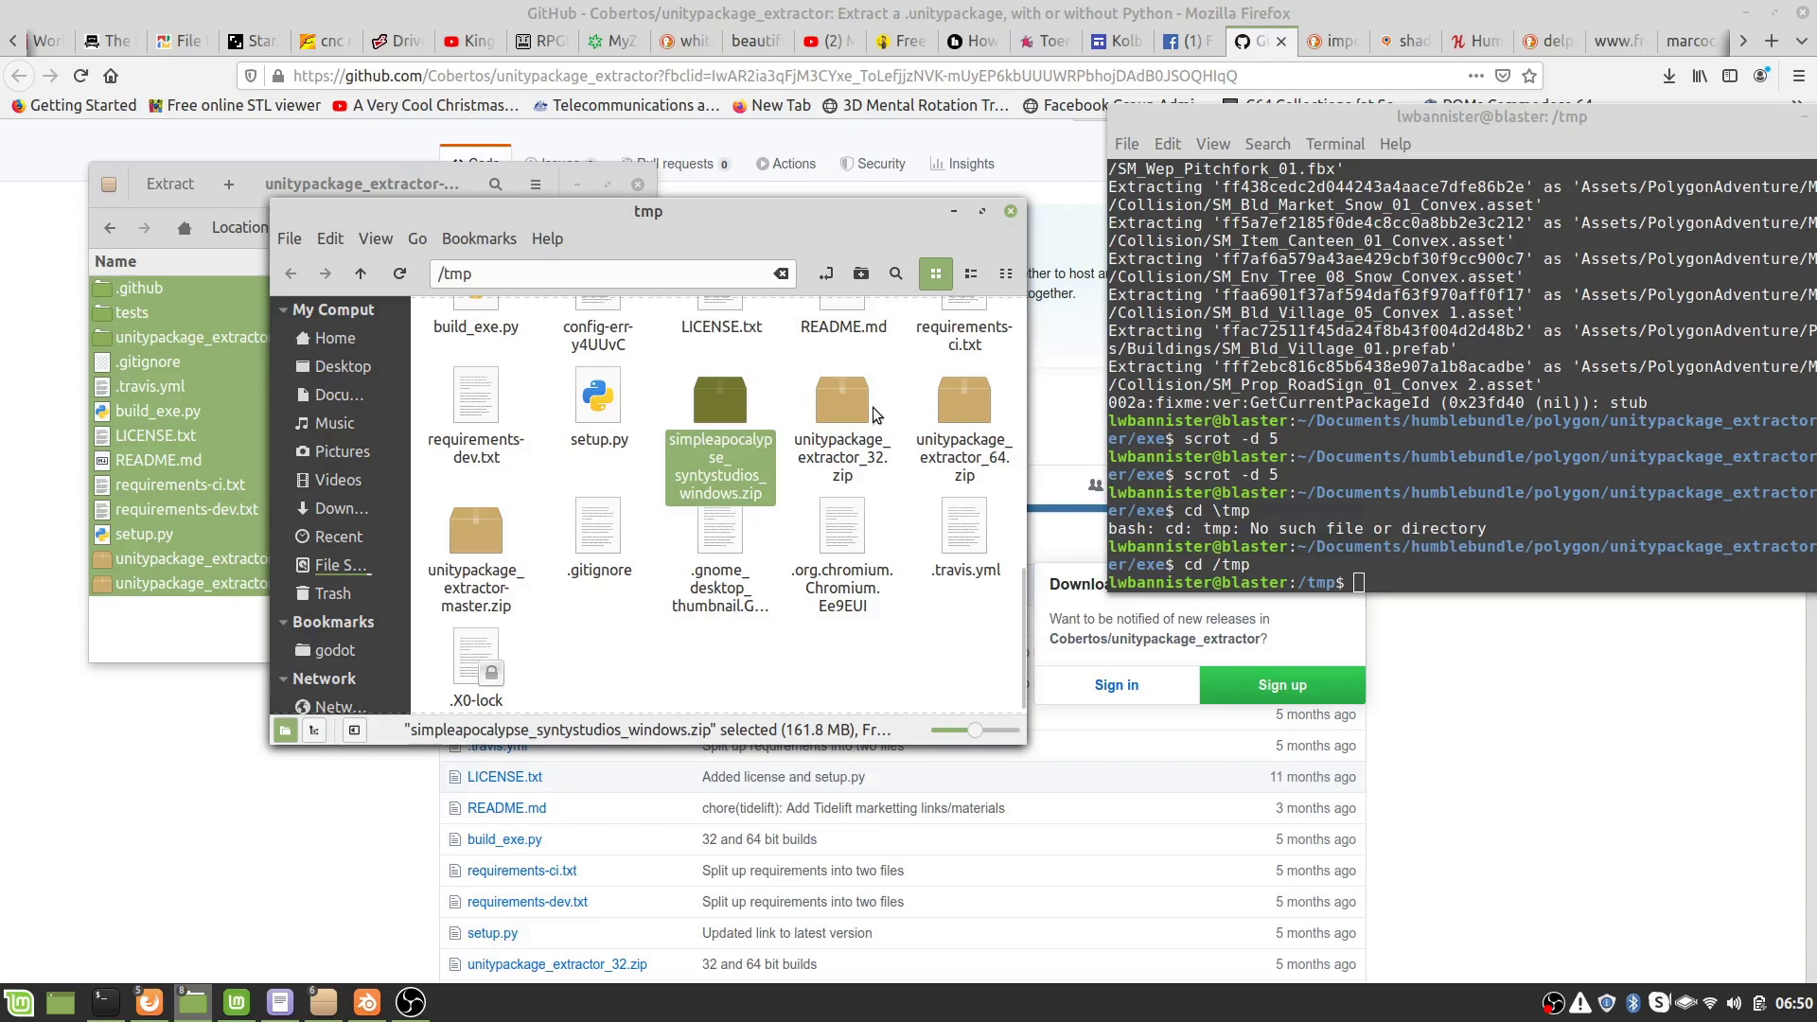
# - Extract every file of unitypackage_extractor_64.zip into /tmp and locate extractor.exe there
pyautogui.doubleClick(952, 397)
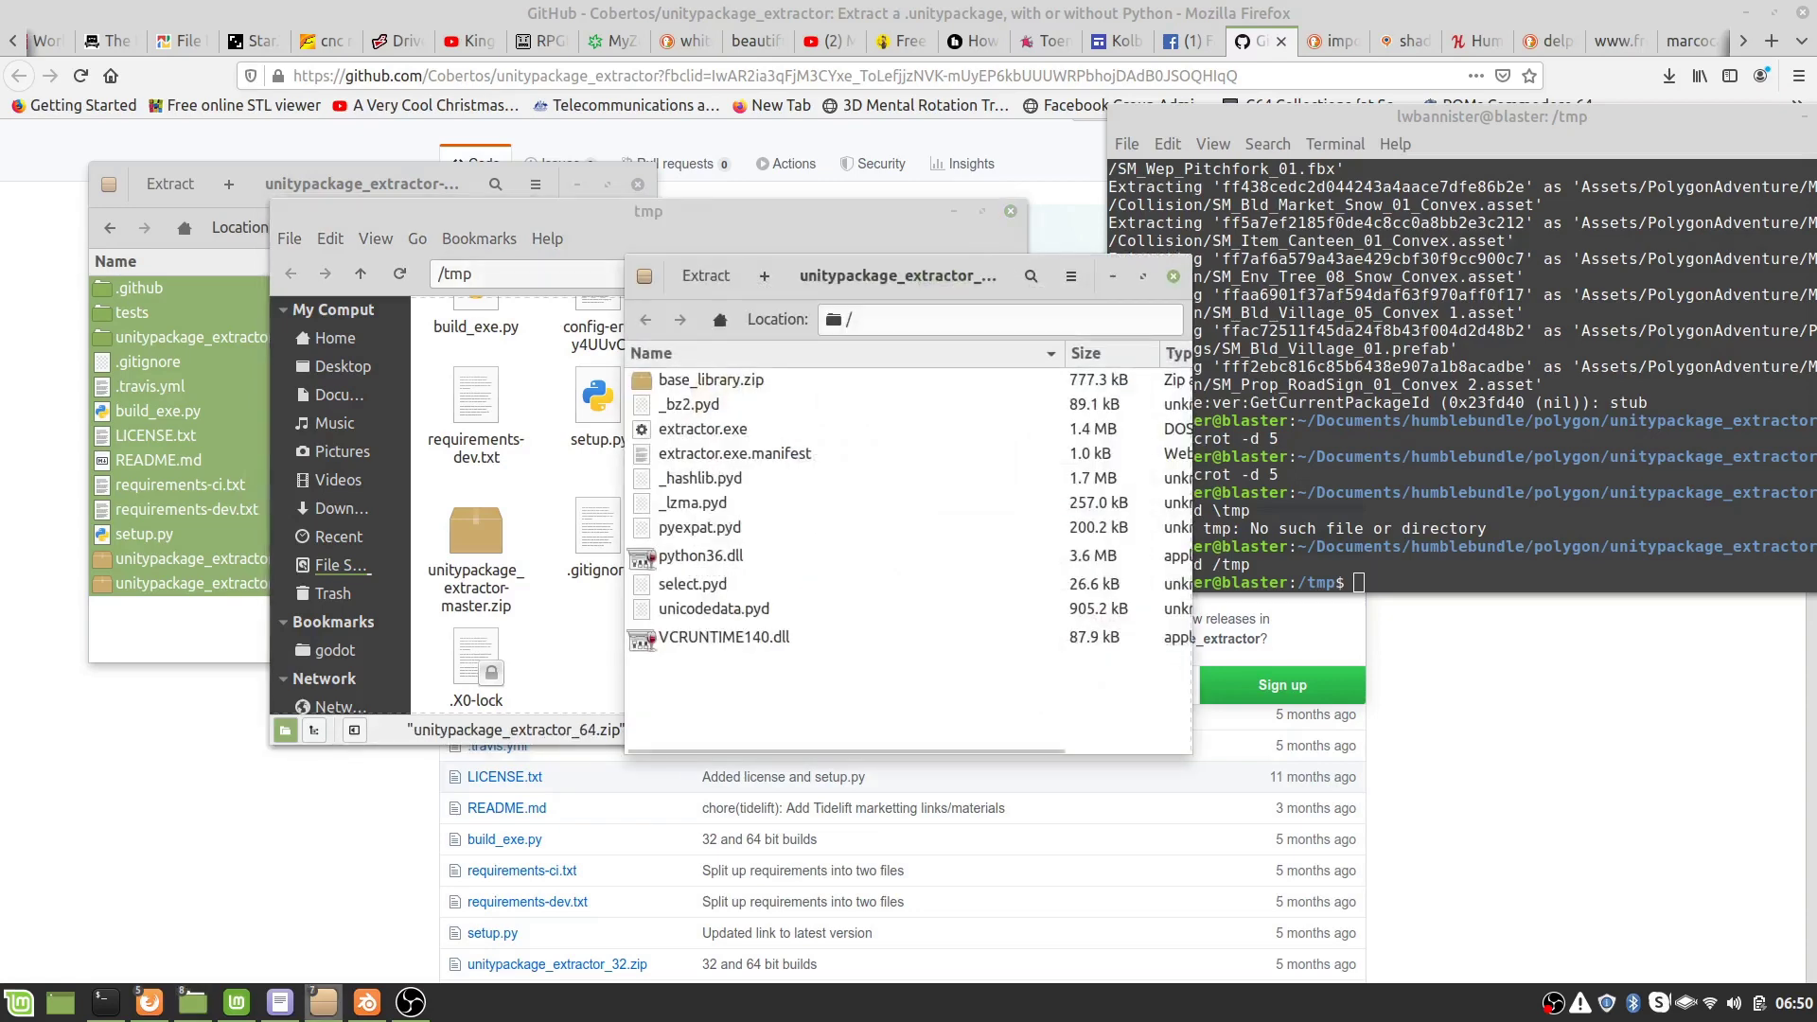
pyautogui.hotkey('ctrl', 'a')
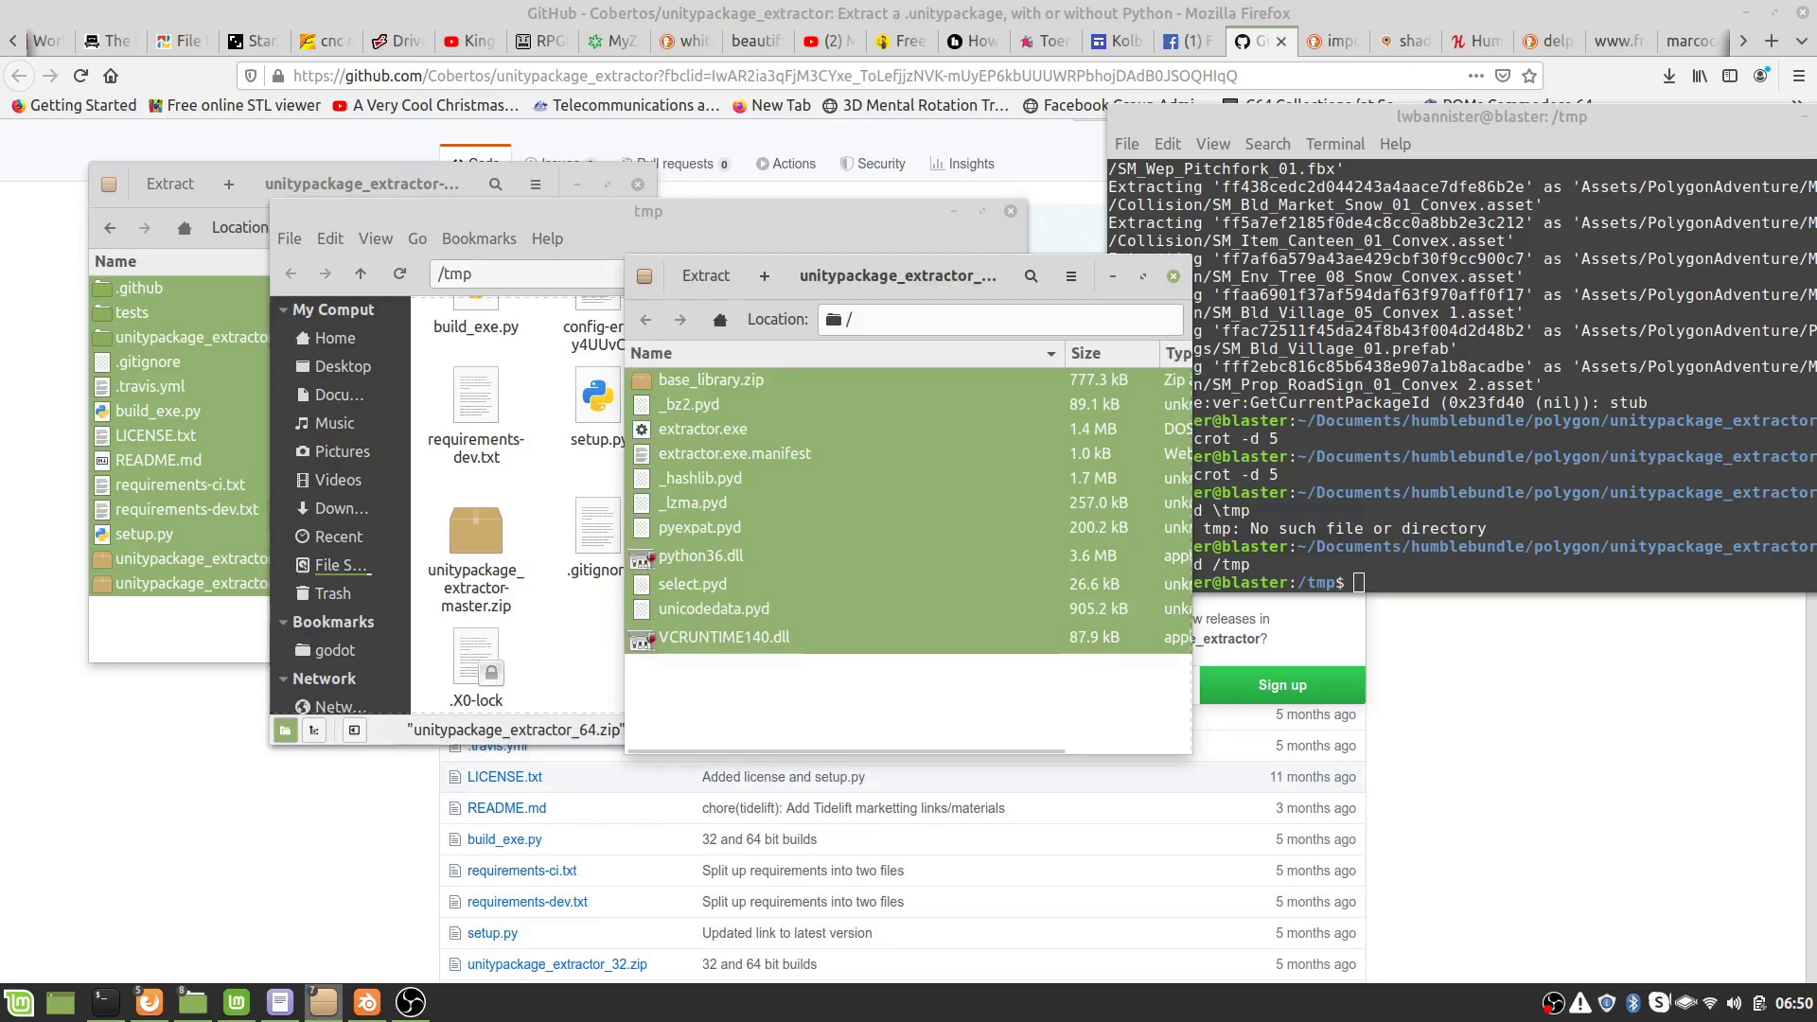
pyautogui.moveTo(706, 507); pyautogui.dragTo(530, 686)
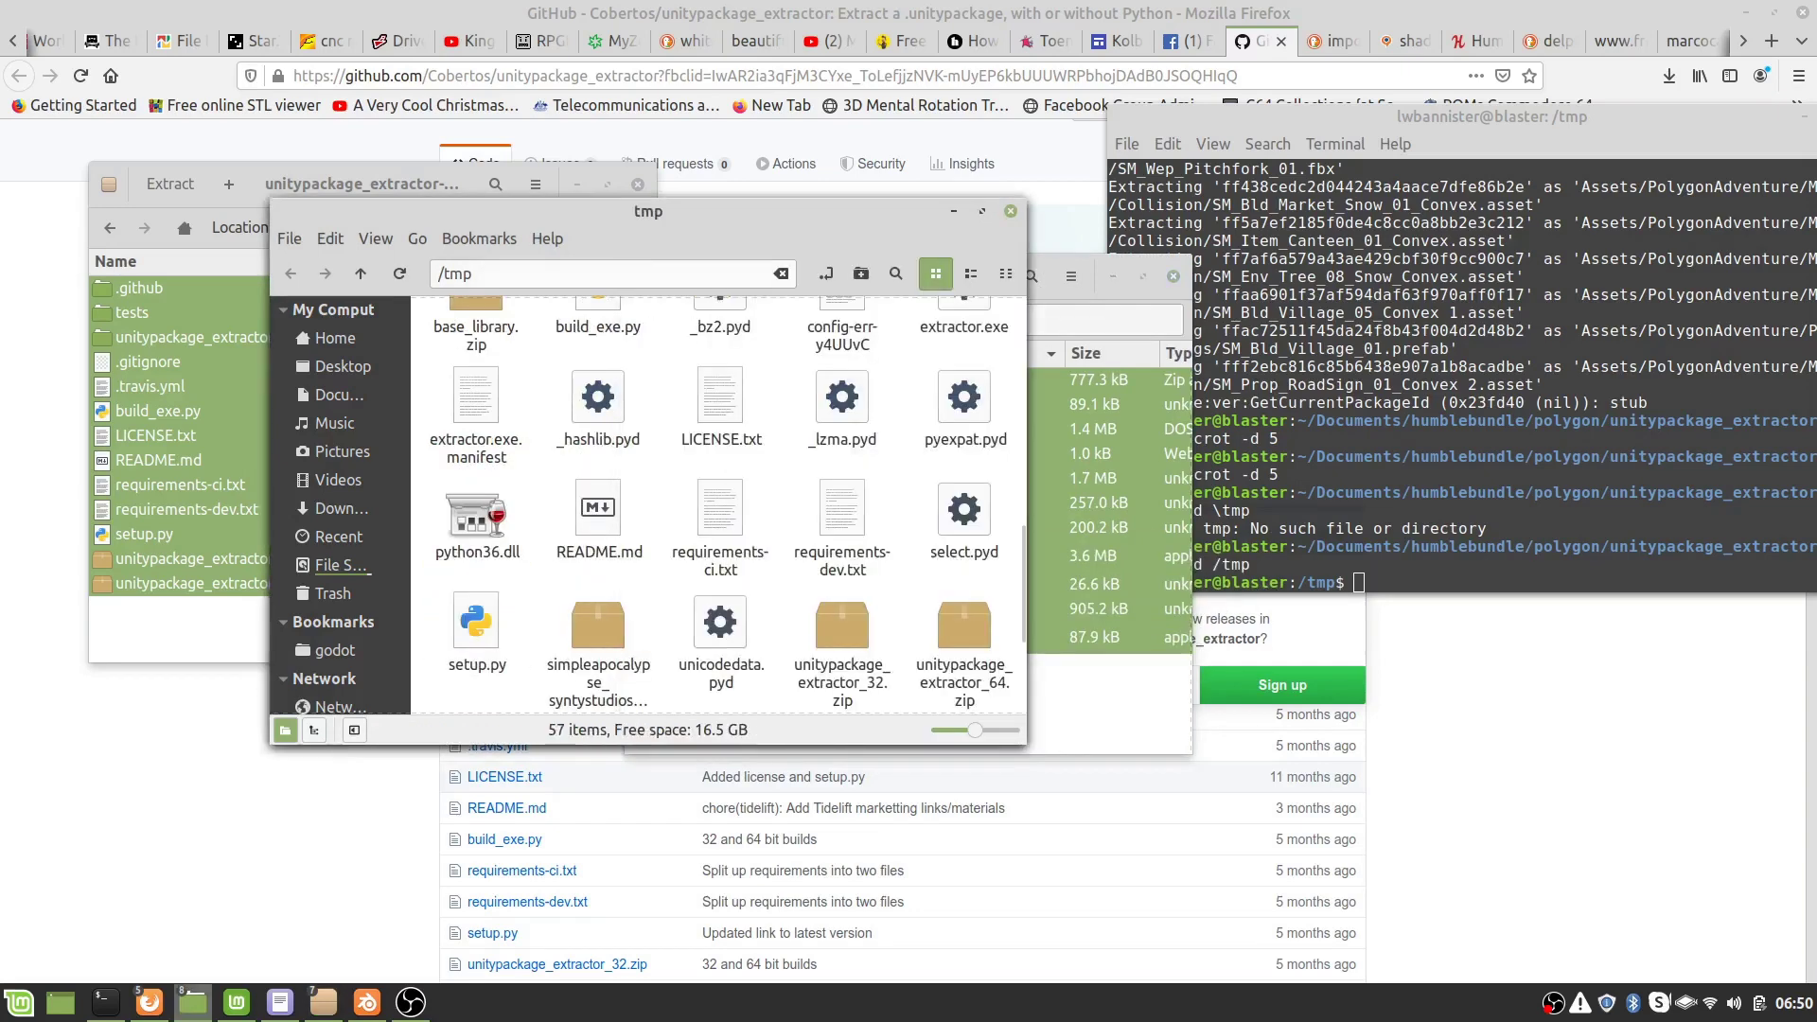
pyautogui.scroll(-2, 897, 575)
pyautogui.scroll(2, 897, 574)
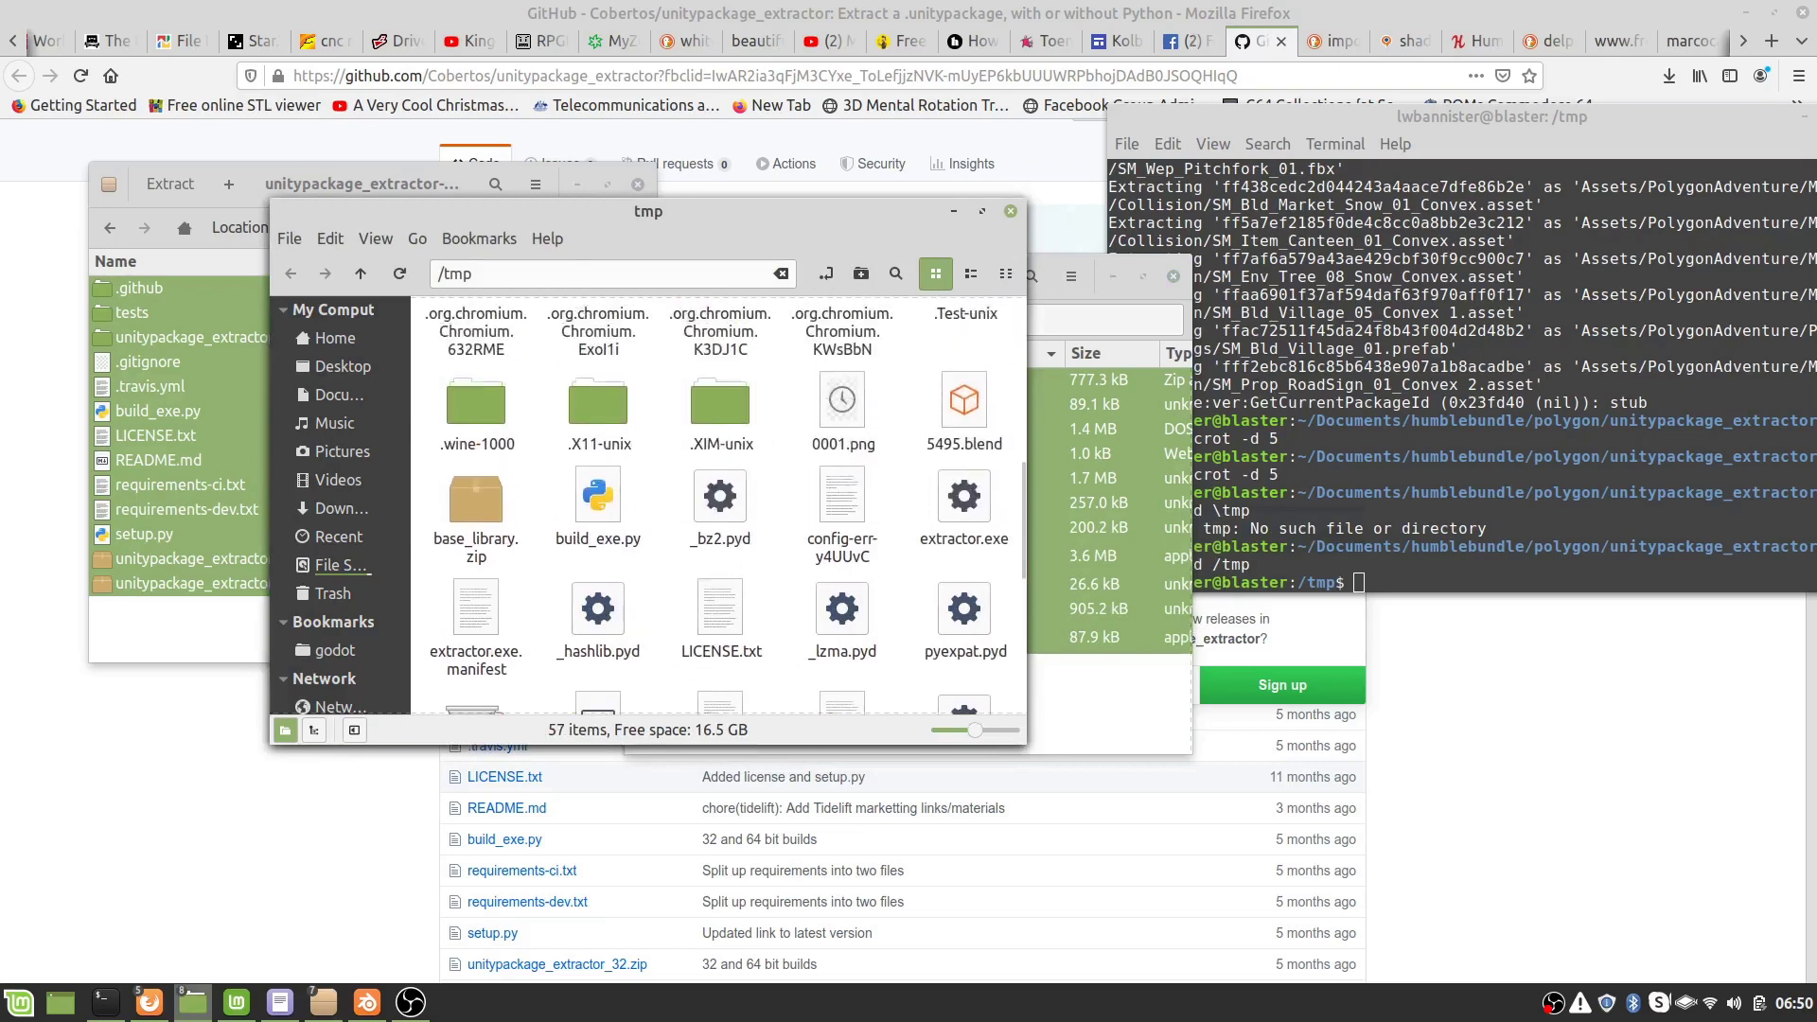
pyautogui.click(963, 496)
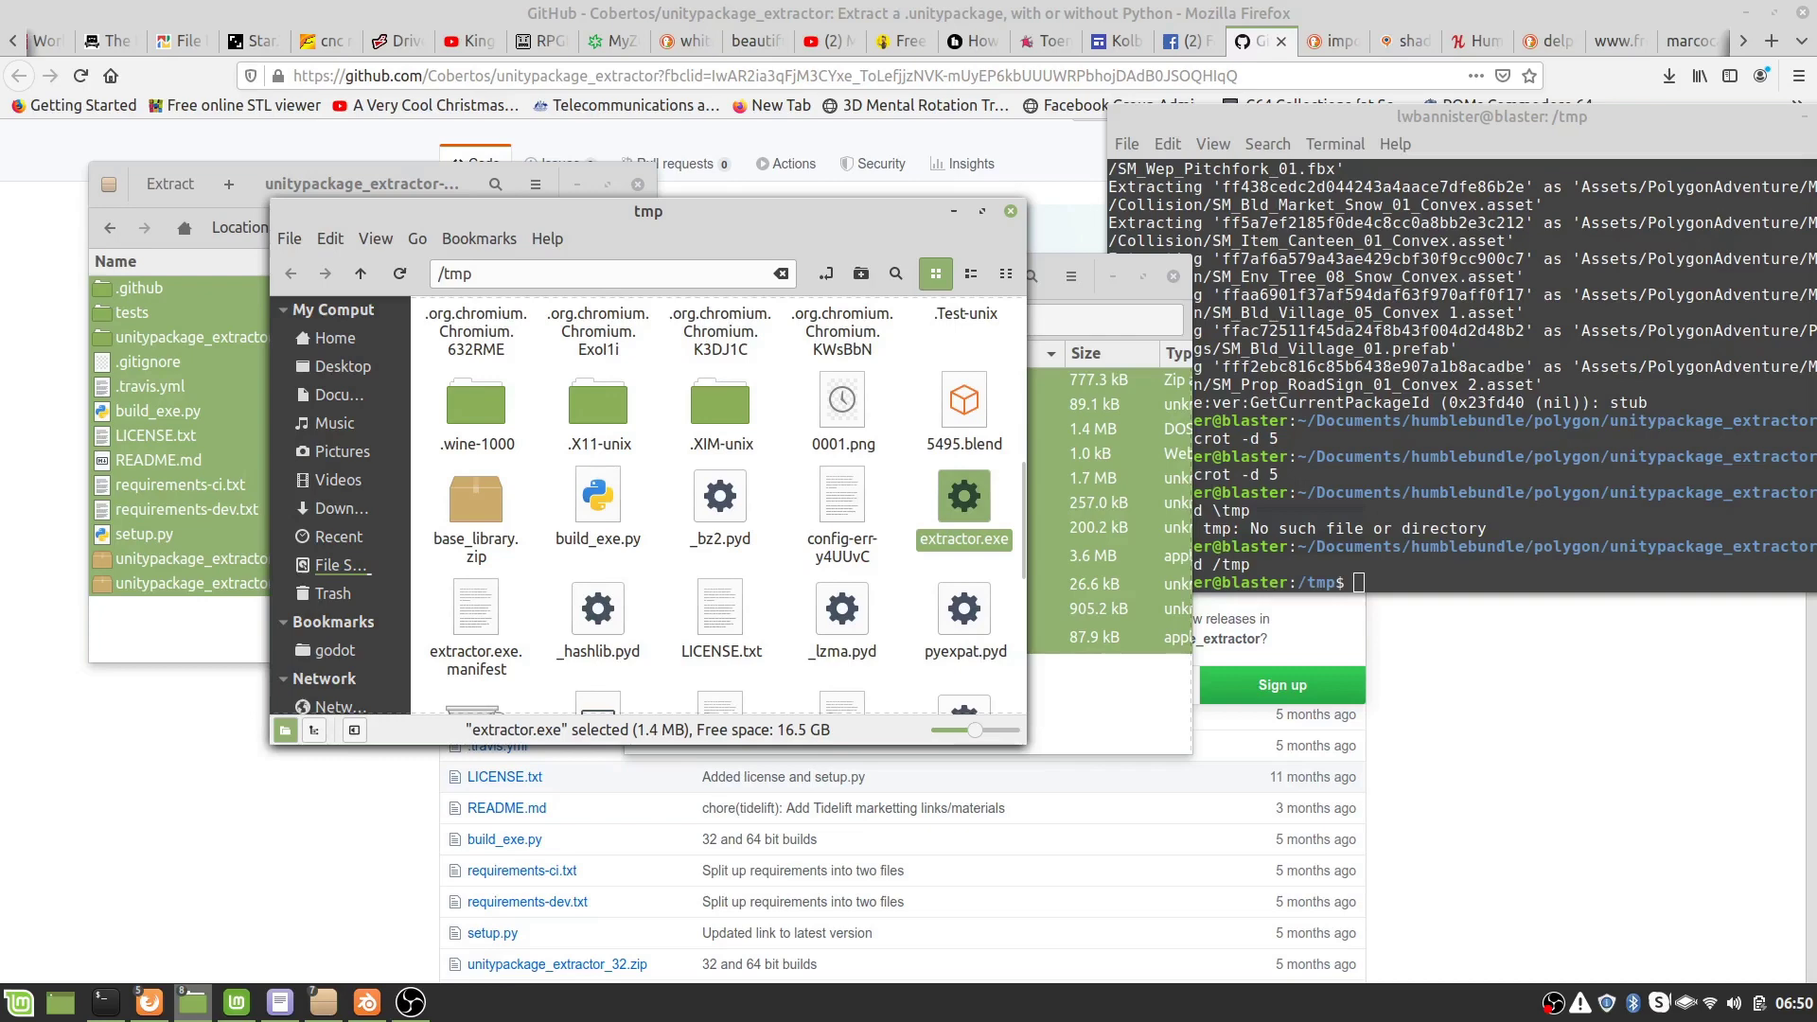
pyautogui.scroll(-5, 821, 547)
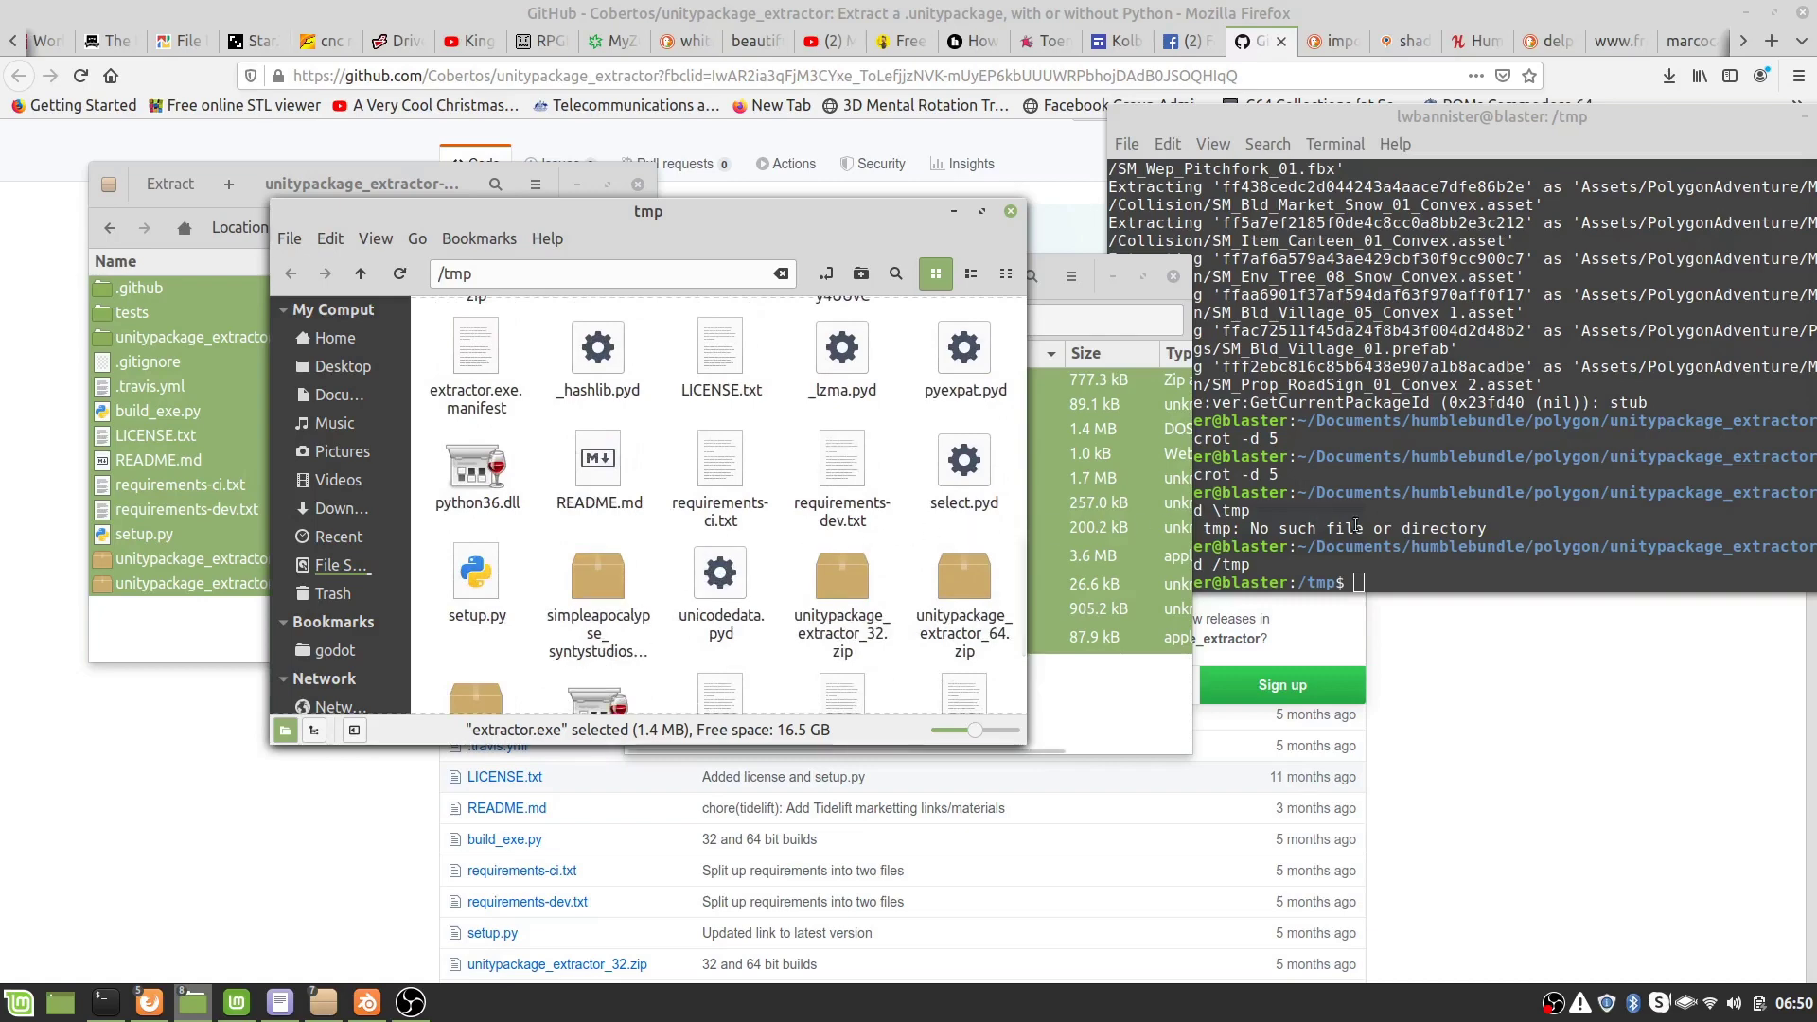
# - Leave 'wine extract.exe' at the prompt after tab-completing and deleting the simpleapocalypse zip name
pyautogui.click(1413, 576)
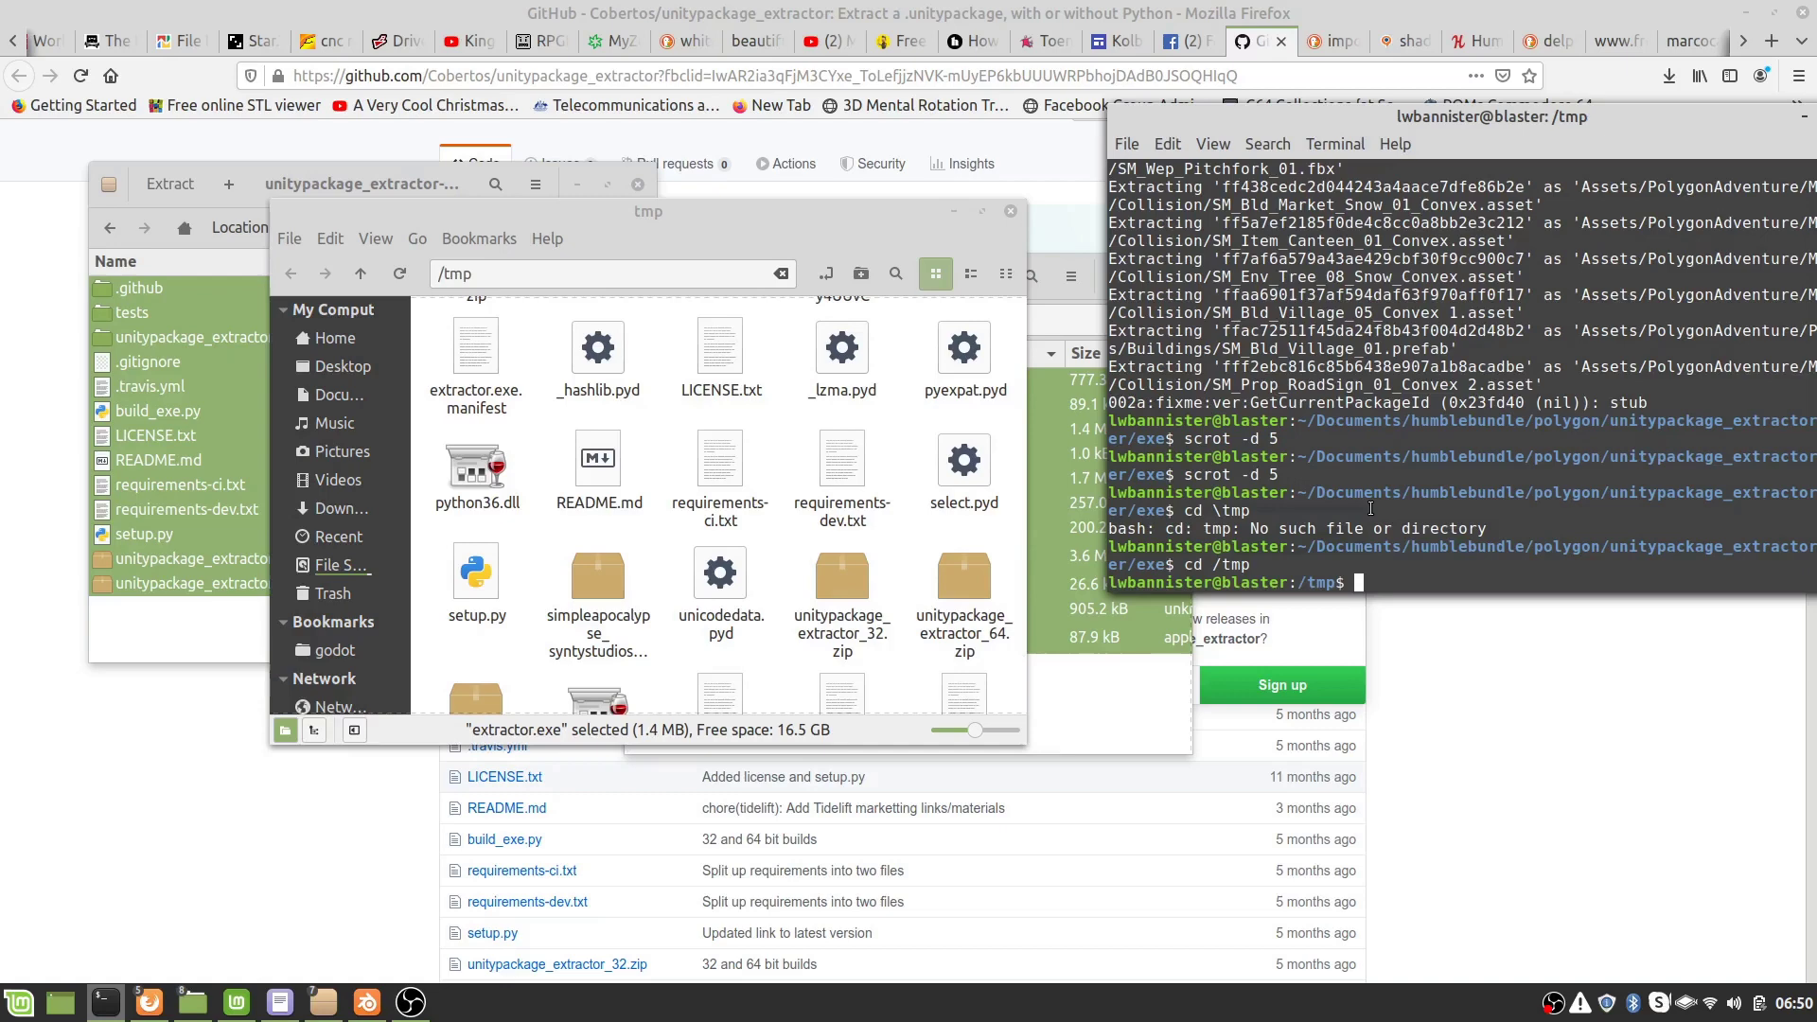
pyautogui.write('wine extract.exe simpleapoc')
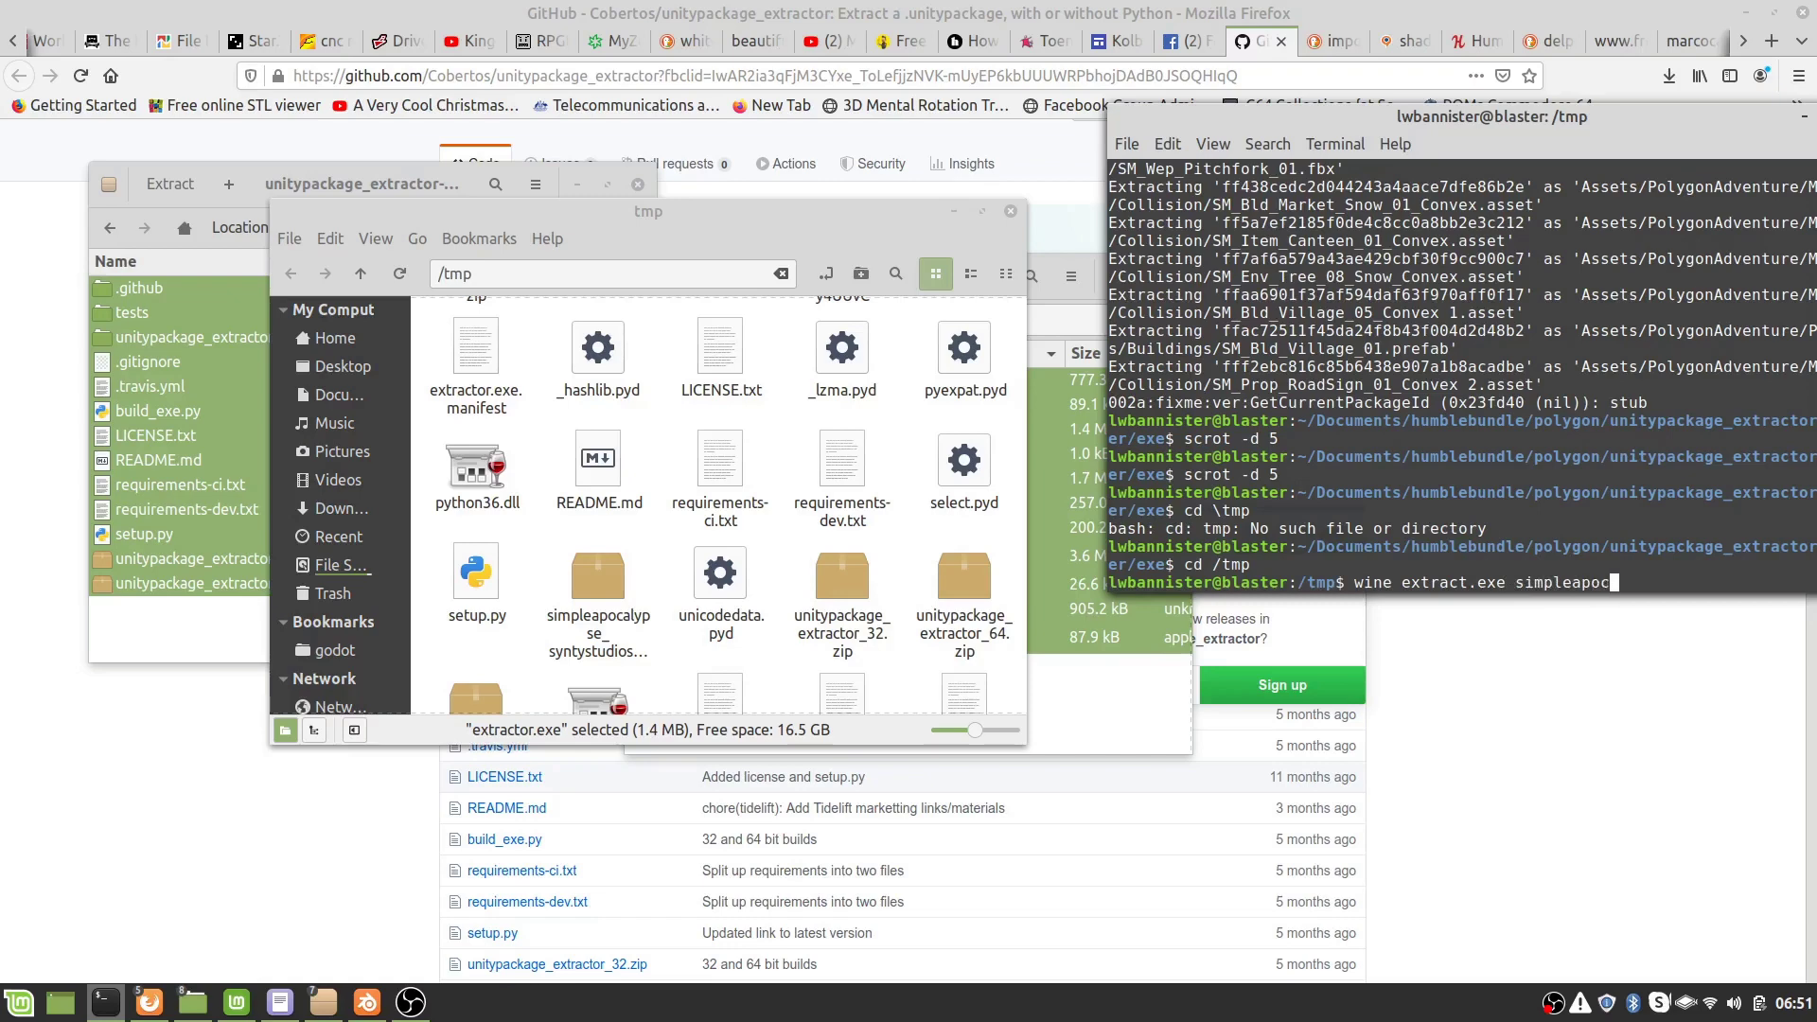
pyautogui.write('alypse_syntystudios_')
pyautogui.write('wi')
pyautogui.press('Tab')
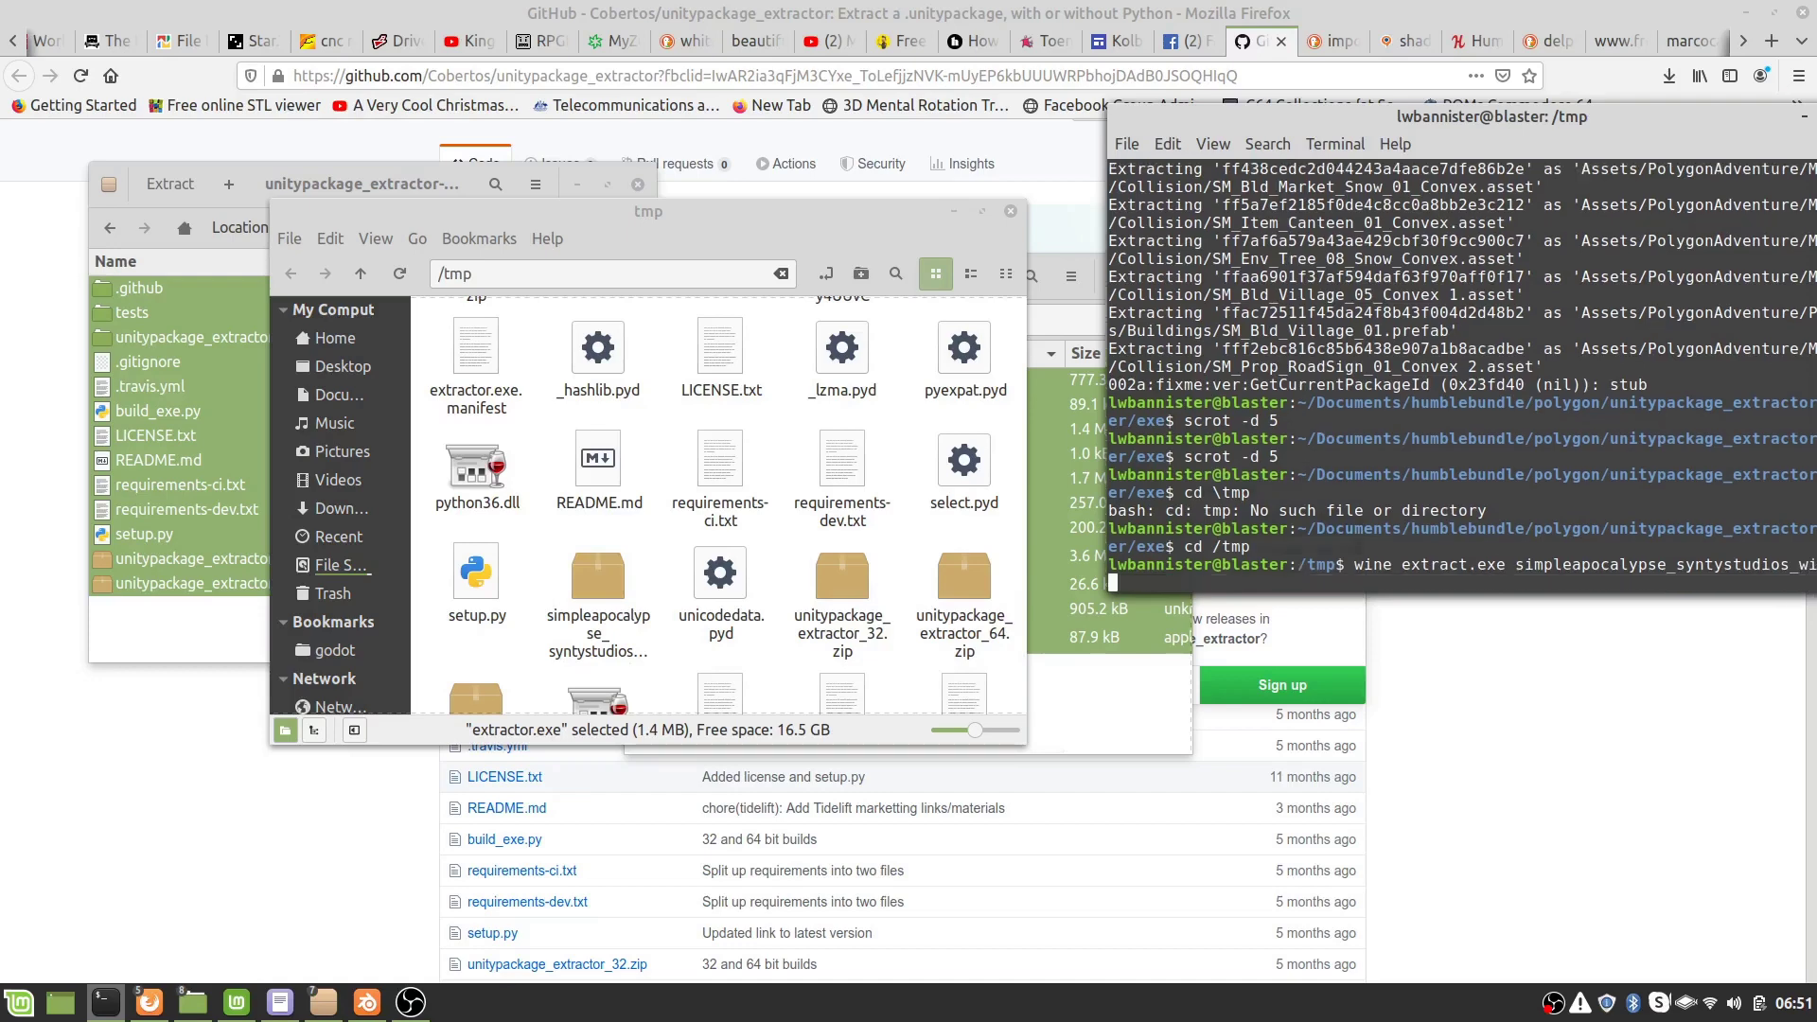
pyautogui.write('zip')
pyautogui.press('BackSpace')
pyautogui.press('BackSpace')
pyautogui.press('BackSpace')
pyautogui.press('BackSpace')
pyautogui.press('BackSpace')
pyautogui.press('BackSpace')
pyautogui.press('BackSpace')
pyautogui.press('BackSpace')
pyautogui.press('BackSpace')
pyautogui.press('BackSpace')
pyautogui.press('BackSpace')
pyautogui.press('BackSpace')
pyautogui.press('BackSpace')
pyautogui.press('BackSpace')
pyautogui.press('BackSpace')
pyautogui.press('BackSpace')
pyautogui.press('BackSpace')
pyautogui.press('BackSpace')
pyautogui.press('BackSpace')
pyautogui.press('BackSpace')
pyautogui.press('BackSpace')
pyautogui.press('BackSpace')
pyautogui.press('BackSpace')
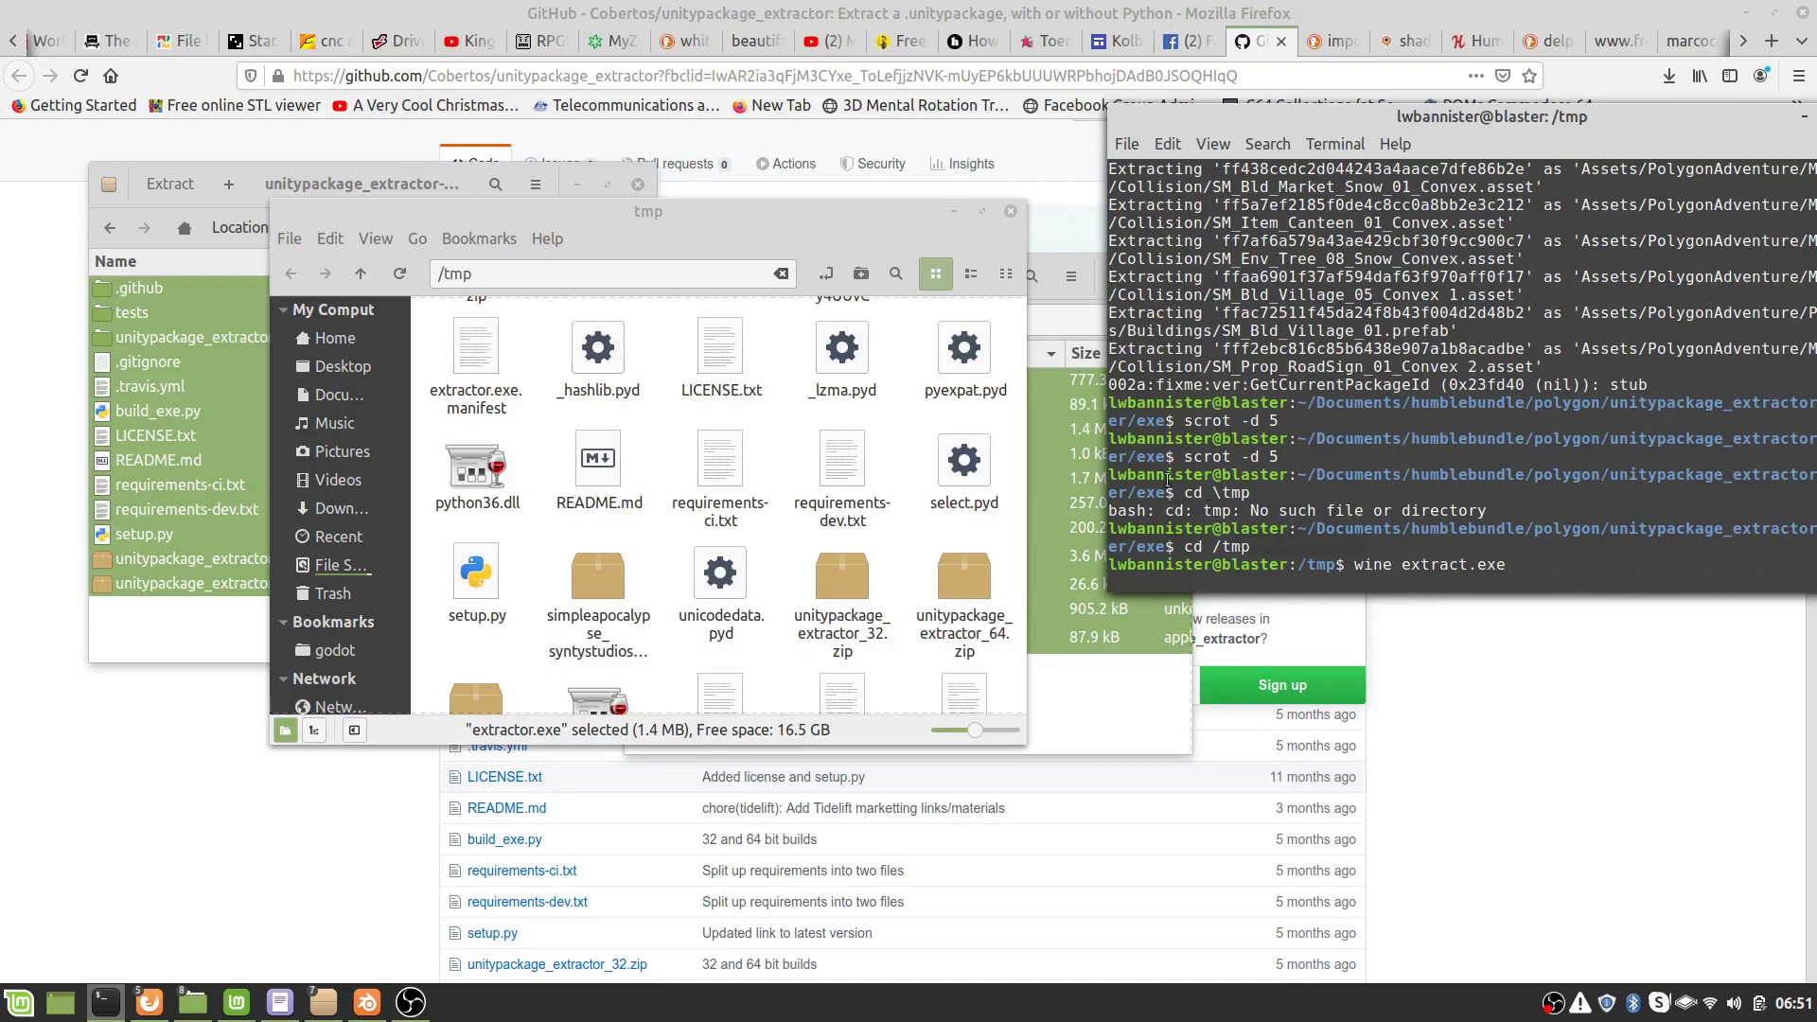
# - Extract the four files from the zip's Simple_Apocalypse_SyntyStudios folder into /tmp
pyautogui.doubleClick(600, 572)
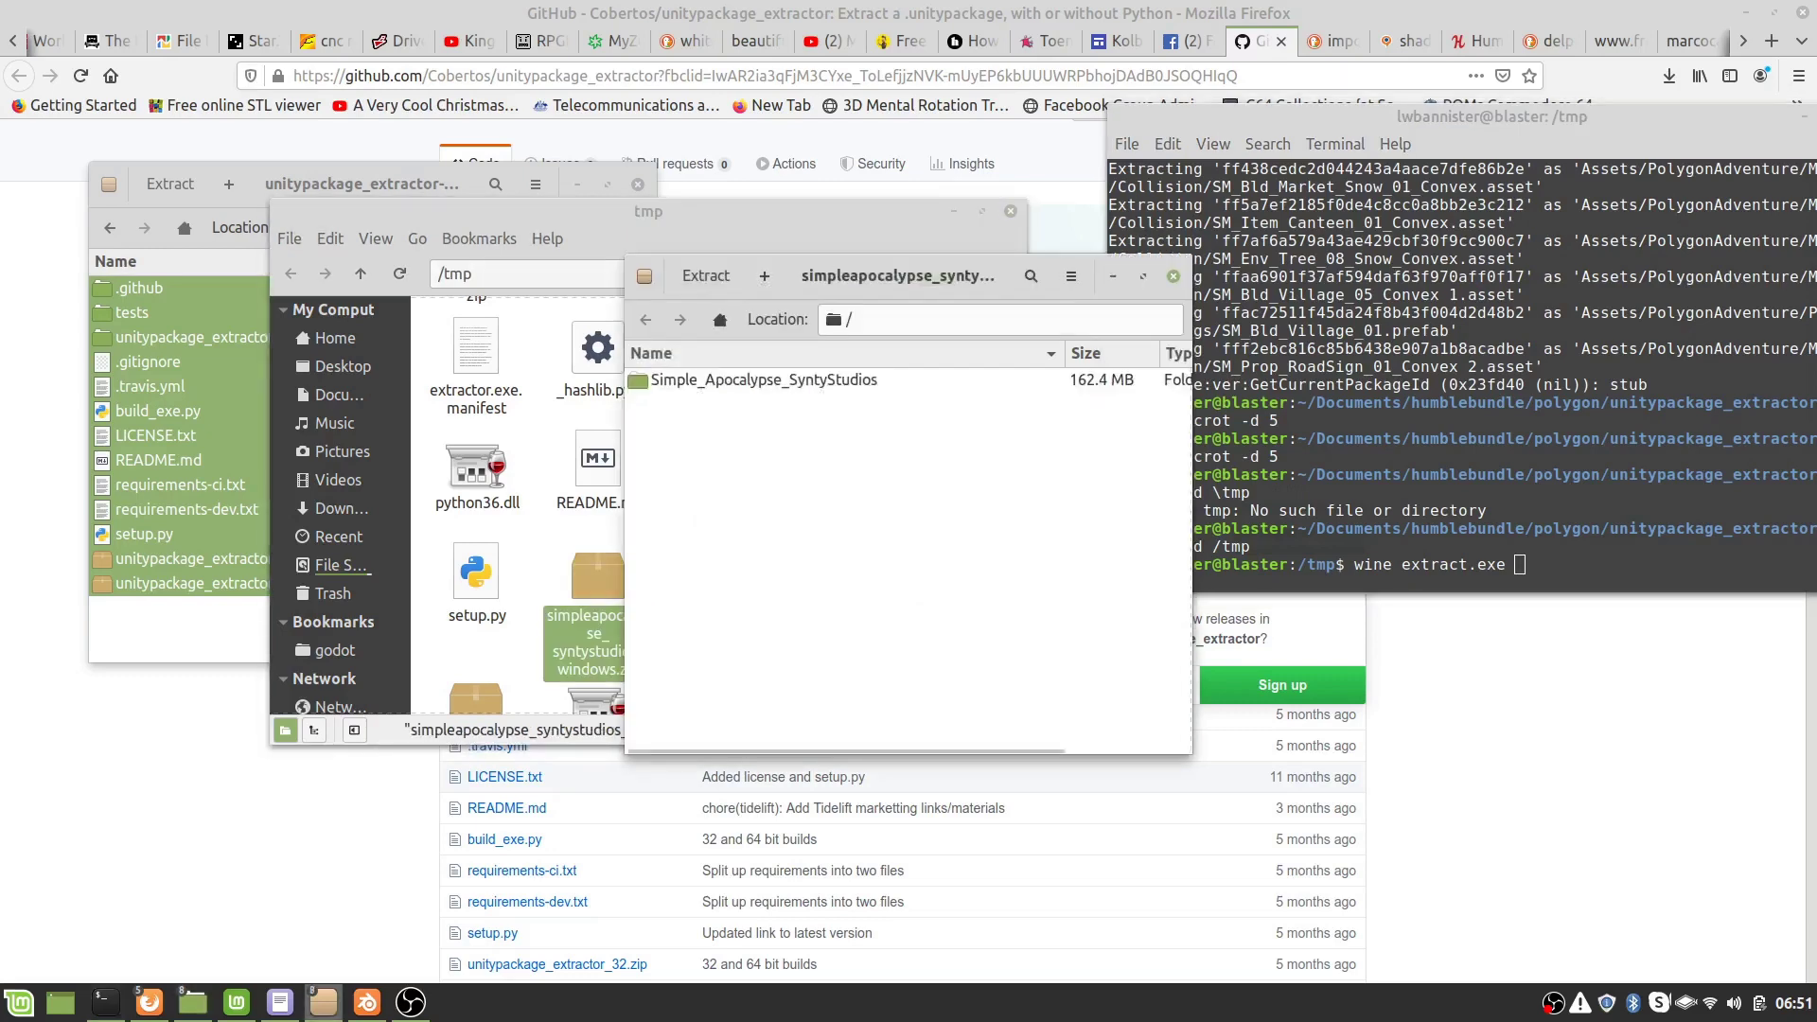
pyautogui.doubleClick(757, 379)
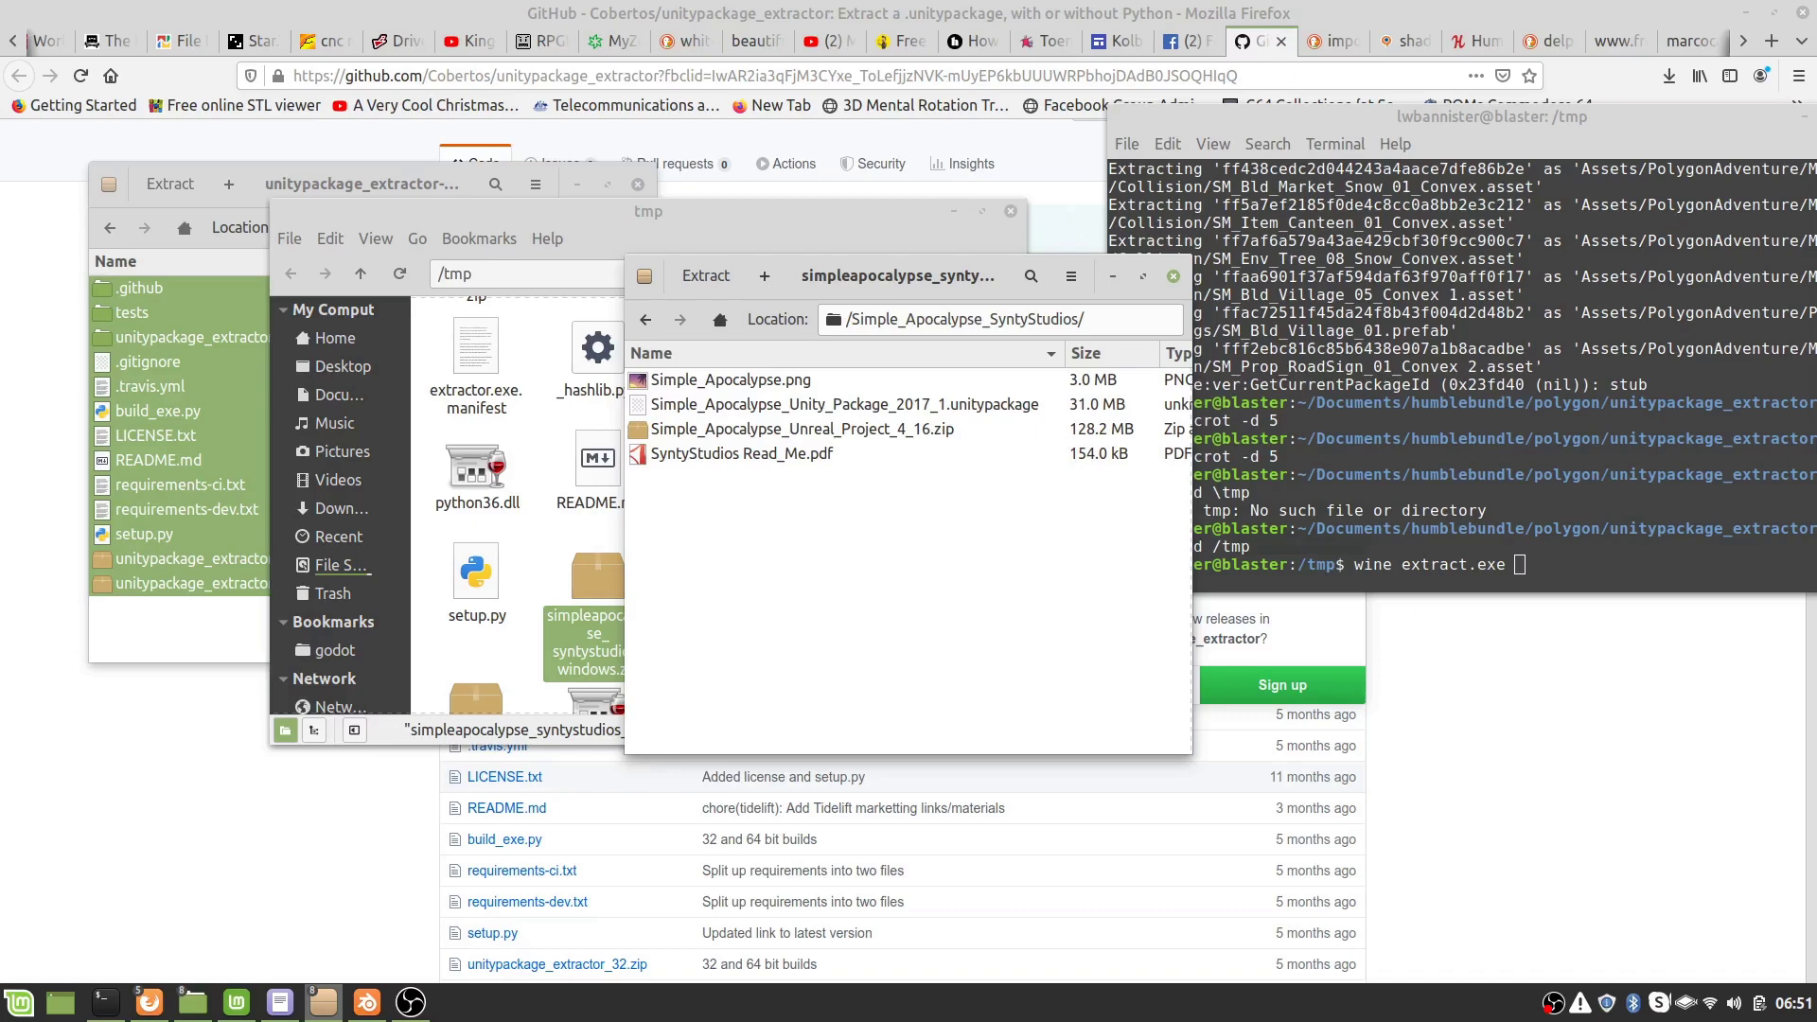
pyautogui.hotkey('ctrl', 'a')
pyautogui.moveTo(700, 454); pyautogui.dragTo(538, 559)
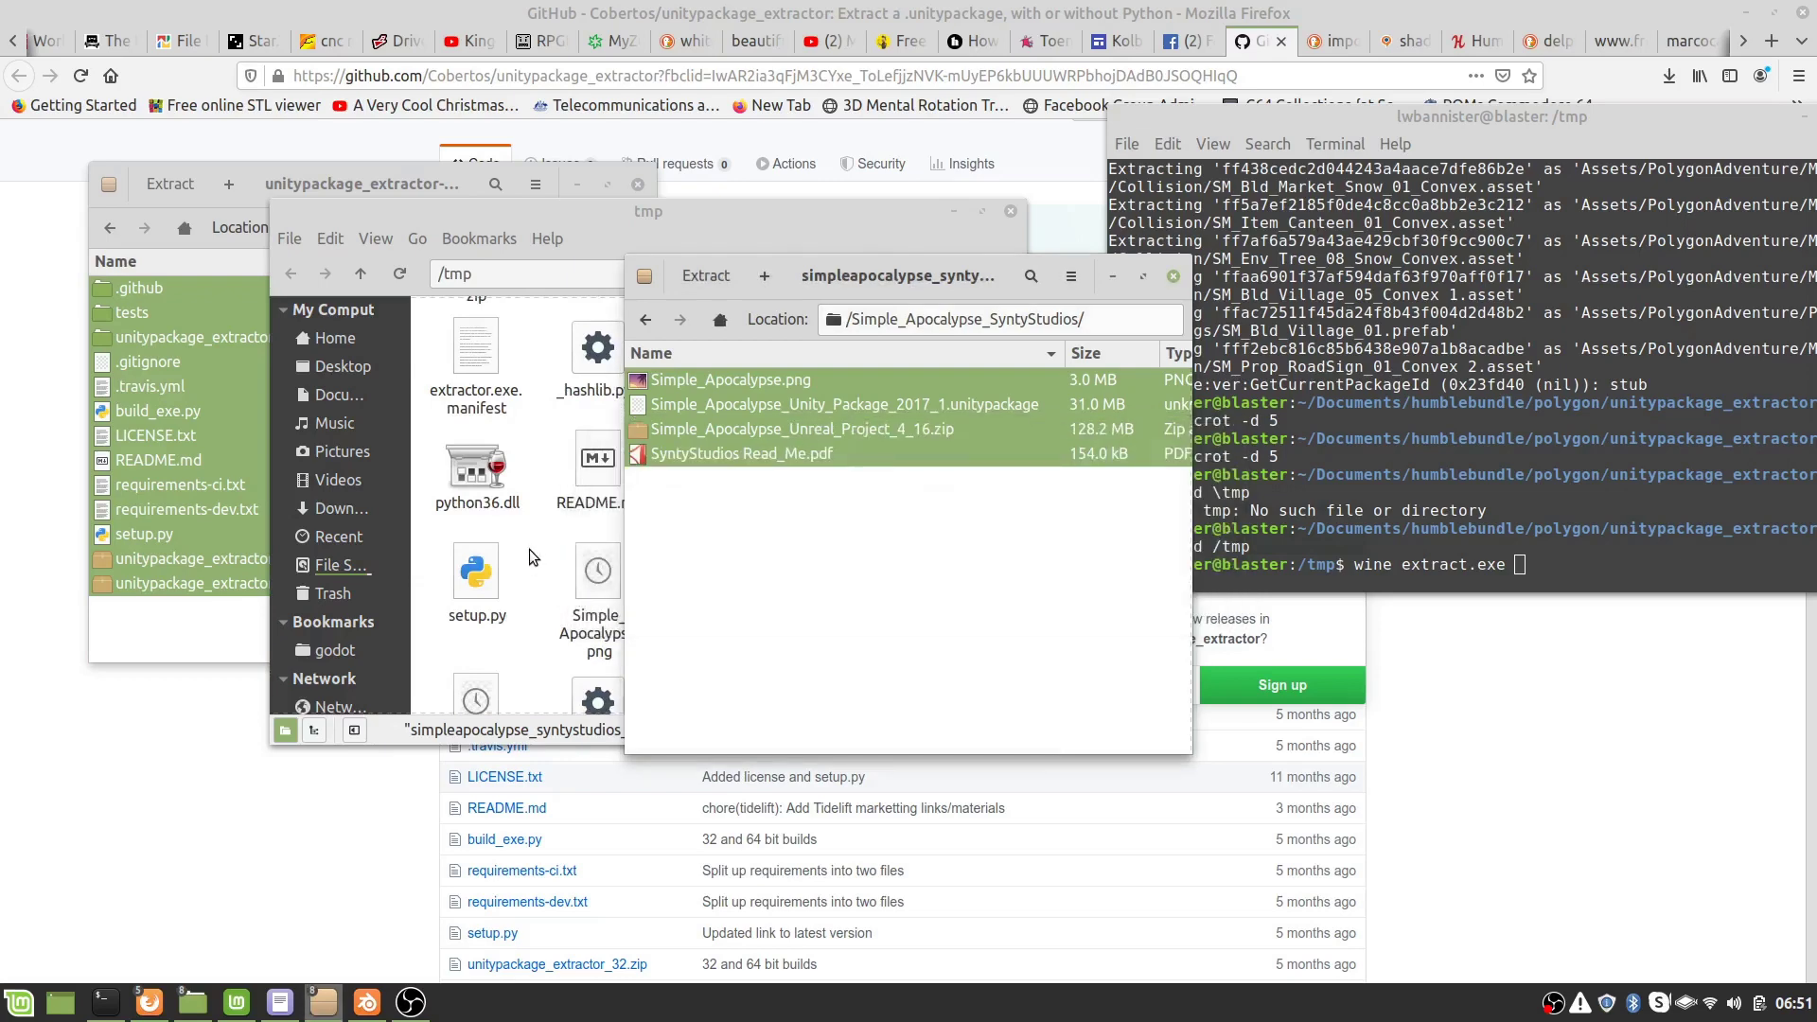
# - Find Simple_Apocalypse_Unity_Package_2017_1.unitypackage in /tmp and drag it toward the terminal
pyautogui.click(530, 557)
pyautogui.scroll(-5, 816, 535)
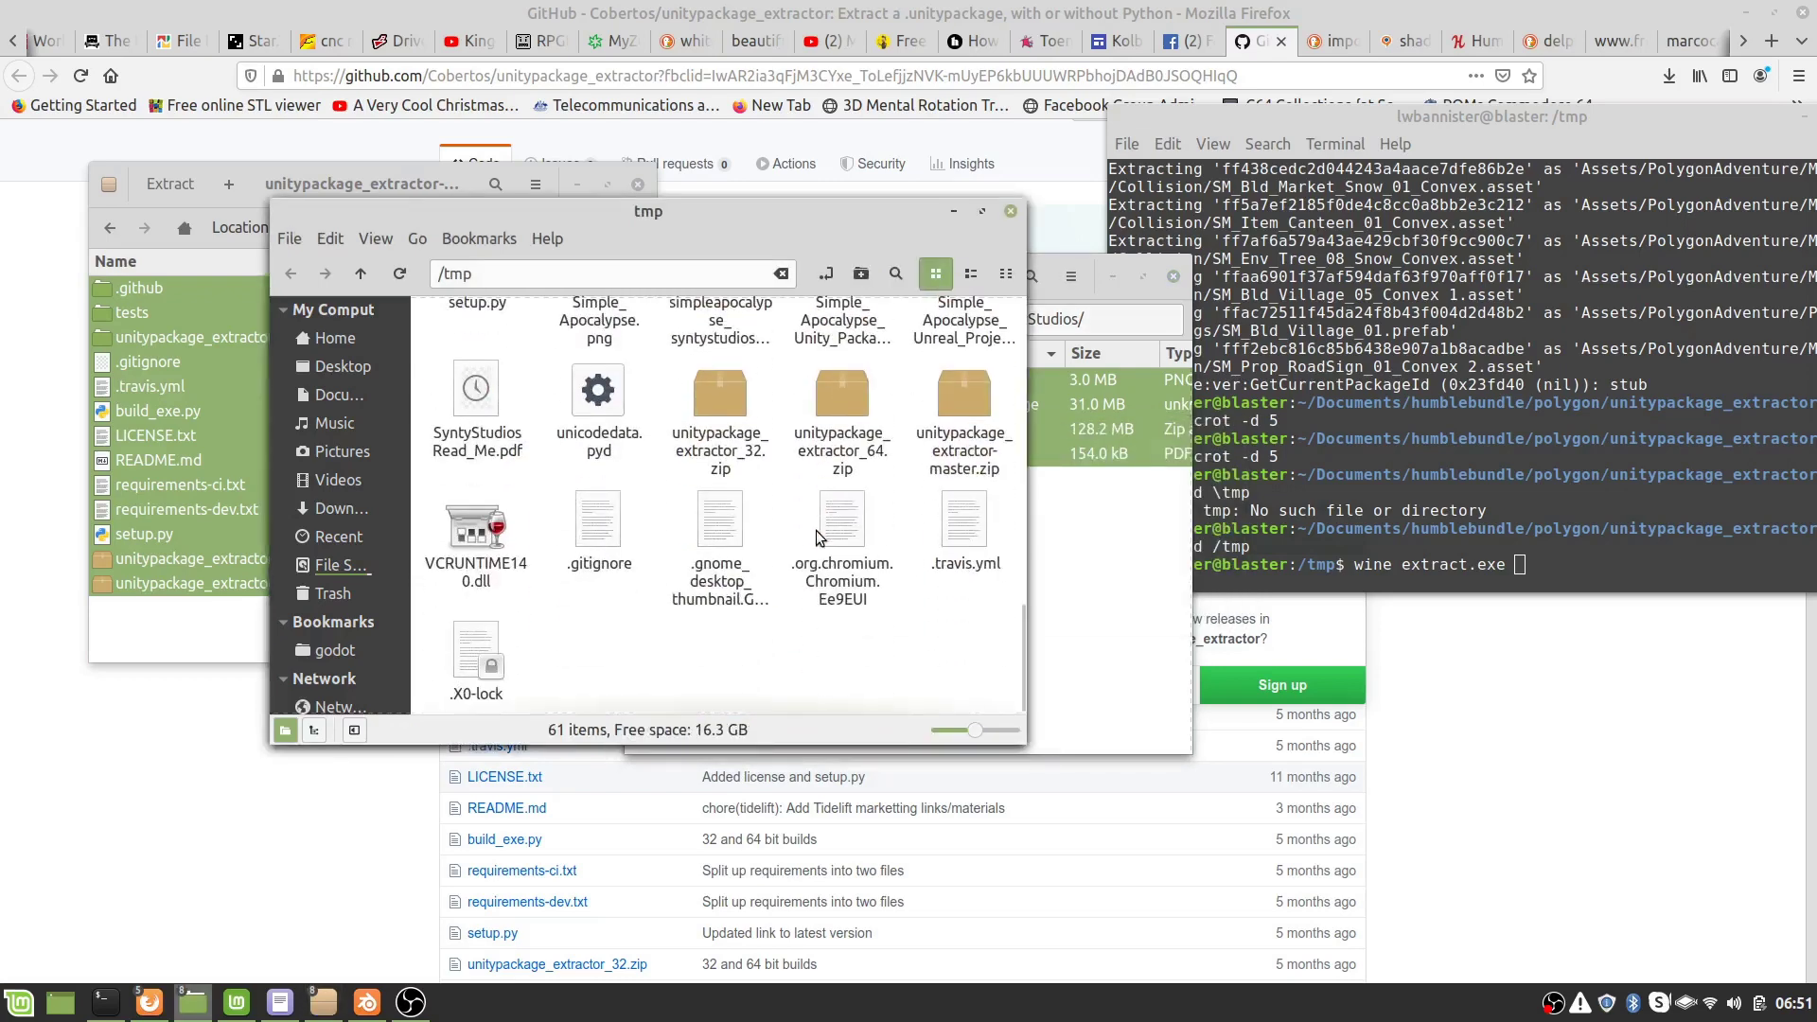
pyautogui.scroll(2, 819, 535)
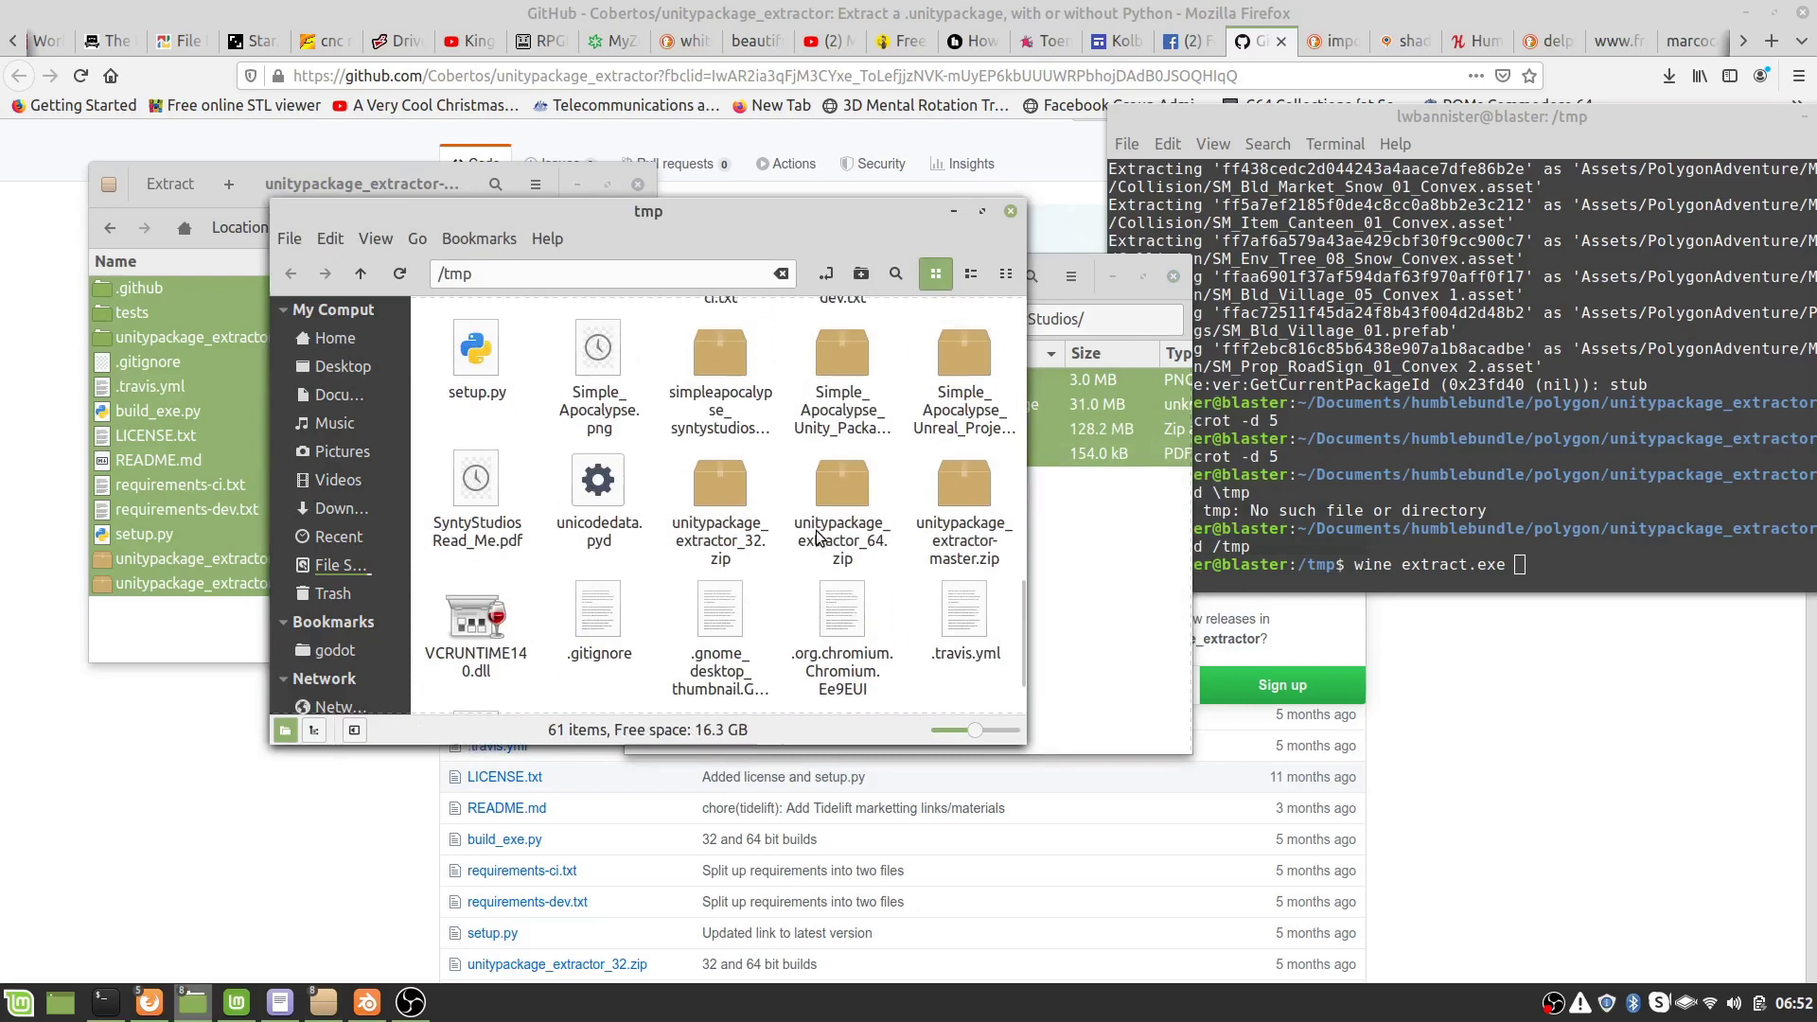
pyautogui.scroll(3, 817, 535)
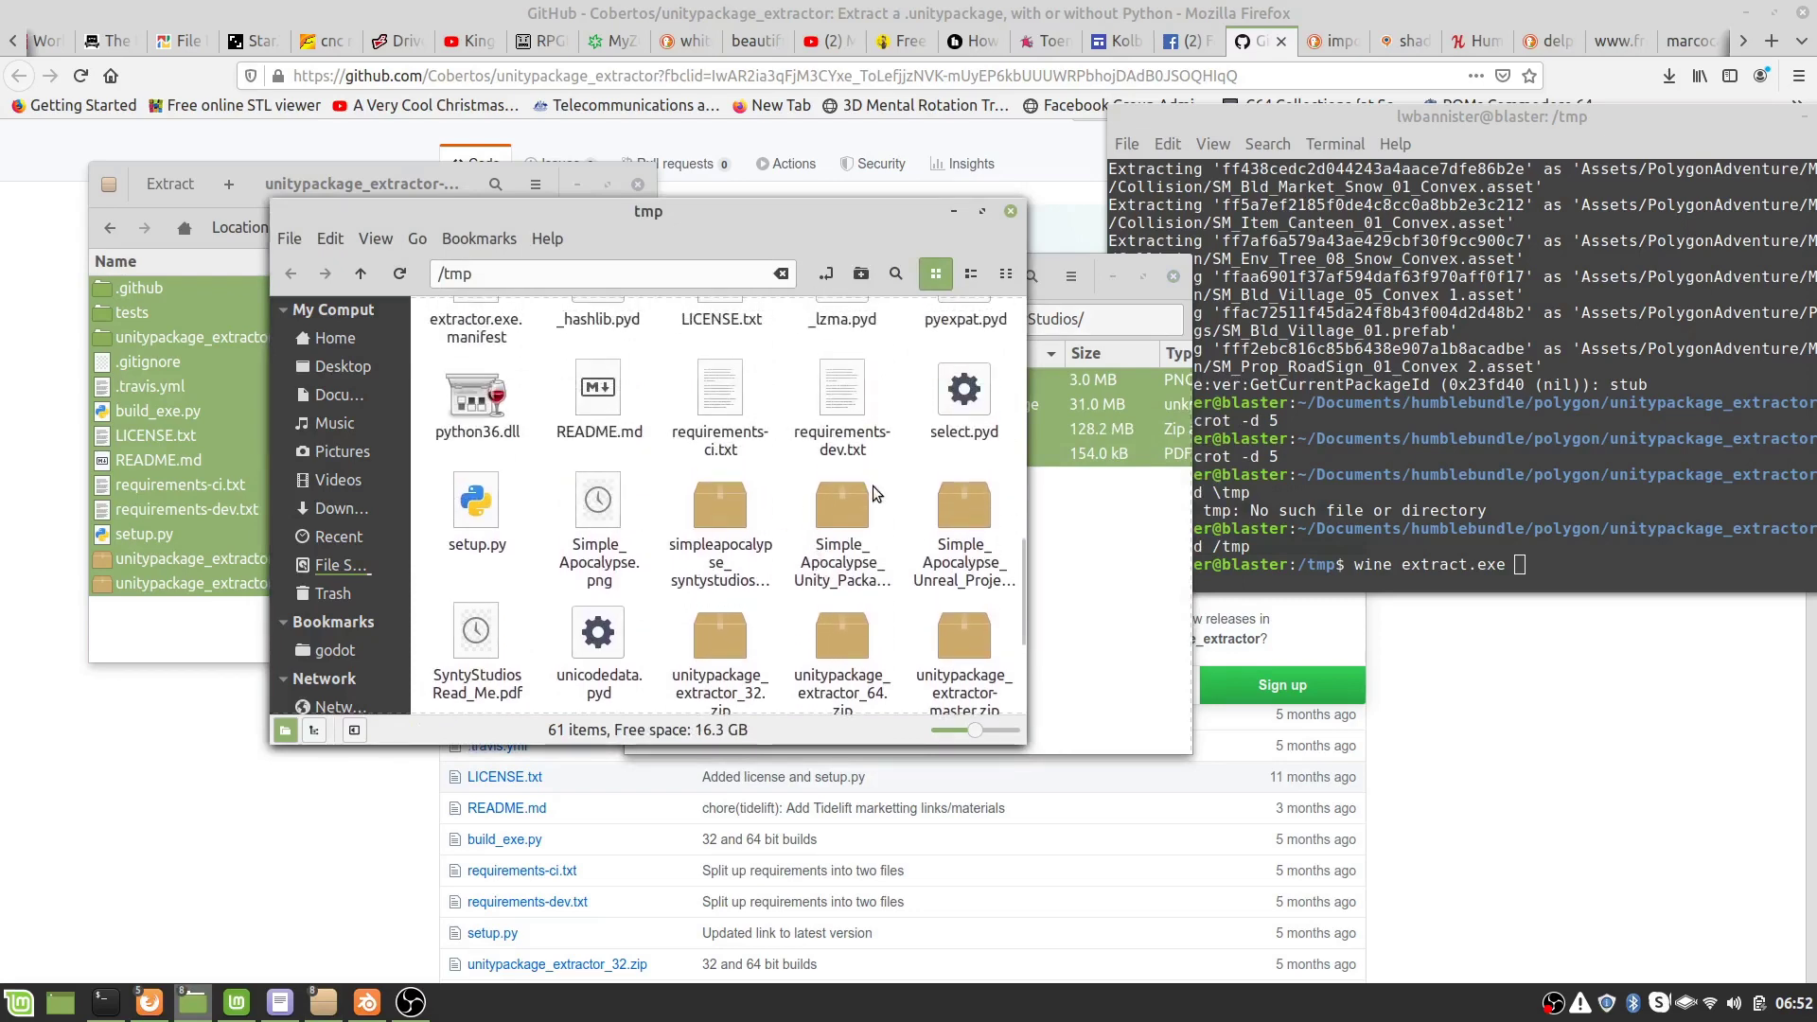
pyautogui.scroll(5, 871, 511)
pyautogui.scroll(1, 871, 511)
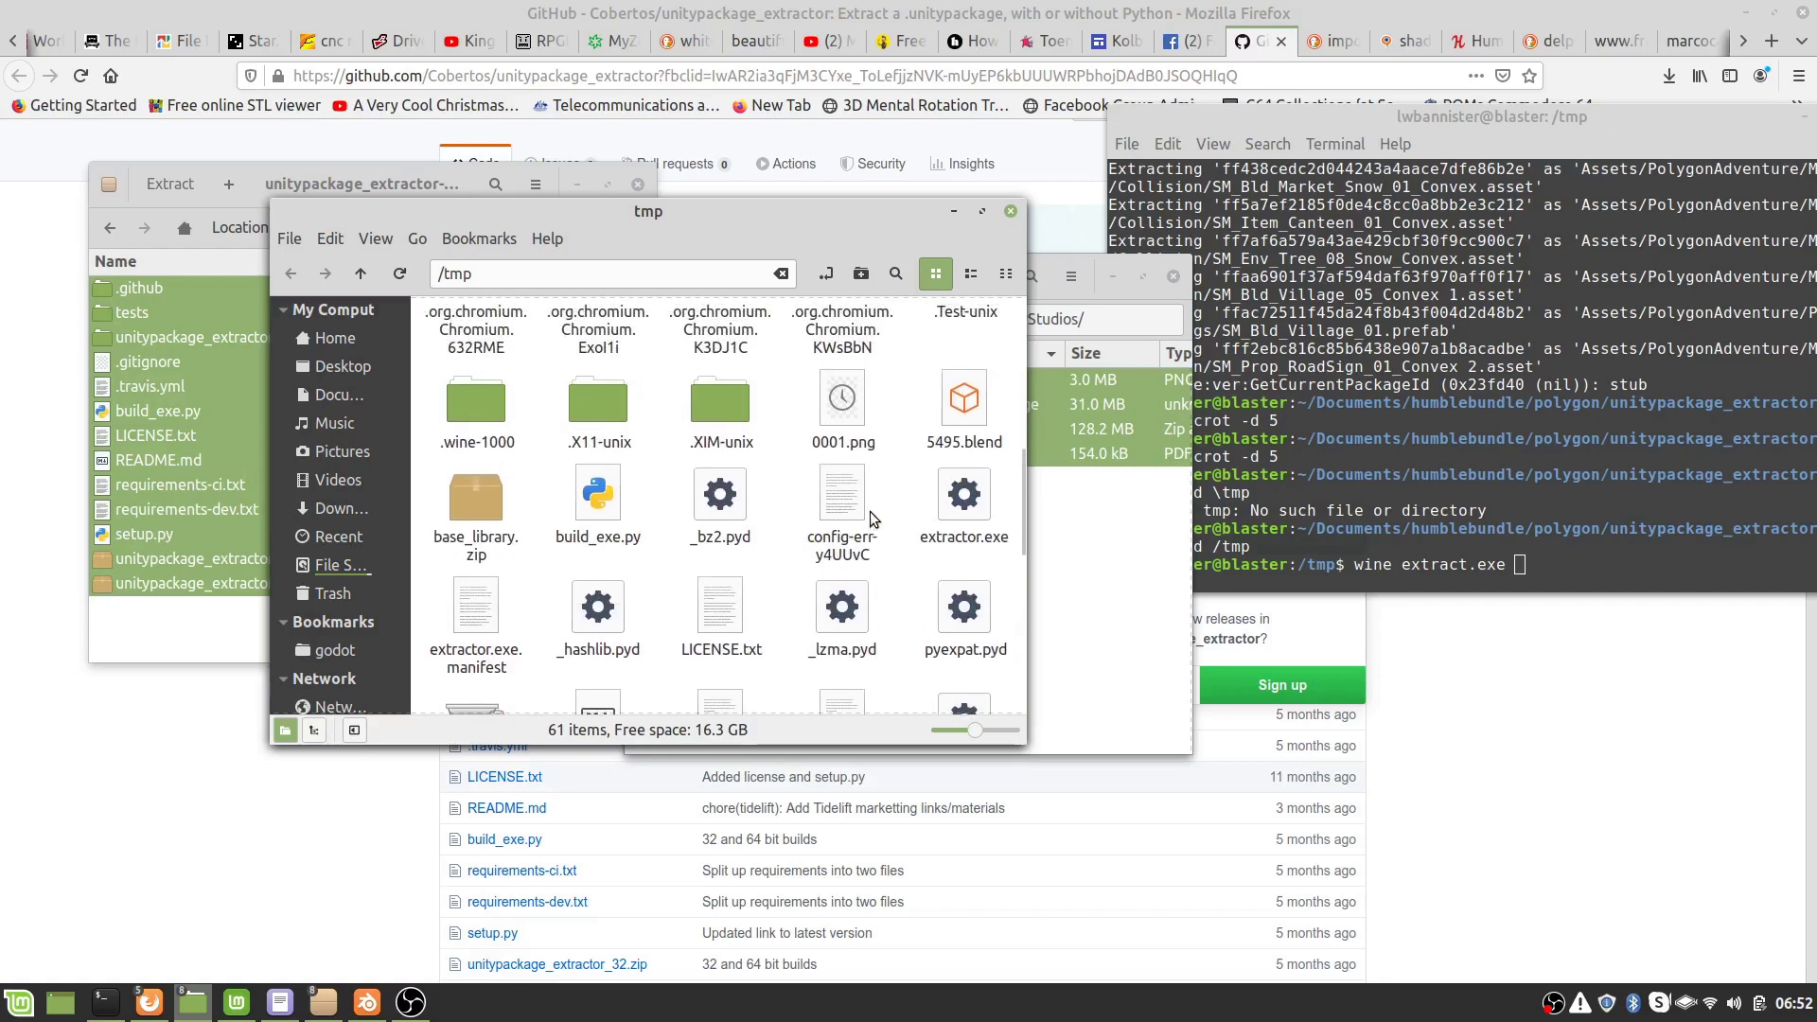
pyautogui.scroll(10, 871, 511)
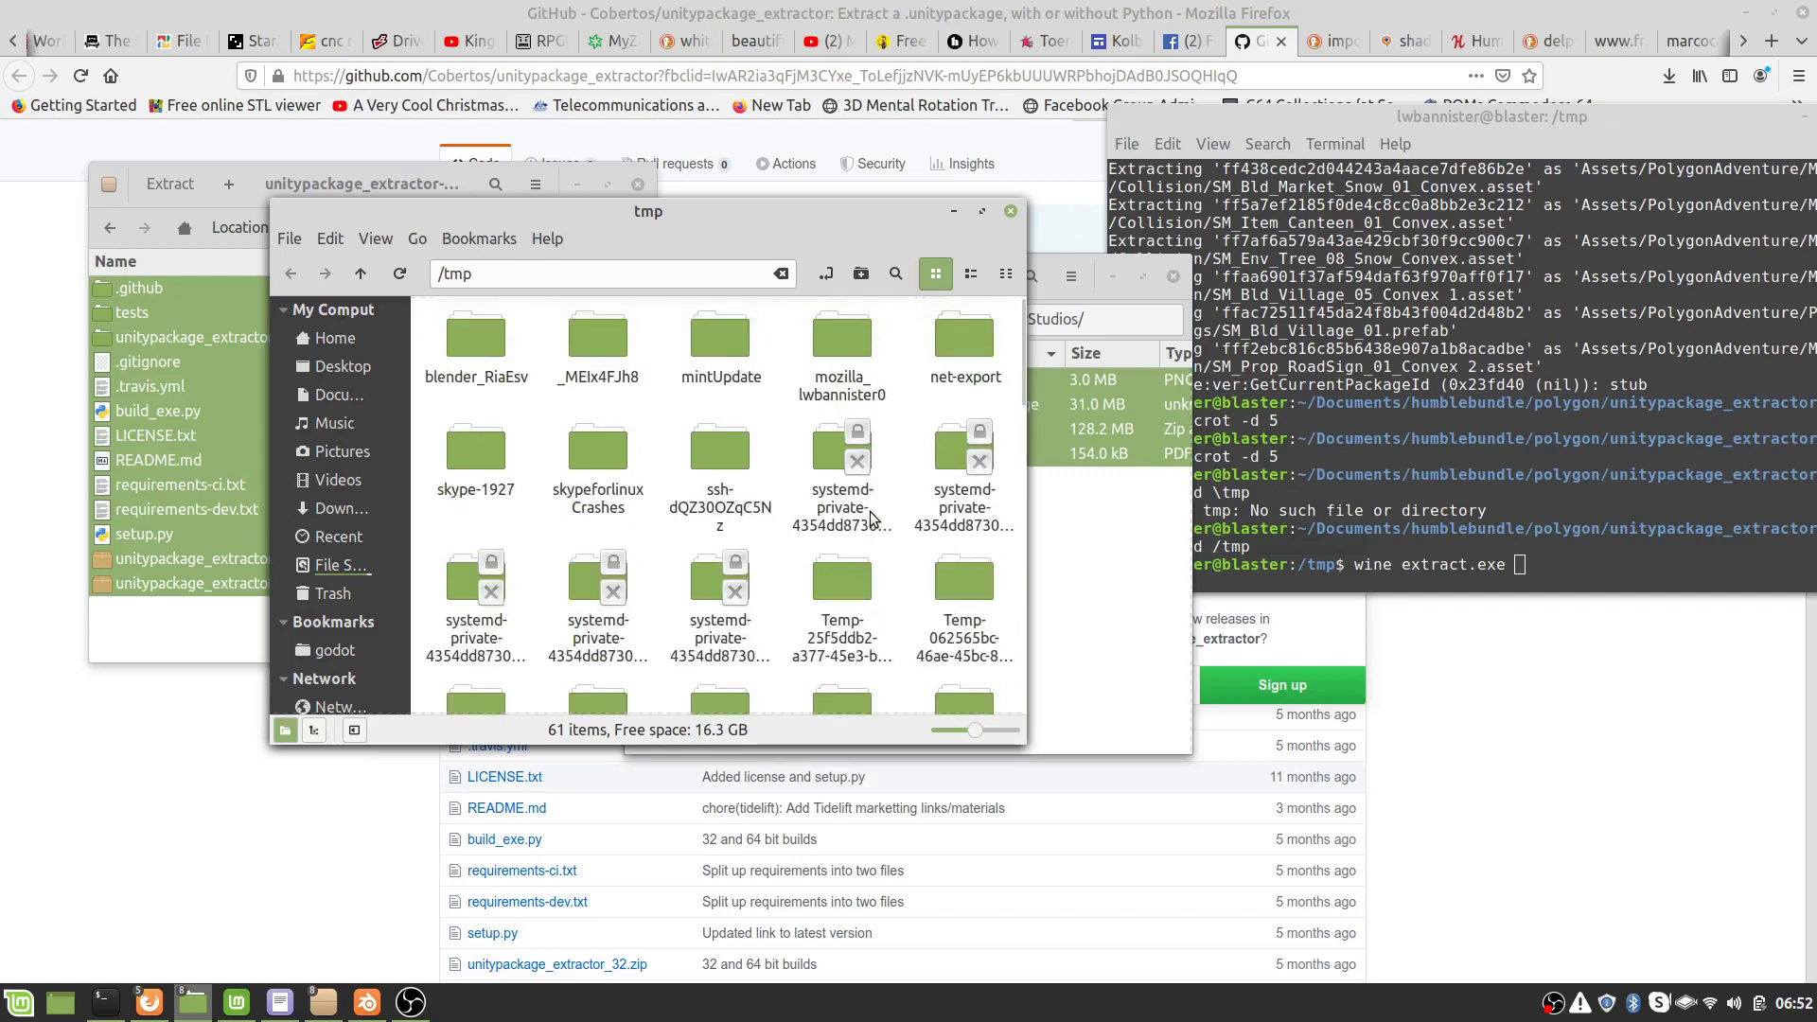
pyautogui.scroll(-8, 871, 511)
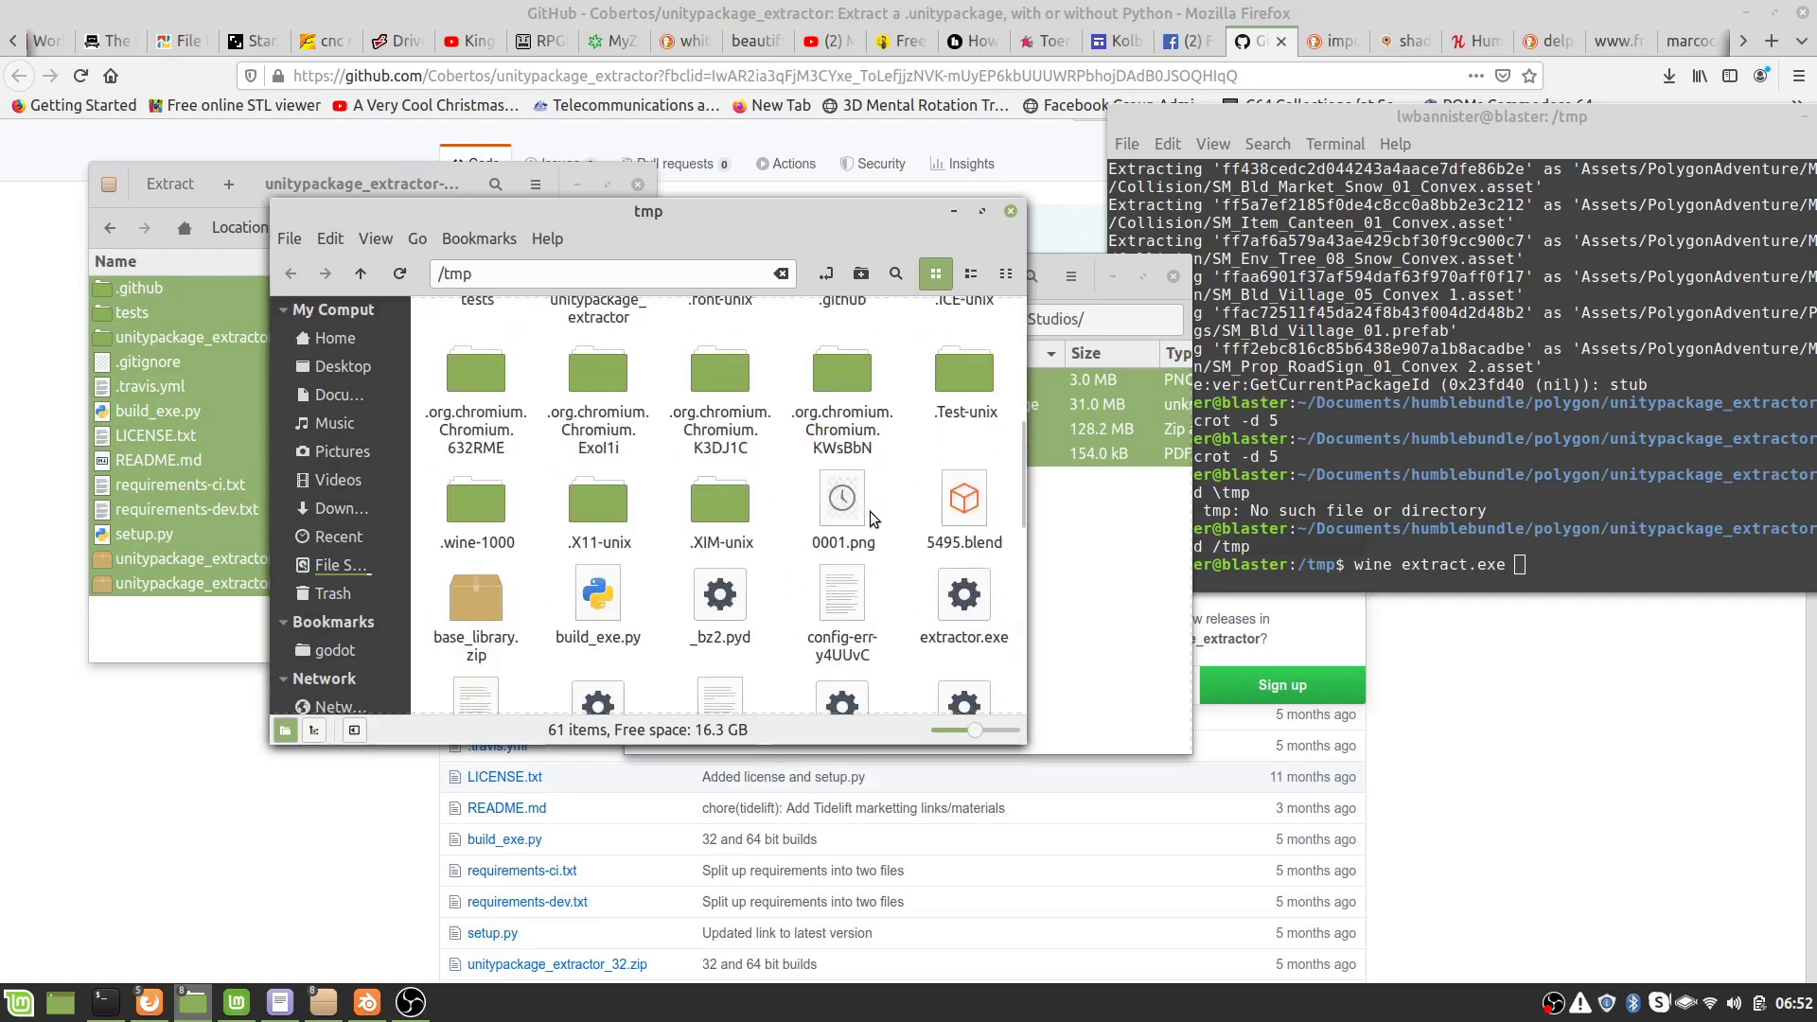
pyautogui.scroll(-1, 870, 511)
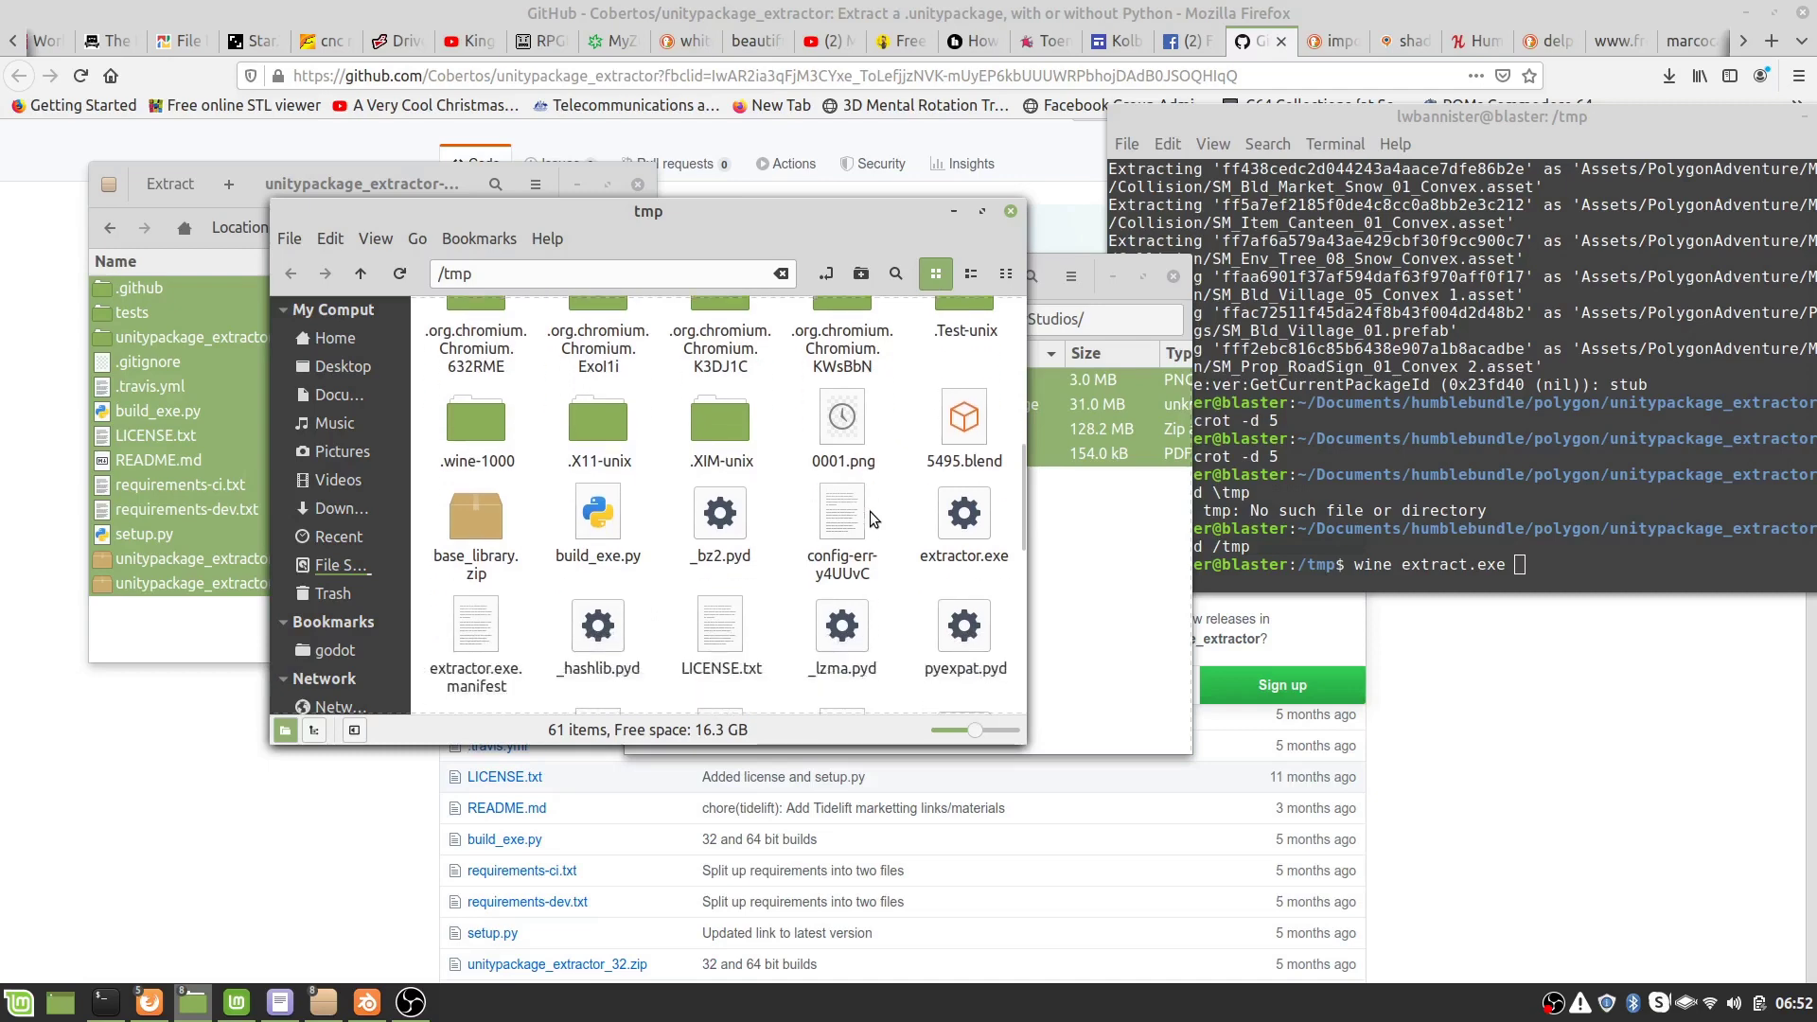
pyautogui.scroll(-5, 871, 511)
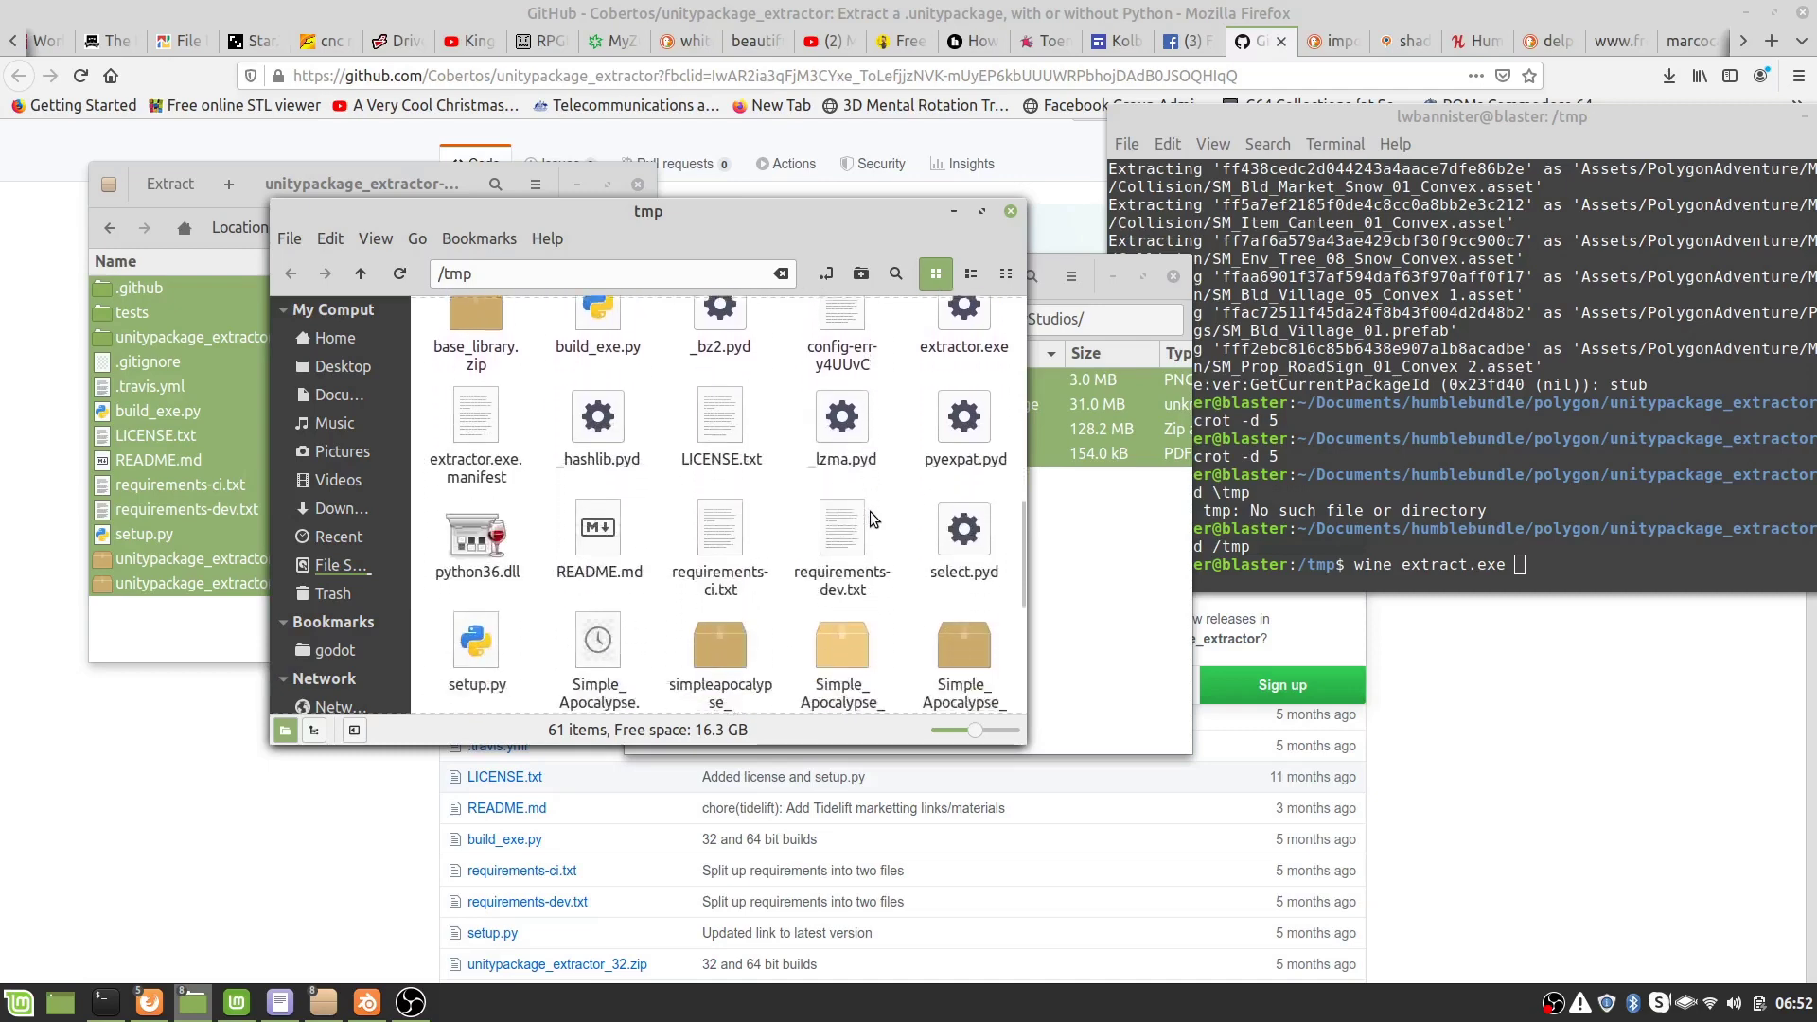
pyautogui.scroll(-3, 871, 515)
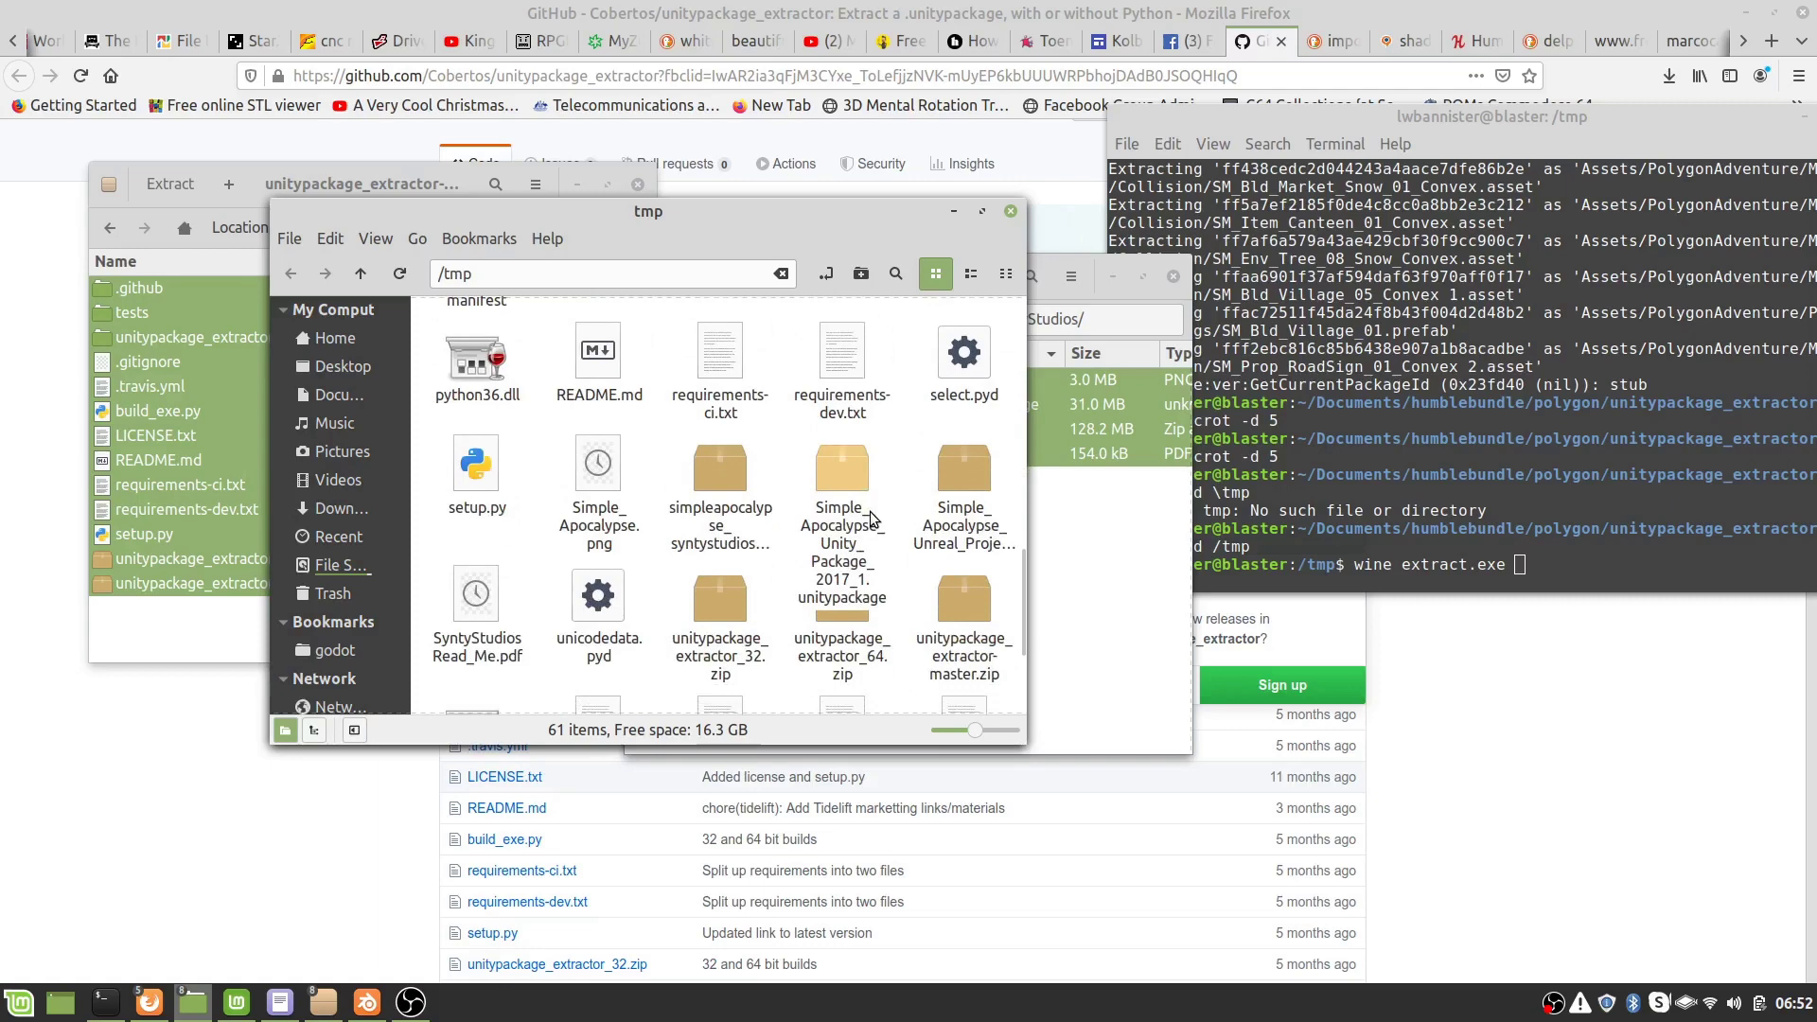
pyautogui.click(845, 544)
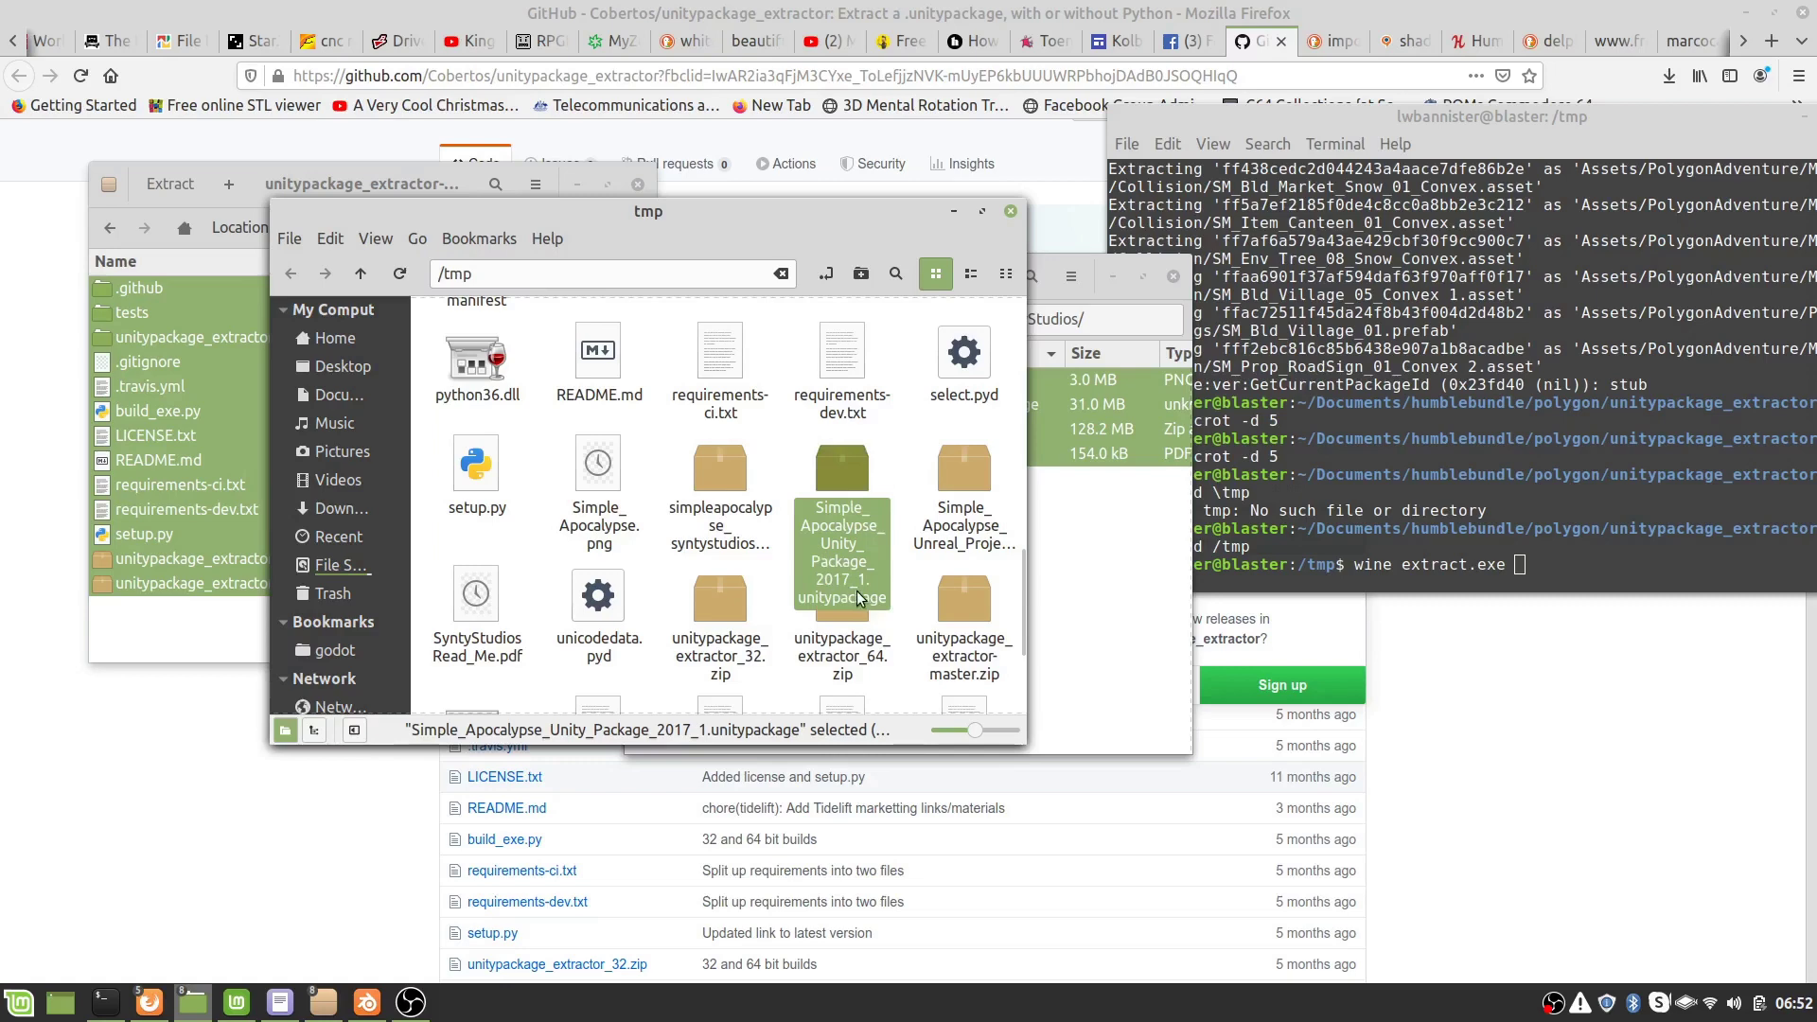
pyautogui.moveTo(856, 591); pyautogui.dragTo(1555, 568)
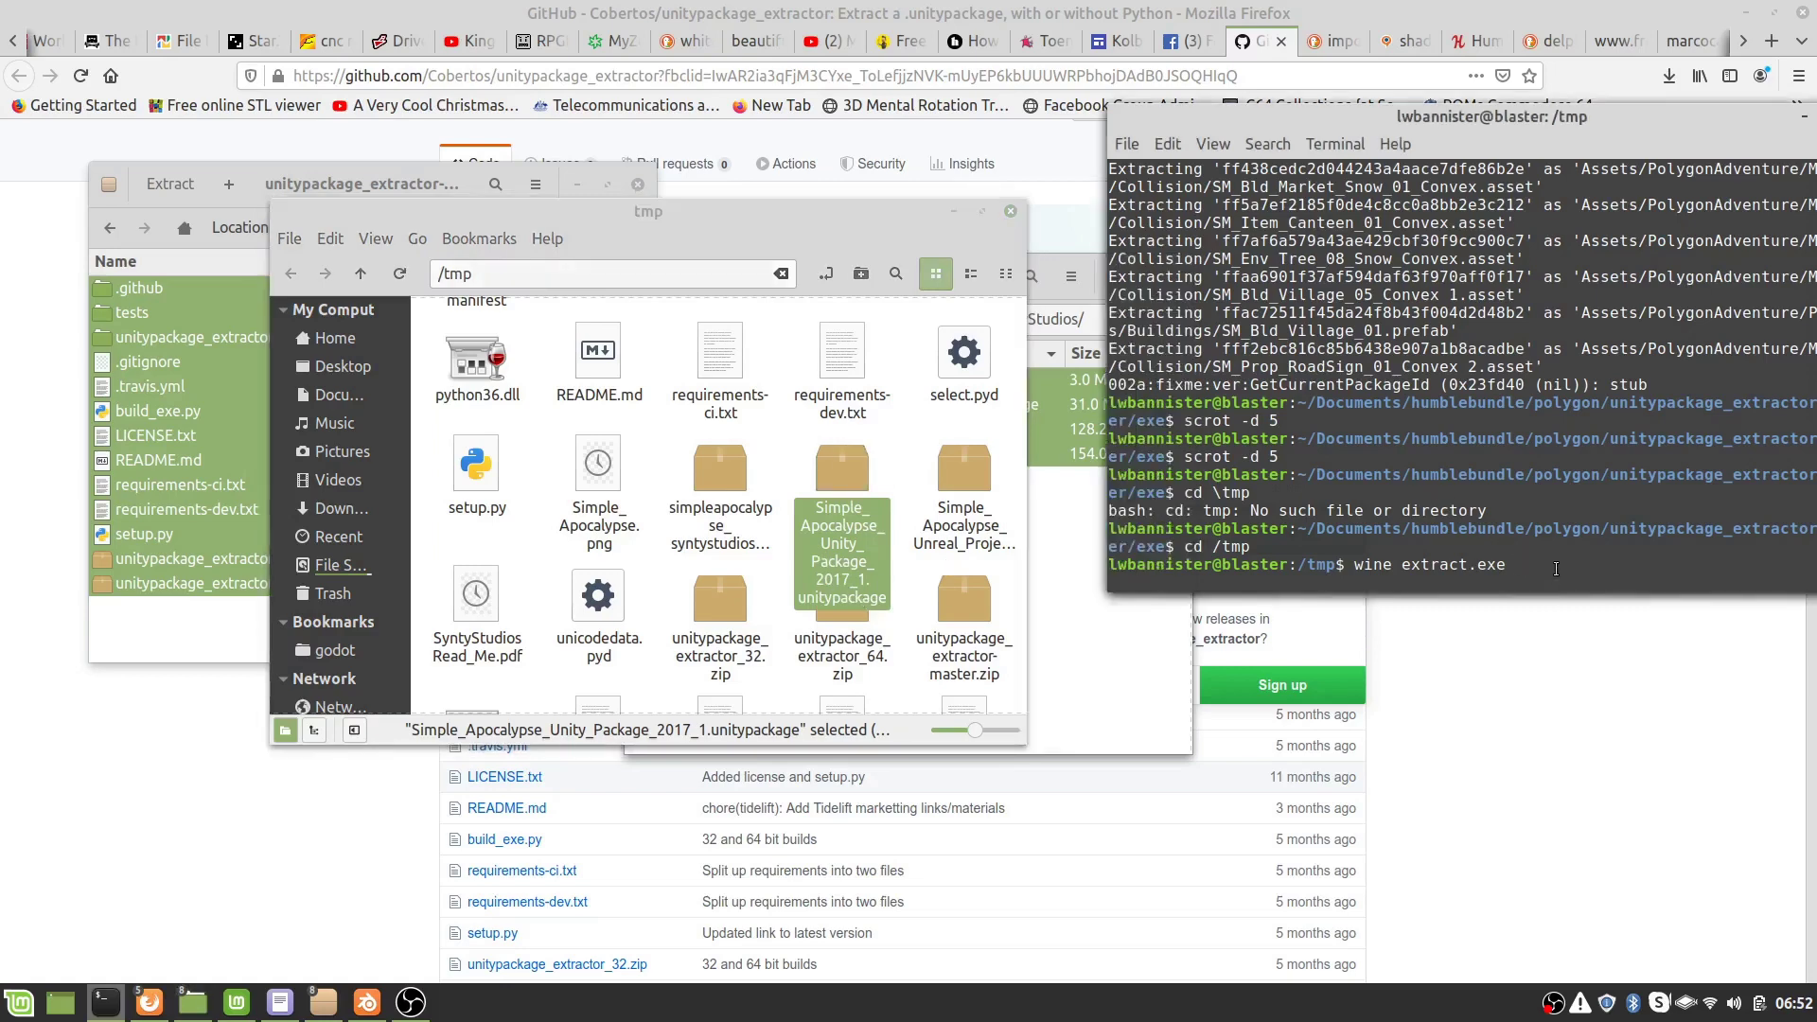
# - Run wine extract.exe on Simple_Apocalypse_Unity_Package_2017_1.unitypackage
pyautogui.write('Simple_Apocalypse_Unity')
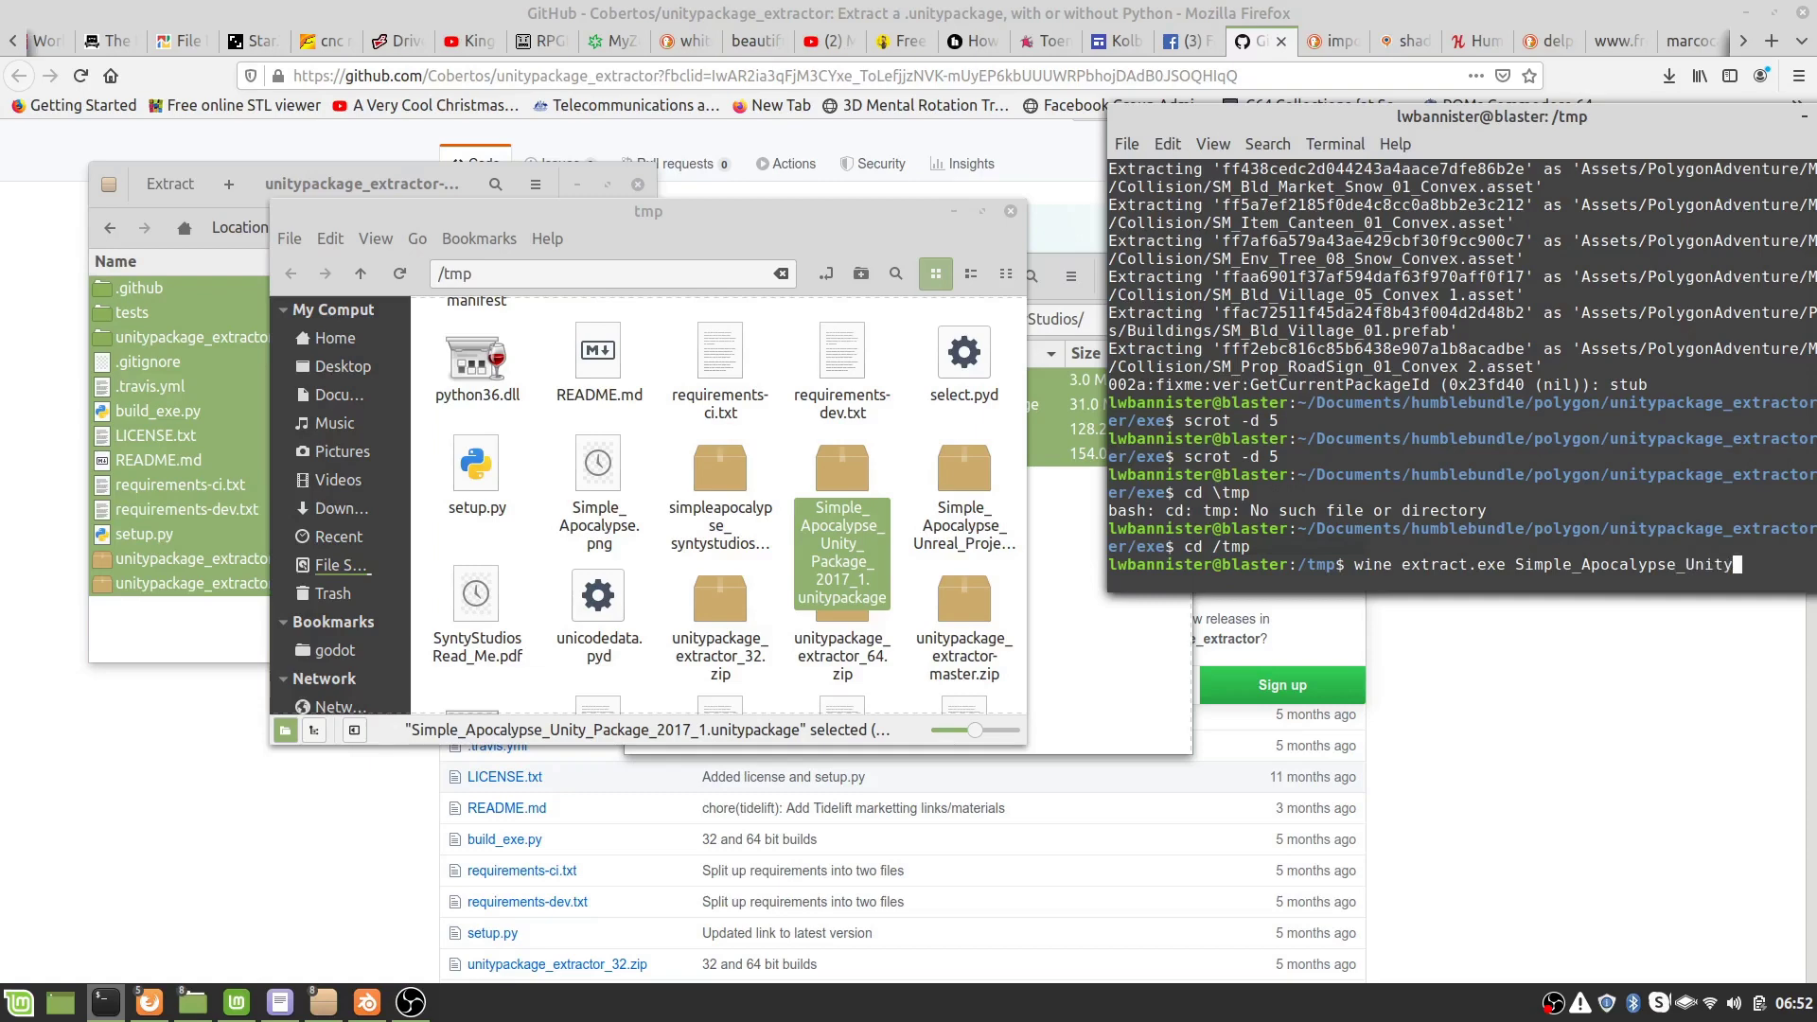
pyautogui.write('_Package')
pyautogui.write('_1.unitypackage')
pyautogui.press('Return')
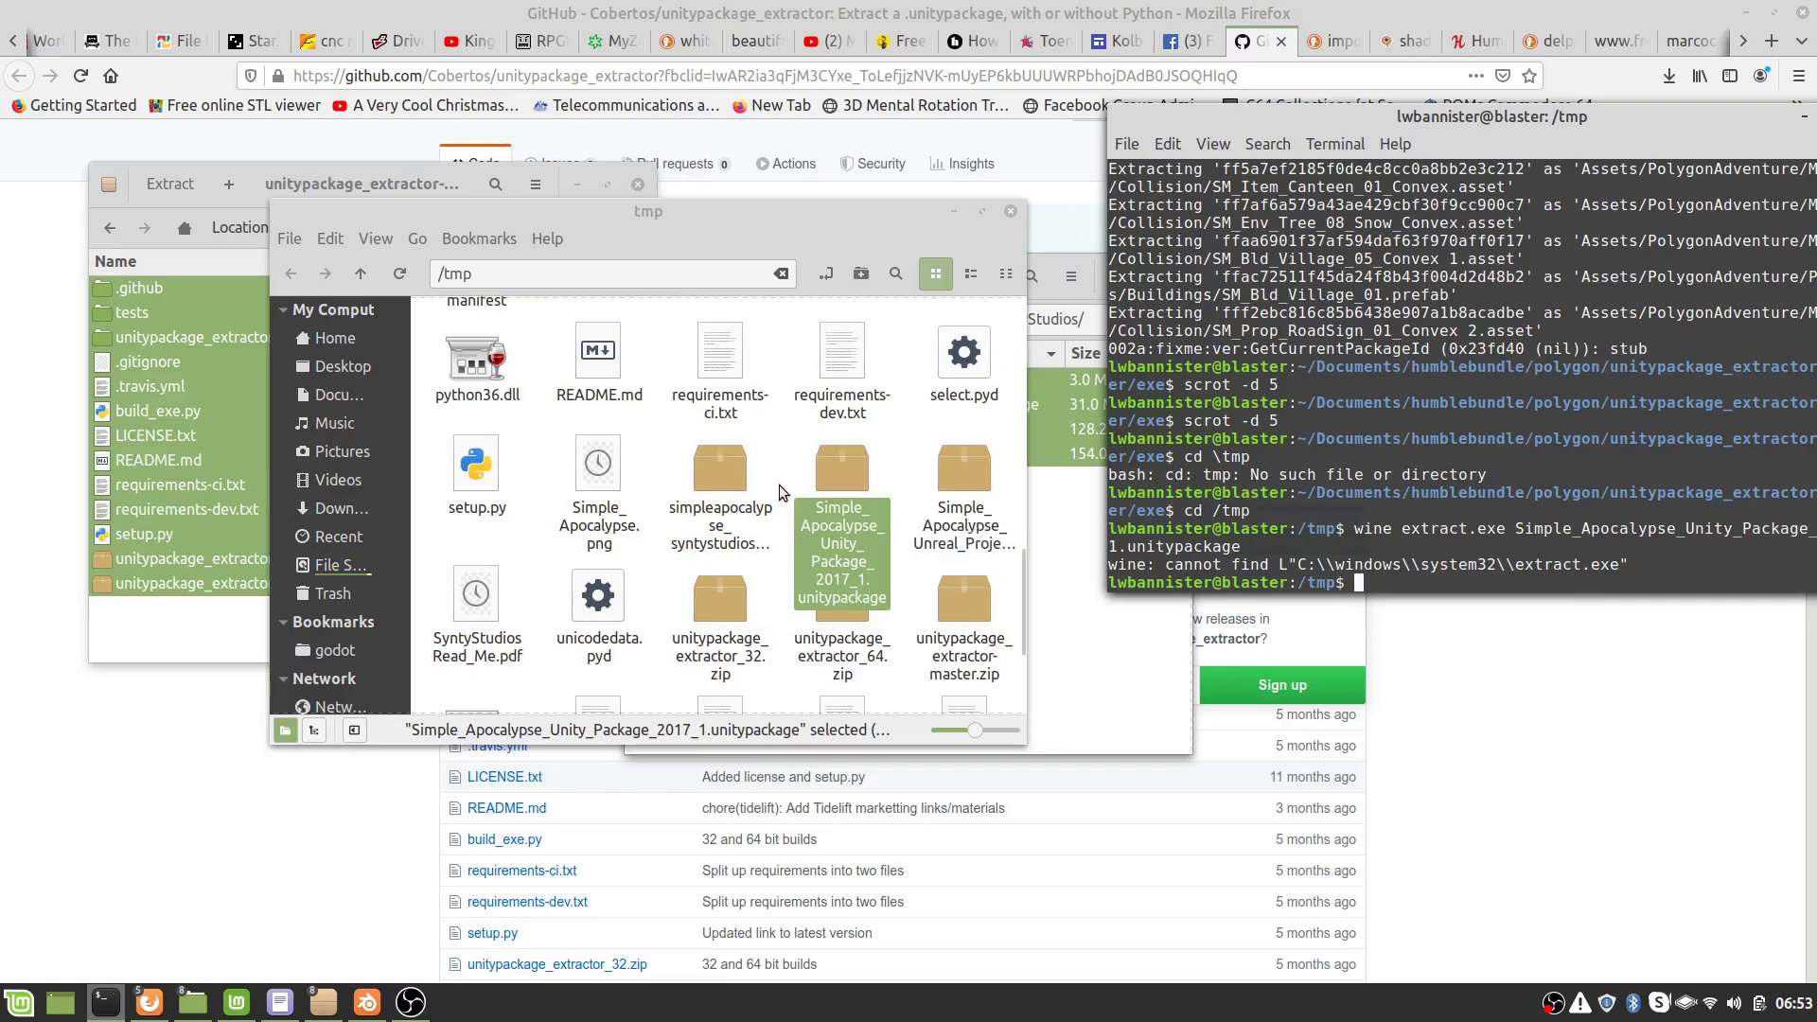
# - Rerun the command as wine extractor.exe to unpack the package into Assets/SimpleApocalypse
pyautogui.scroll(3, 707, 486)
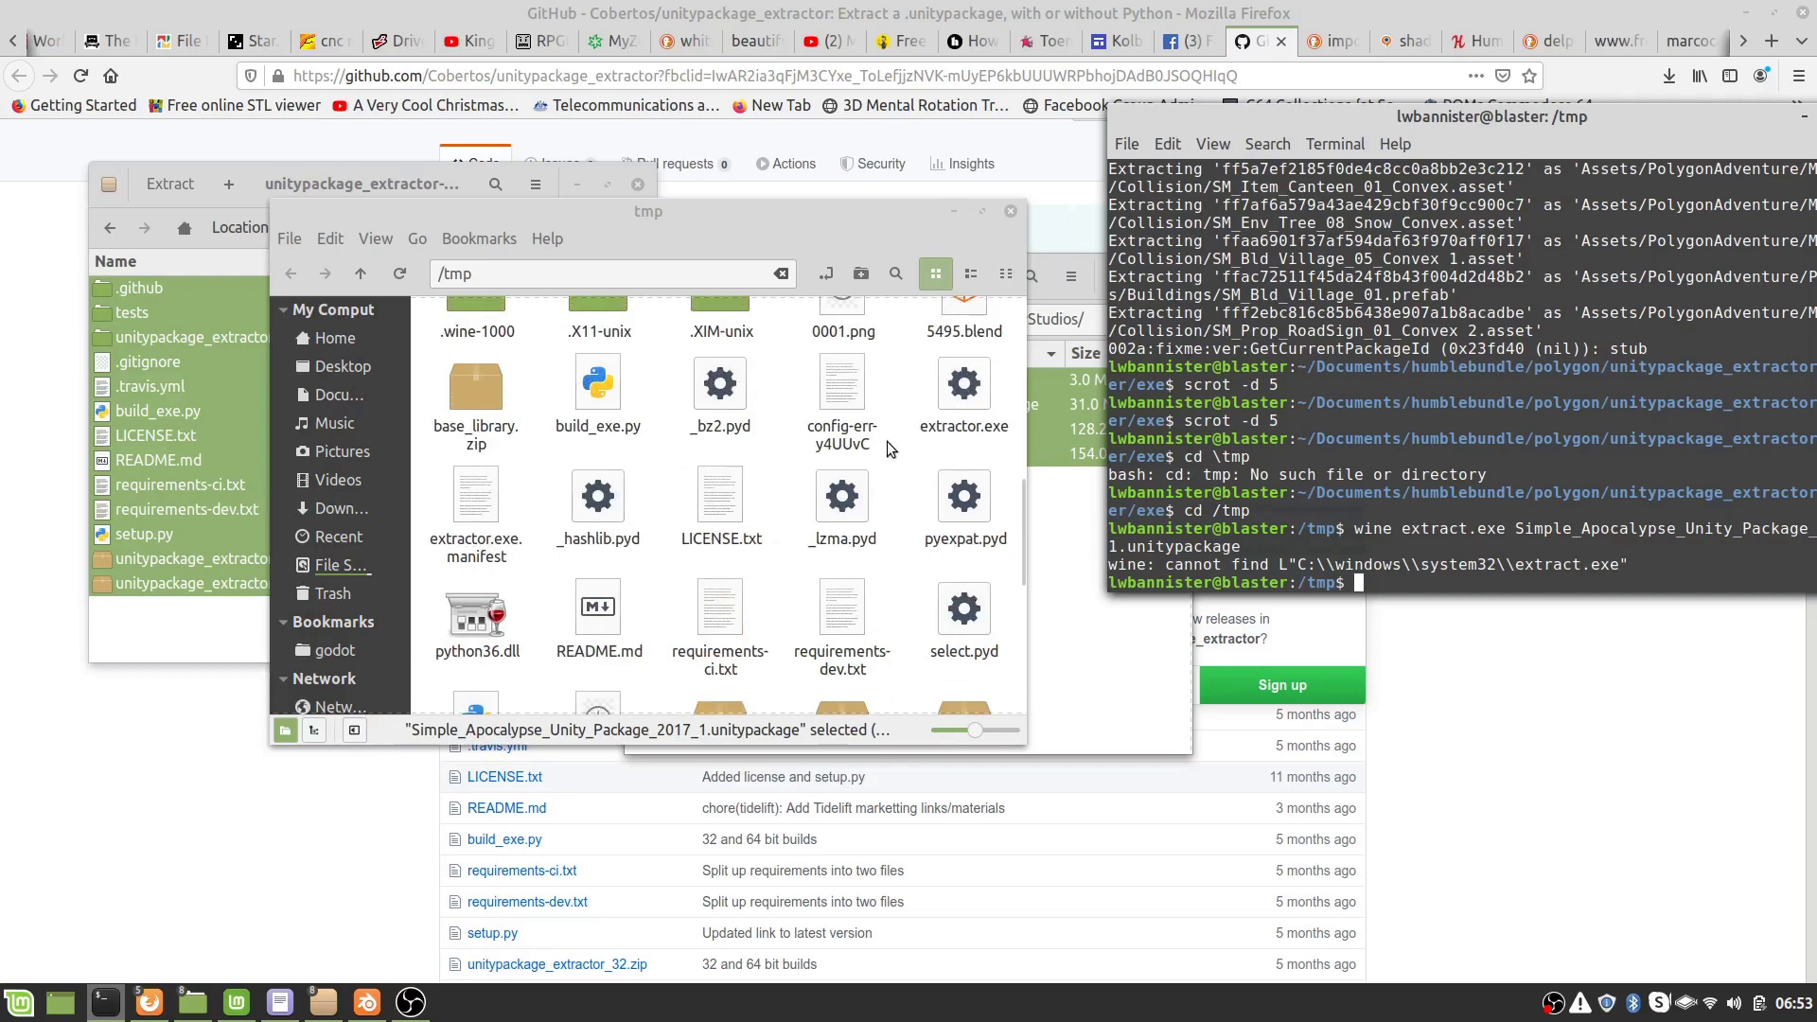
pyautogui.press('Up')
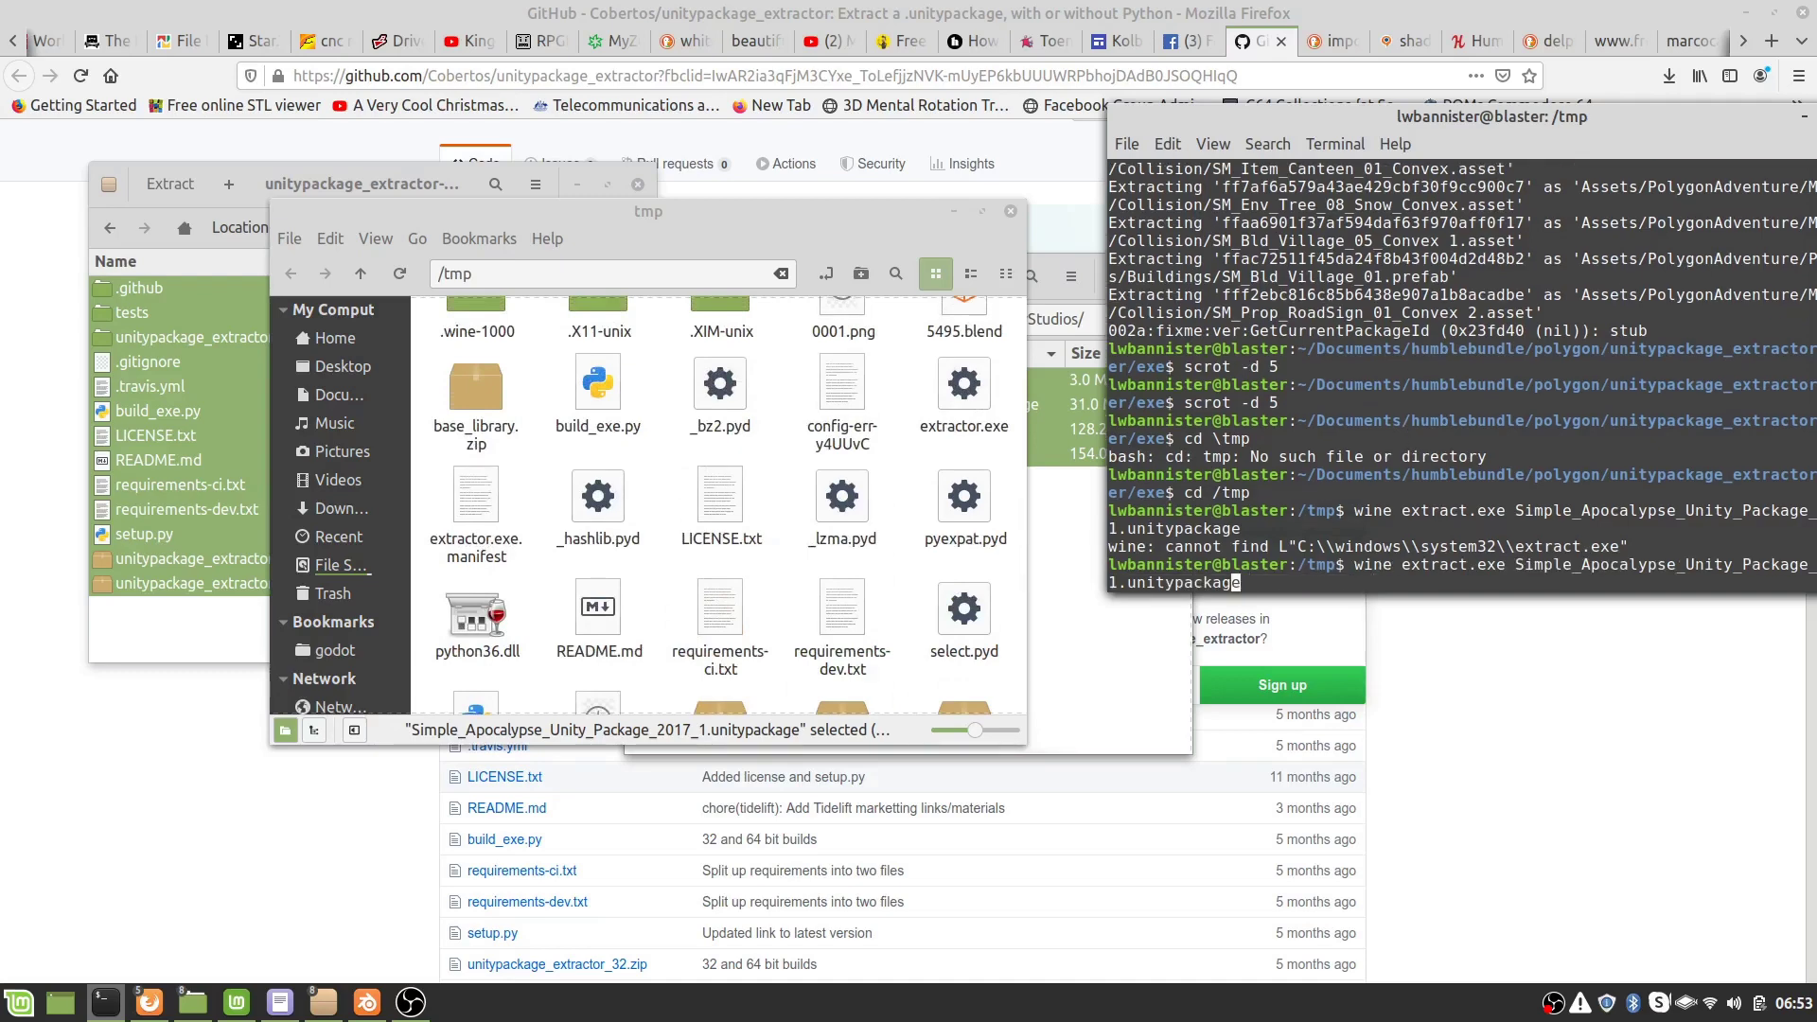
pyautogui.press('Left')
pyautogui.press('Left')
pyautogui.press('Left')
pyautogui.press('Left')
pyautogui.press('Left')
pyautogui.press('Left')
pyautogui.press('Left')
pyautogui.press('Left')
pyautogui.press('Left')
pyautogui.press('Left')
pyautogui.press('Left')
pyautogui.press('Left')
pyautogui.press('Left')
pyautogui.press('Left')
pyautogui.press('Left')
pyautogui.press('Left')
pyautogui.press('Left')
pyautogui.press('Left')
pyautogui.press('Left')
pyautogui.press('Left')
pyautogui.press('Left')
pyautogui.press('Left')
pyautogui.write('or')
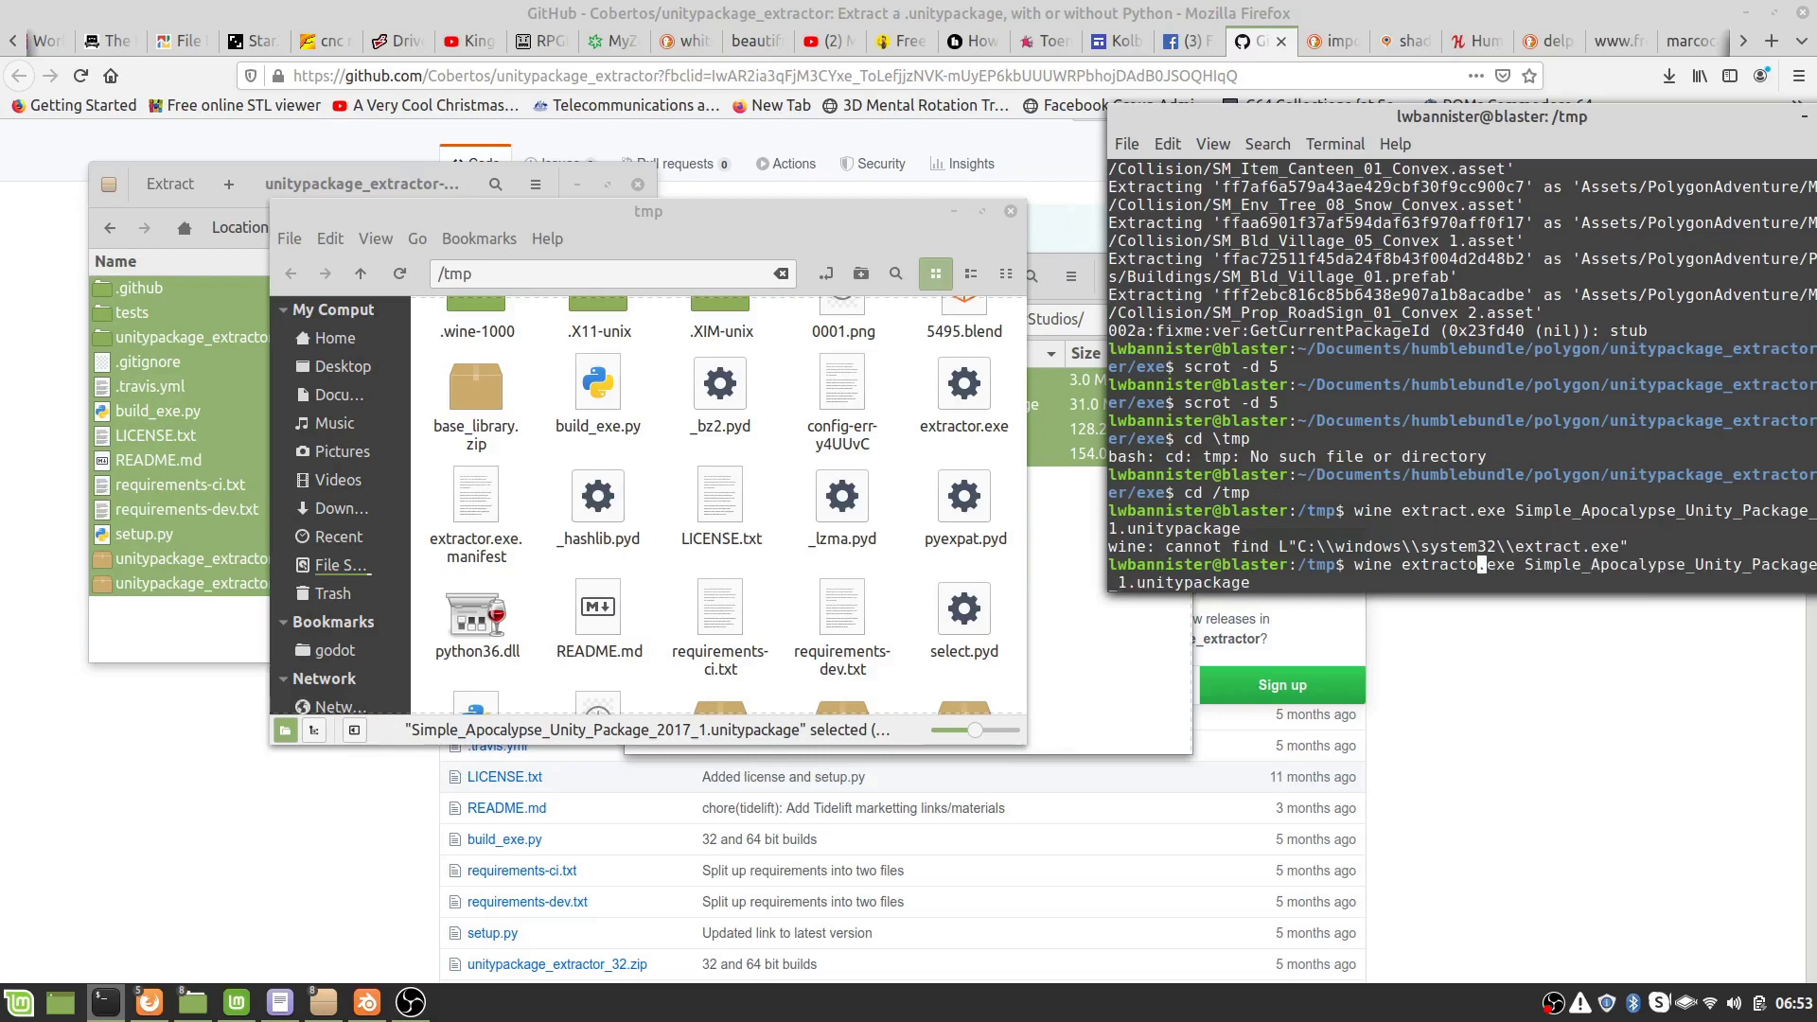
pyautogui.press('Return')
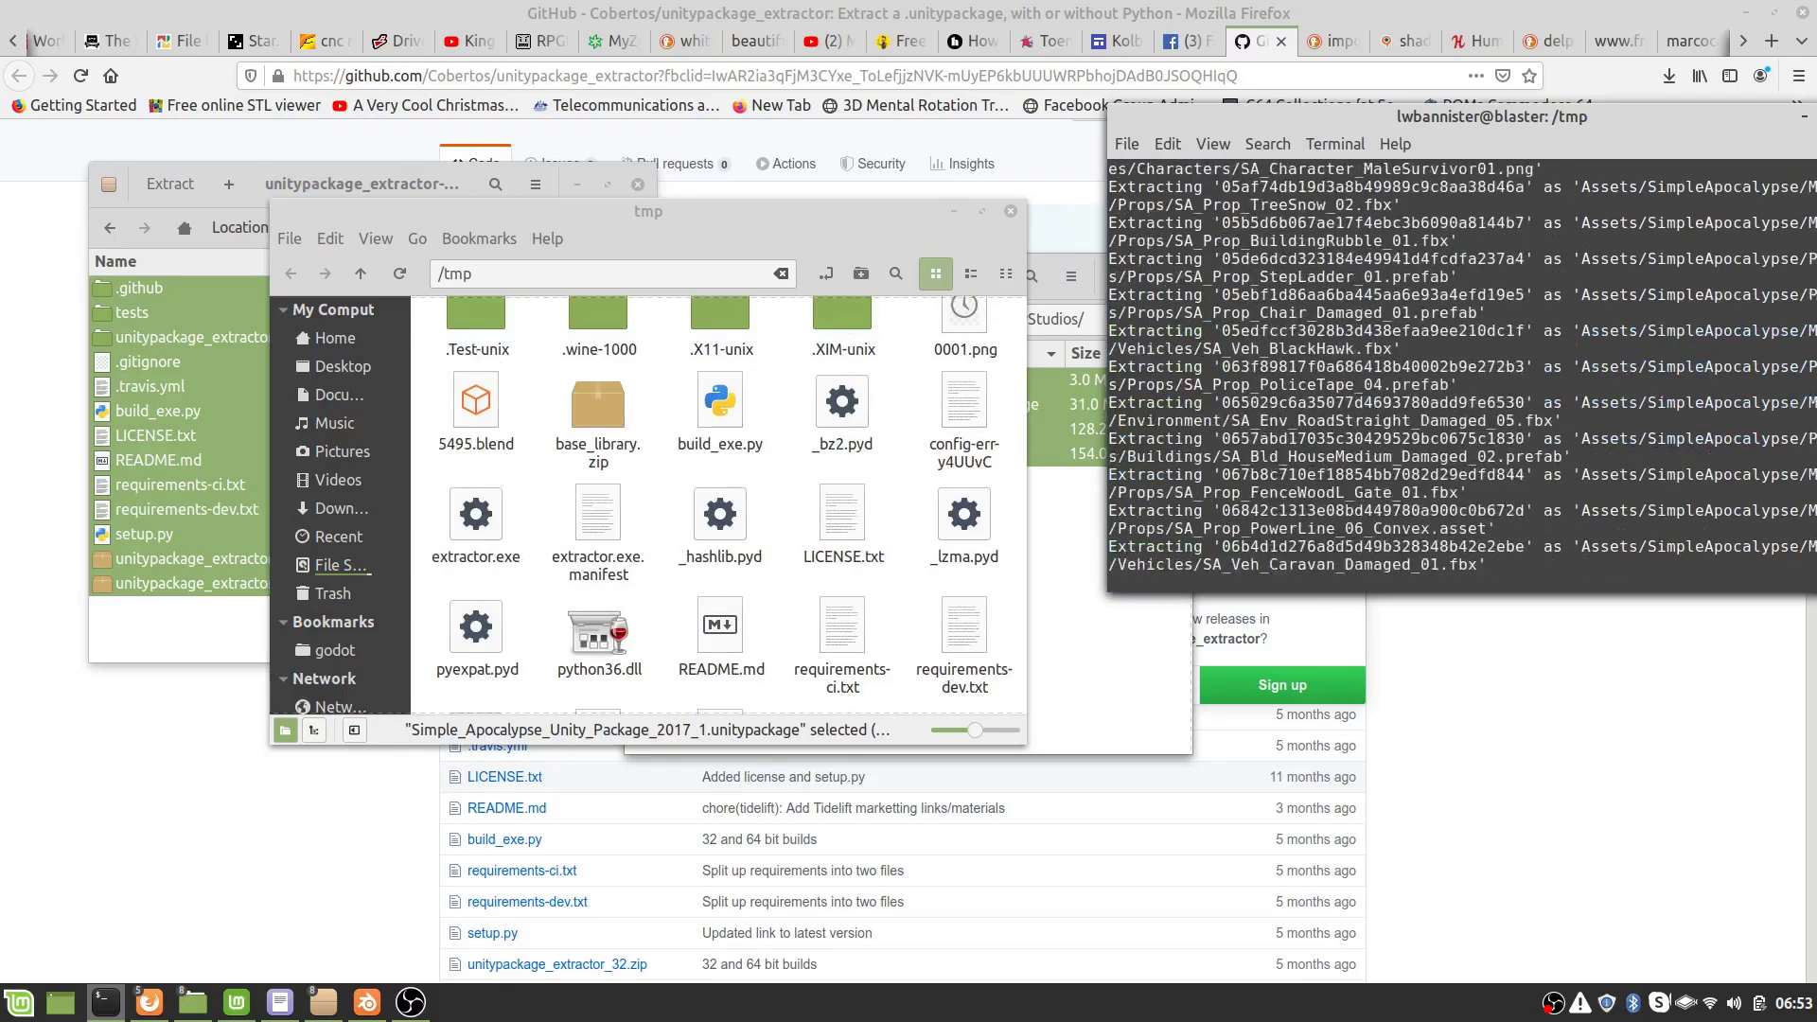
# - Browse Assets > SimpleApocalypse > Models > Buildings, scroll its models, then go back up to Models
pyautogui.scroll(5, 837, 592)
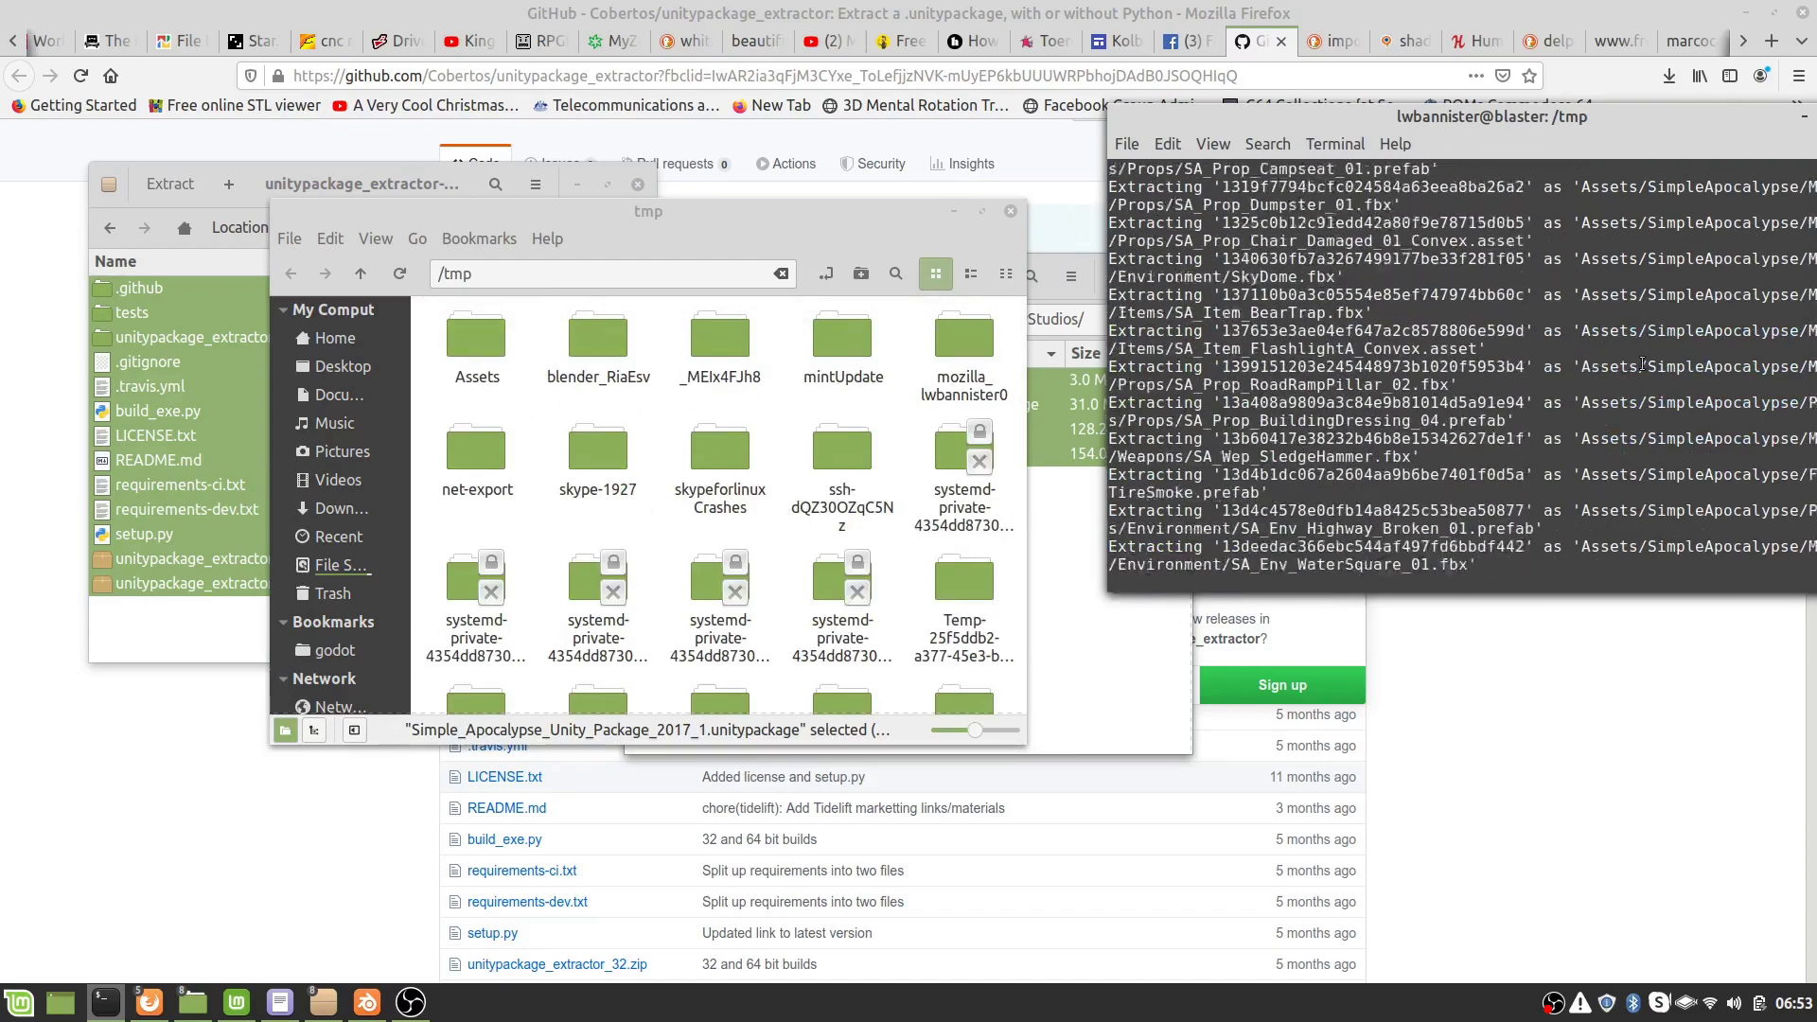
pyautogui.click(455, 344)
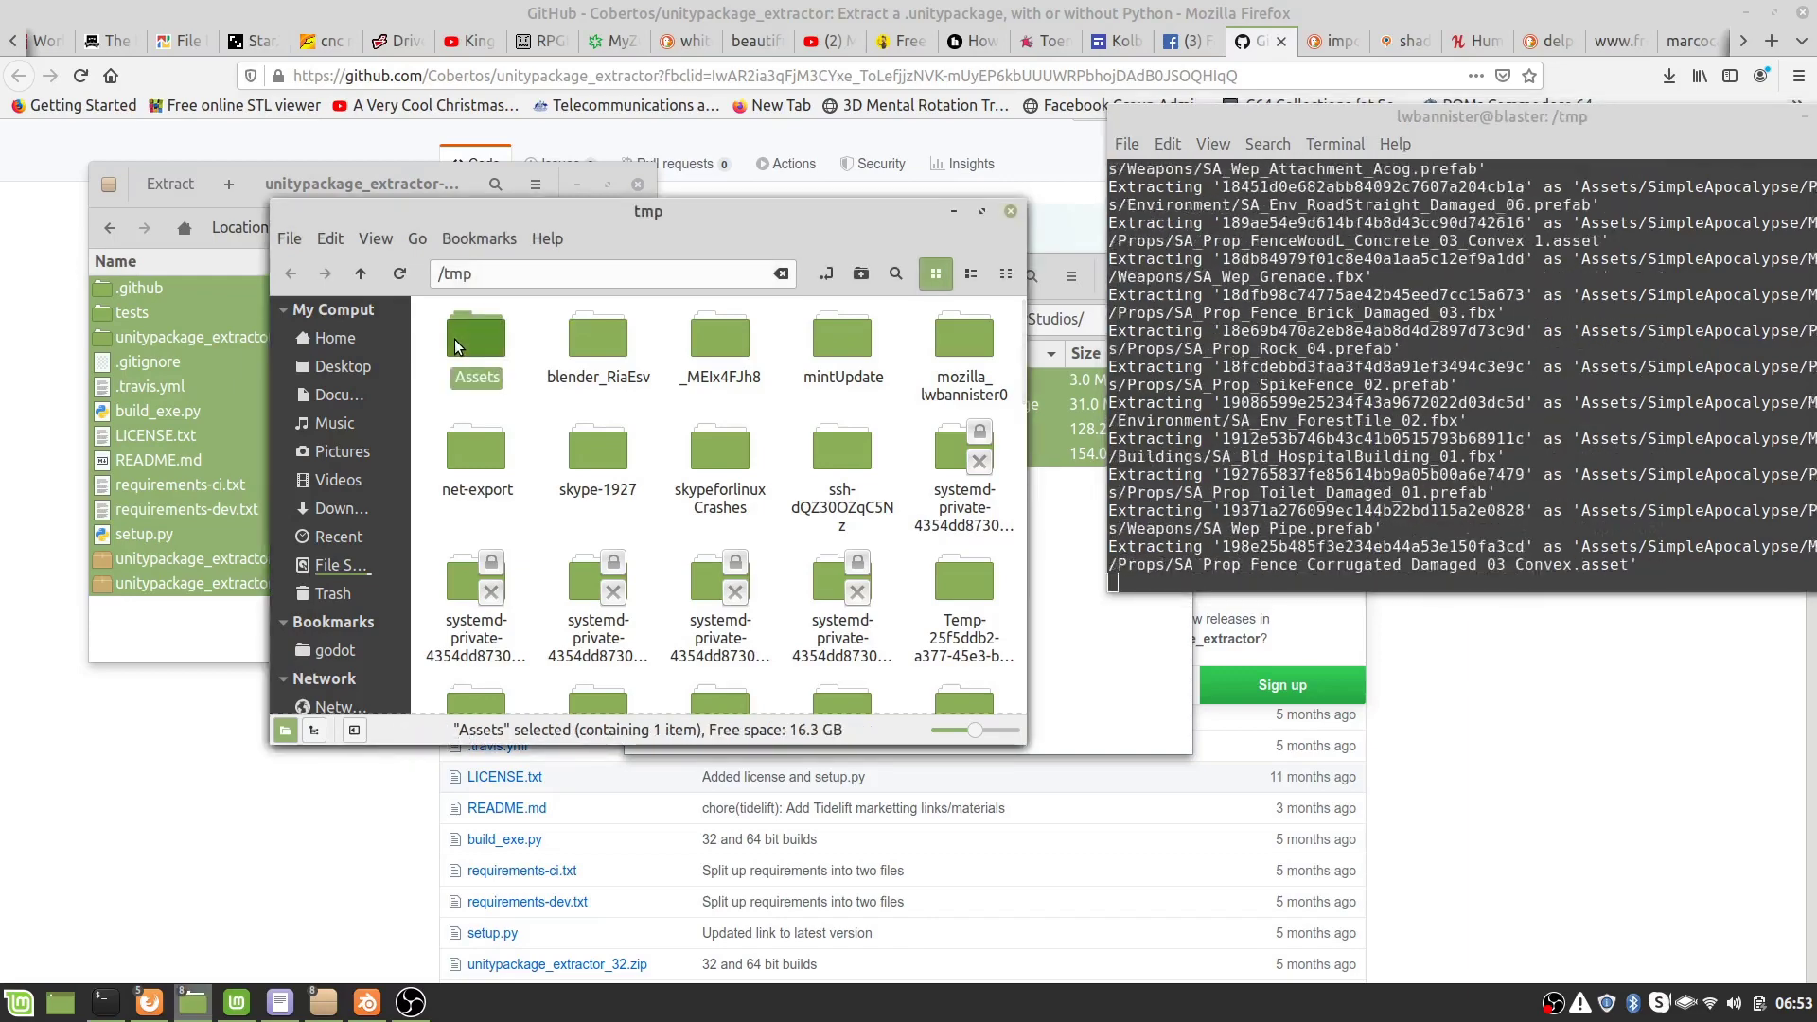
pyautogui.doubleClick(454, 339)
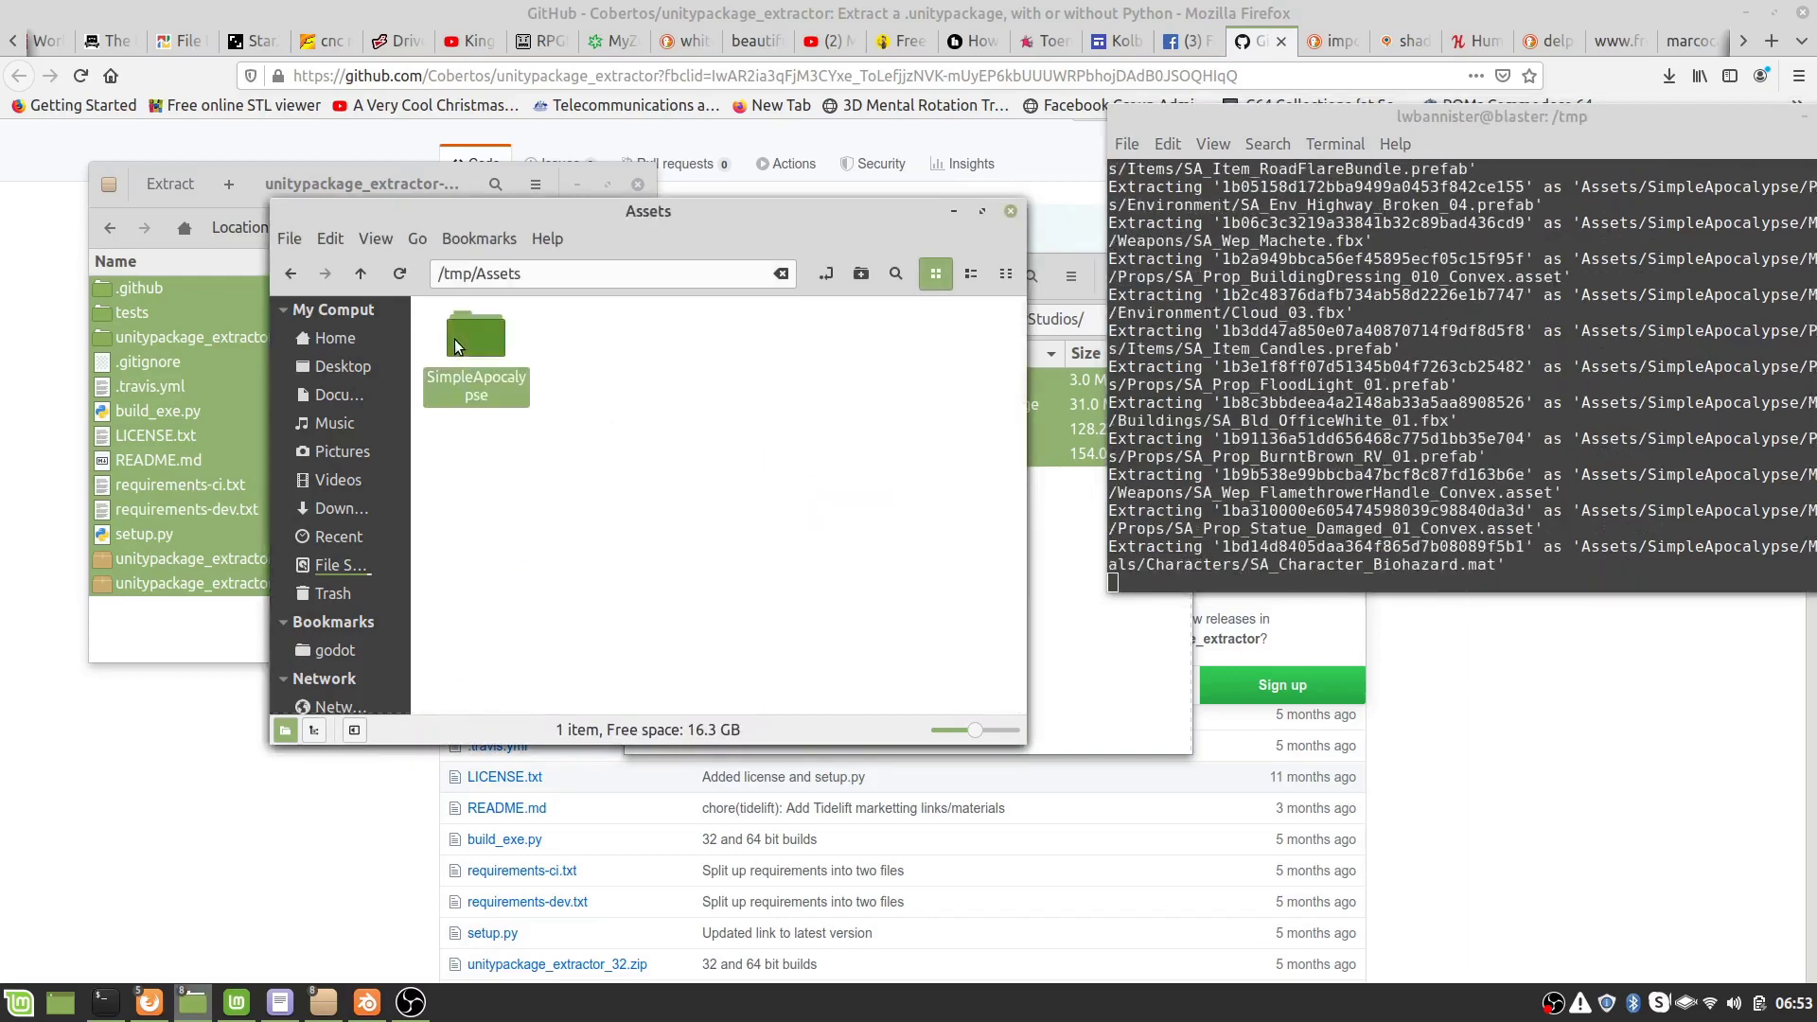
pyautogui.doubleClick(454, 339)
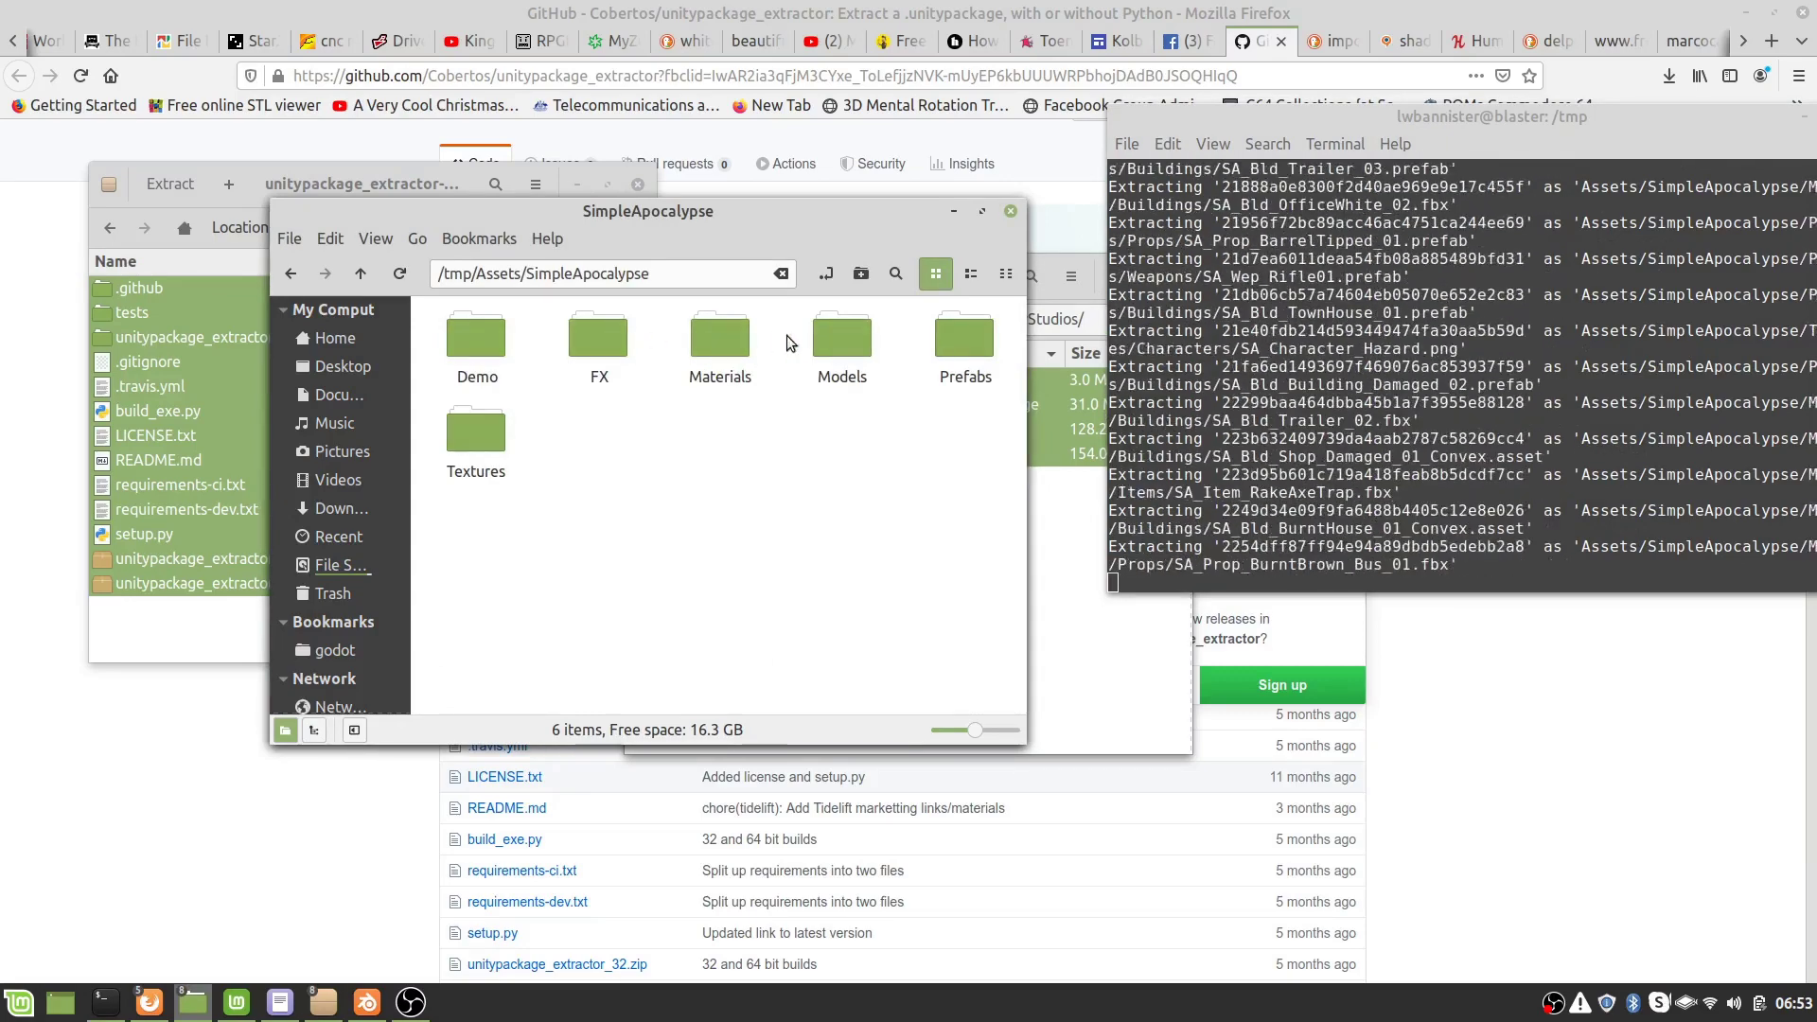
pyautogui.doubleClick(842, 337)
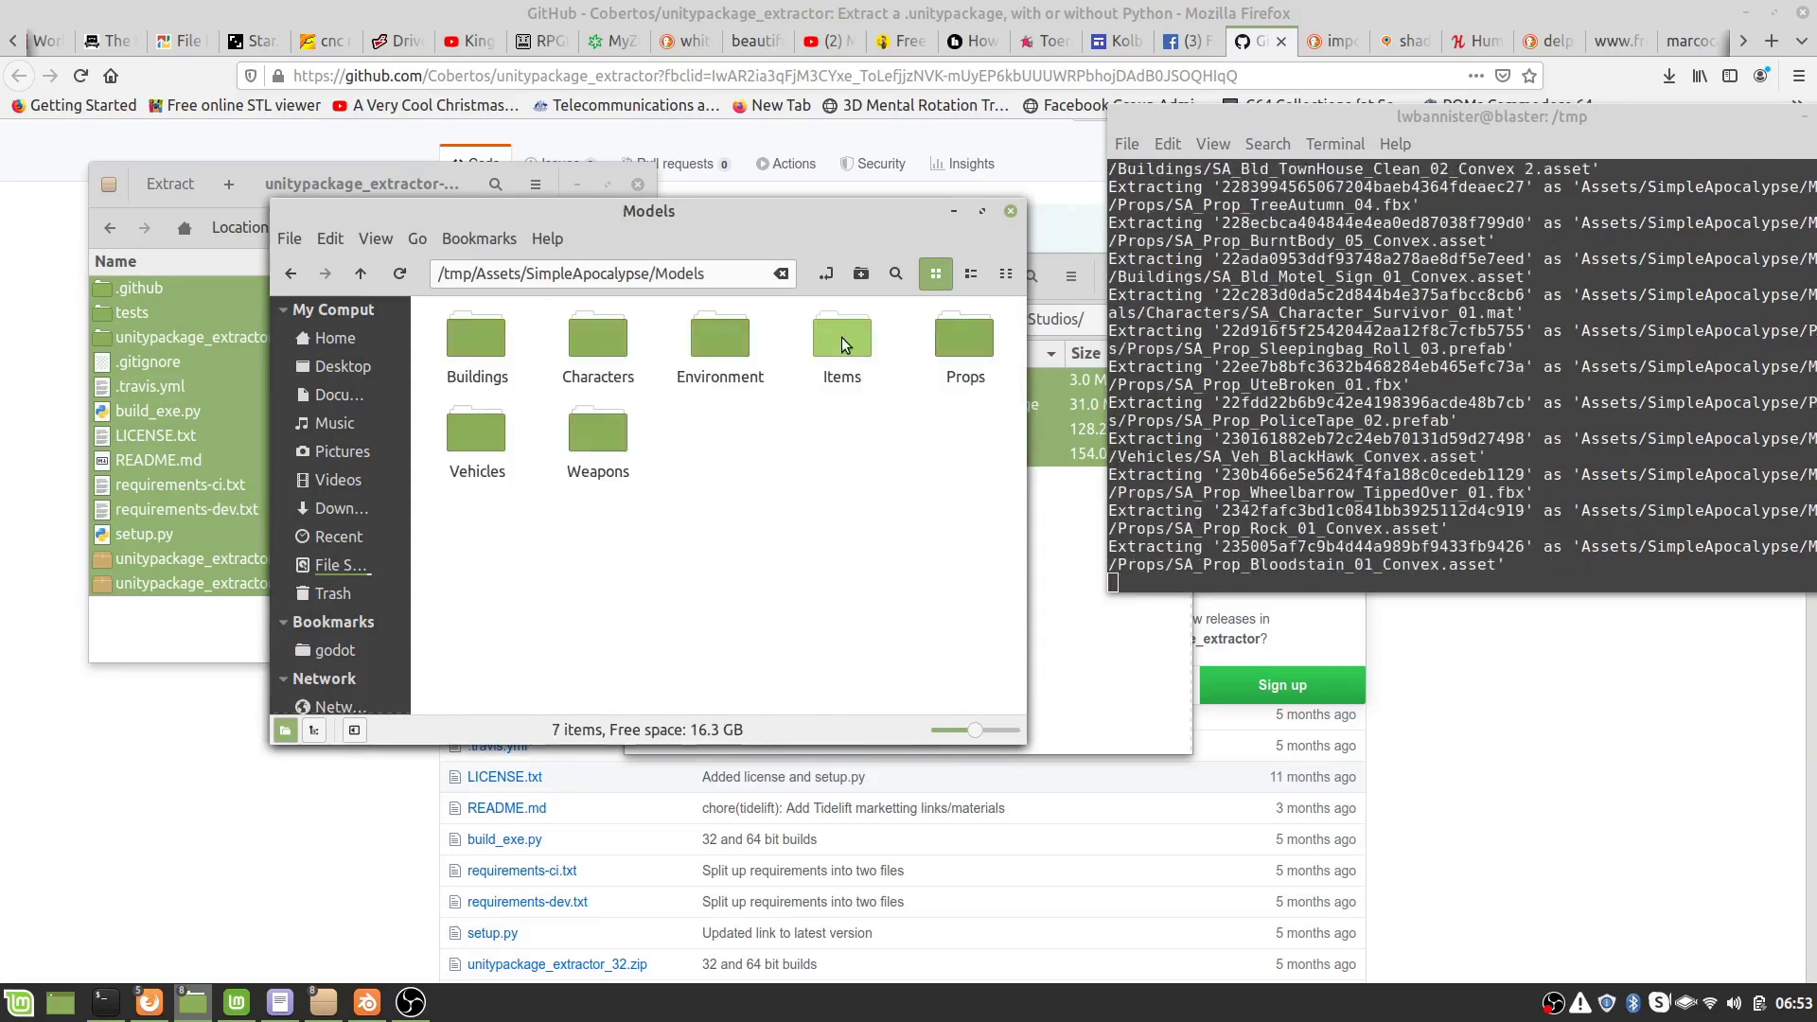
pyautogui.doubleClick(481, 340)
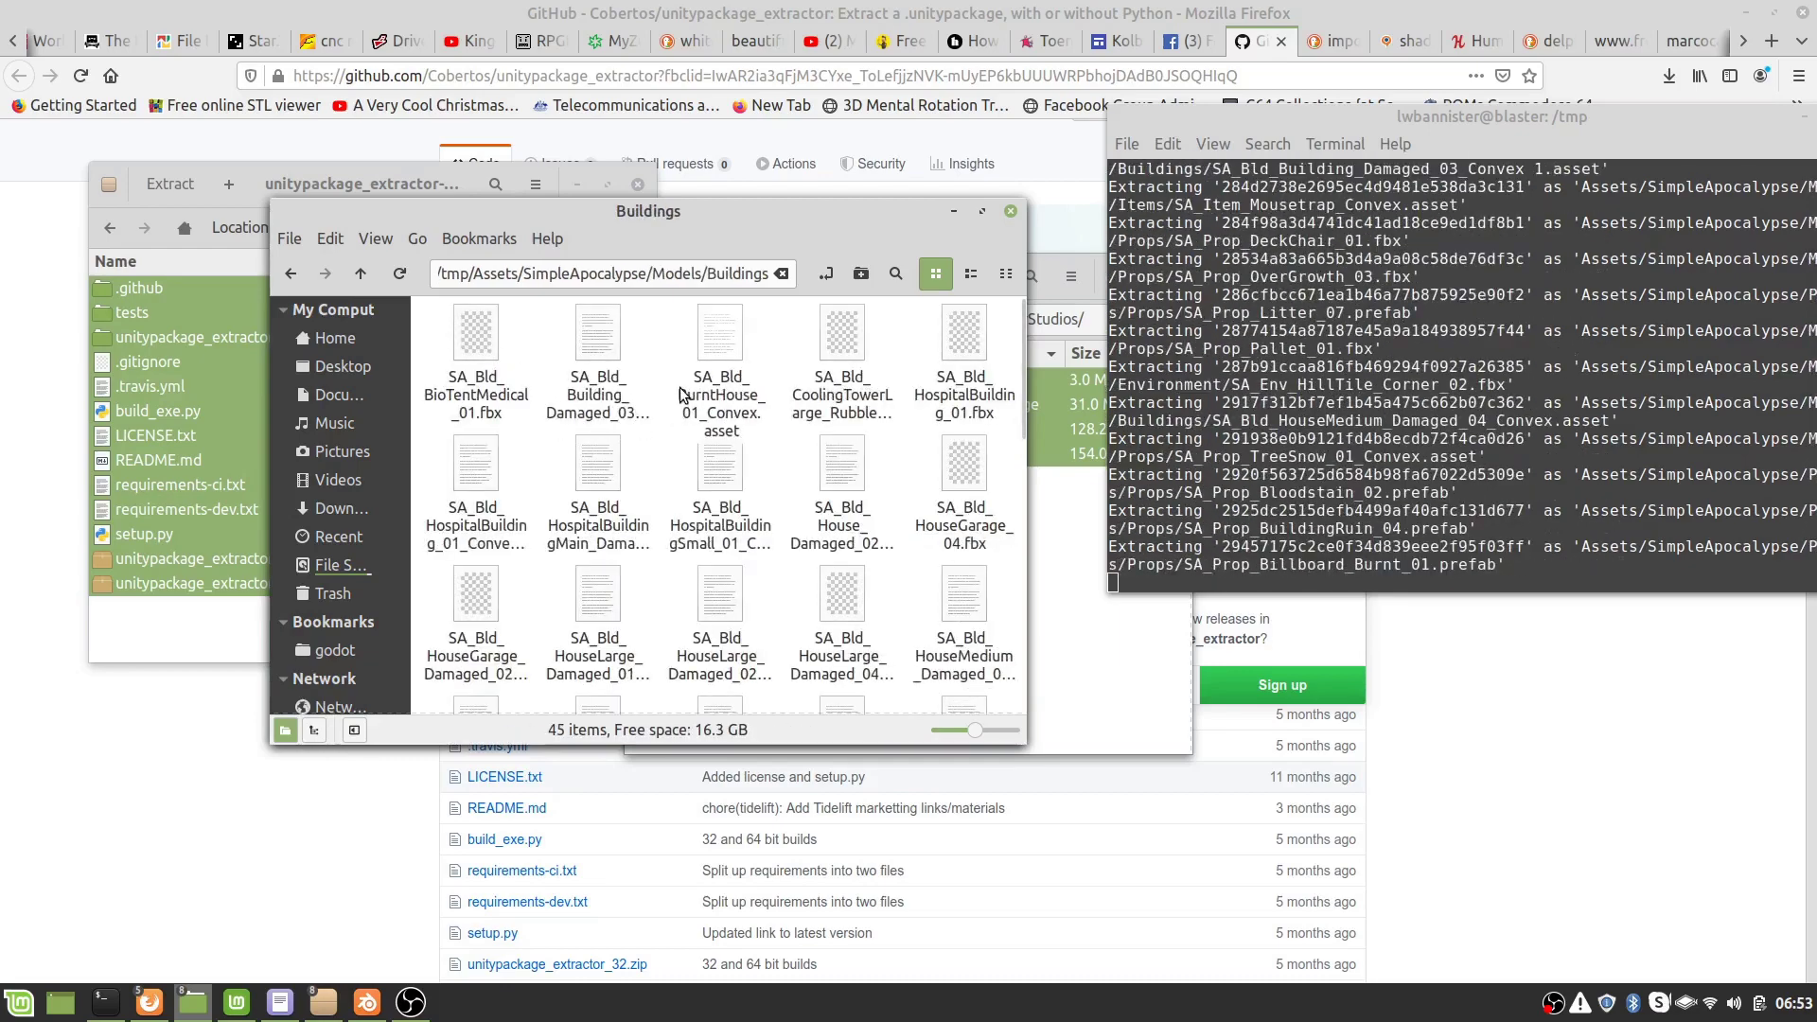
pyautogui.scroll(-8, 693, 471)
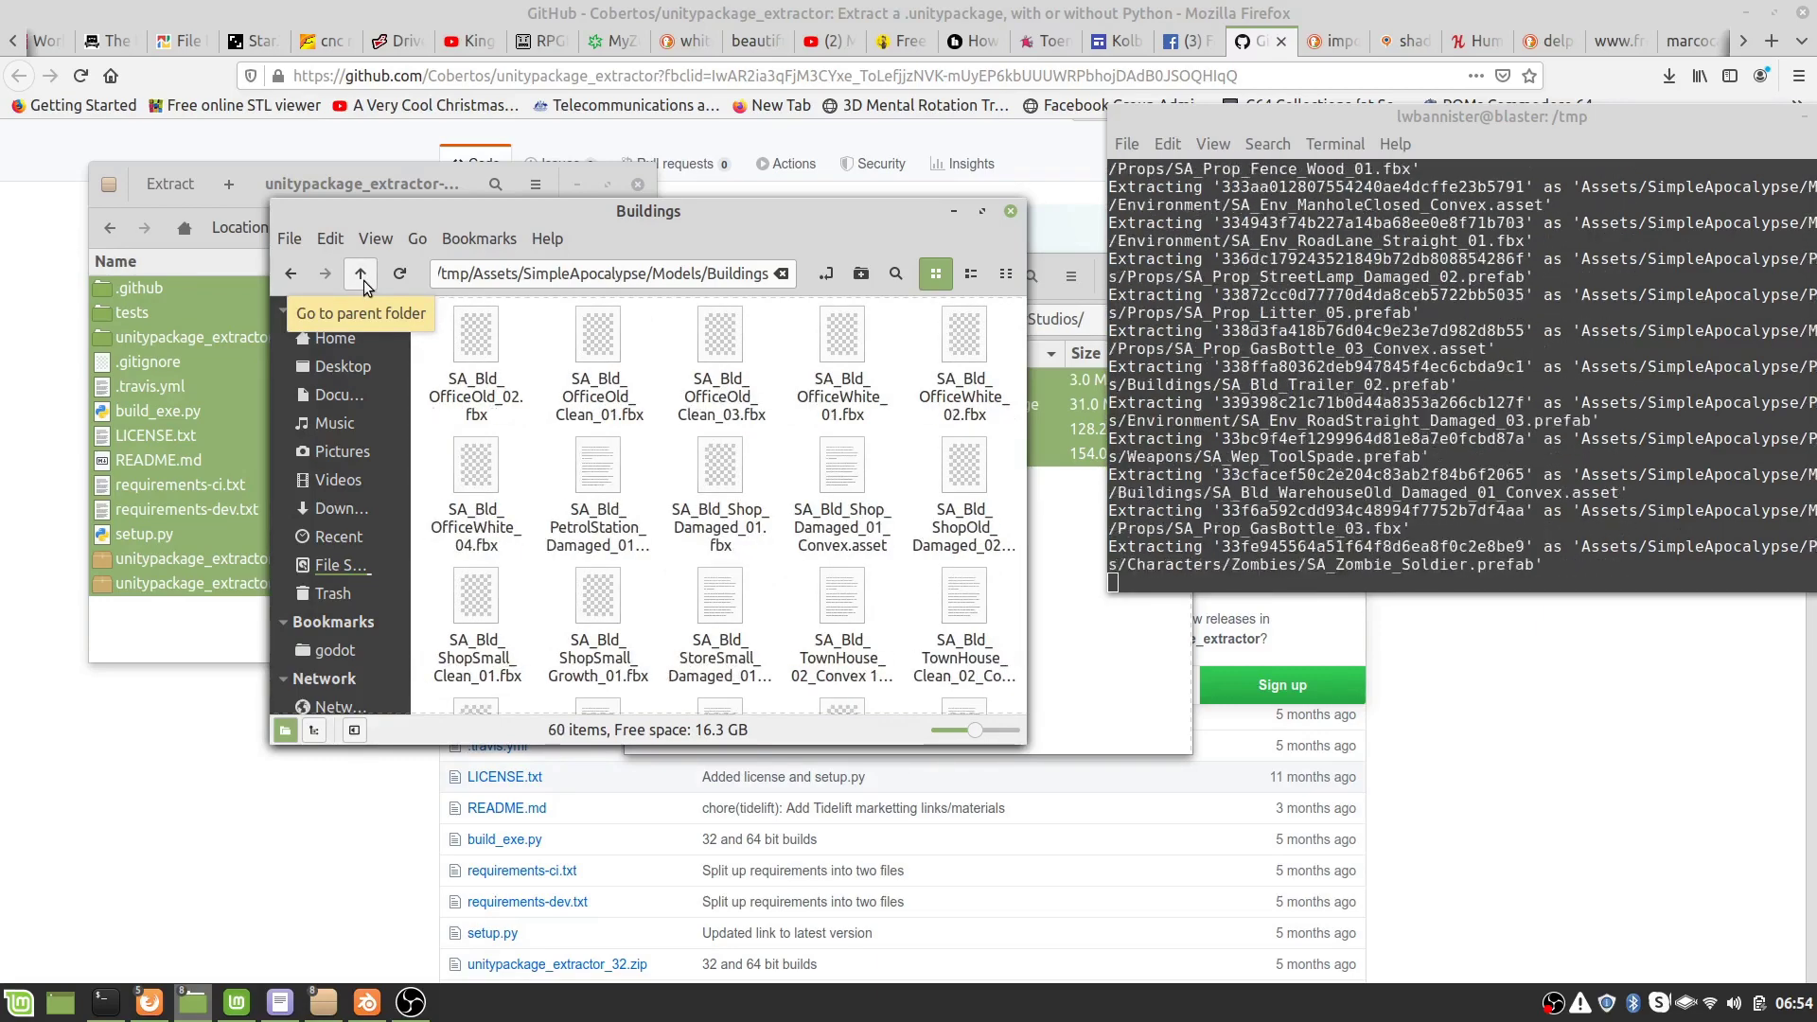
pyautogui.click(363, 278)
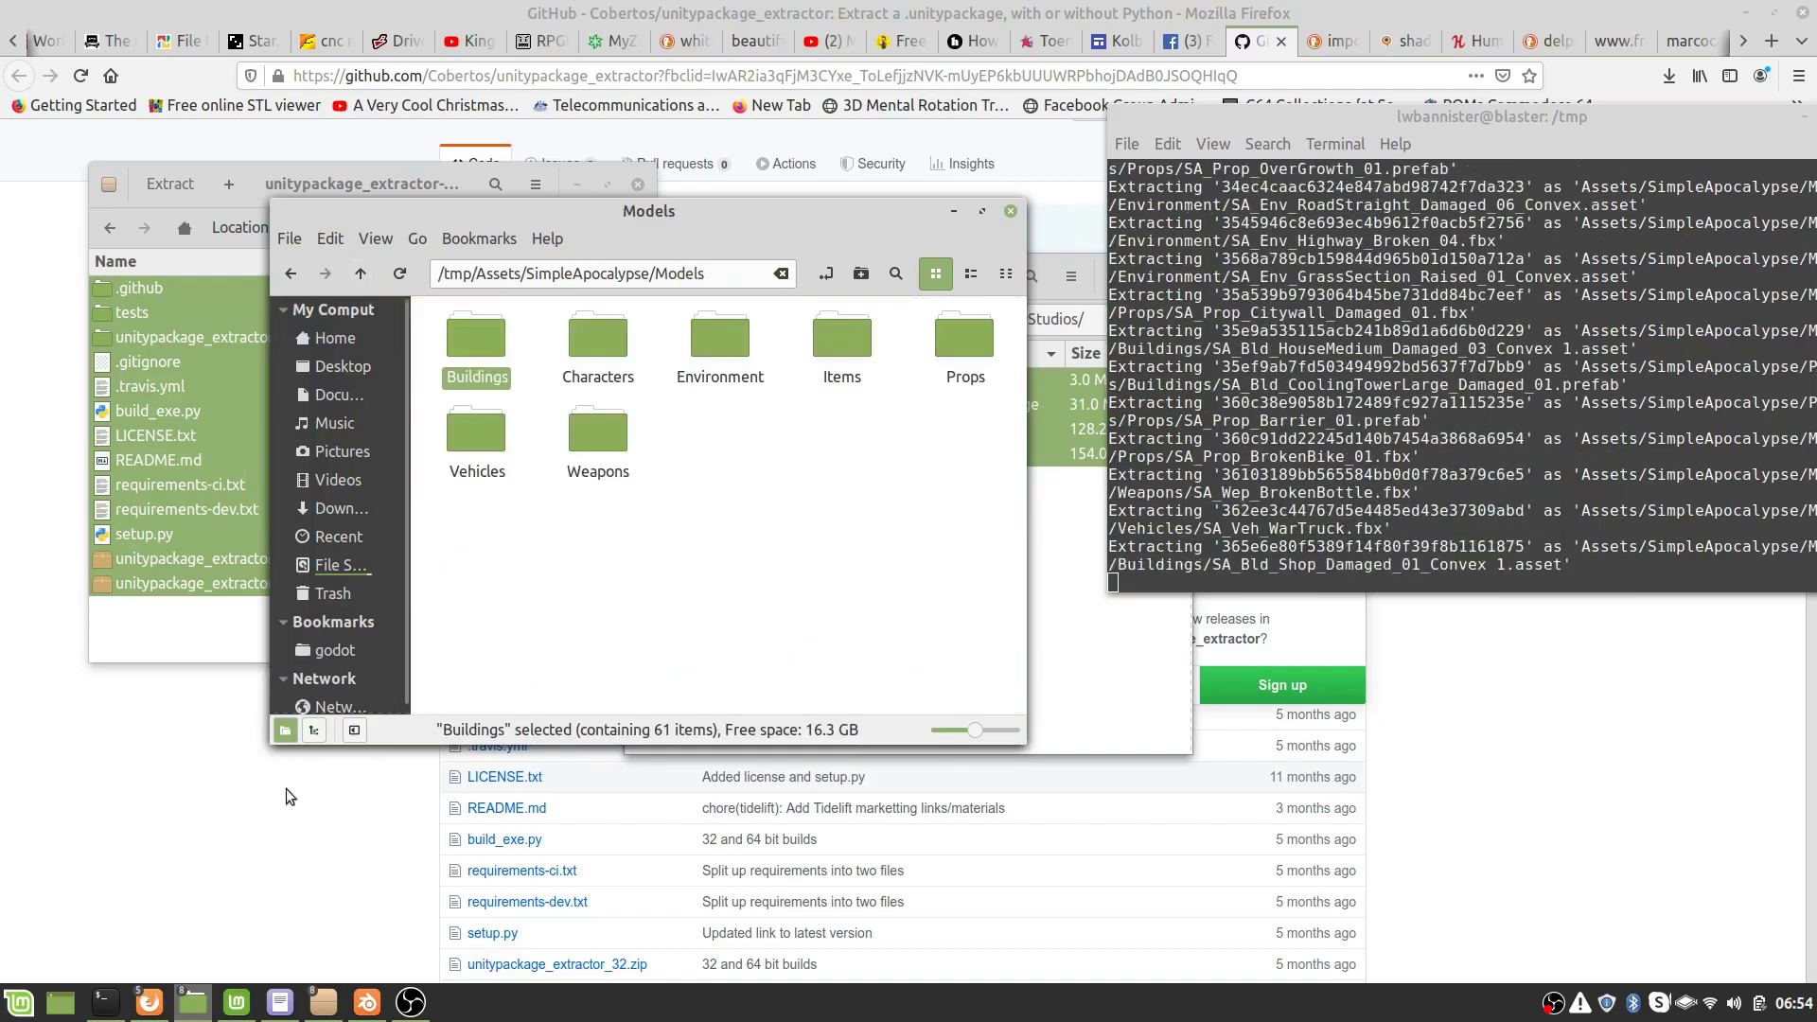
# - Launch Blender from the Graphics applications menu
pyautogui.click(19, 1001)
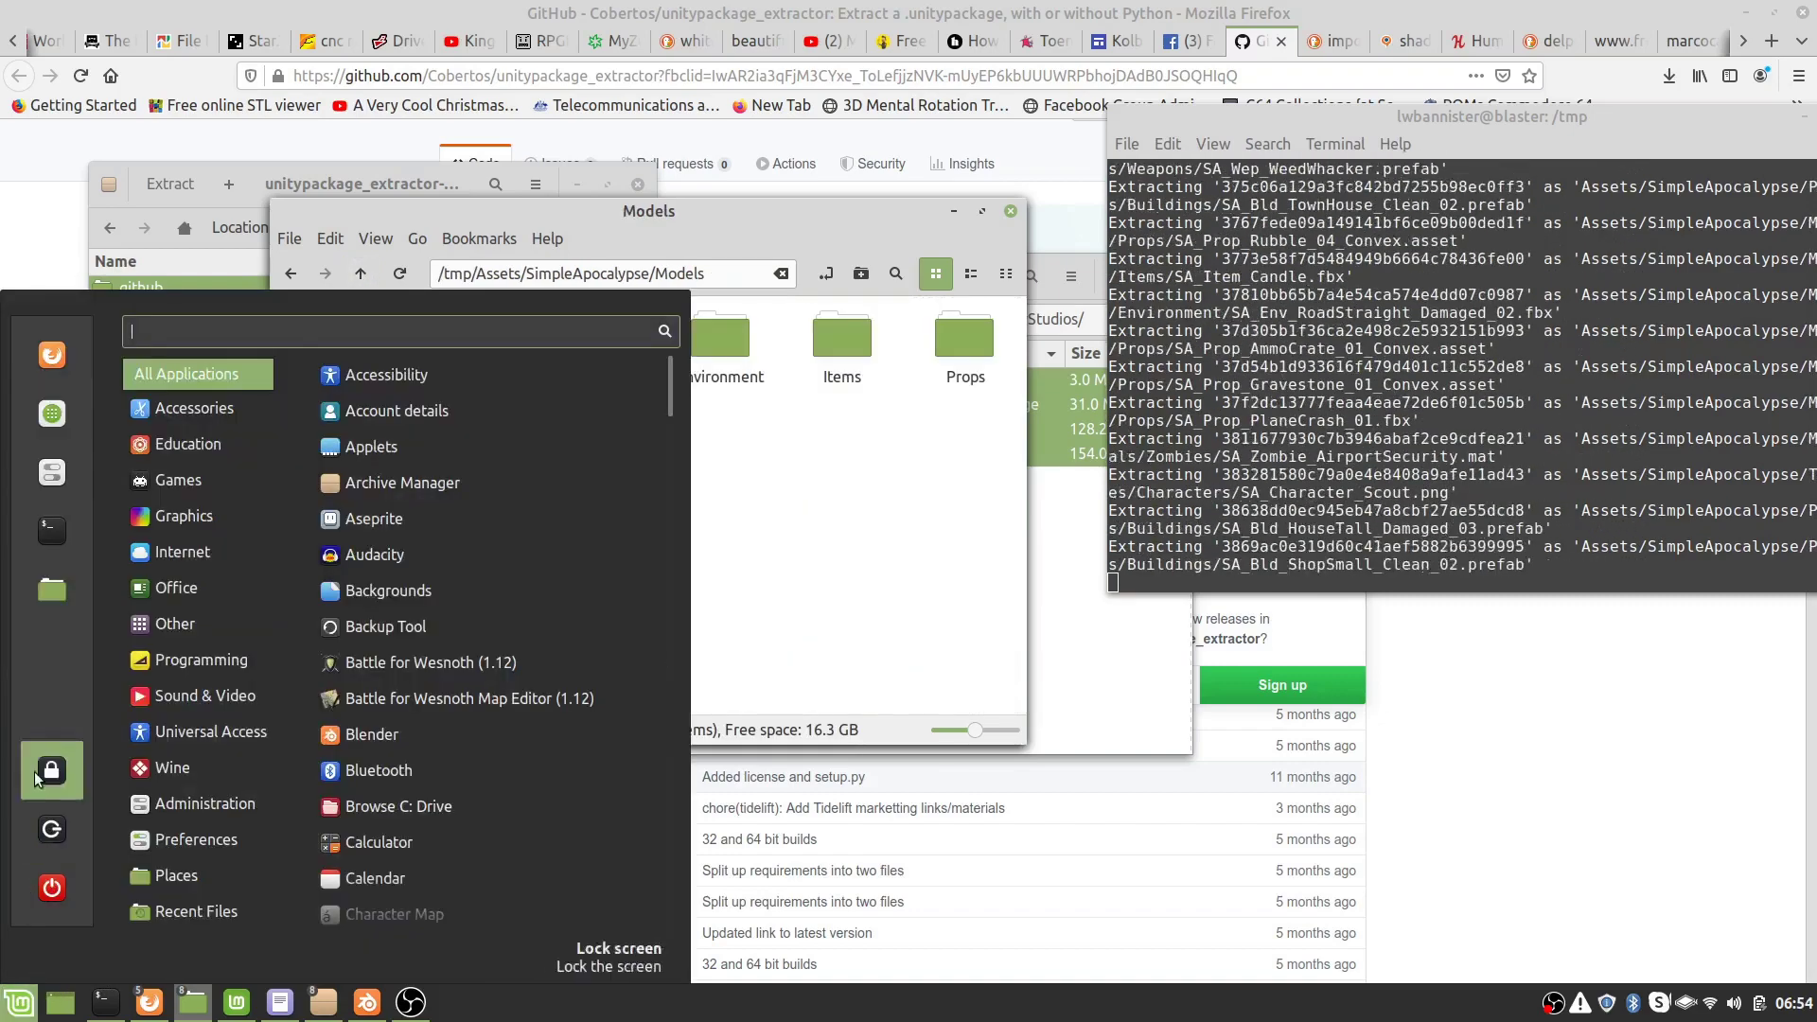
pyautogui.moveTo(132, 478)
pyautogui.moveTo(176, 700)
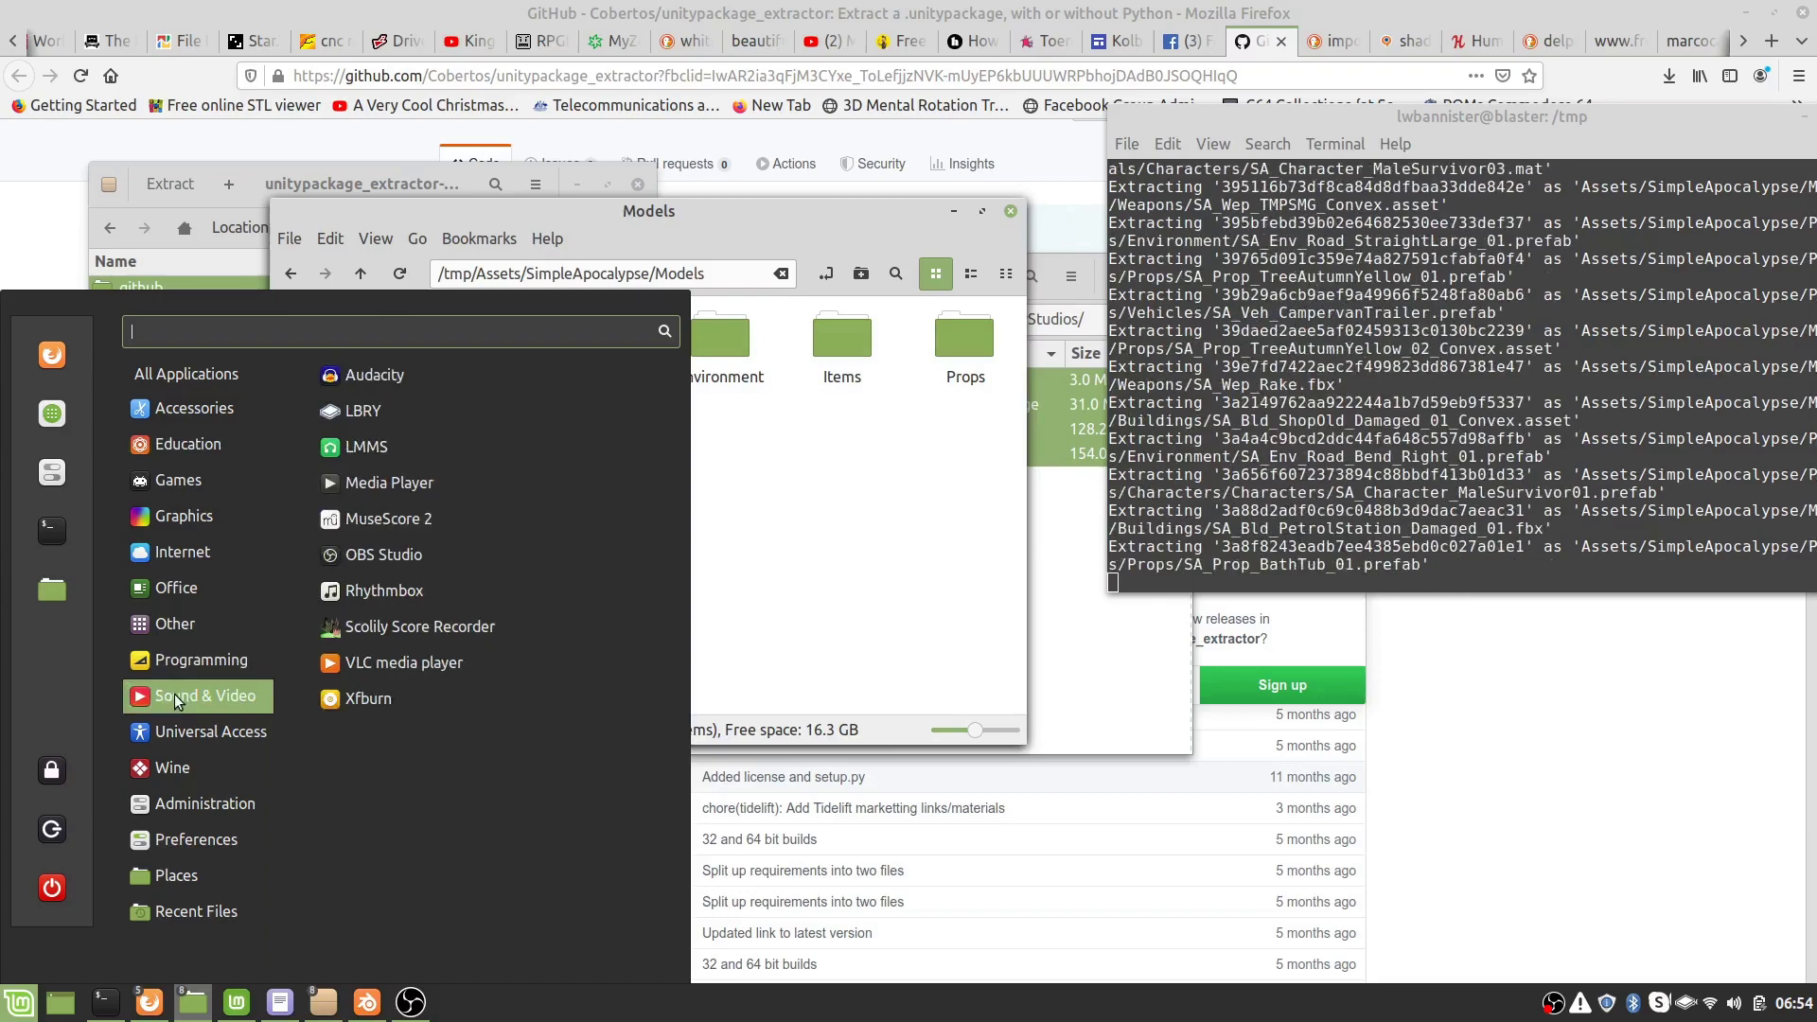
pyautogui.moveTo(184, 516)
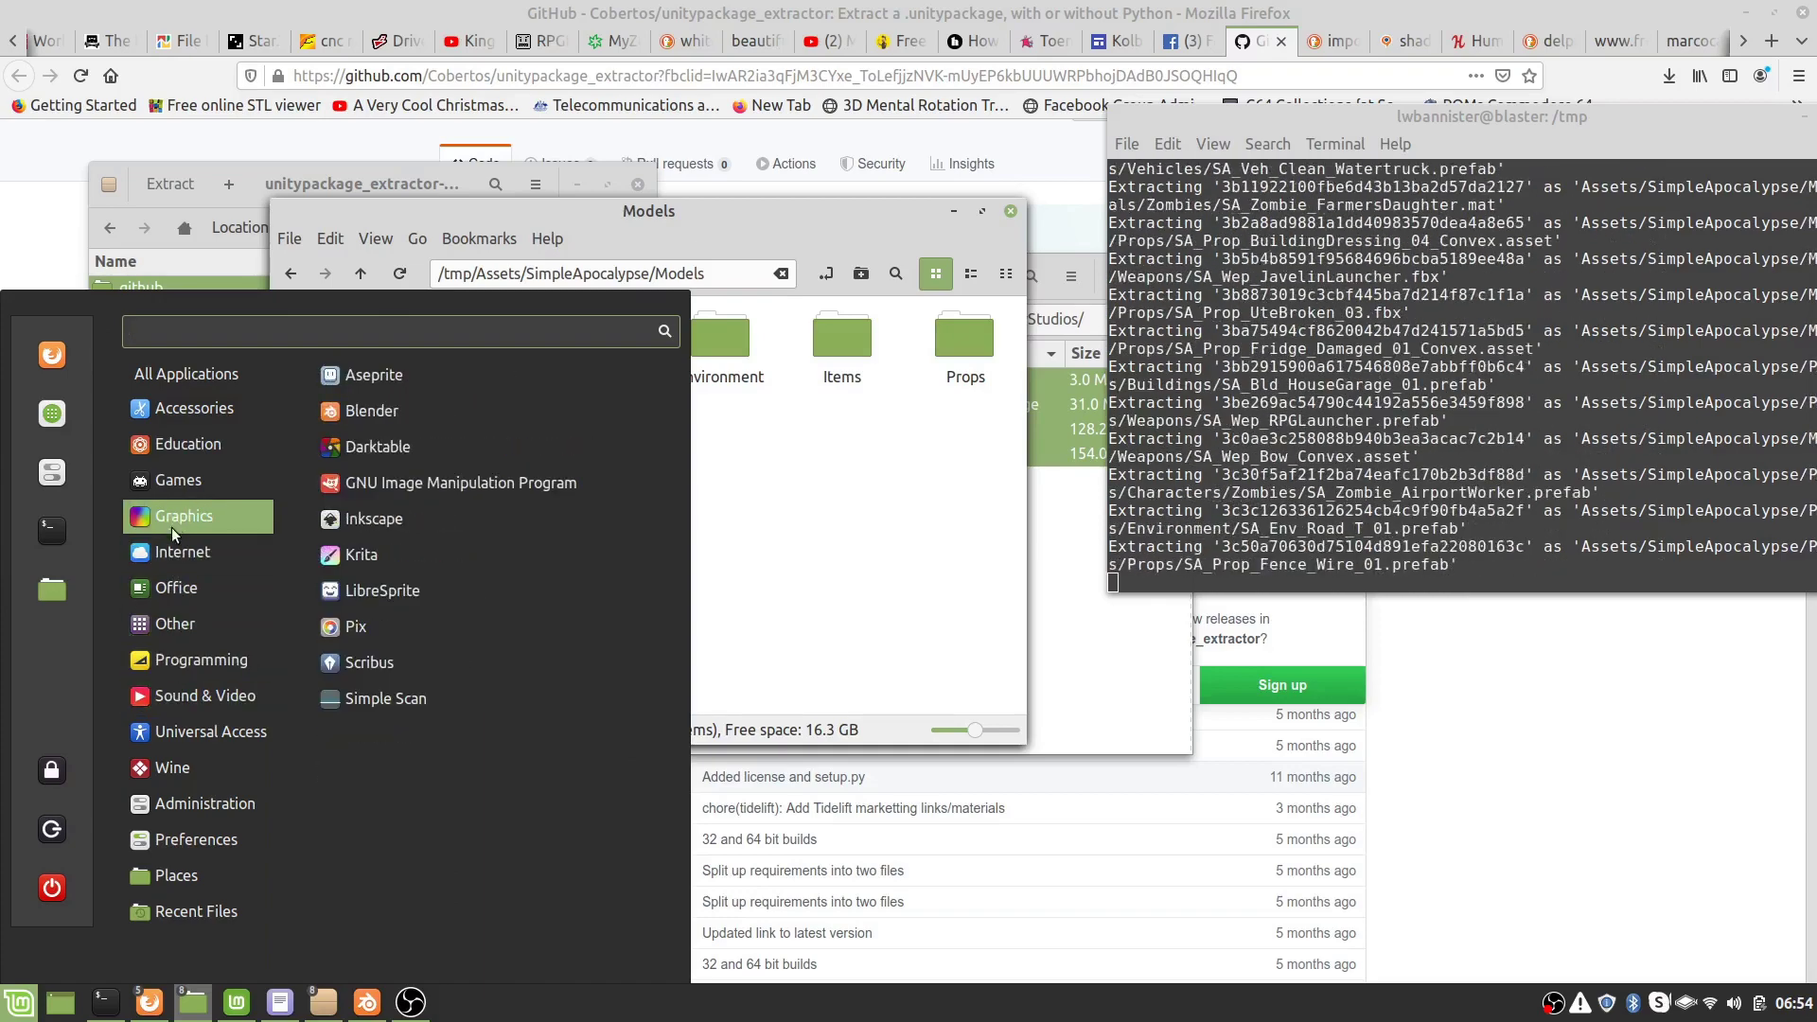
pyautogui.click(384, 418)
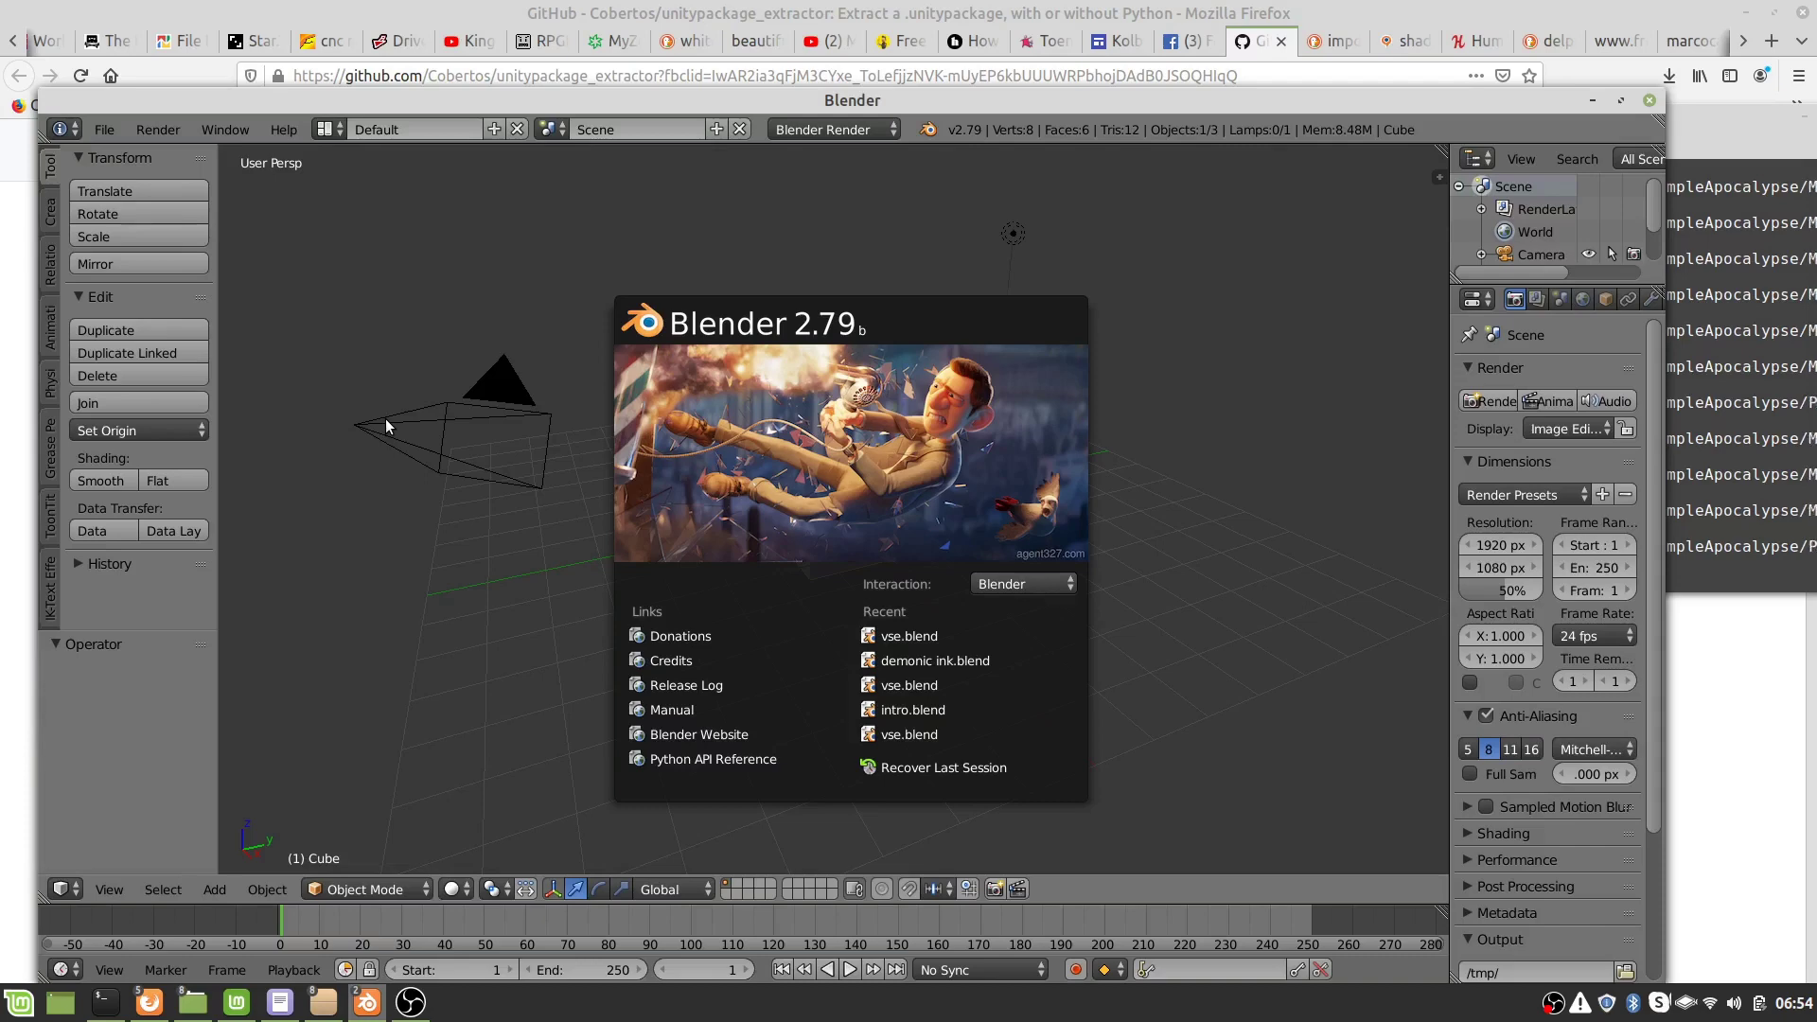
# - Dismiss the splash screen and delete the default cube
pyautogui.click(687, 566)
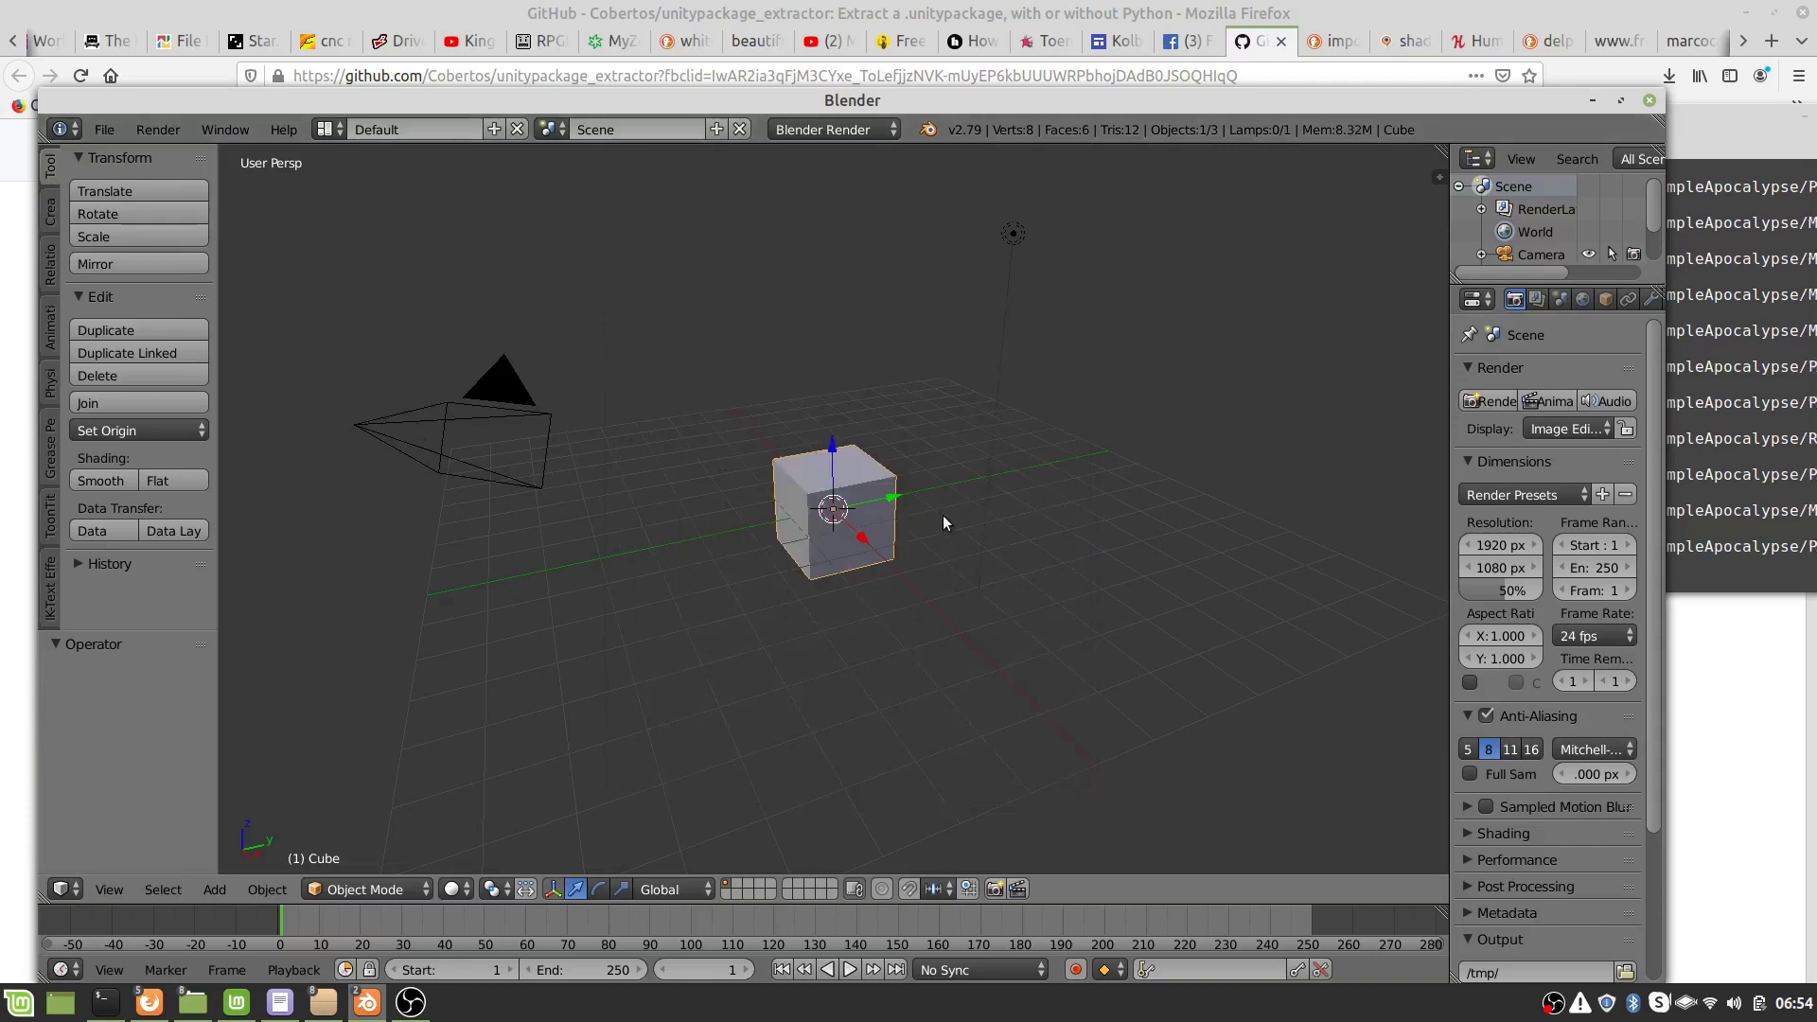
pyautogui.press('x')
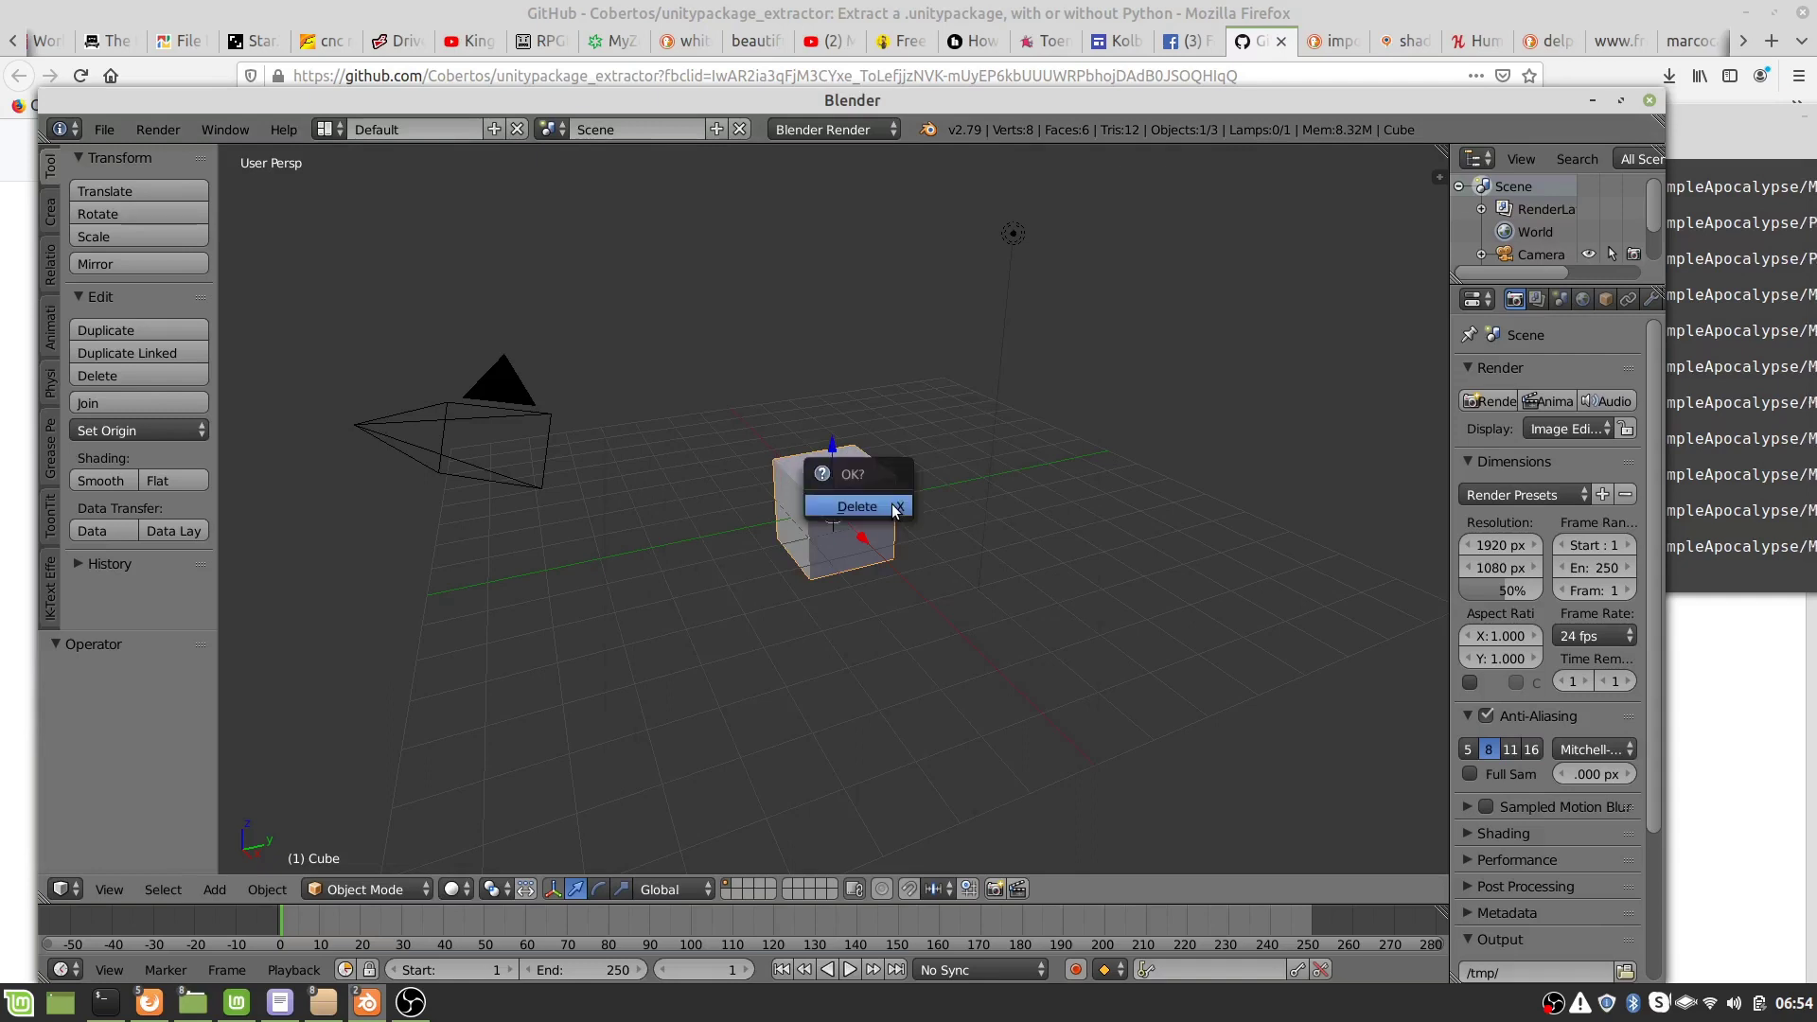
pyautogui.click(880, 508)
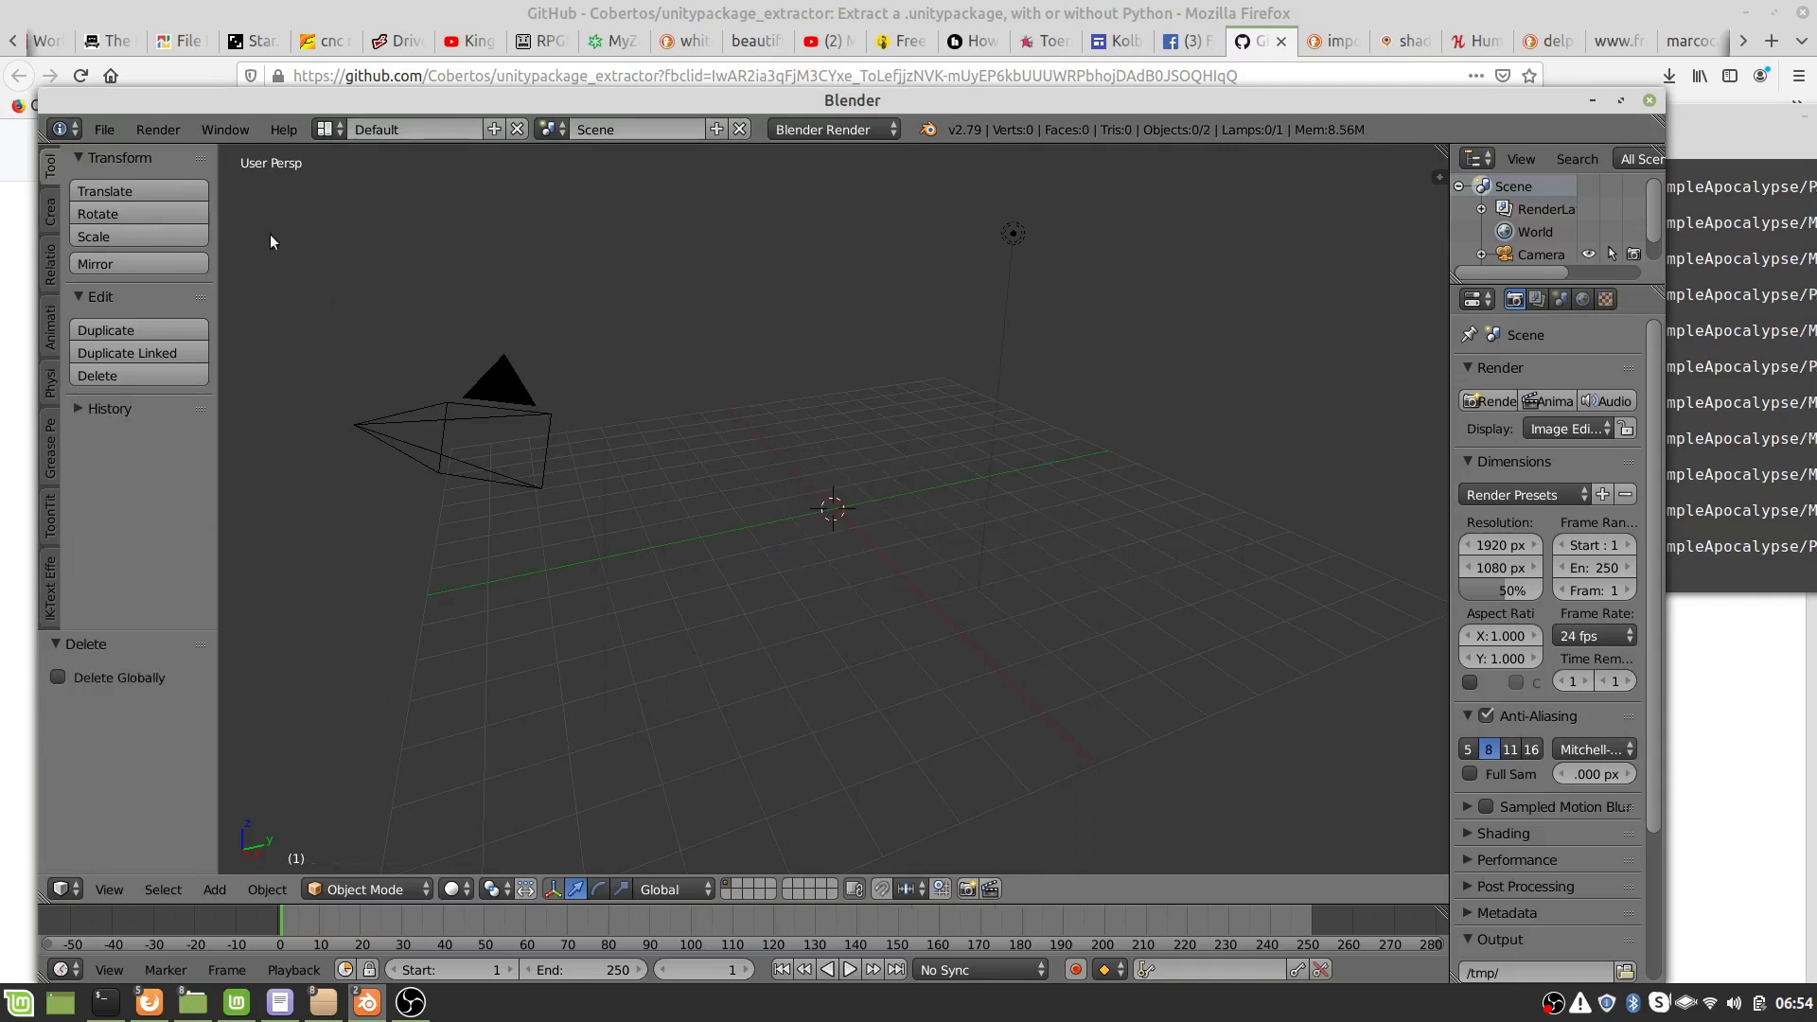
# - Start an FBX (.fbx) import from the File menu
pyautogui.click(101, 130)
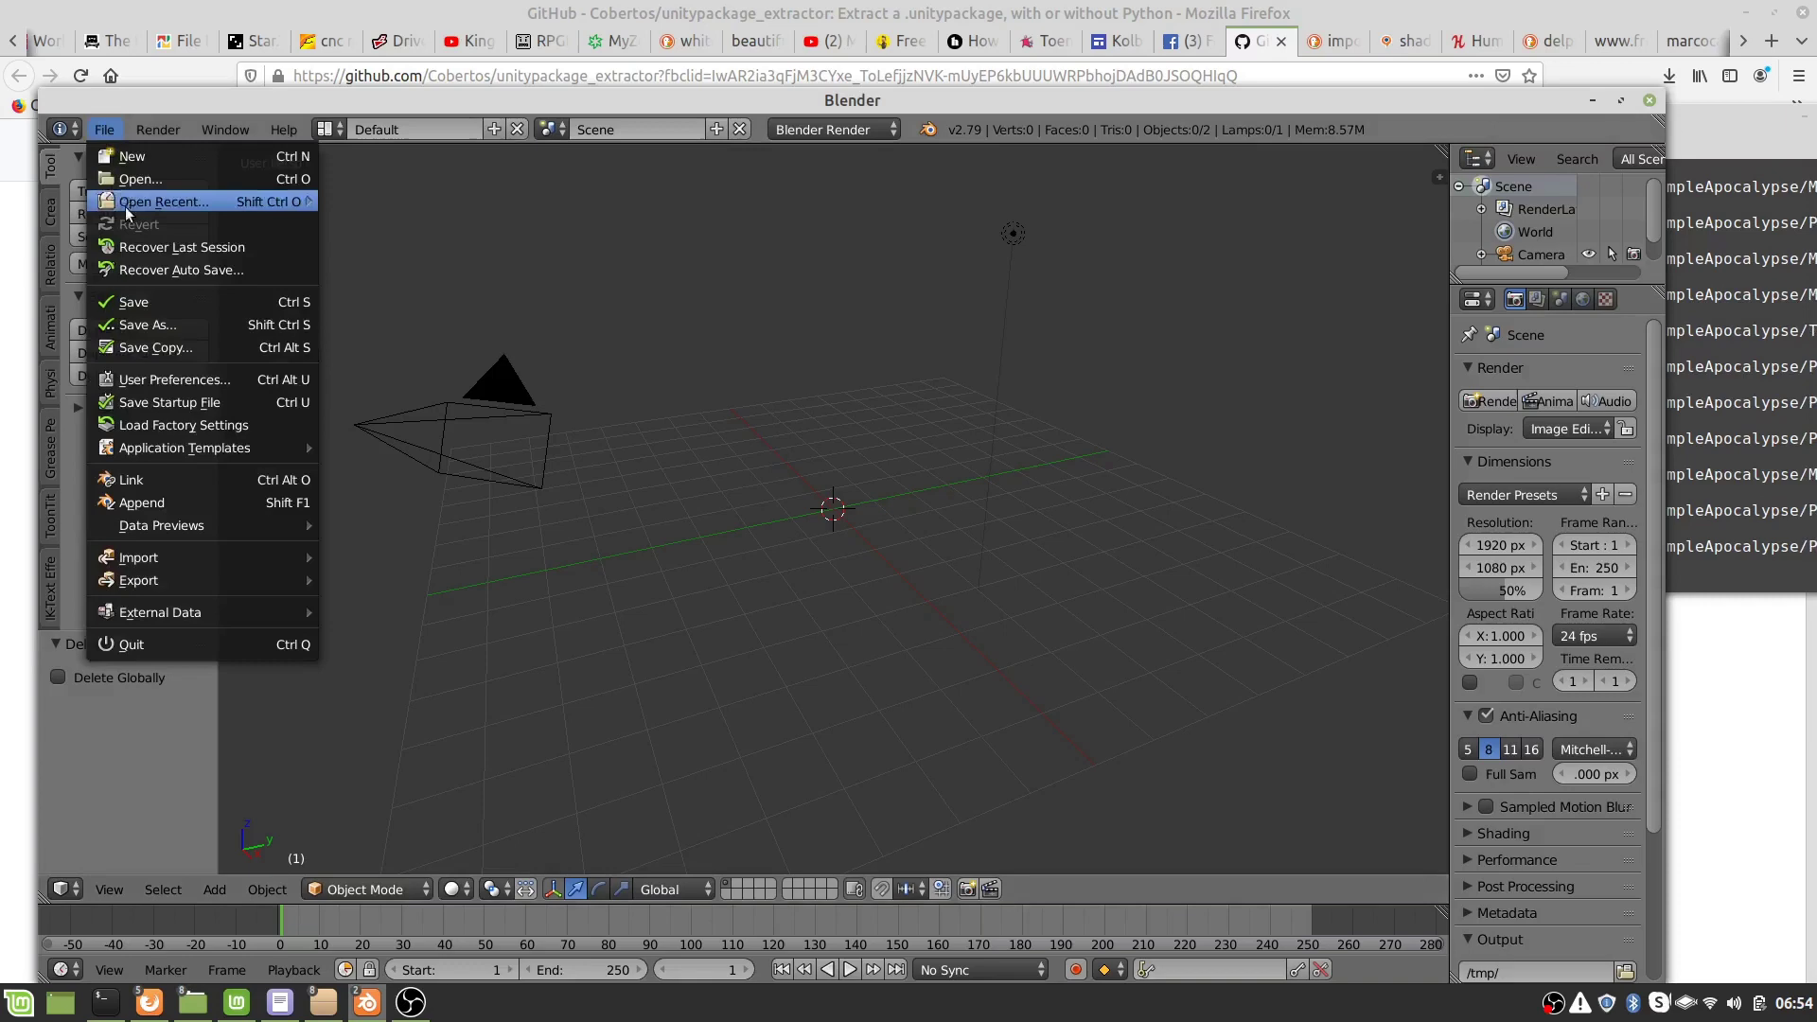
pyautogui.moveTo(188, 563)
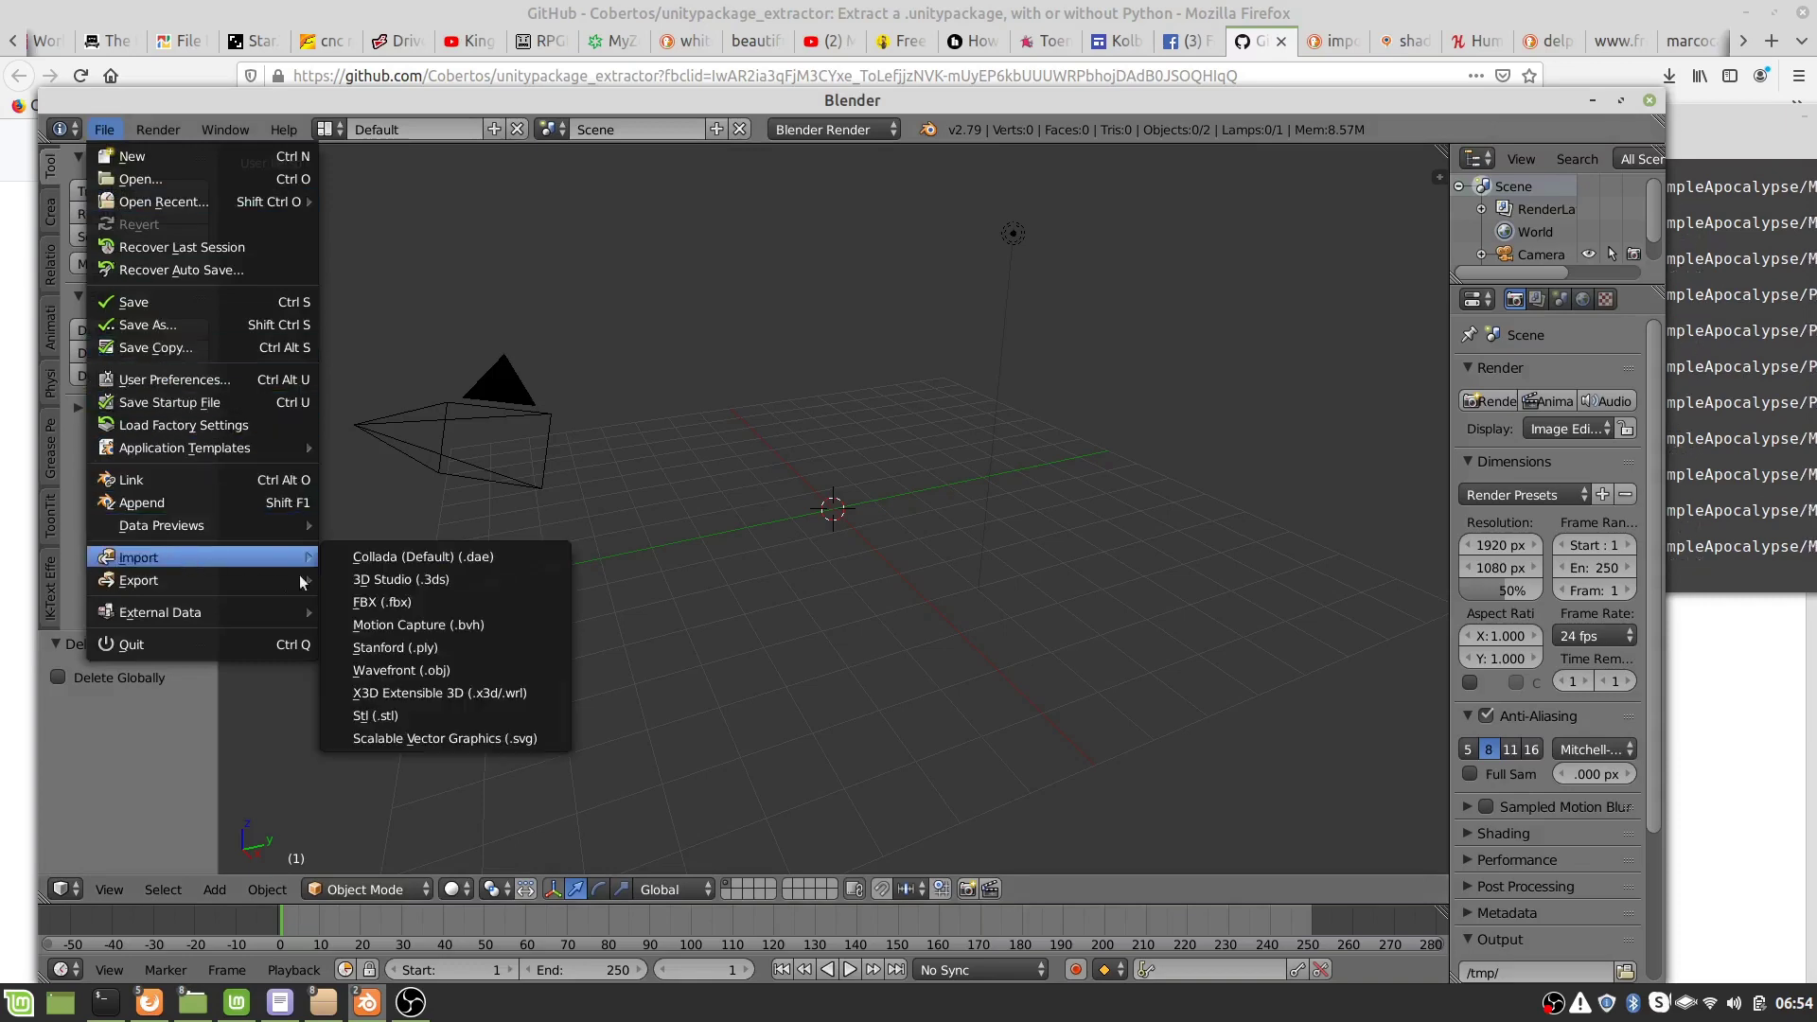
pyautogui.click(462, 600)
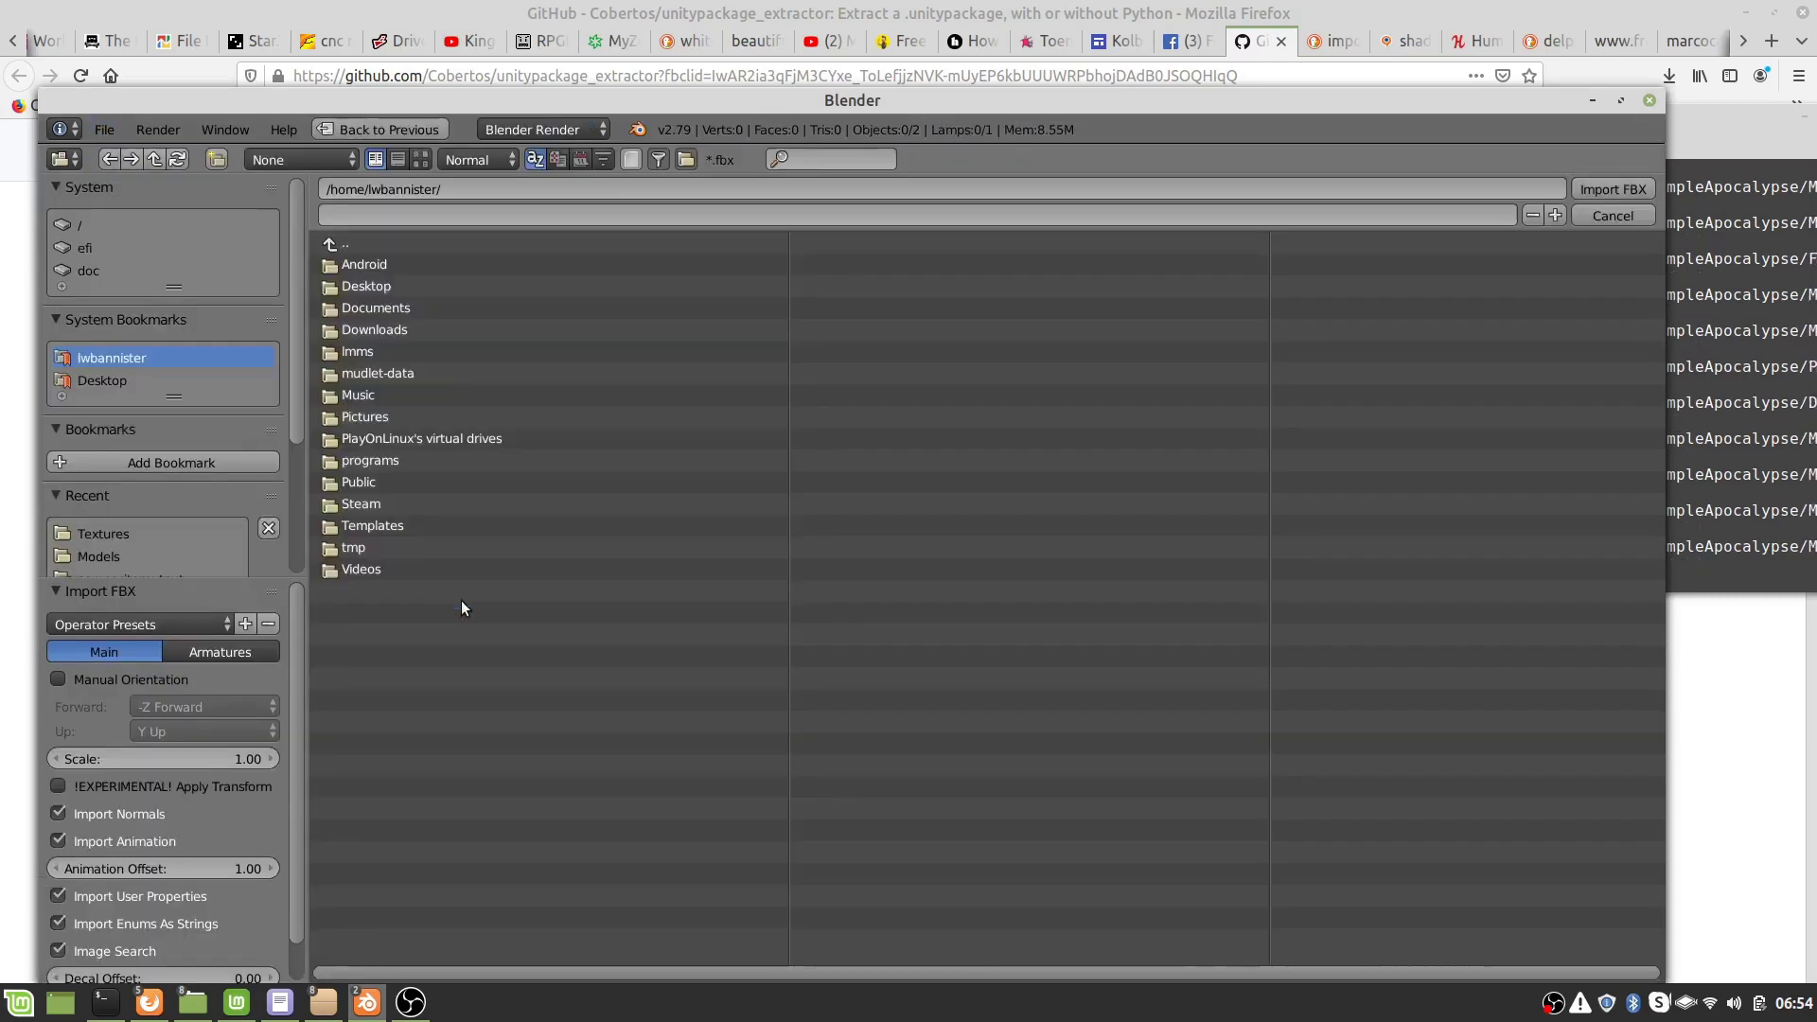
# - Browse the import dialog to /tmp/Assets/SimpleApocalypse/Models/Buildings/
pyautogui.click(342, 237)
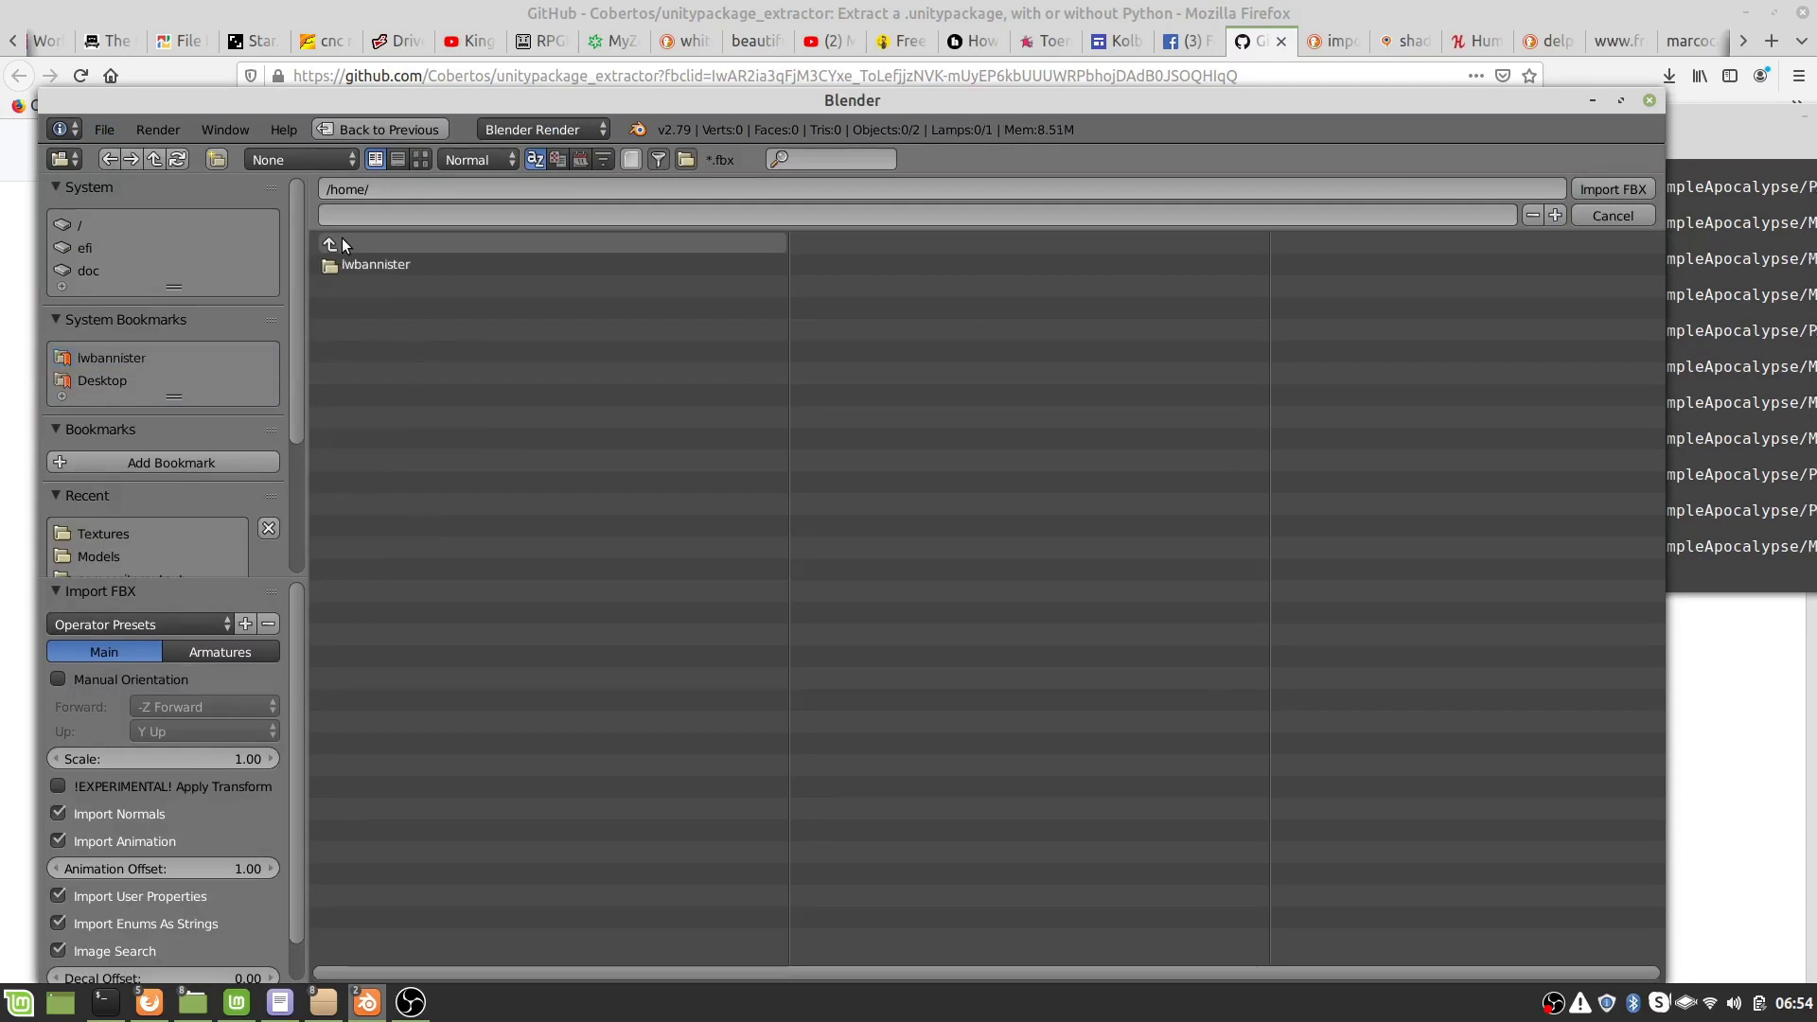
pyautogui.click(342, 236)
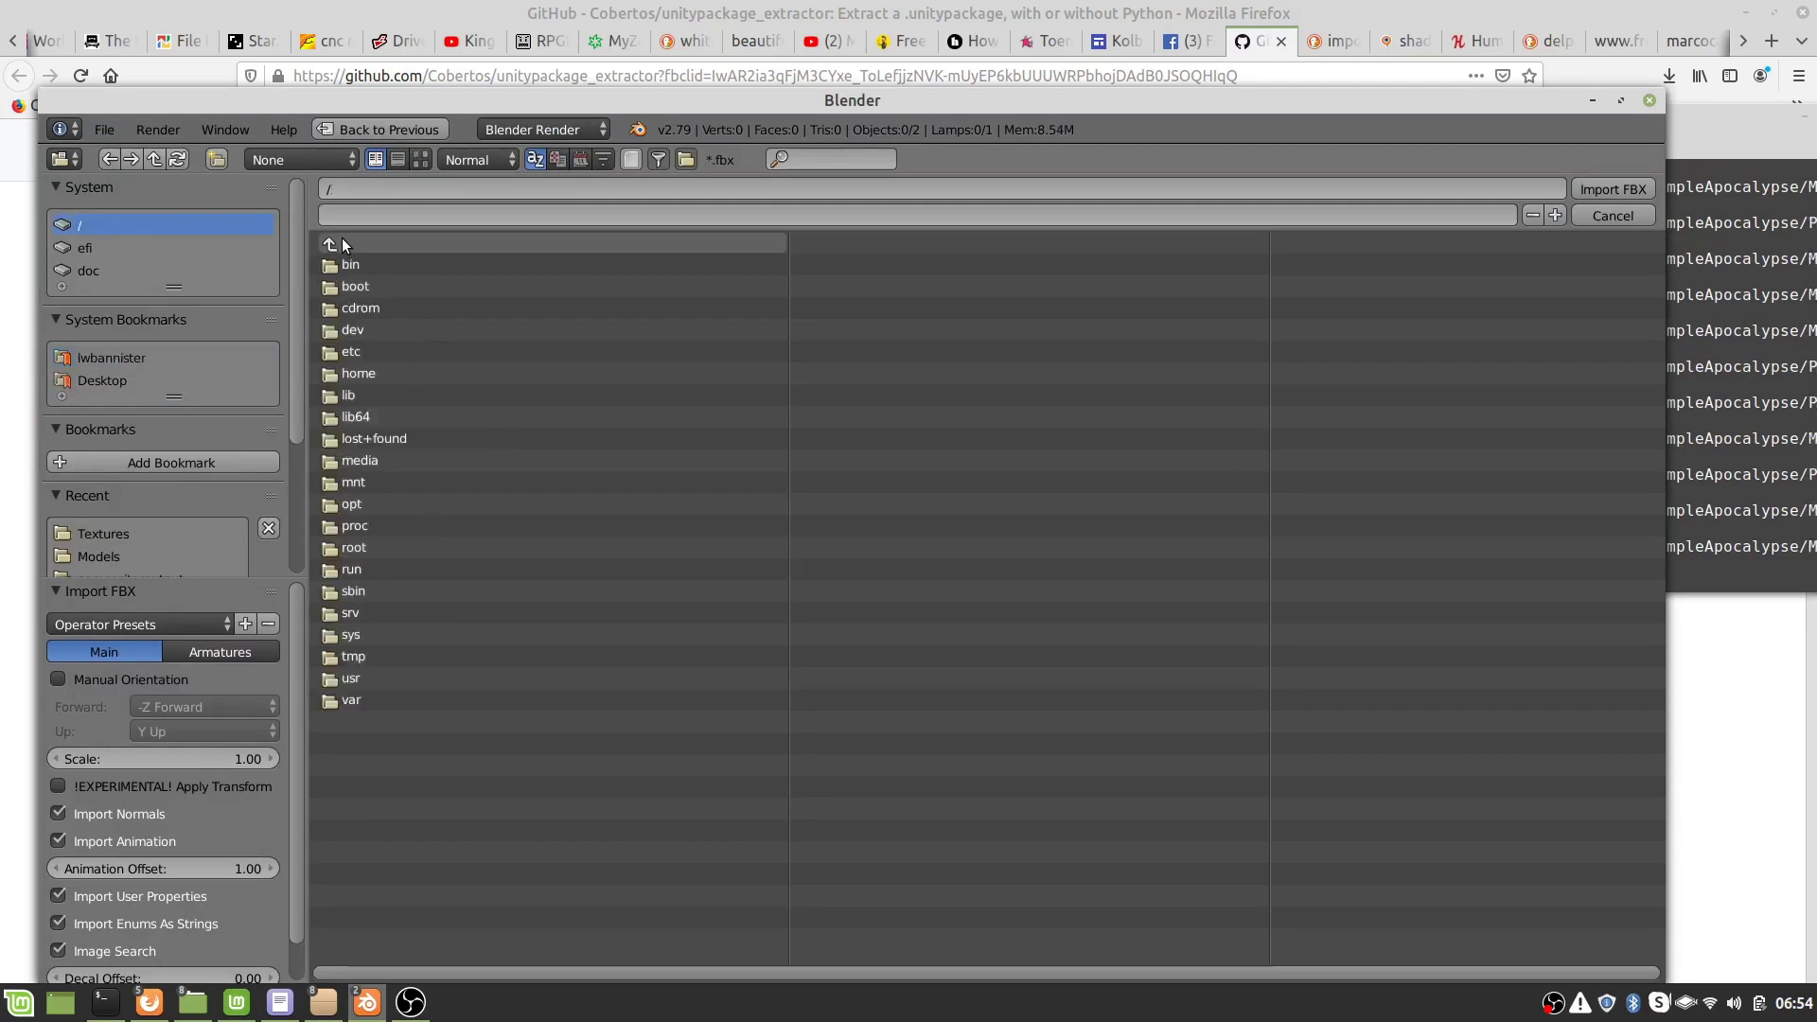
pyautogui.click(342, 655)
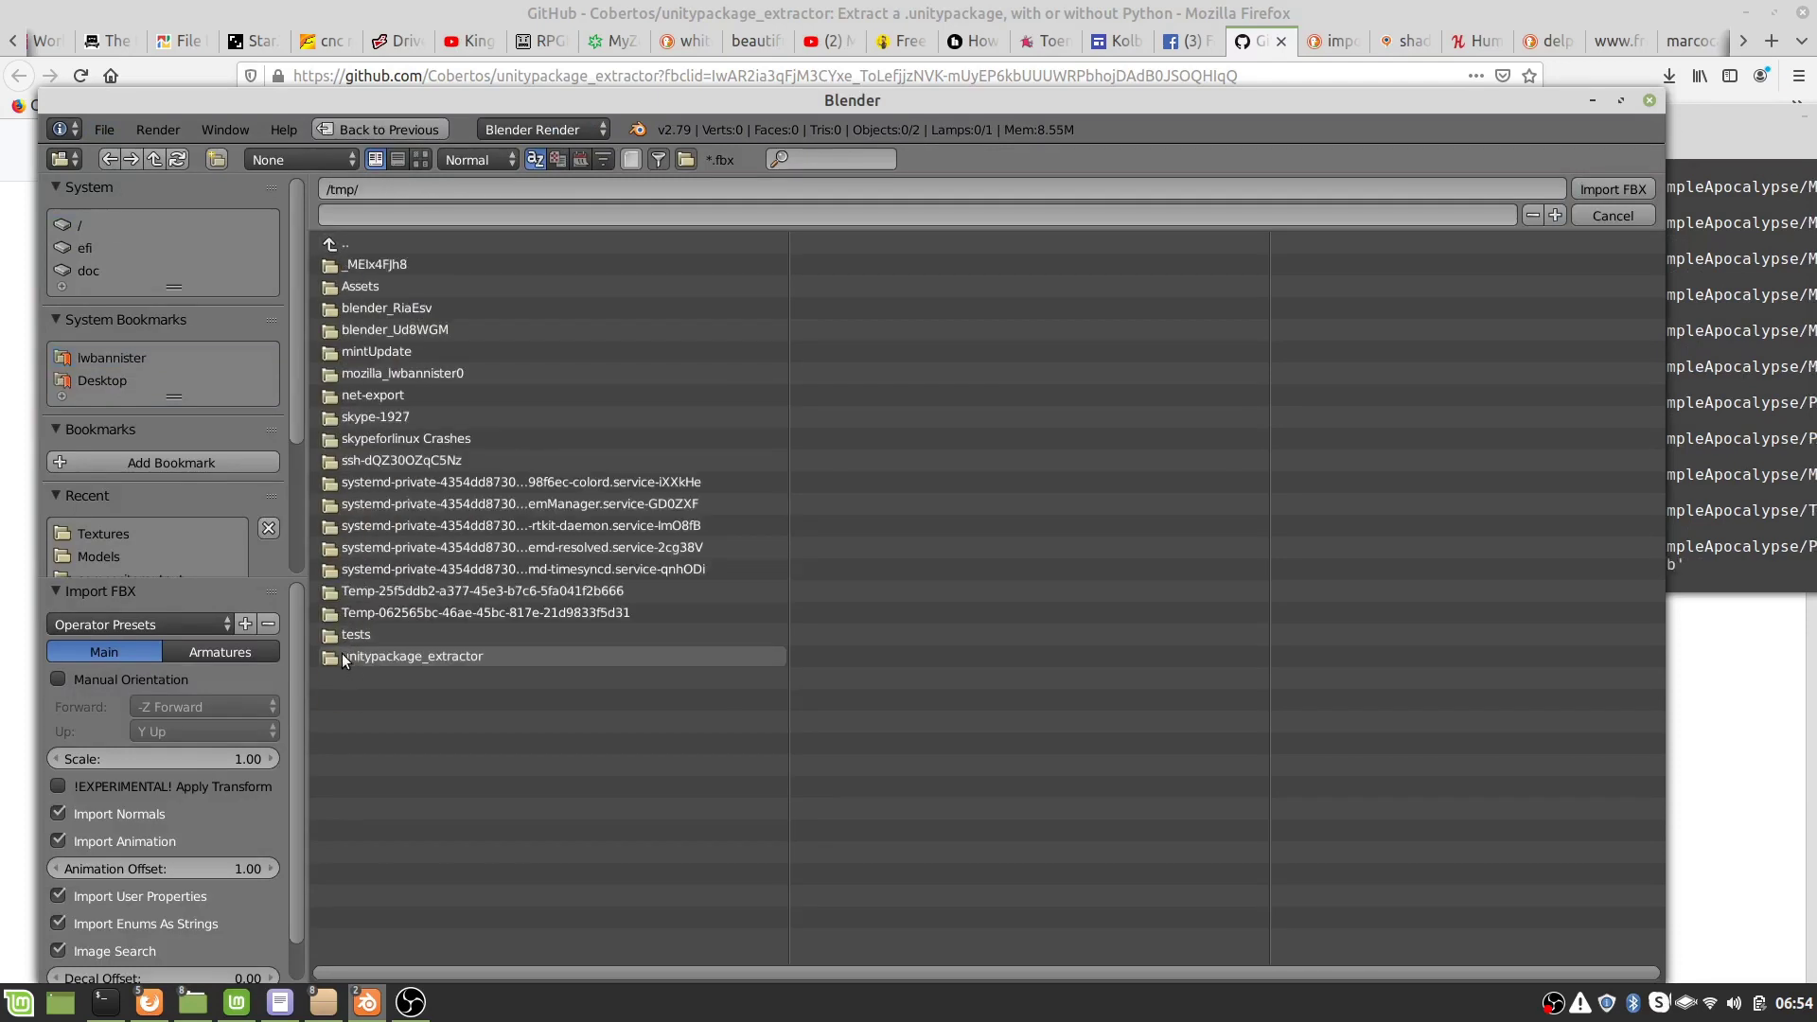
pyautogui.click(371, 282)
pyautogui.click(390, 271)
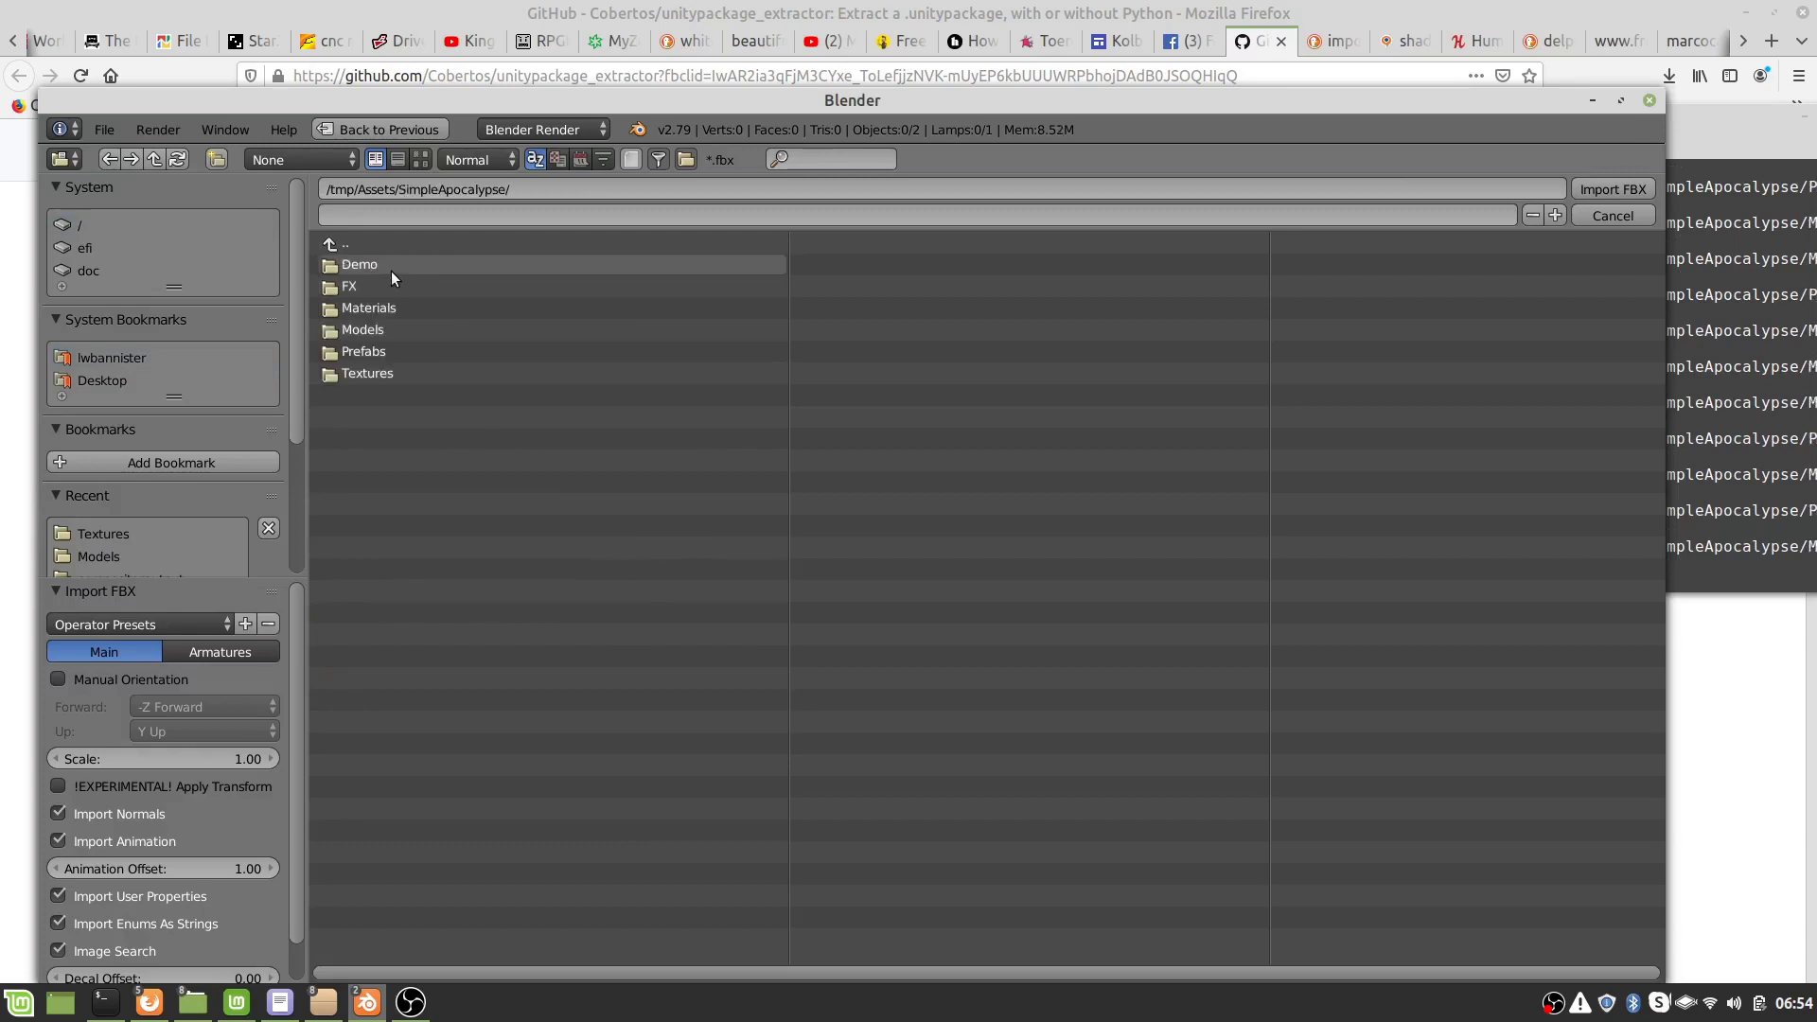
pyautogui.click(361, 329)
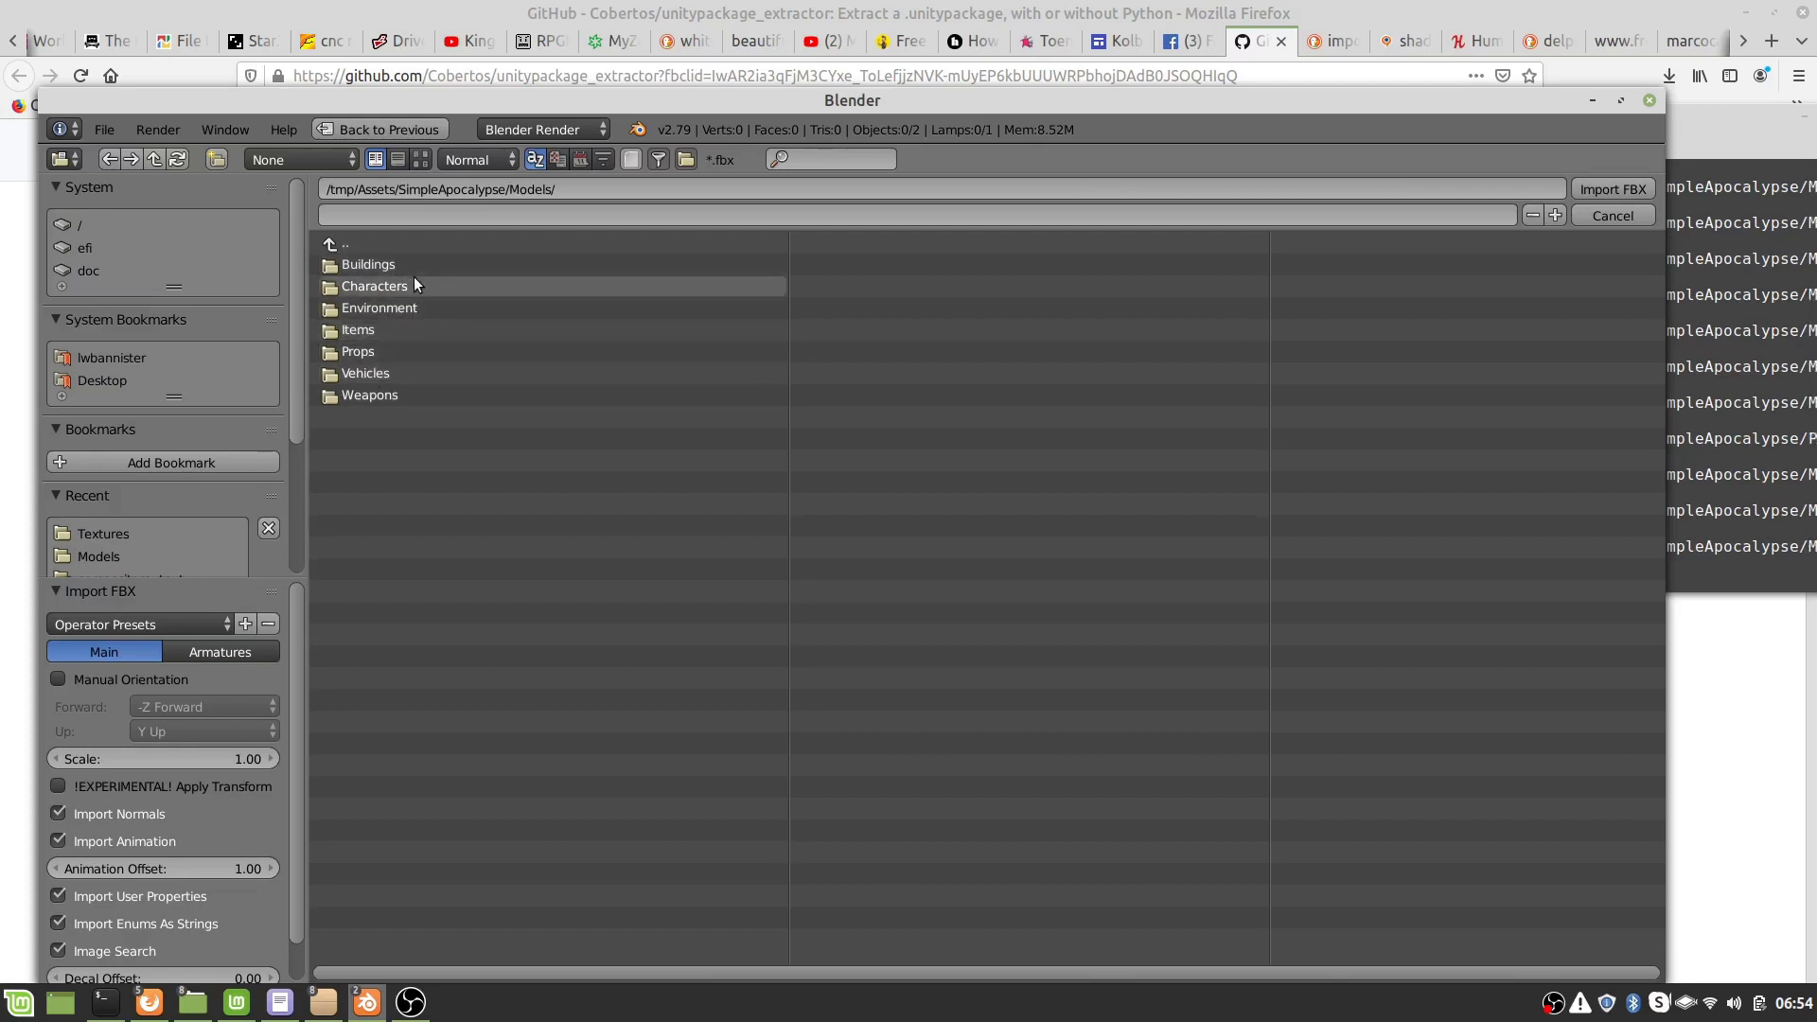
pyautogui.click(386, 261)
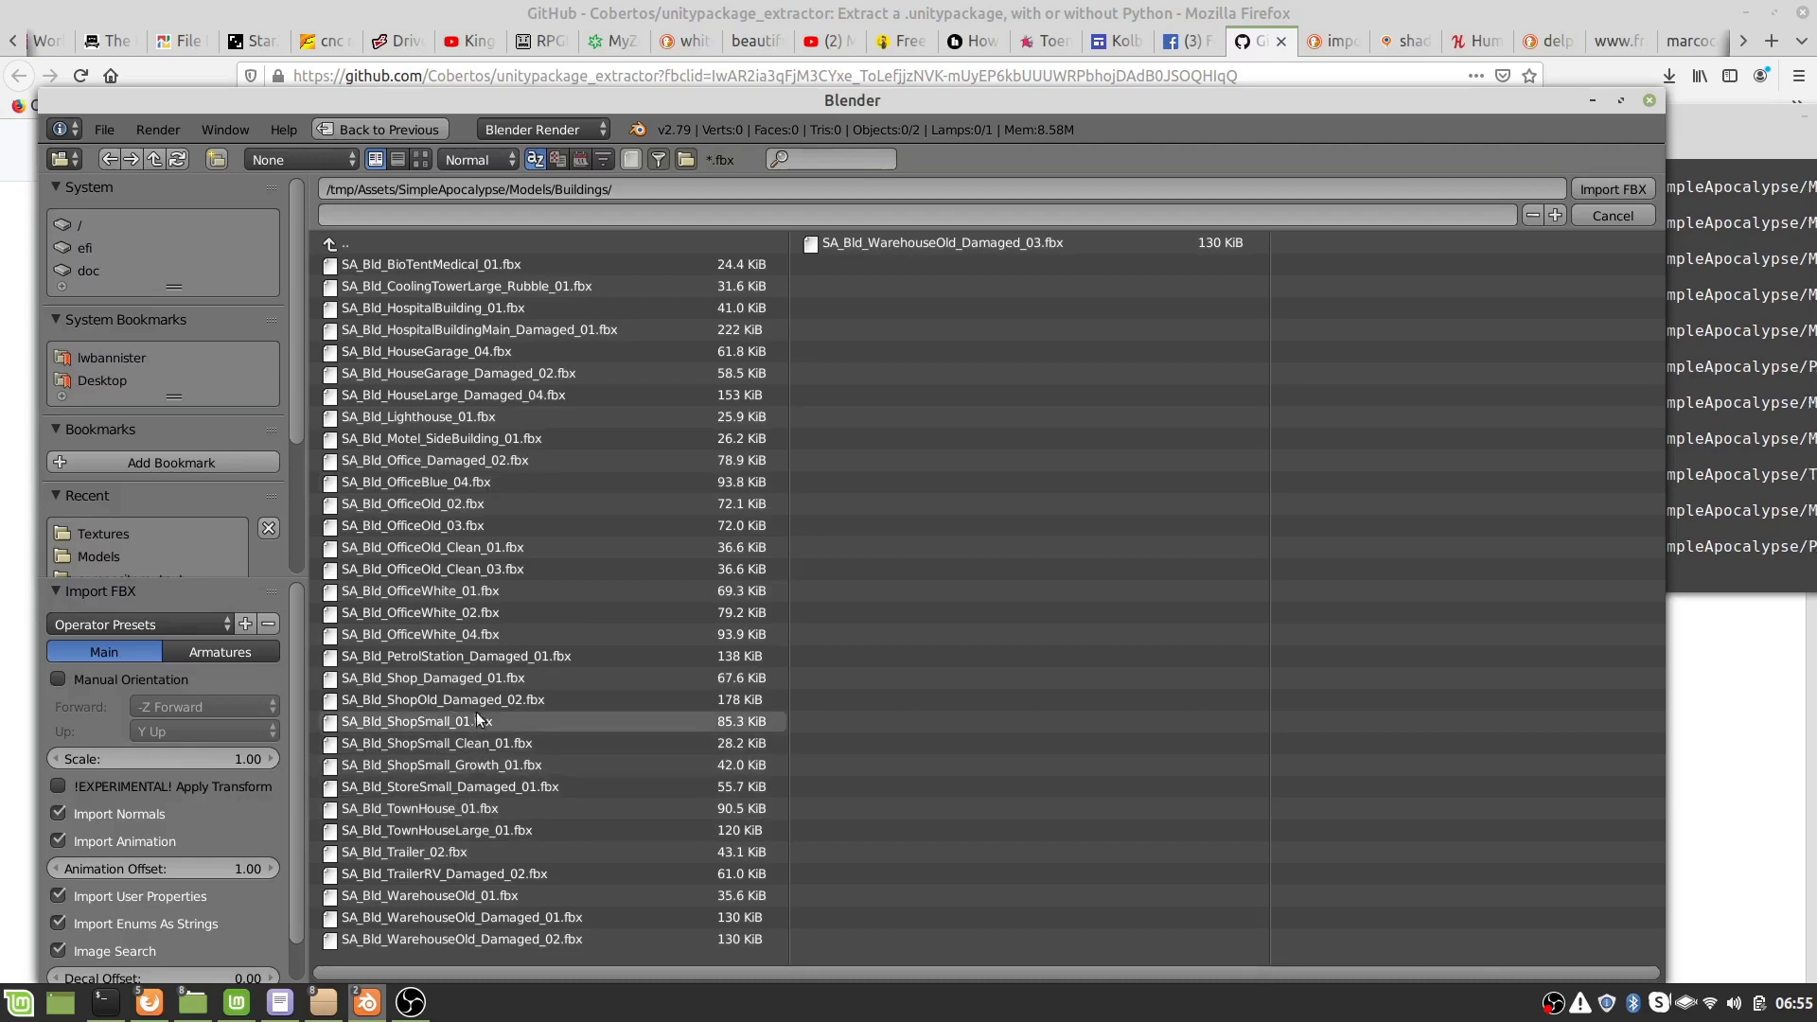
# - Import SA_Bld_Shop_Damaged_01.fbx, then zoom in and orbit around the shop model
pyautogui.click(462, 677)
pyautogui.doubleClick(462, 678)
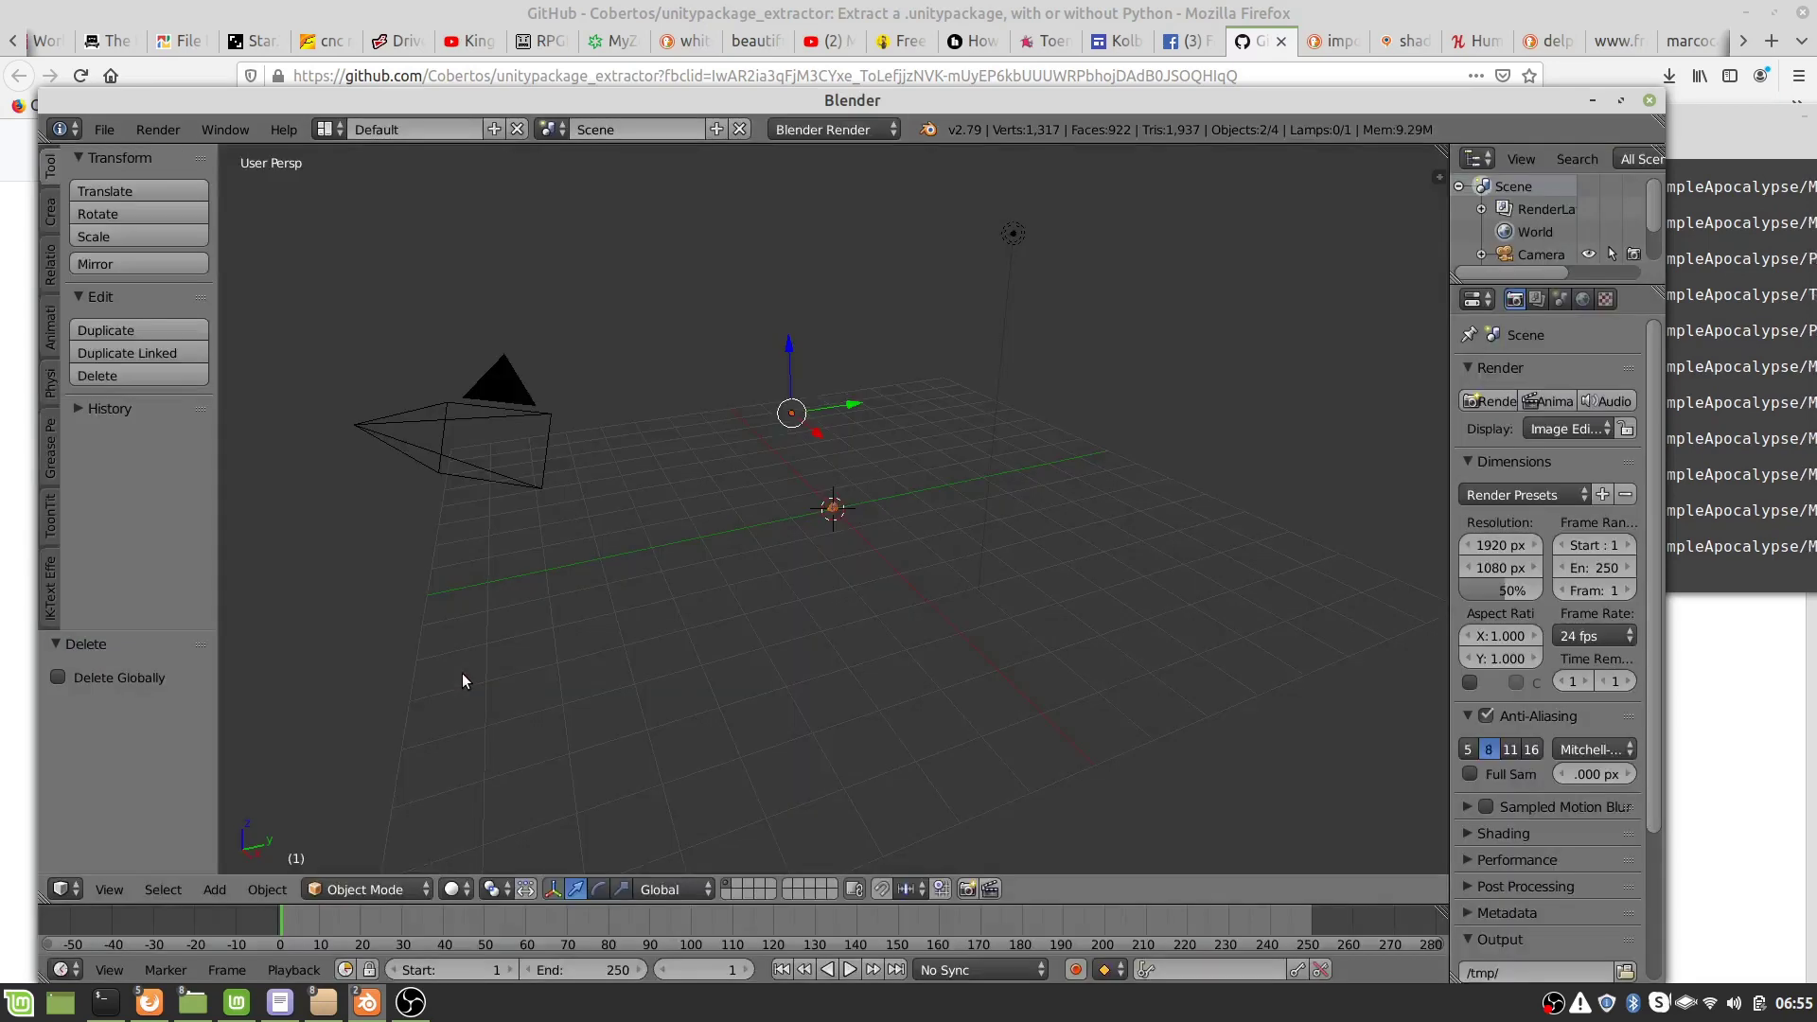
pyautogui.scroll(6, 873, 537)
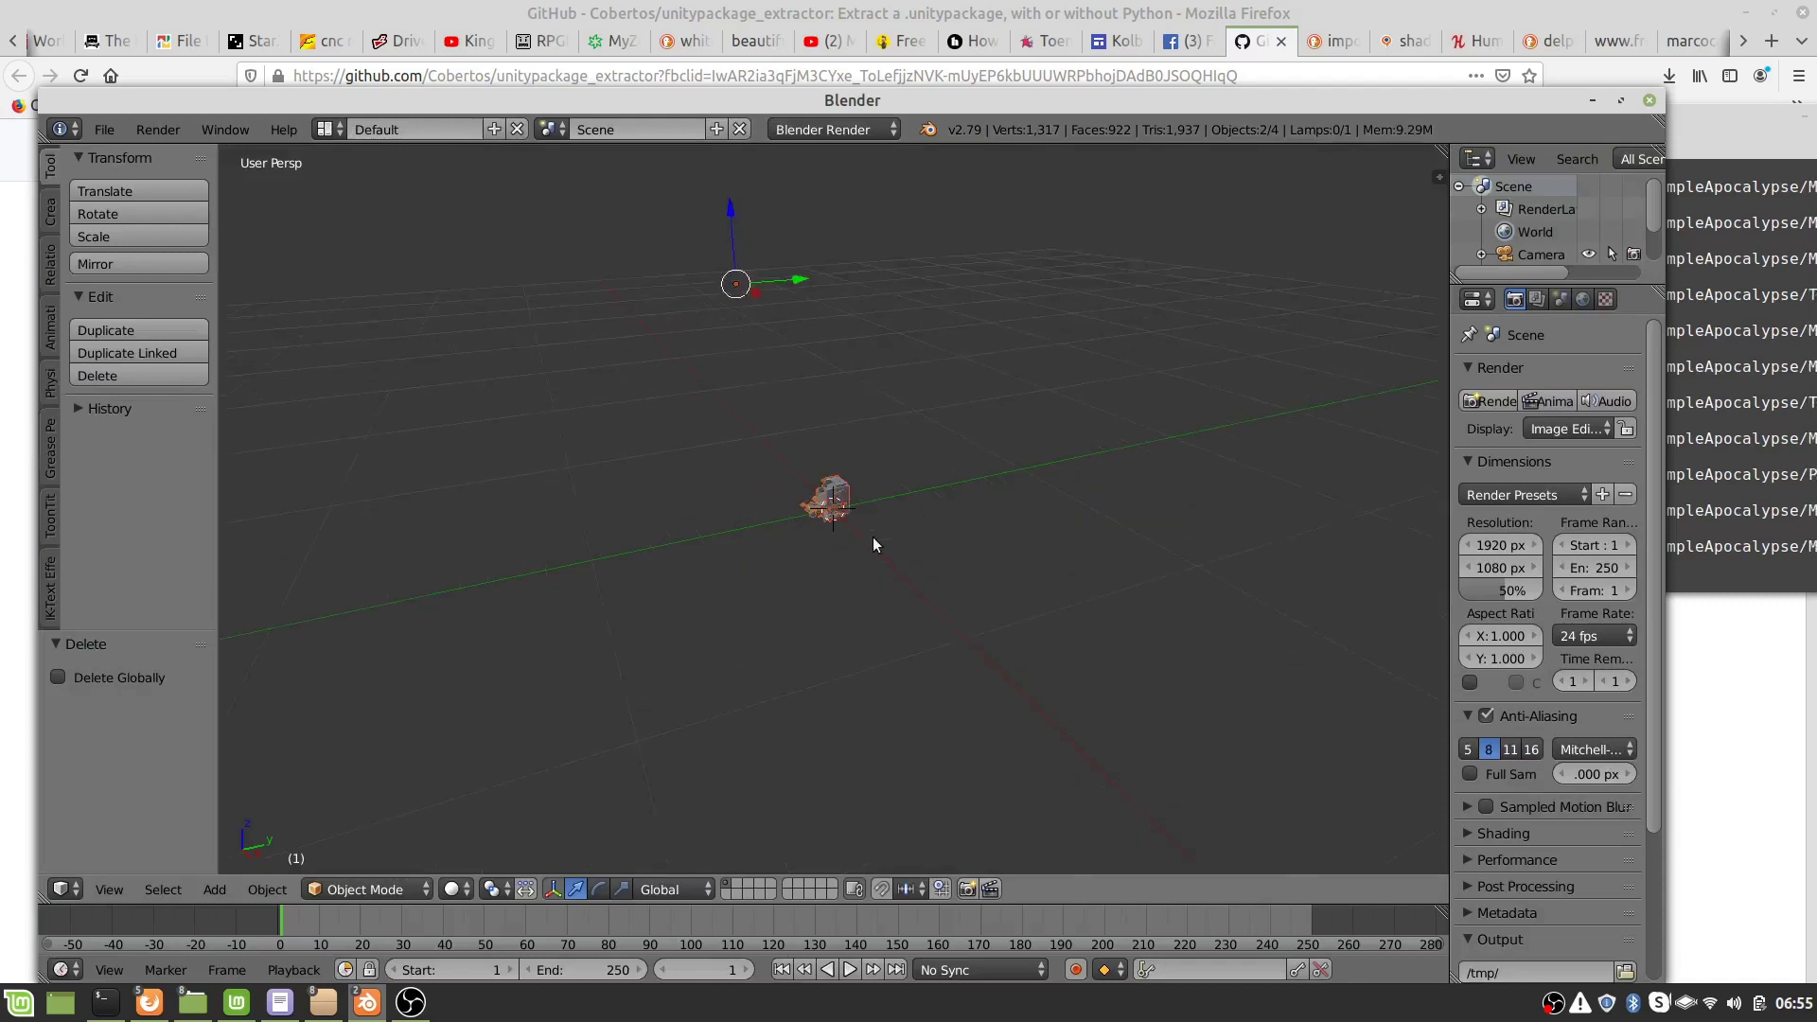
pyautogui.scroll(3, 873, 537)
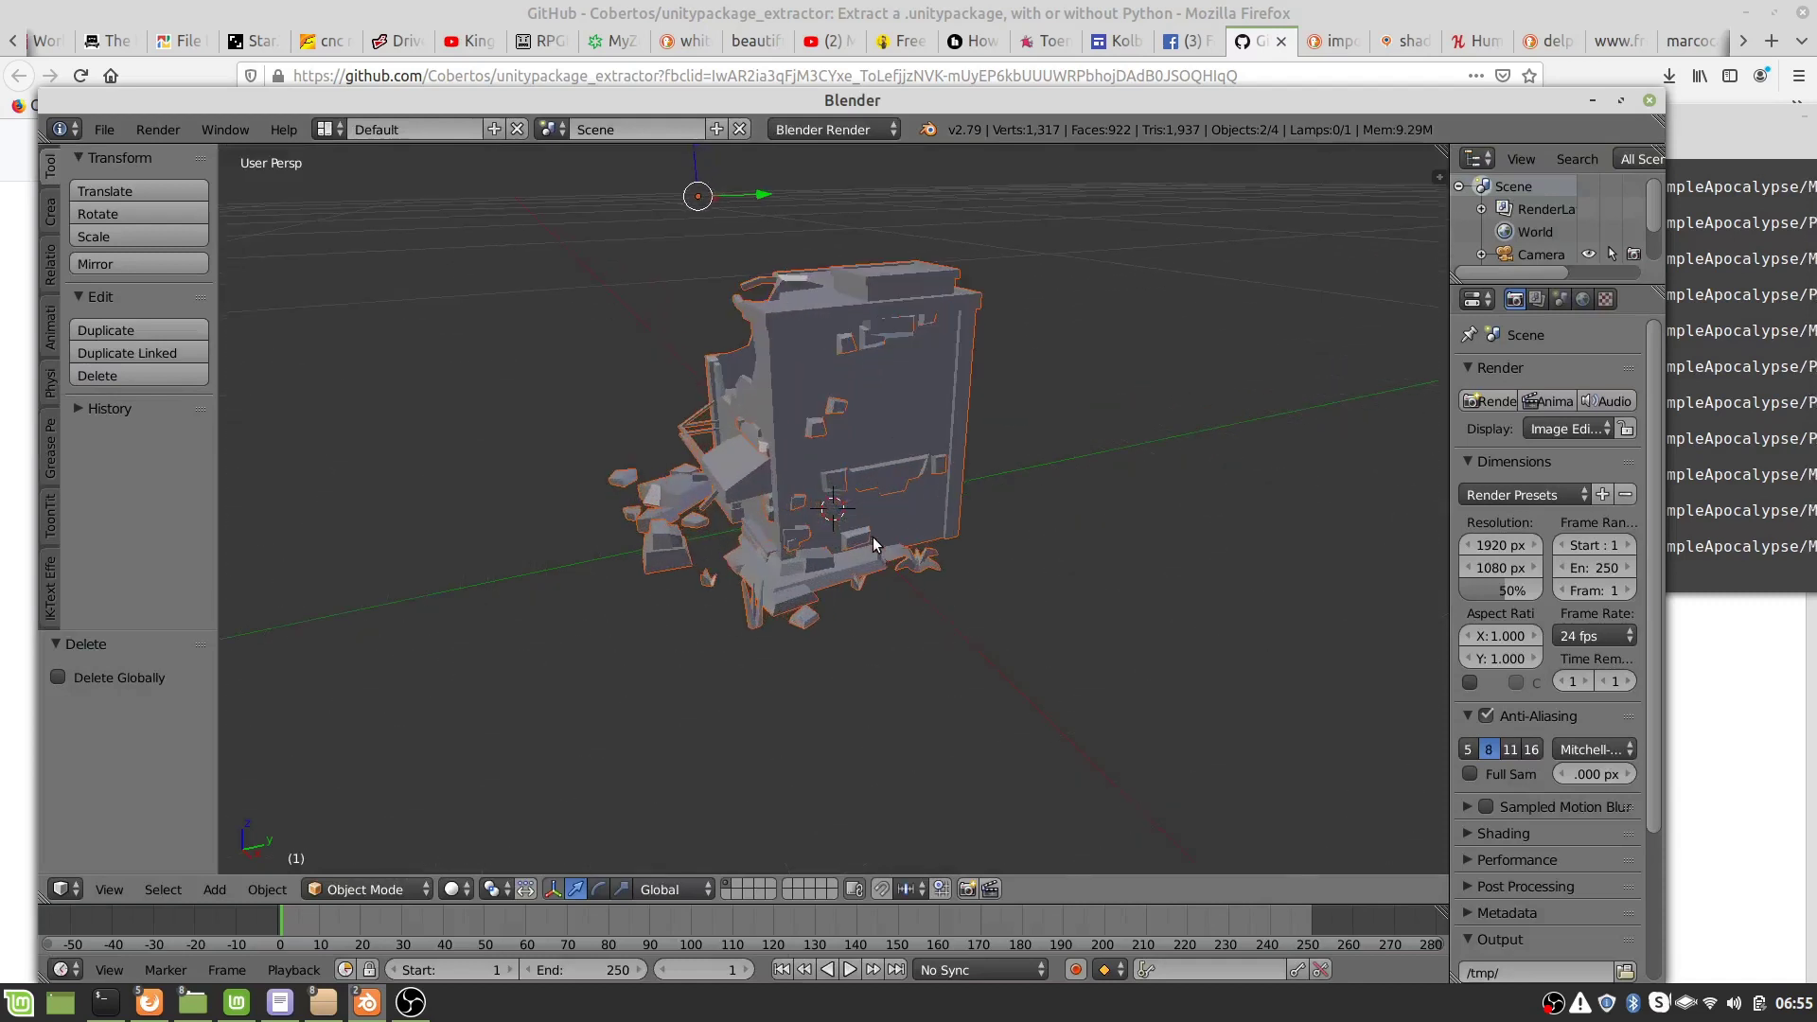
pyautogui.press('KP_4')
pyautogui.press('KP_4')
pyautogui.press('KP_4')
pyautogui.press('KP_4')
pyautogui.press('KP_4')
pyautogui.press('KP_4')
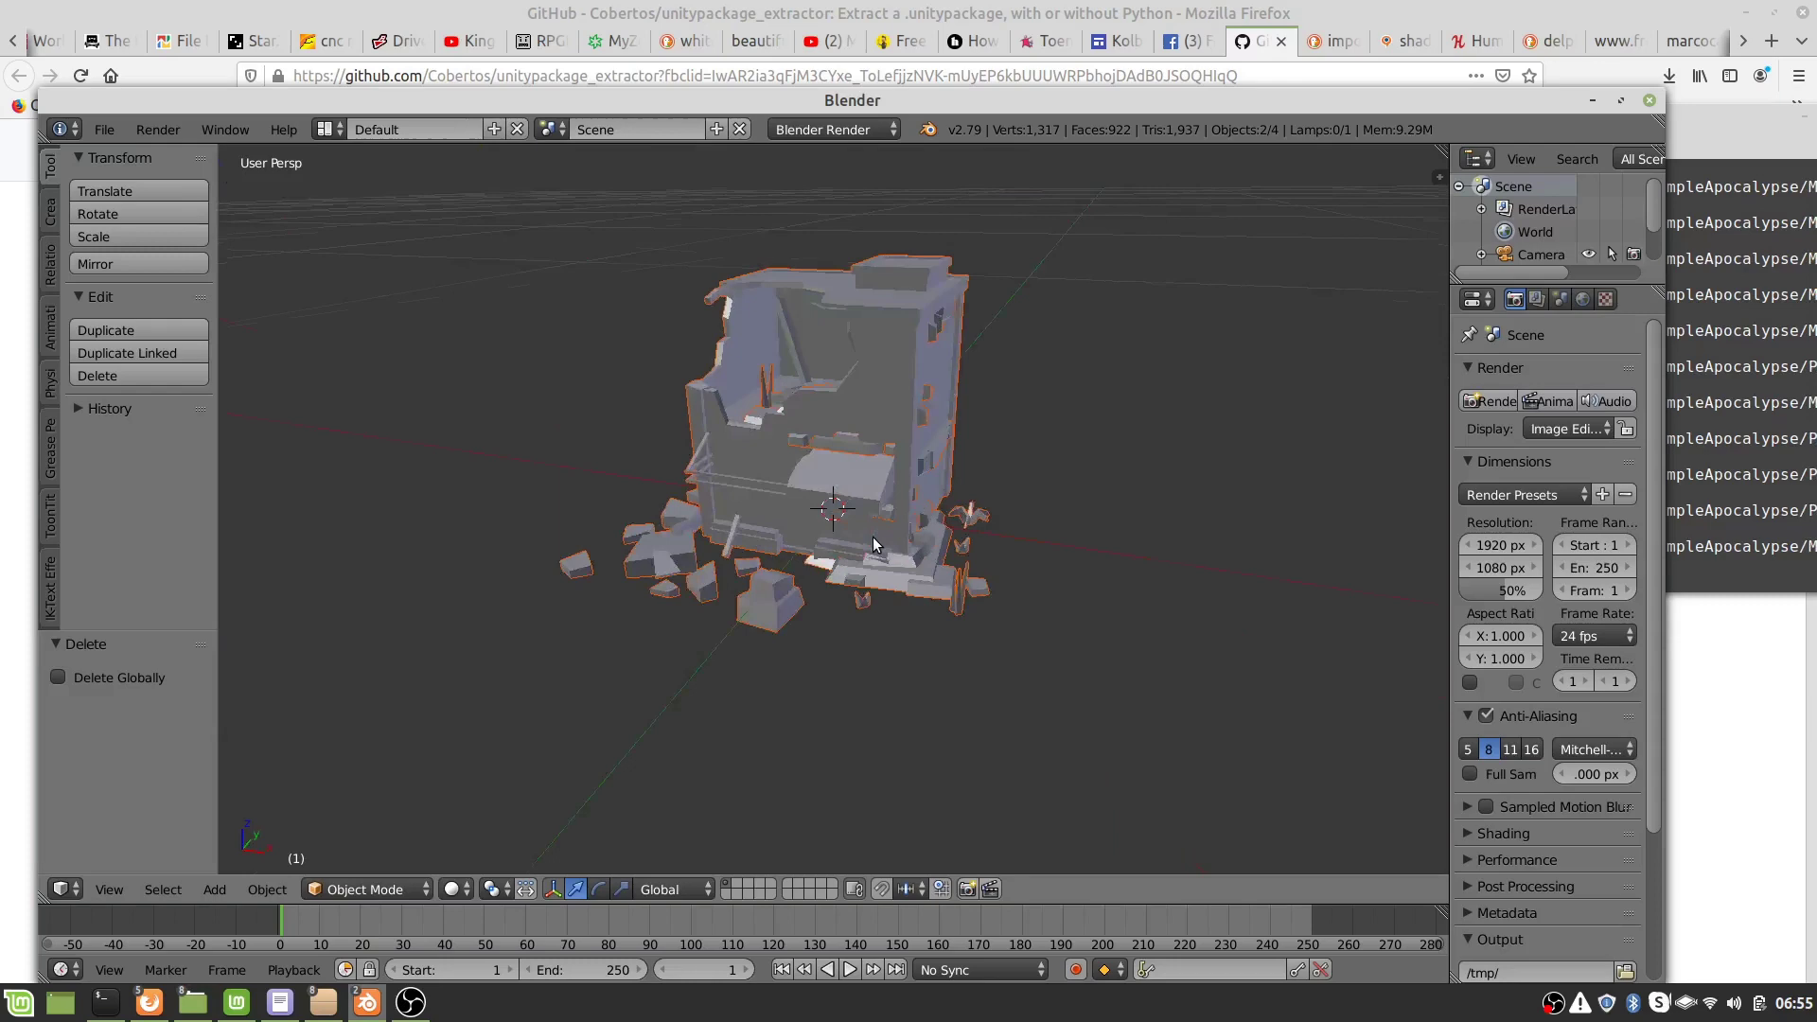
pyautogui.press('KP_4')
pyautogui.press('KP_4')
pyautogui.press('KP_4')
pyautogui.press('KP_4')
pyautogui.press('KP_4')
pyautogui.press('KP_4')
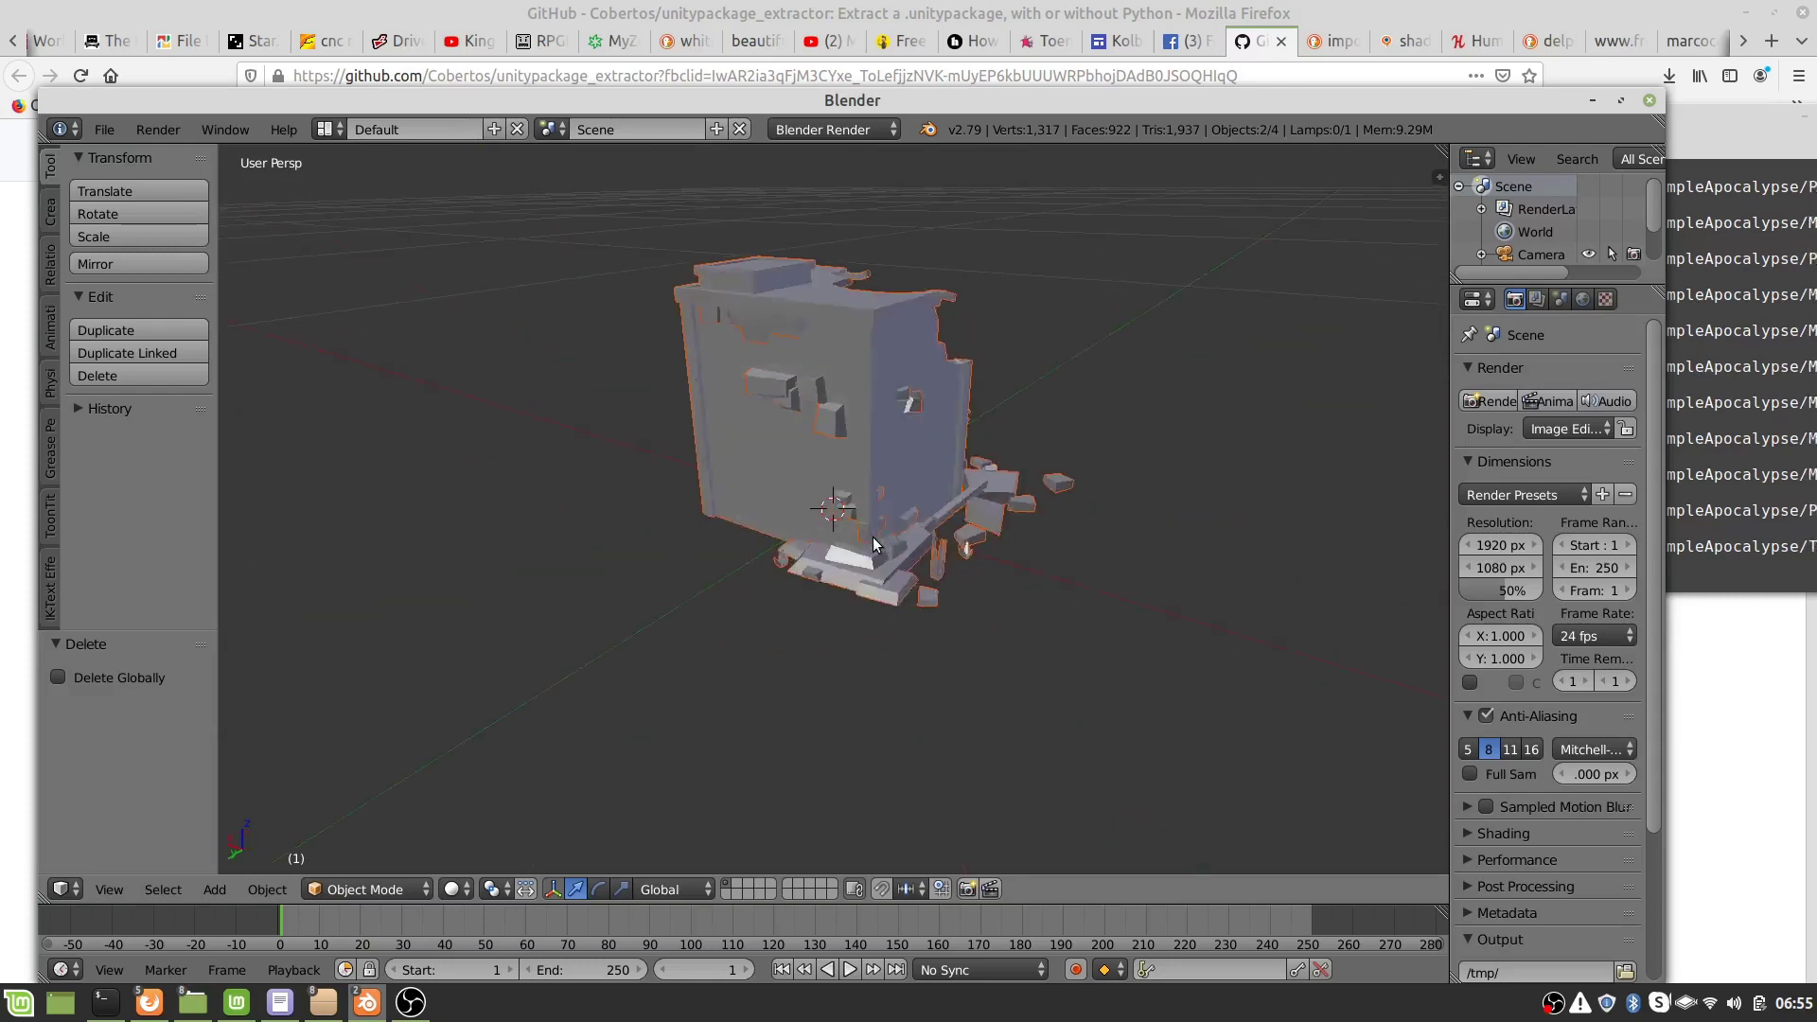
pyautogui.press('KP_4')
pyautogui.press('KP_4')
pyautogui.press('KP_4')
pyautogui.press('KP_4')
pyautogui.press('KP_4')
pyautogui.press('KP_4')
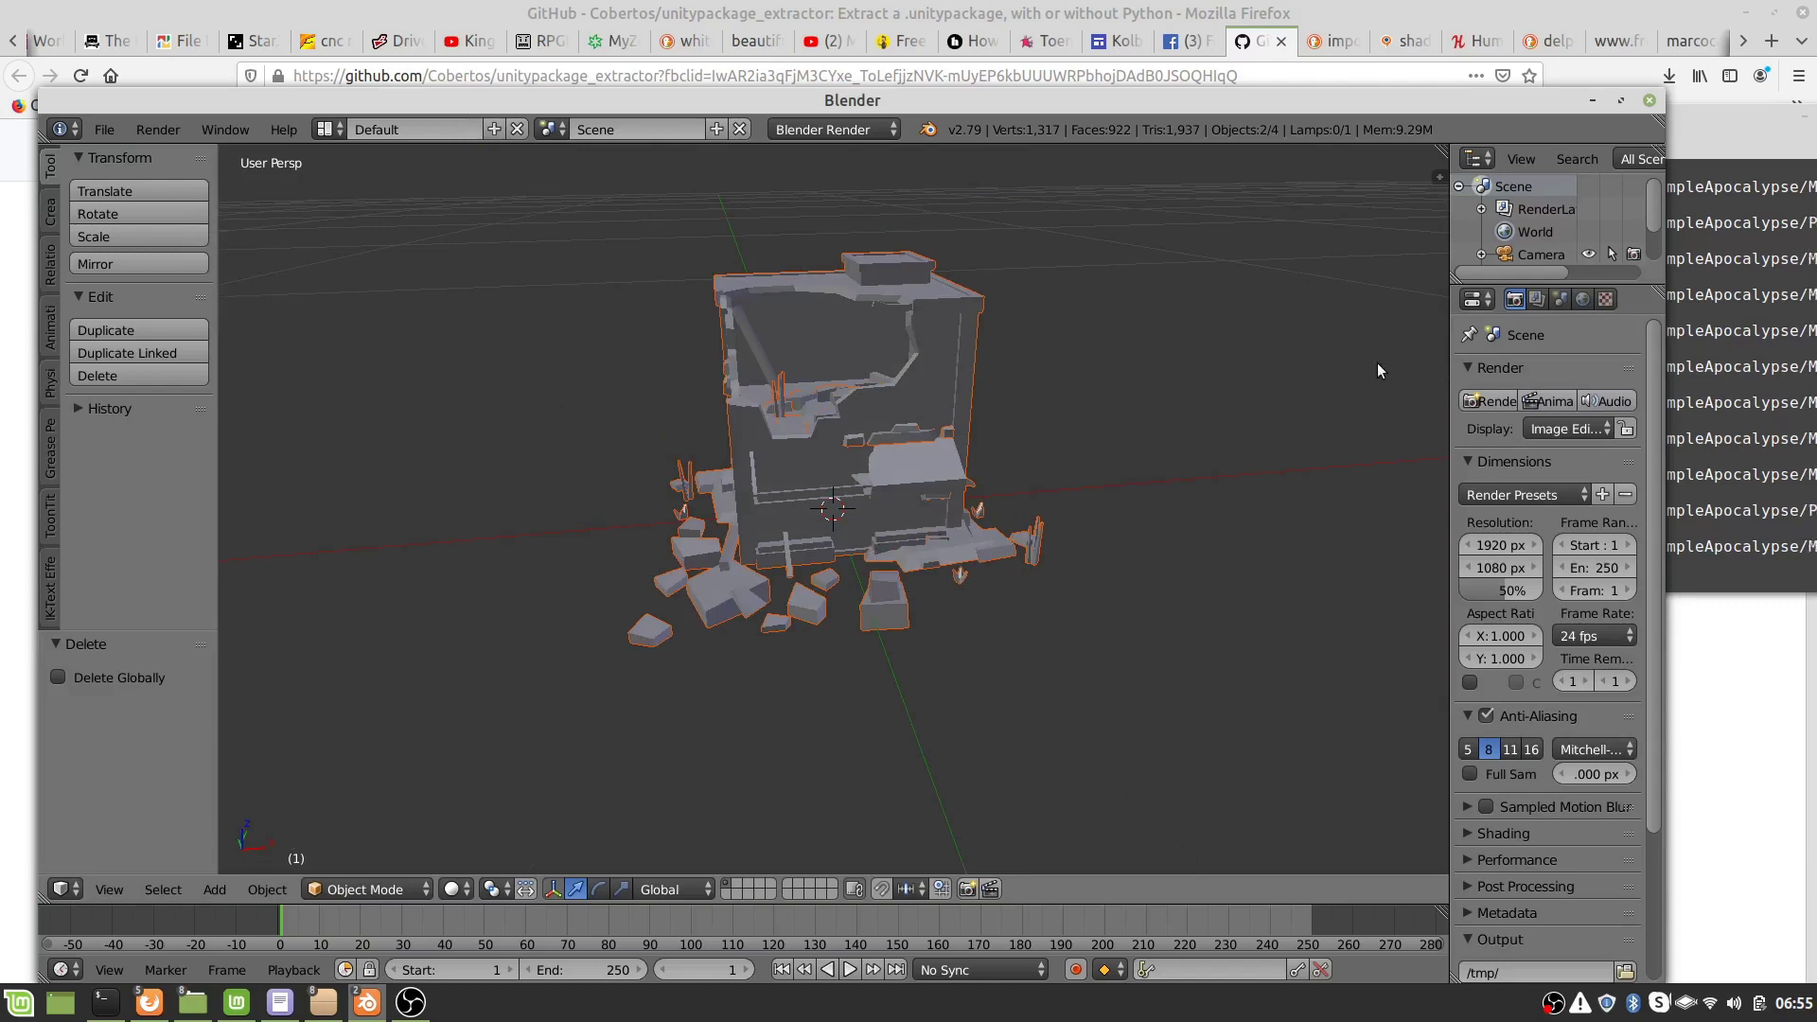
# - Create a new texture loading /tmp/Assets/SimpleApocalypse/Textures/SimpleApocalypse_Texture.png as its image
pyautogui.click(1605, 300)
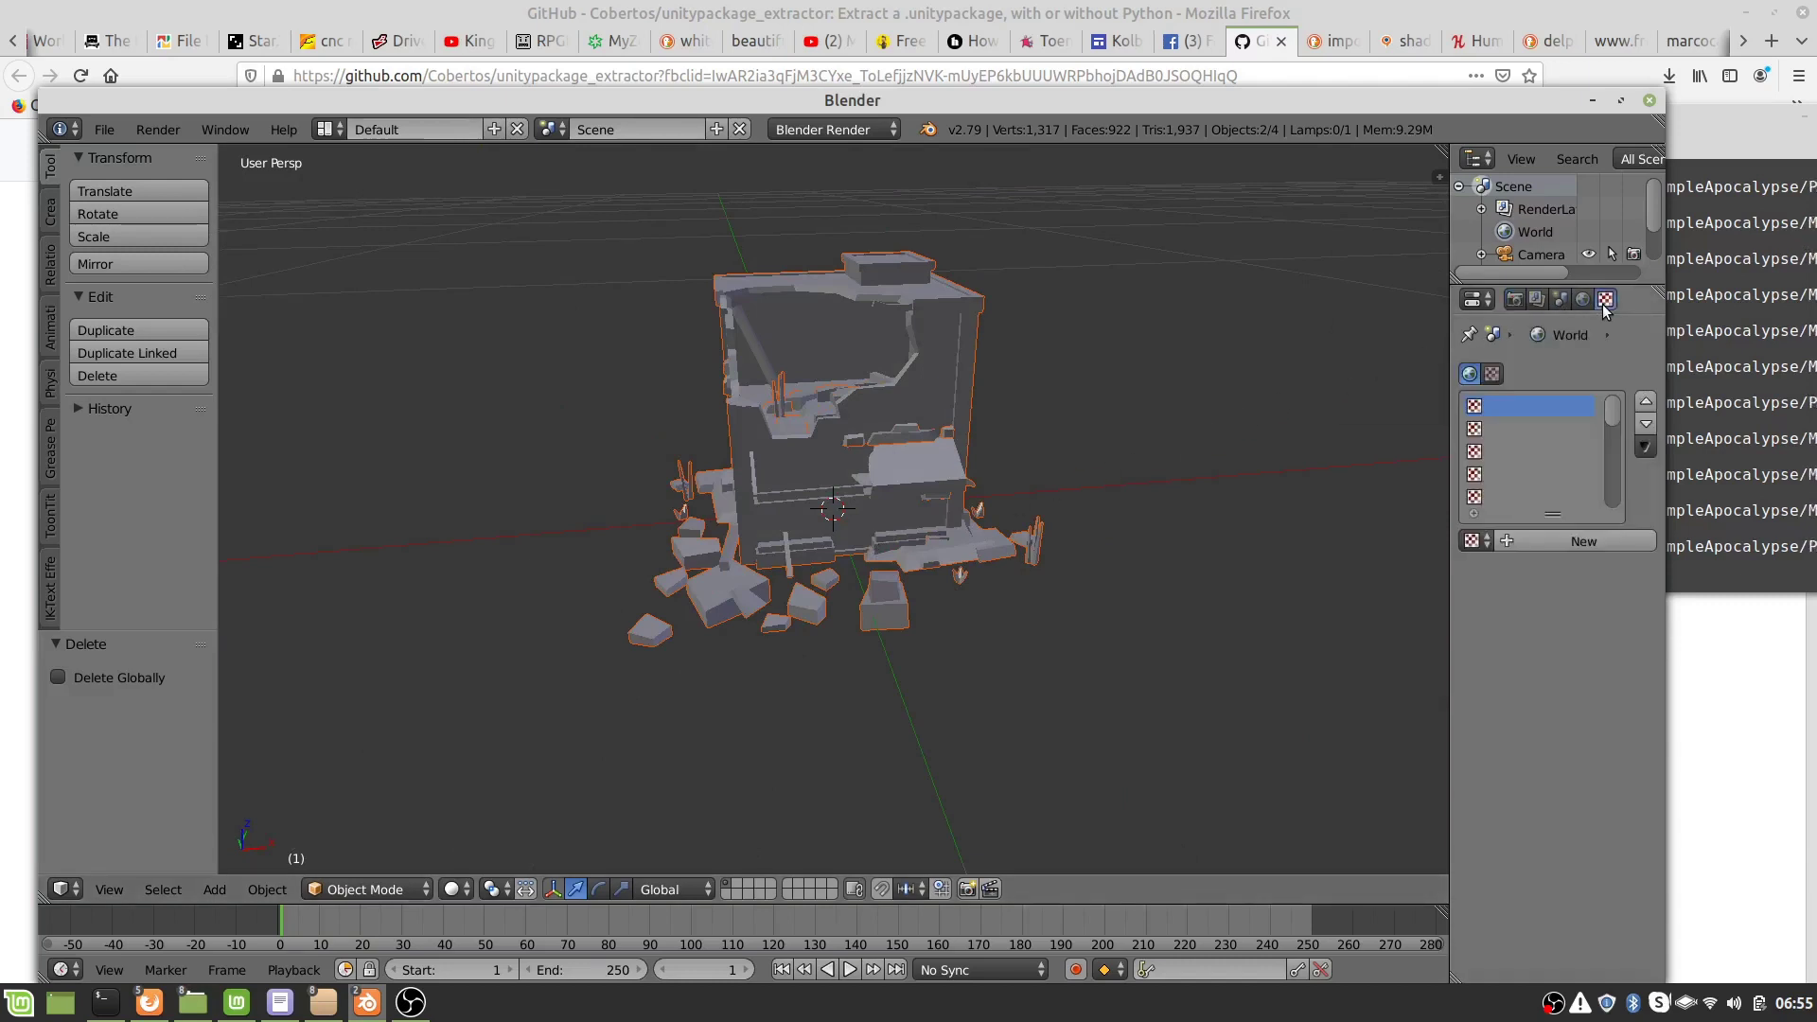
pyautogui.click(1545, 541)
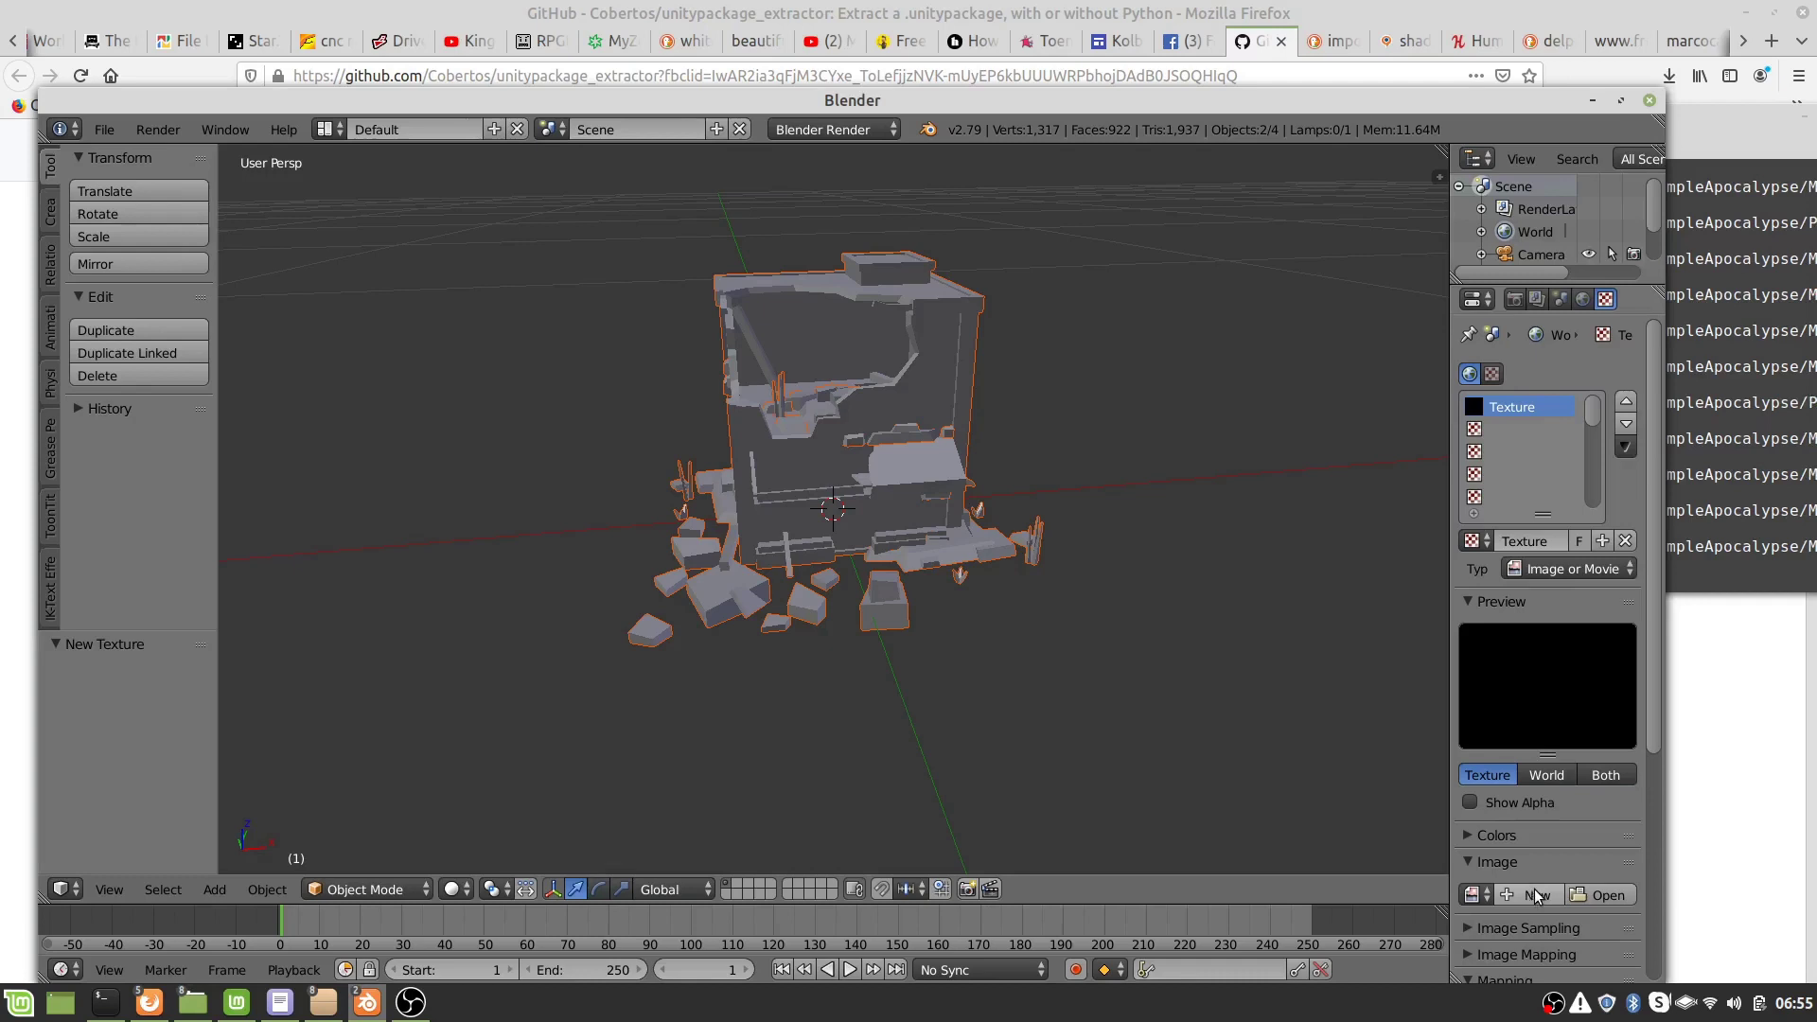
pyautogui.click(1580, 891)
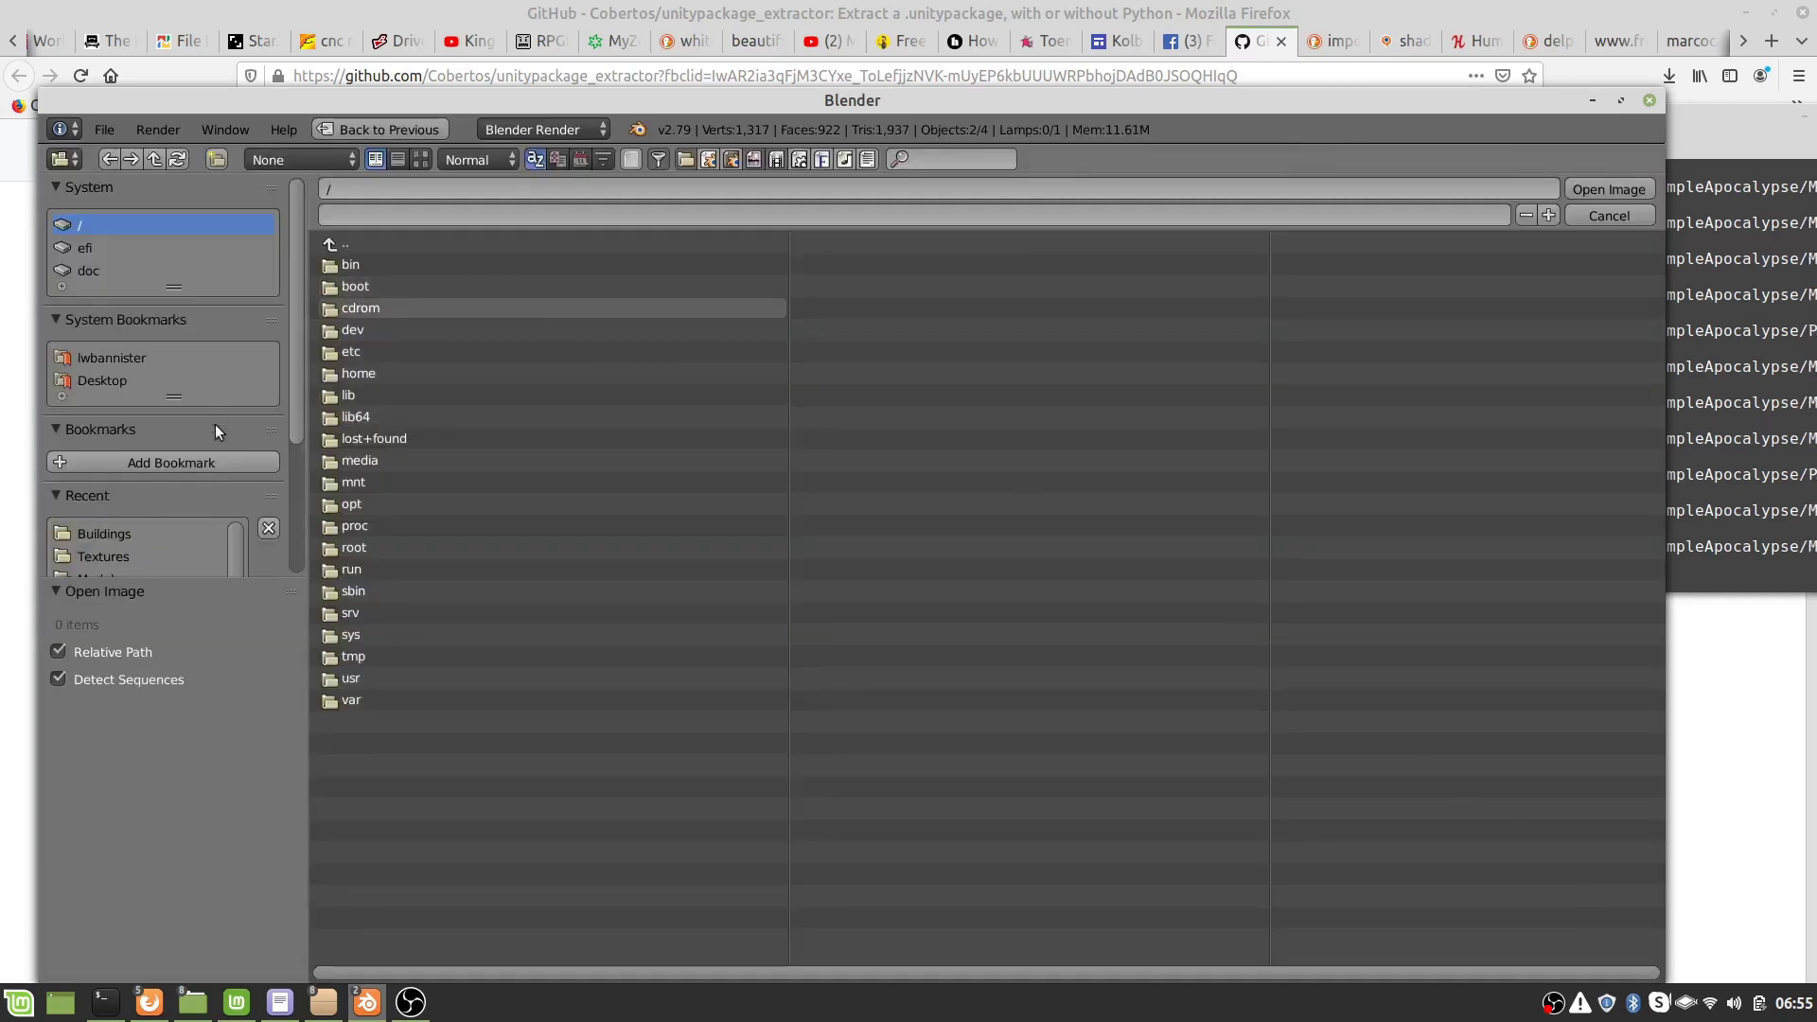
pyautogui.click(346, 656)
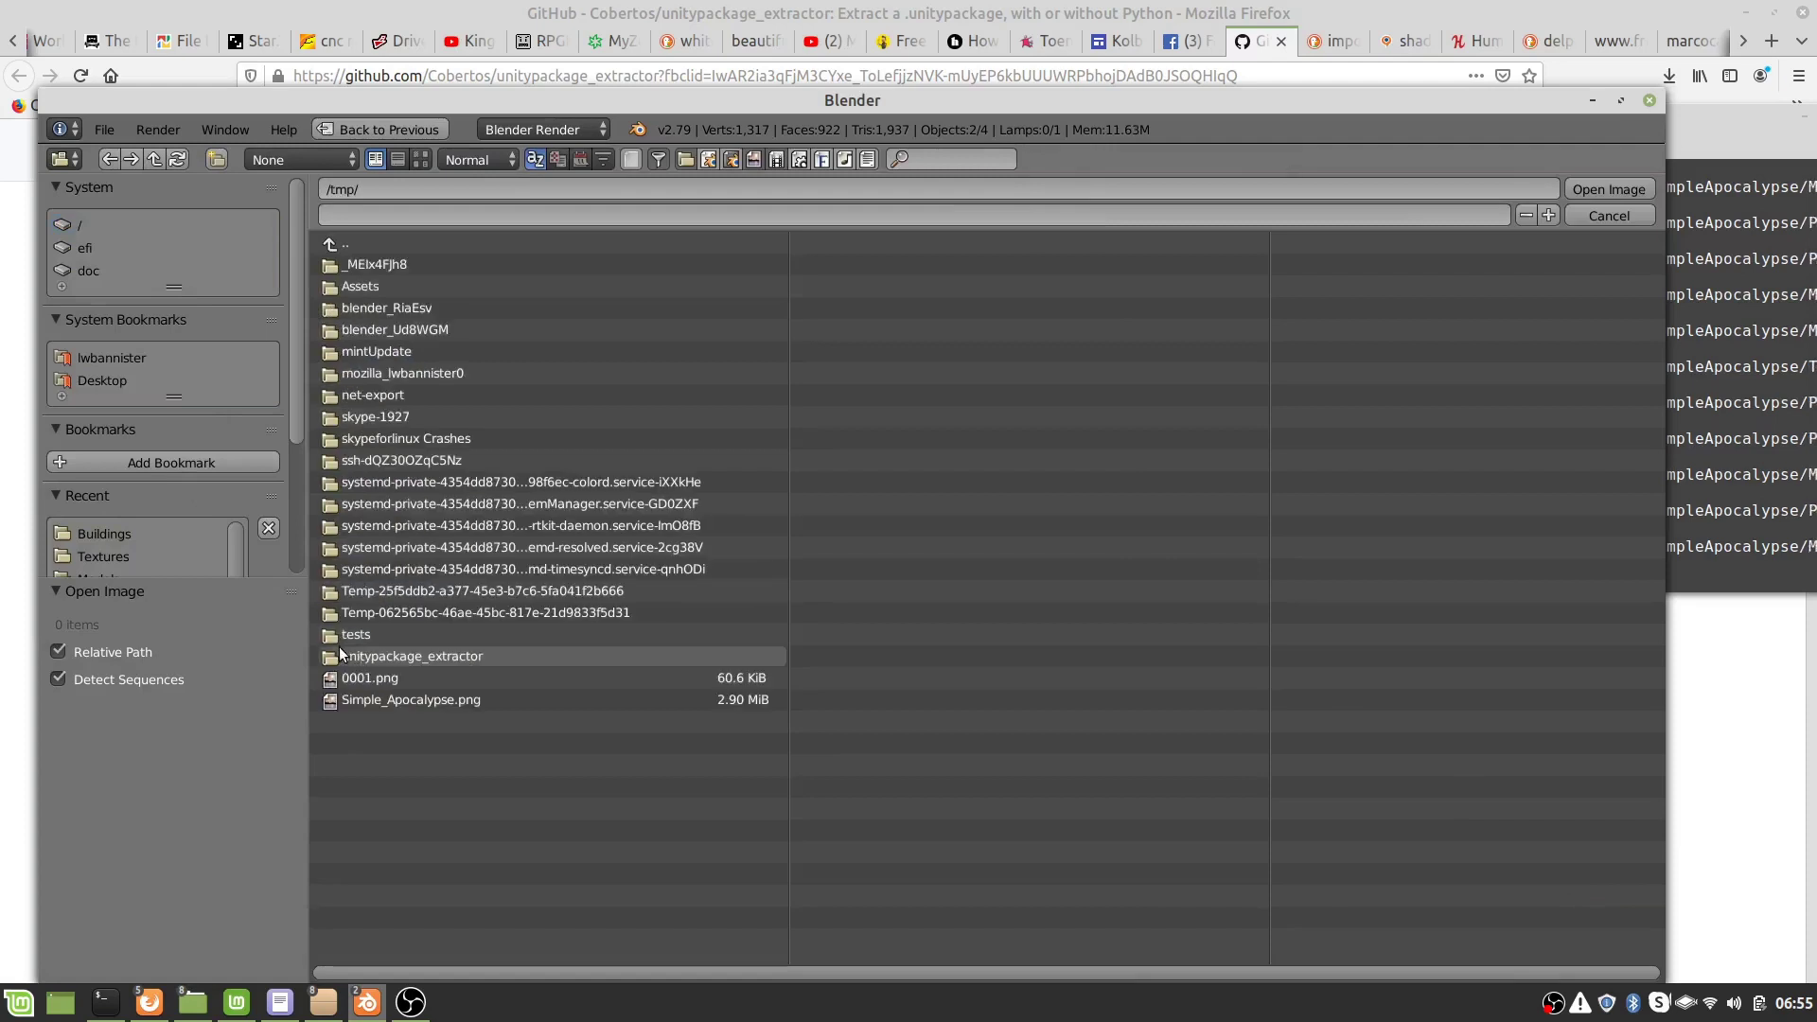
pyautogui.click(367, 292)
pyautogui.click(389, 263)
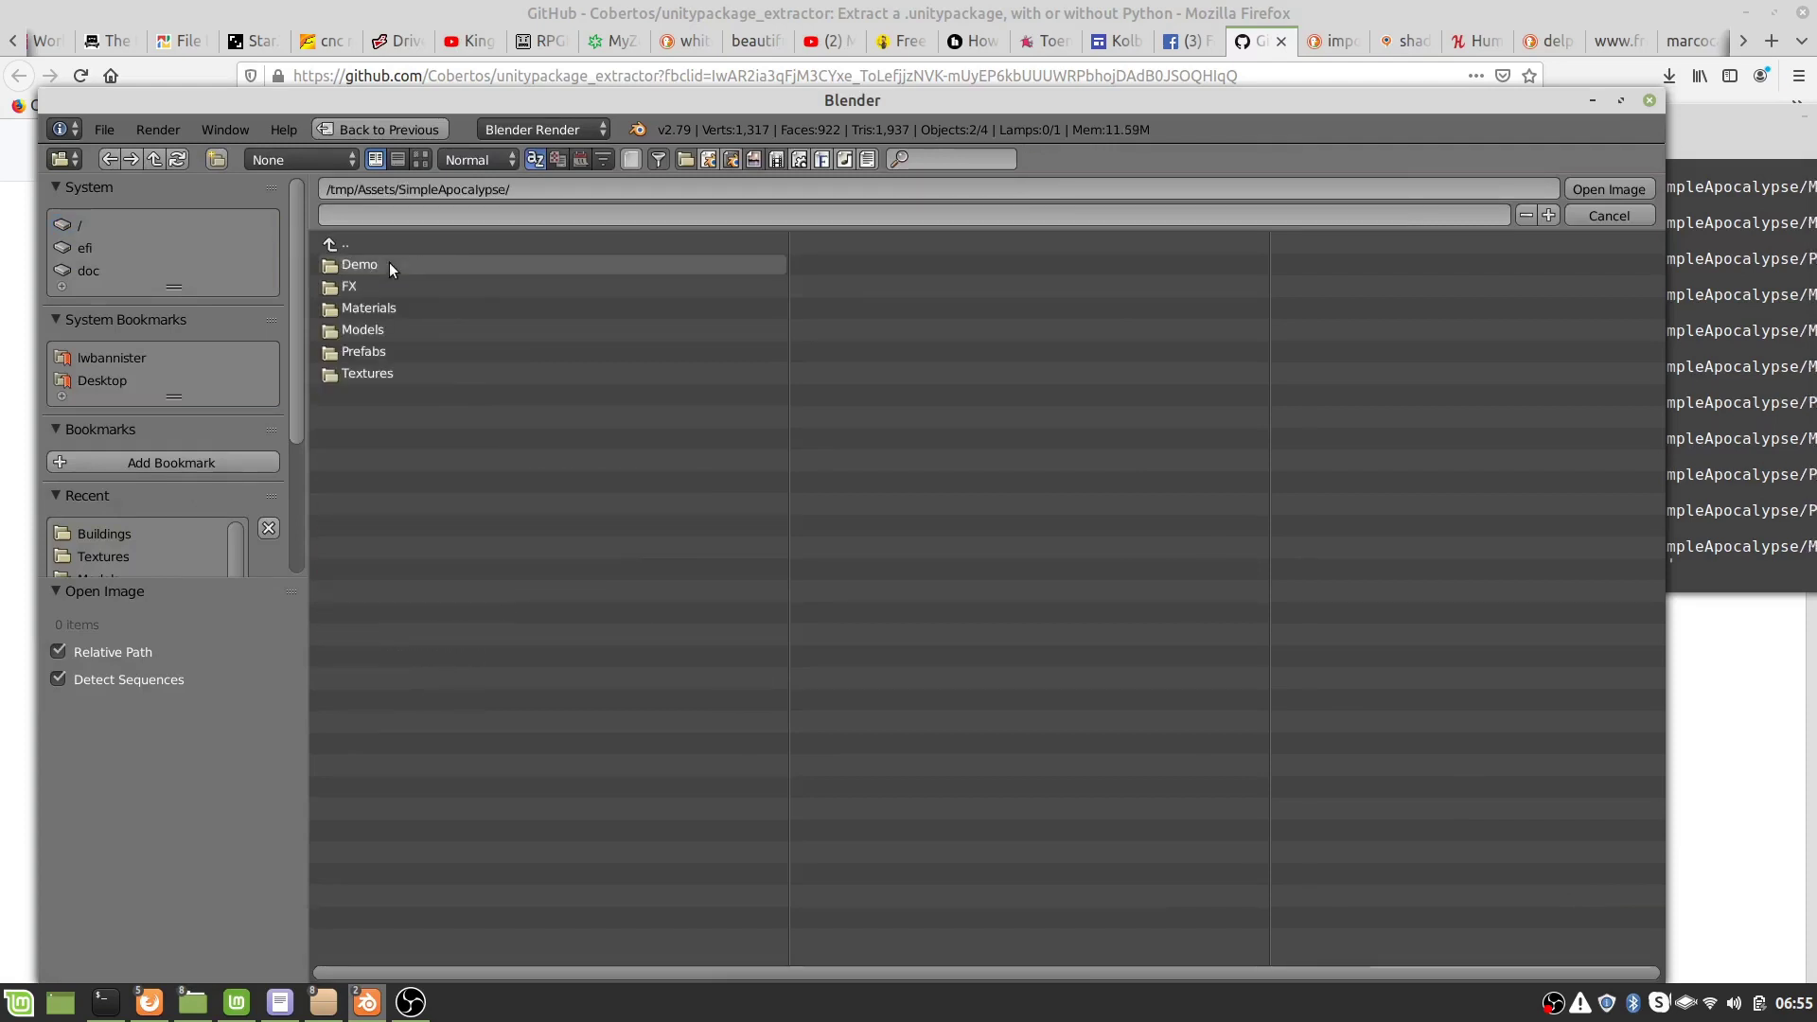
pyautogui.click(361, 372)
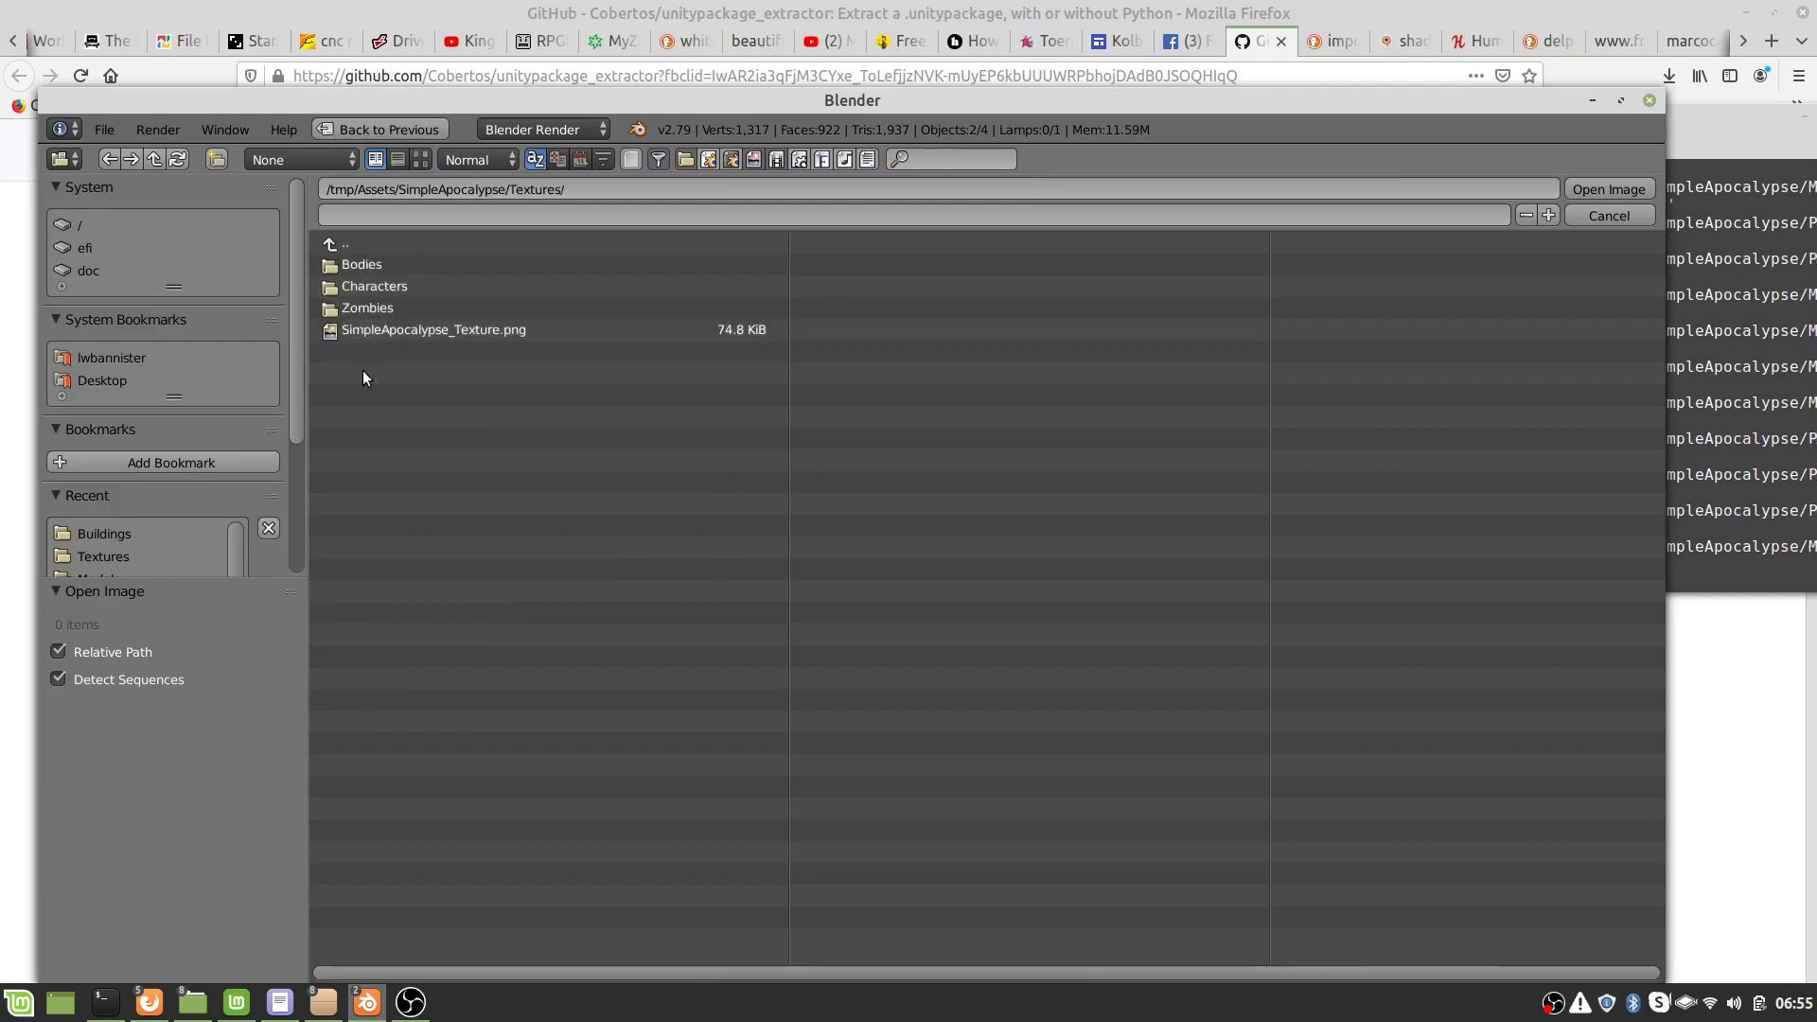
pyautogui.click(428, 331)
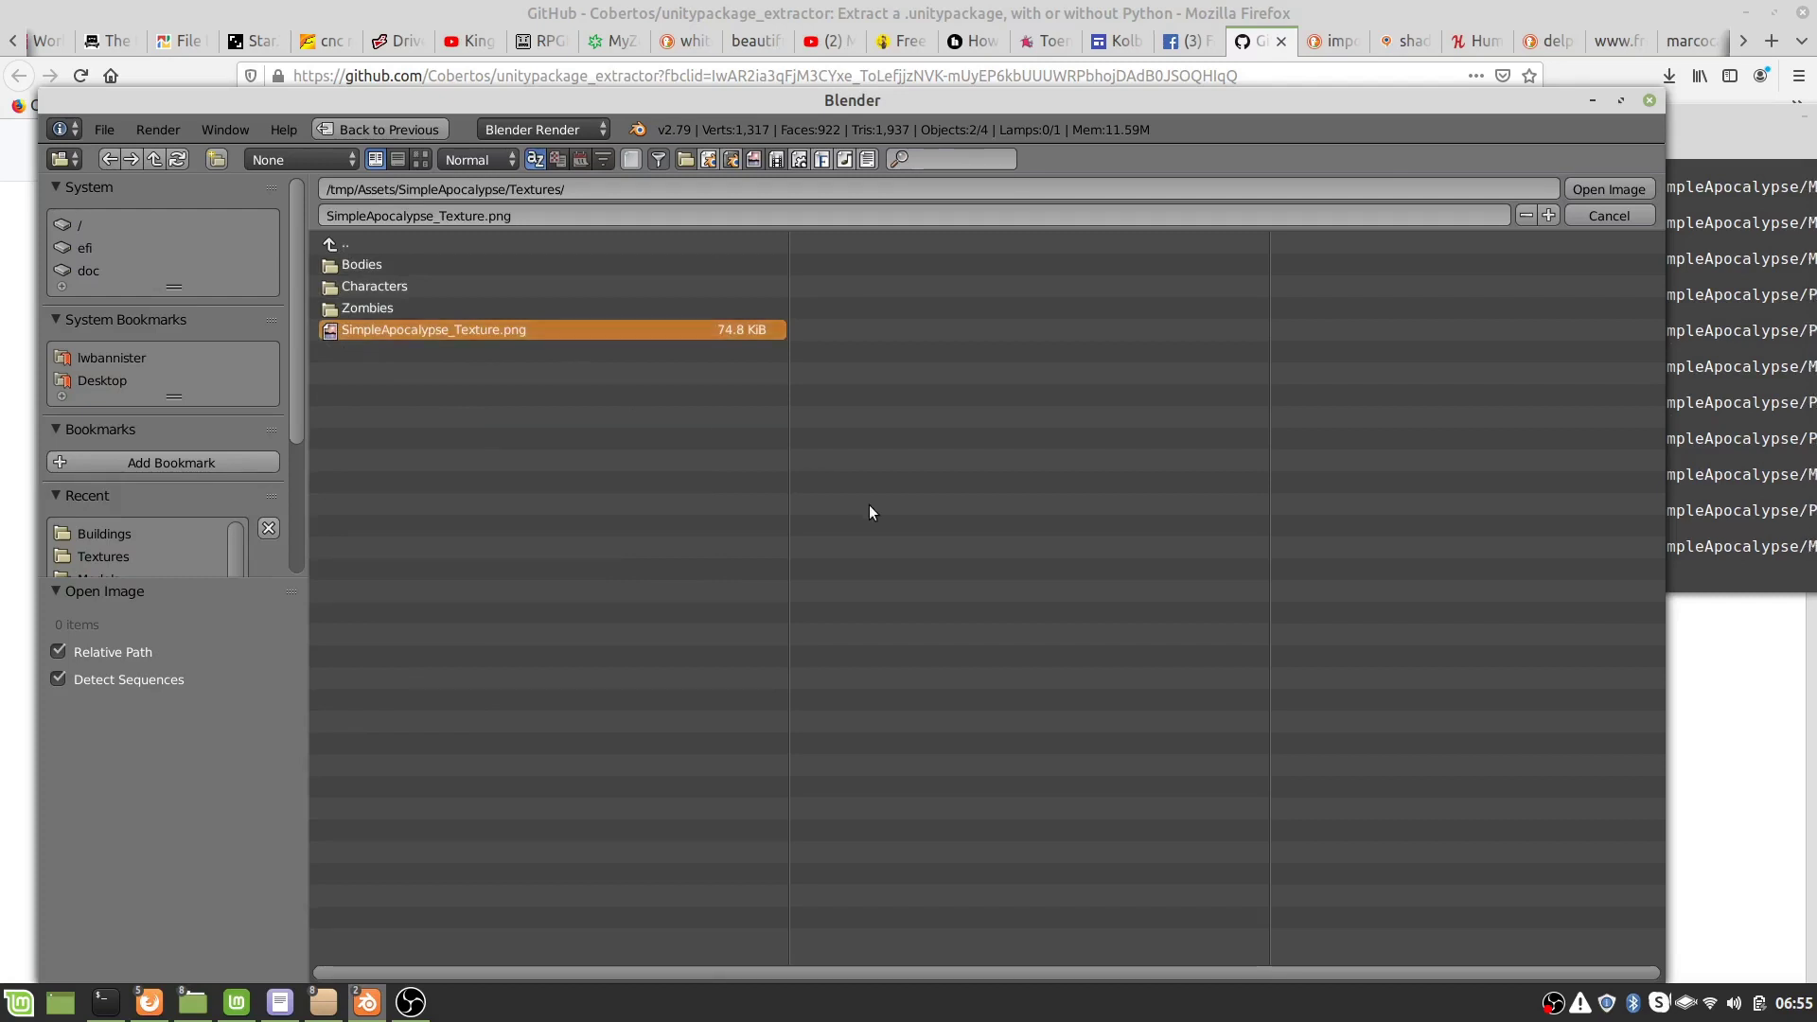
pyautogui.click(1630, 190)
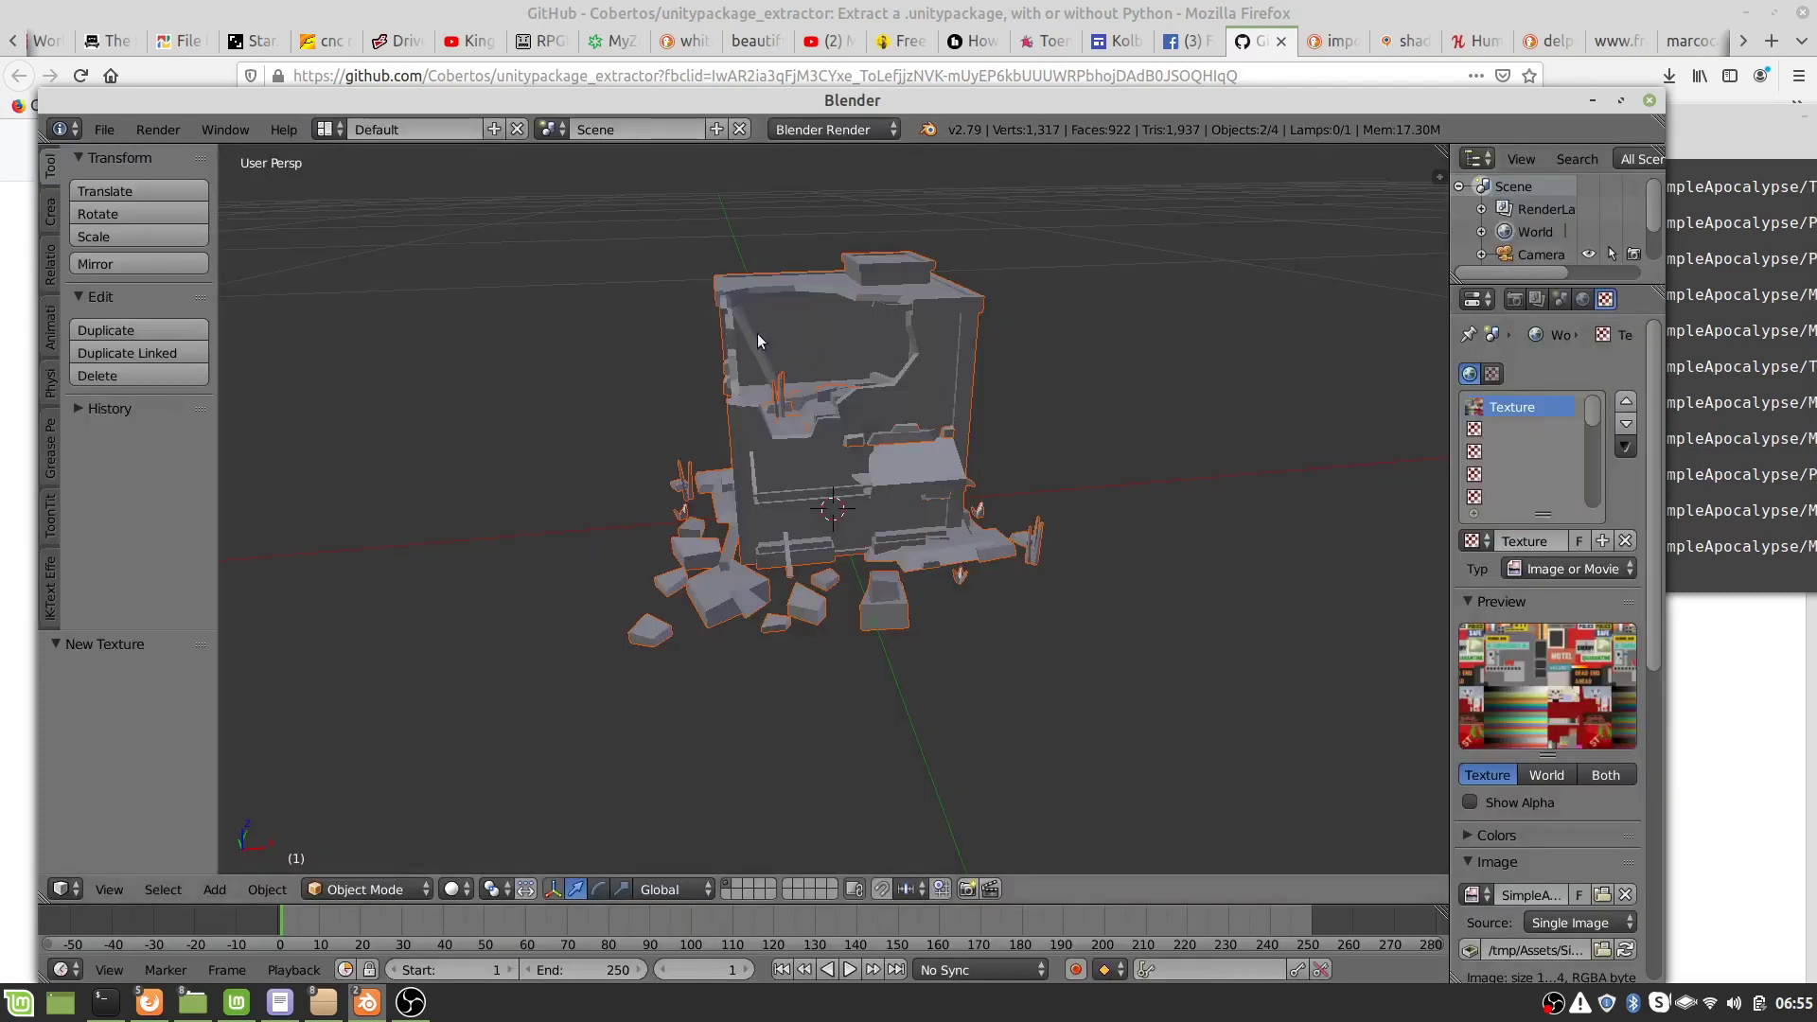
# - Switch the viewport to Textured shading and orbit around the shop
pyautogui.click(453, 889)
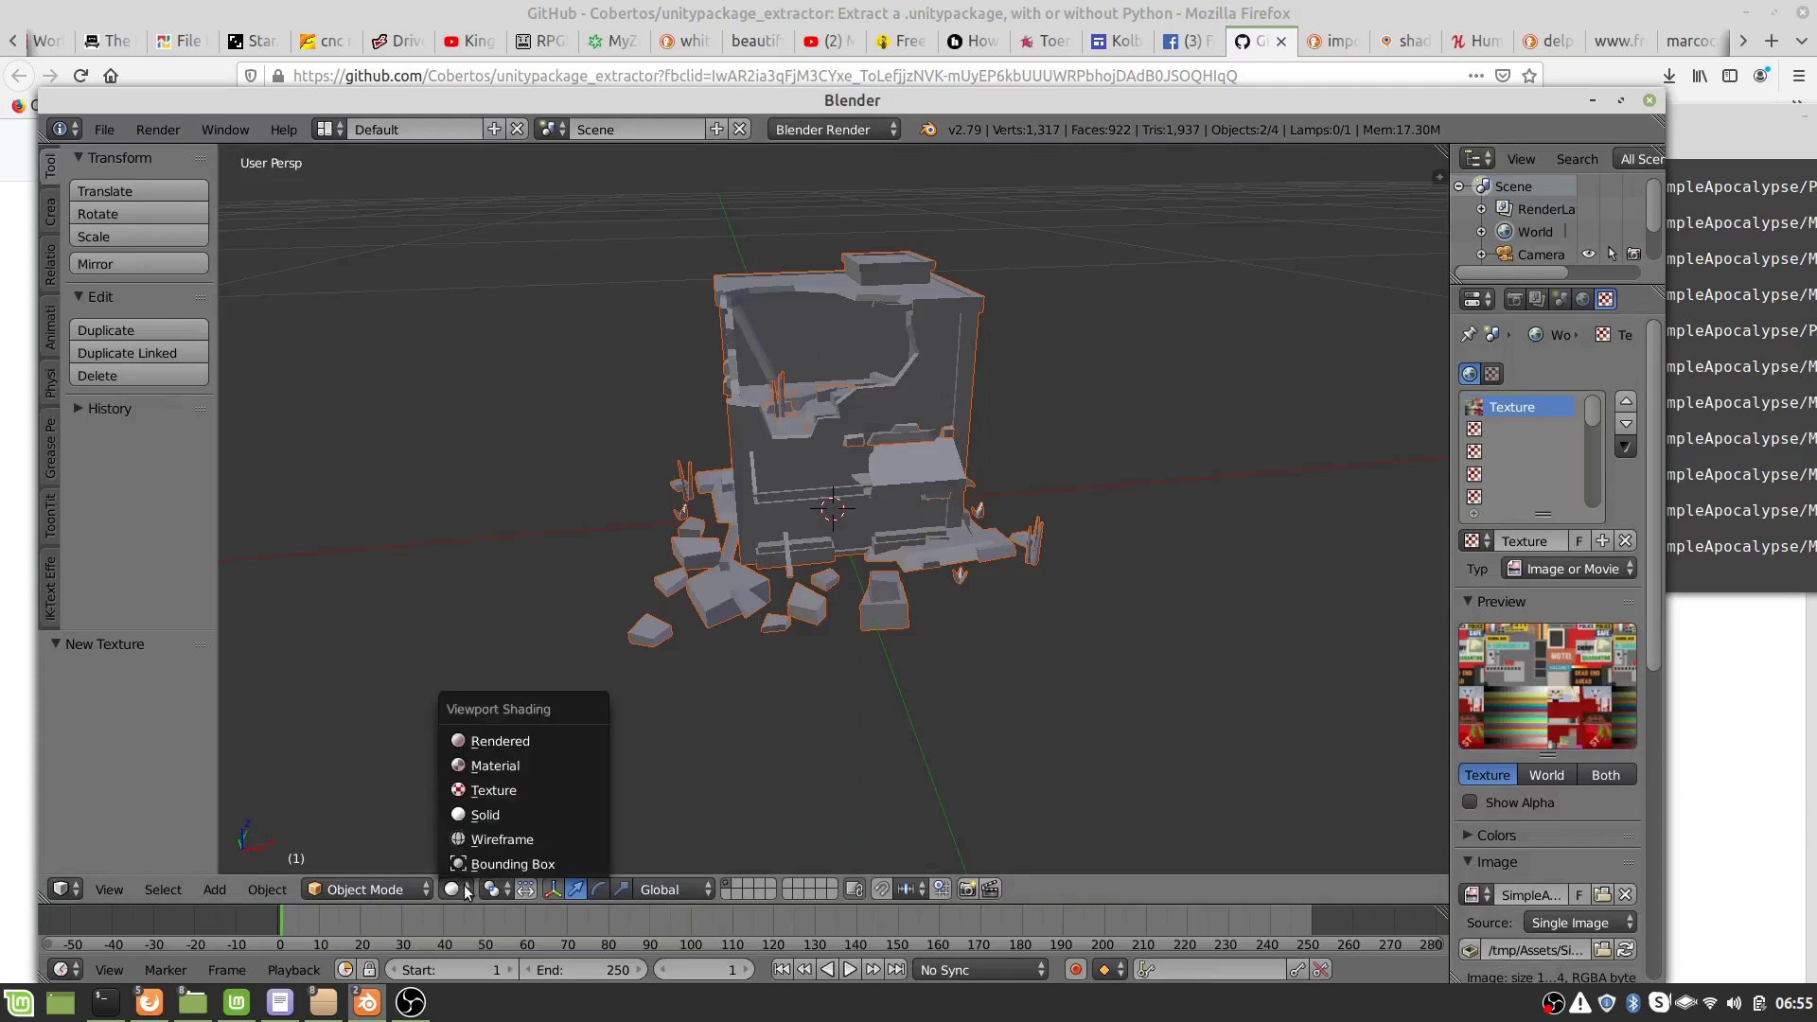
pyautogui.click(490, 785)
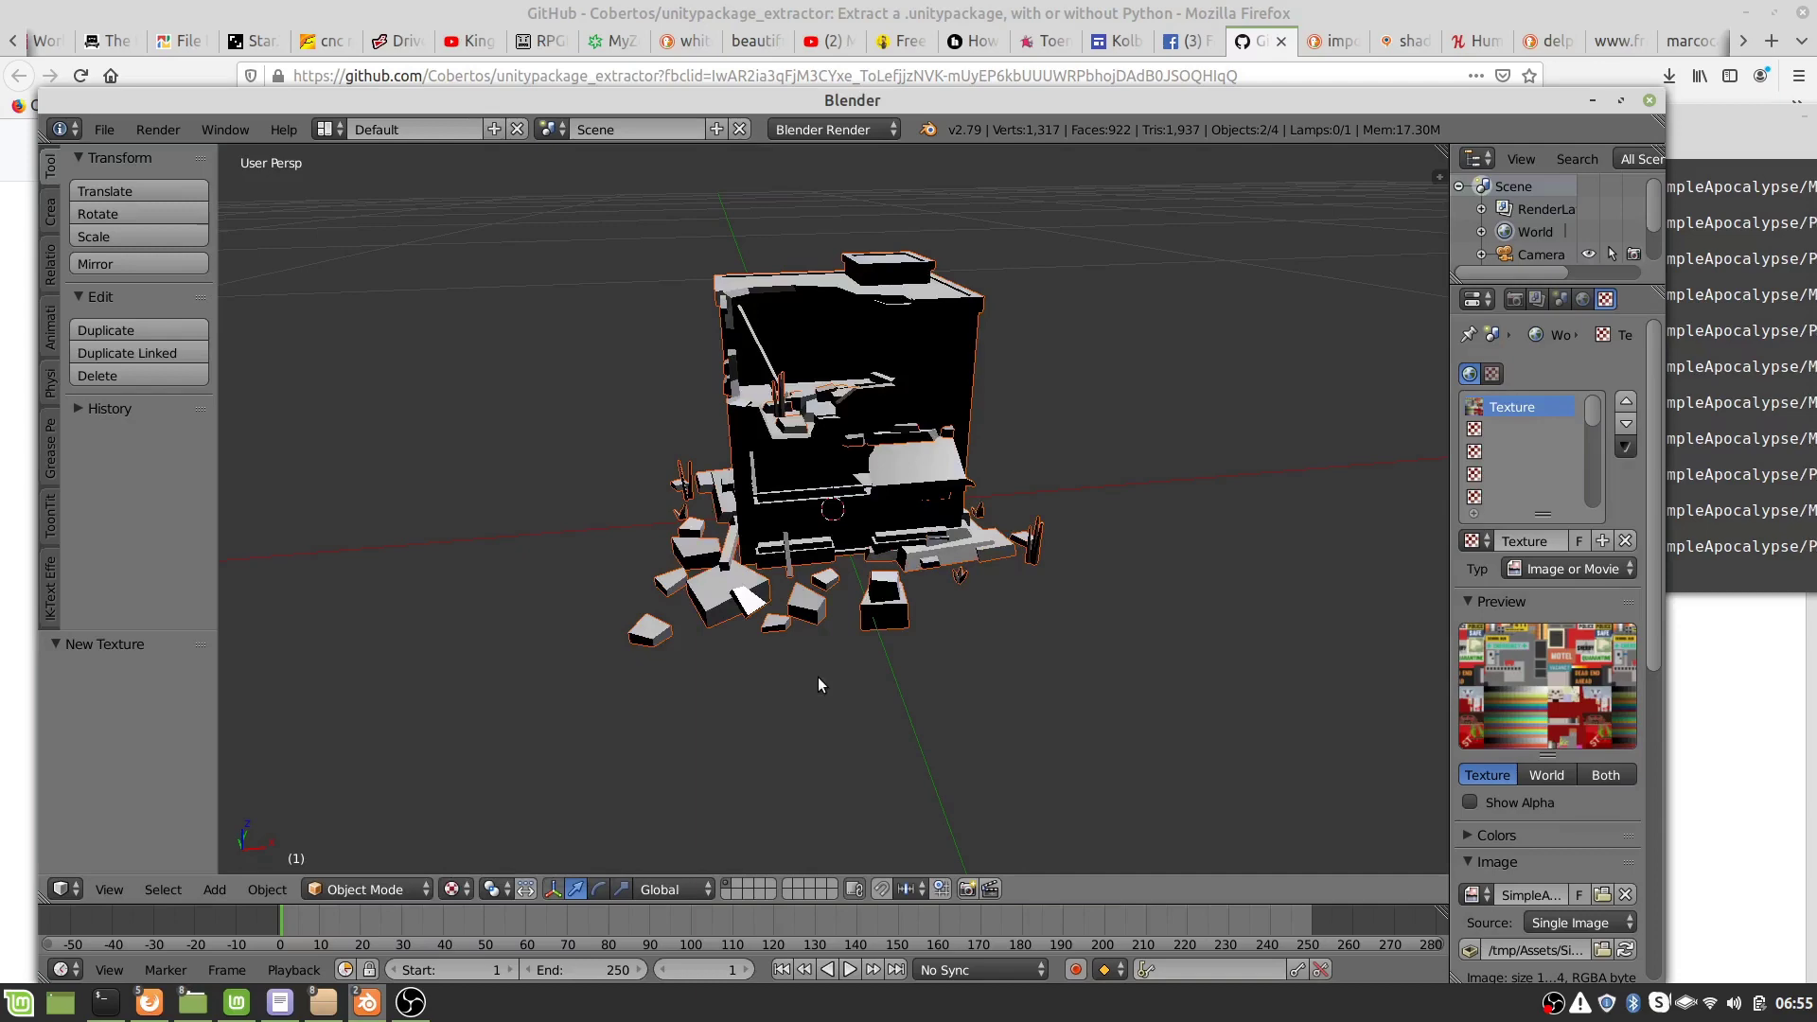
pyautogui.press('KP_4')
pyautogui.press('KP_4')
pyautogui.press('KP_4')
pyautogui.press('KP_4')
pyautogui.press('KP_4')
pyautogui.press('KP_4')
pyautogui.press('KP_4')
pyautogui.press('KP_4')
pyautogui.press('KP_4')
pyautogui.press('KP_4')
pyautogui.press('KP_4')
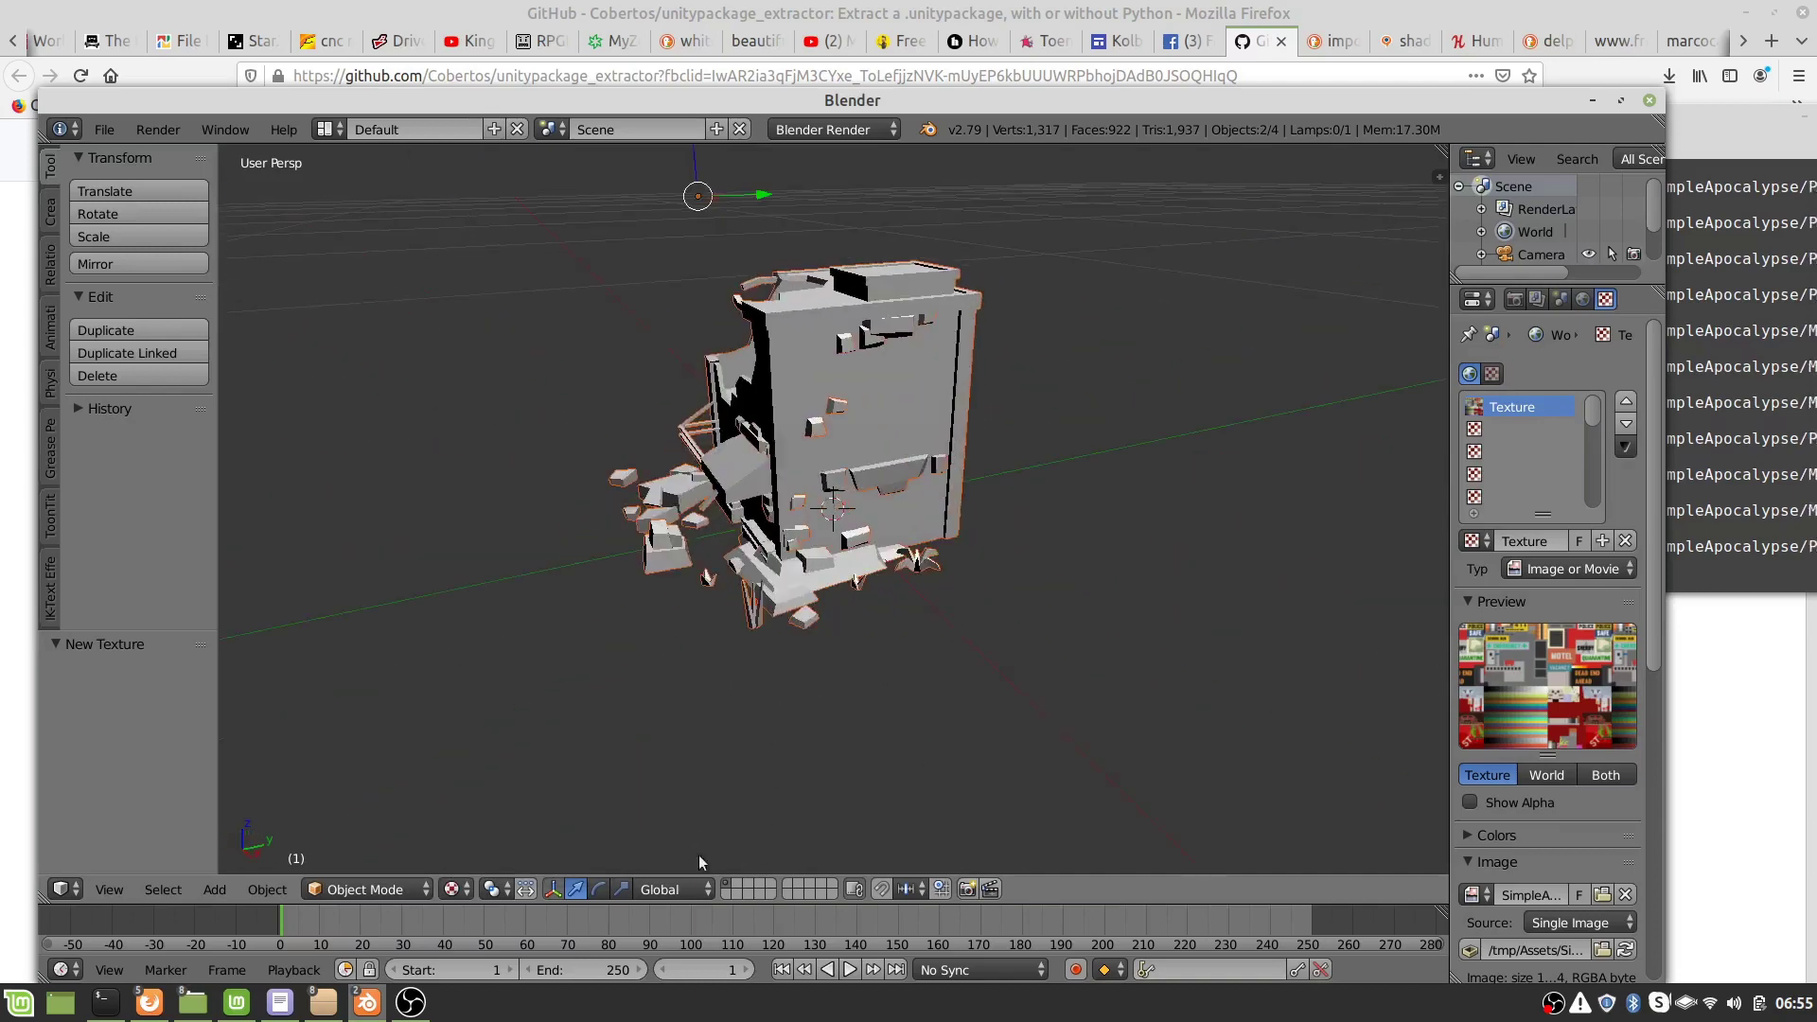
# - Change to Material shading and load SimpleApocalypse_Texture.png as the texture image
pyautogui.click(455, 889)
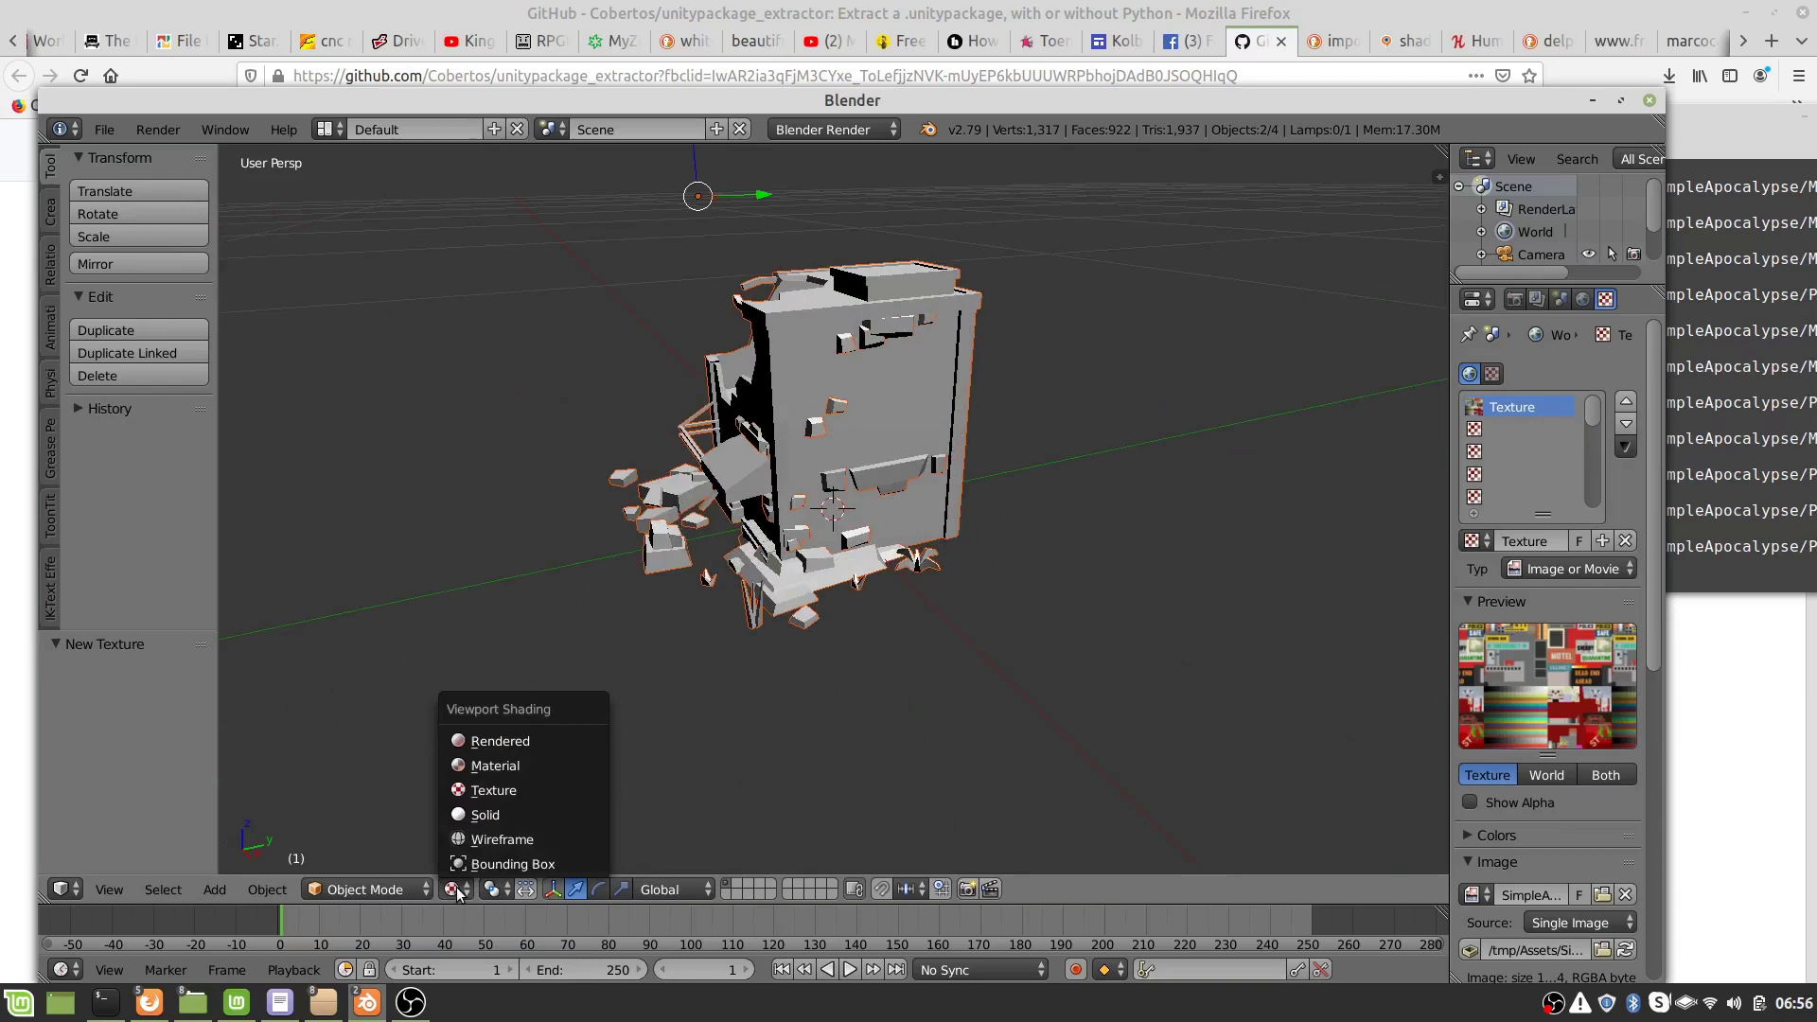
pyautogui.click(493, 766)
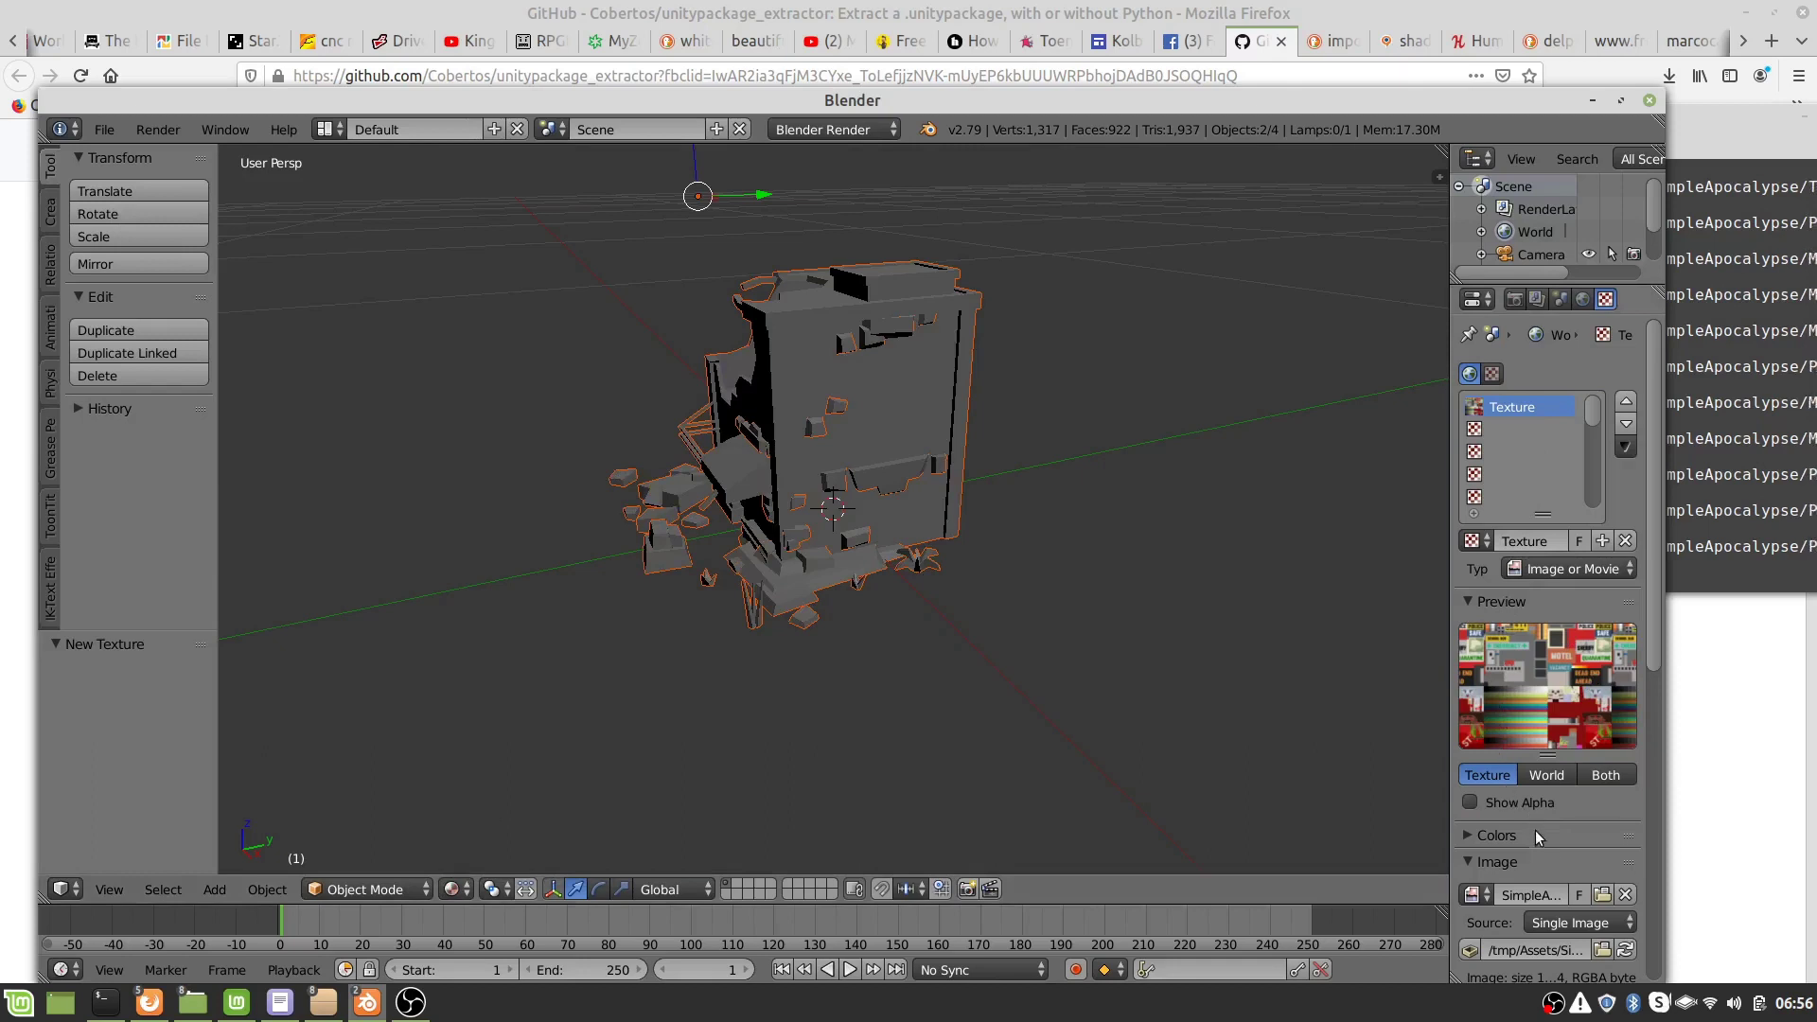
pyautogui.click(1599, 894)
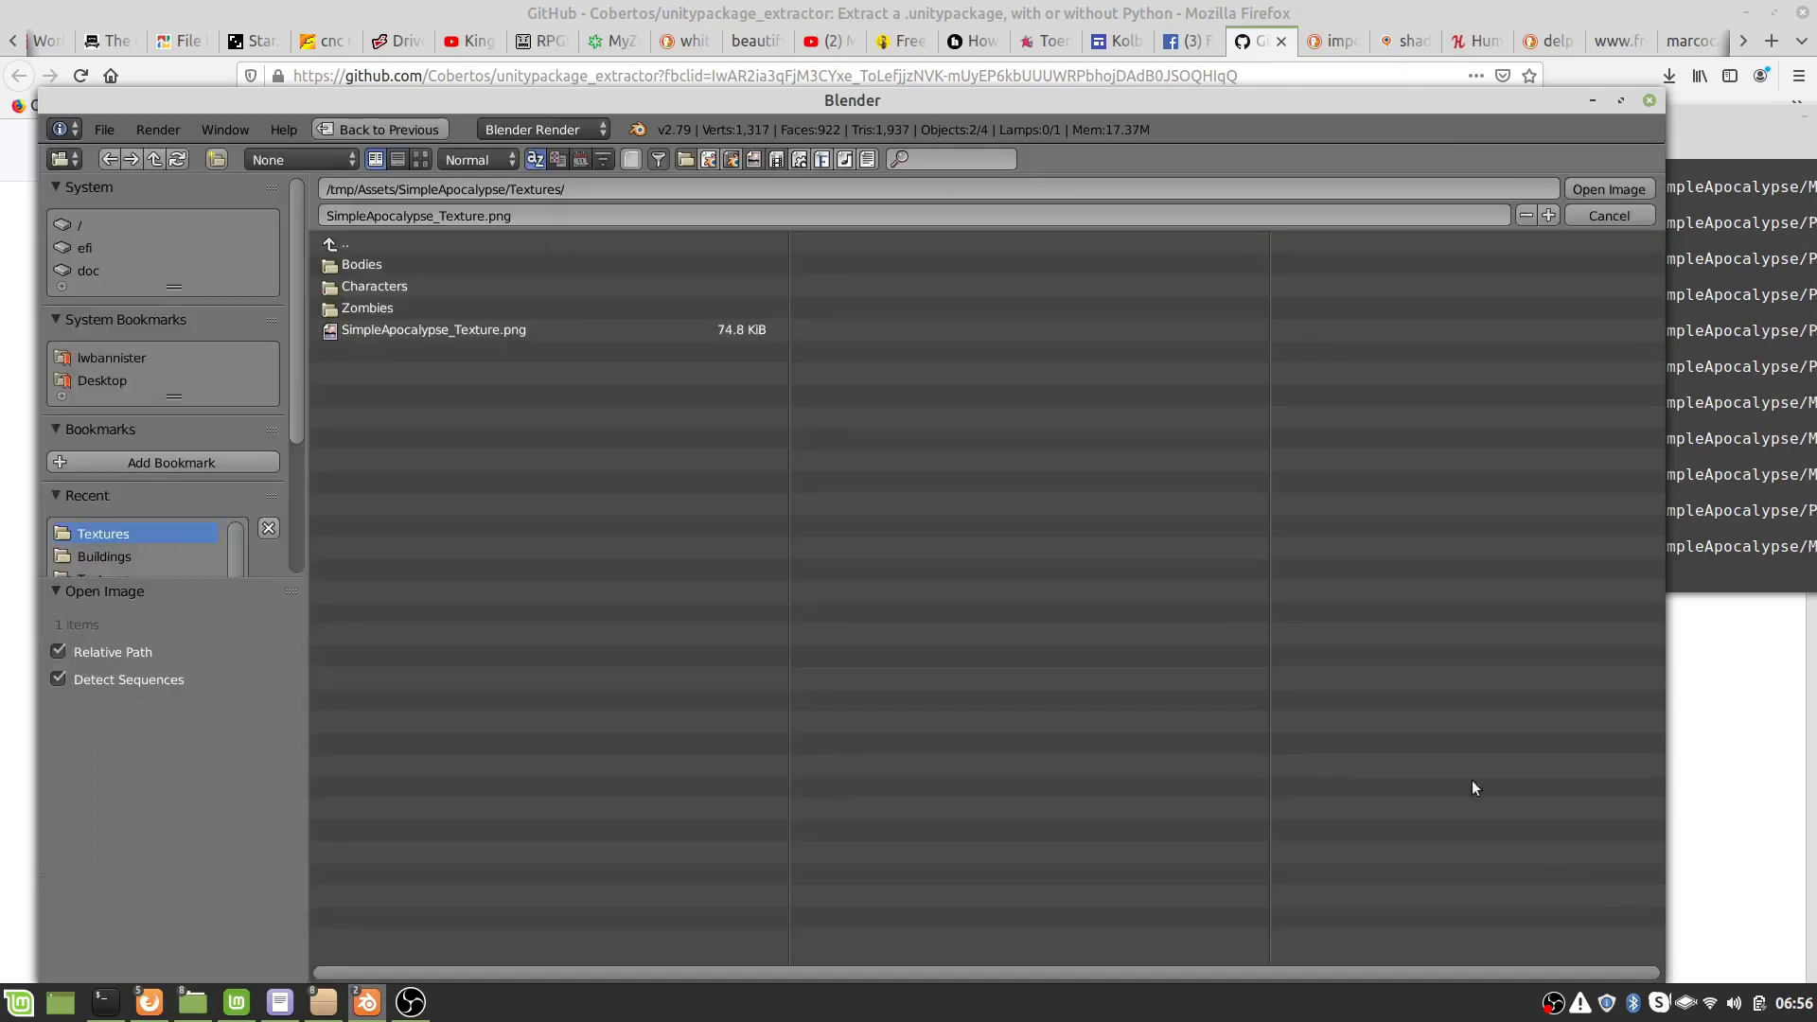
pyautogui.doubleClick(392, 330)
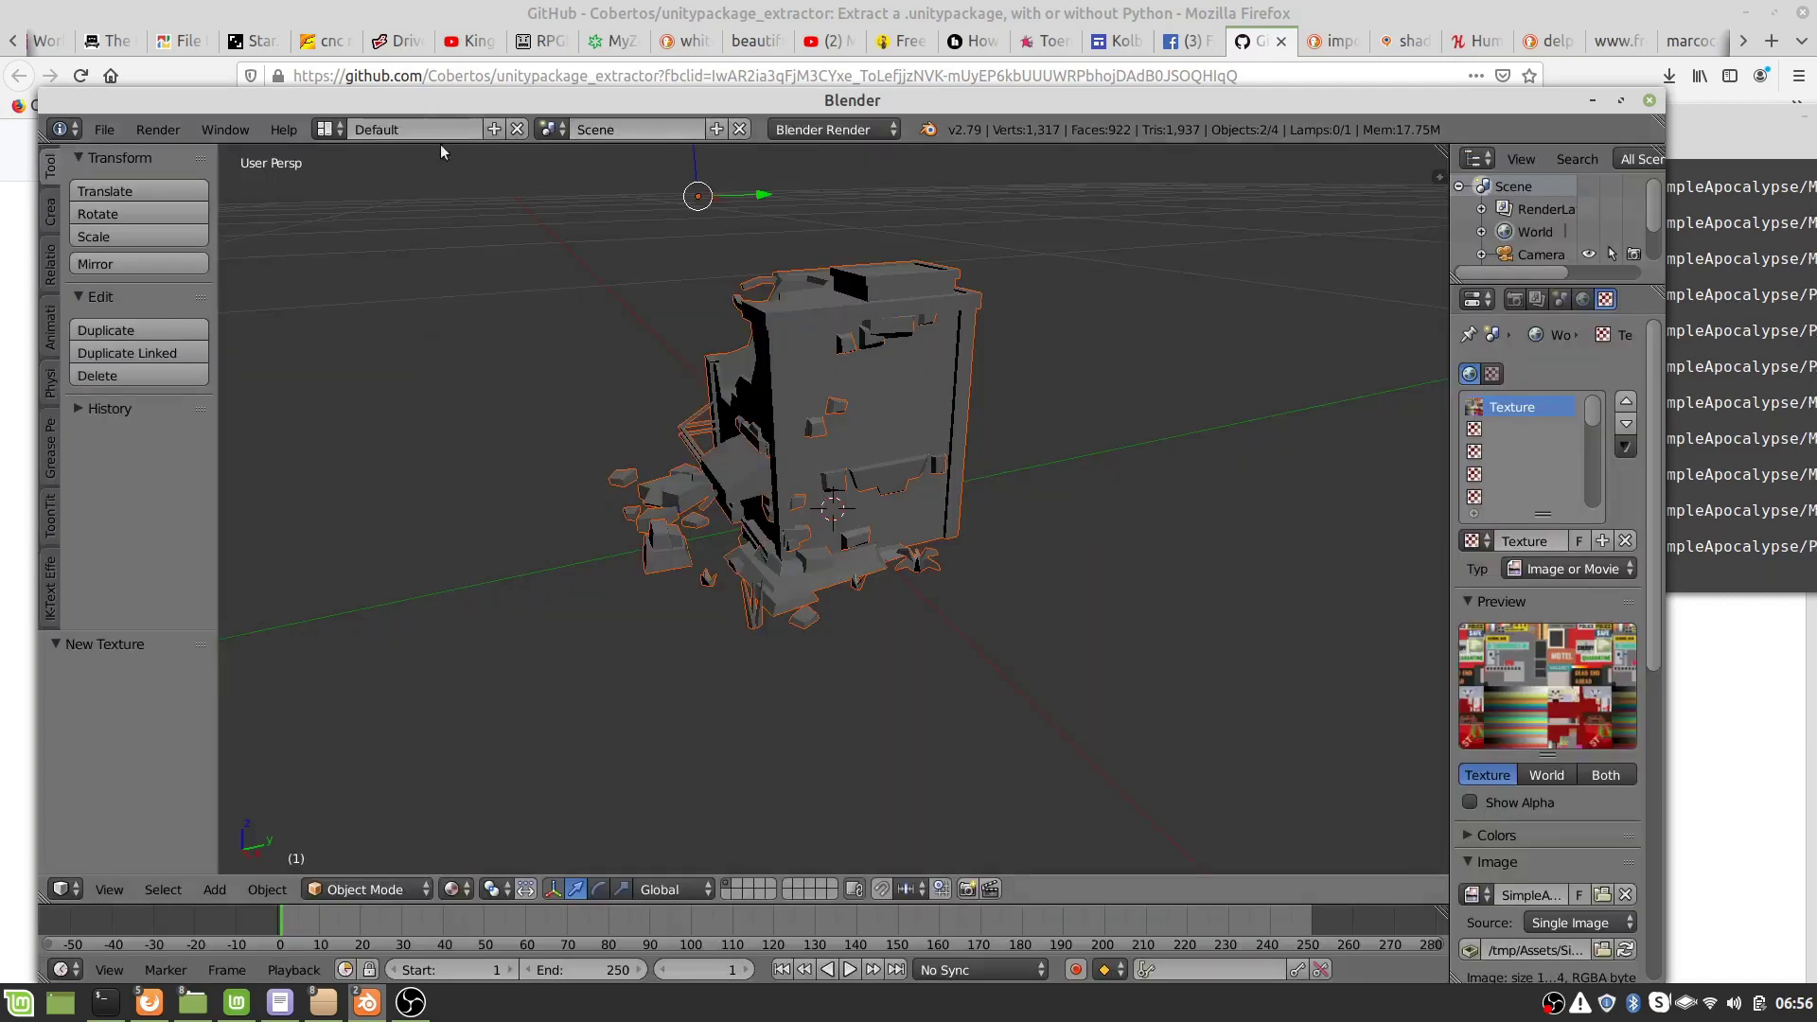
# - Render a first image of the scene
pyautogui.click(175, 132)
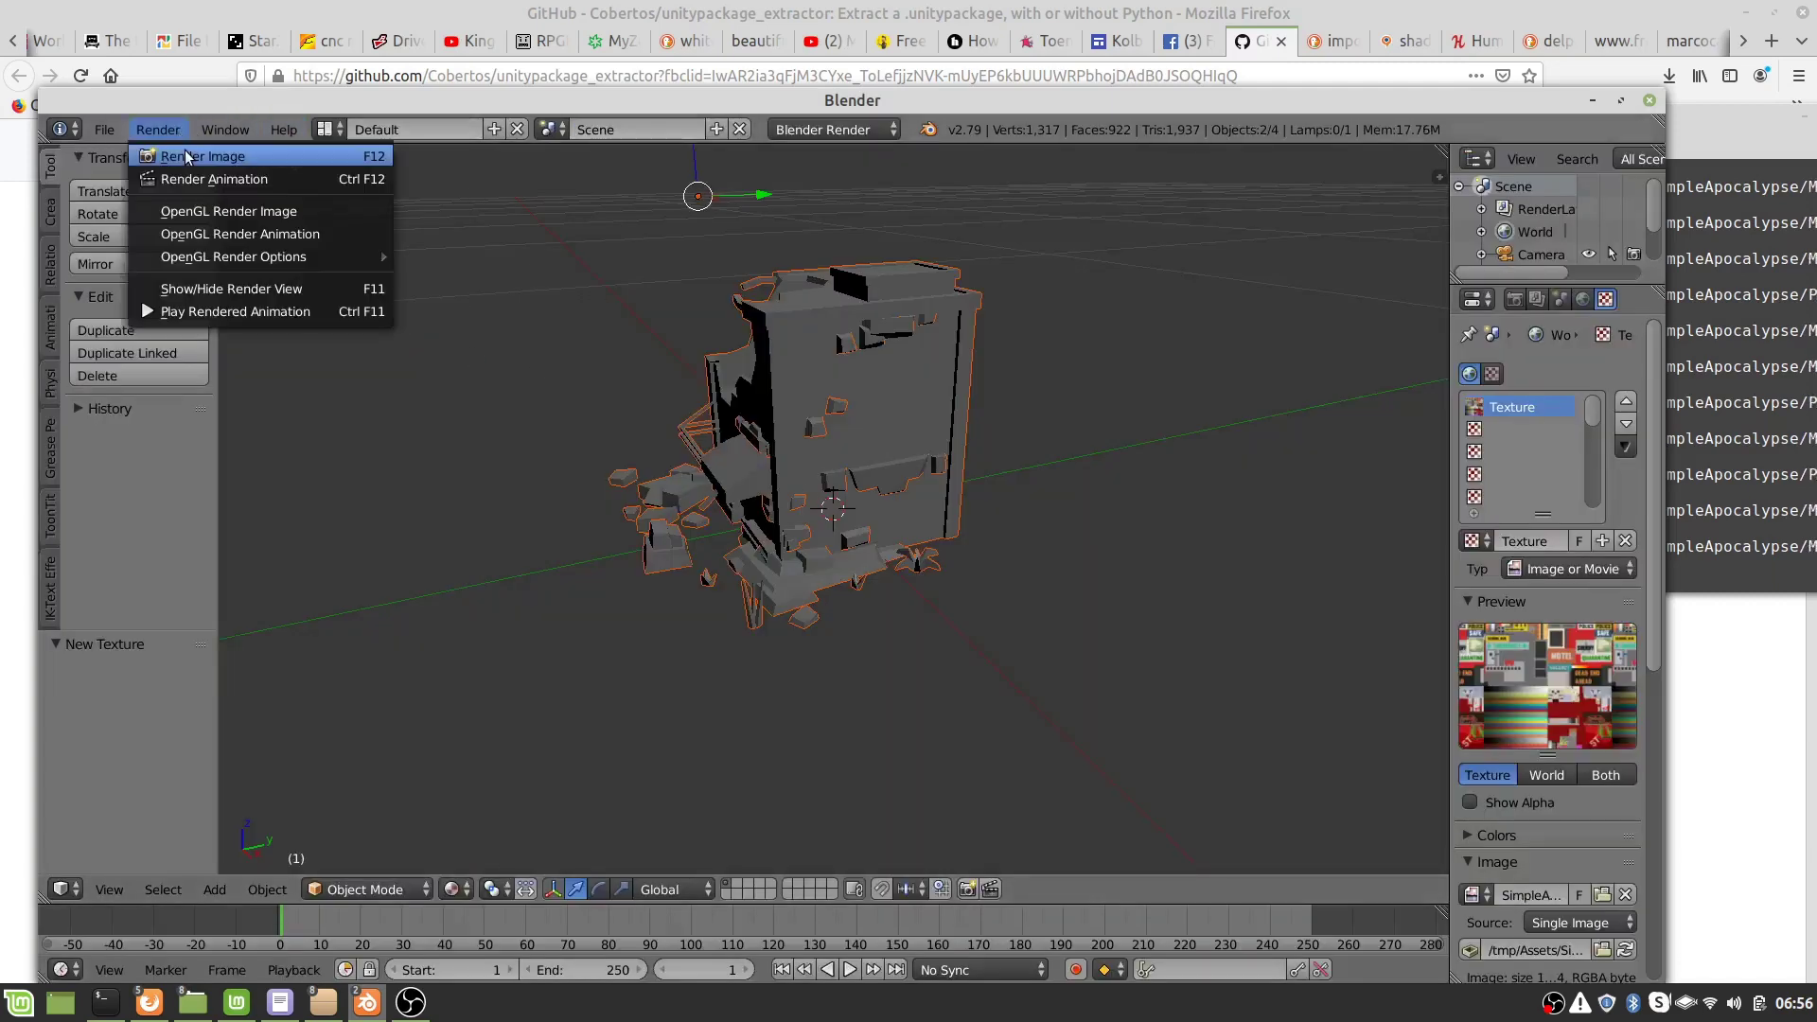
pyautogui.click(187, 156)
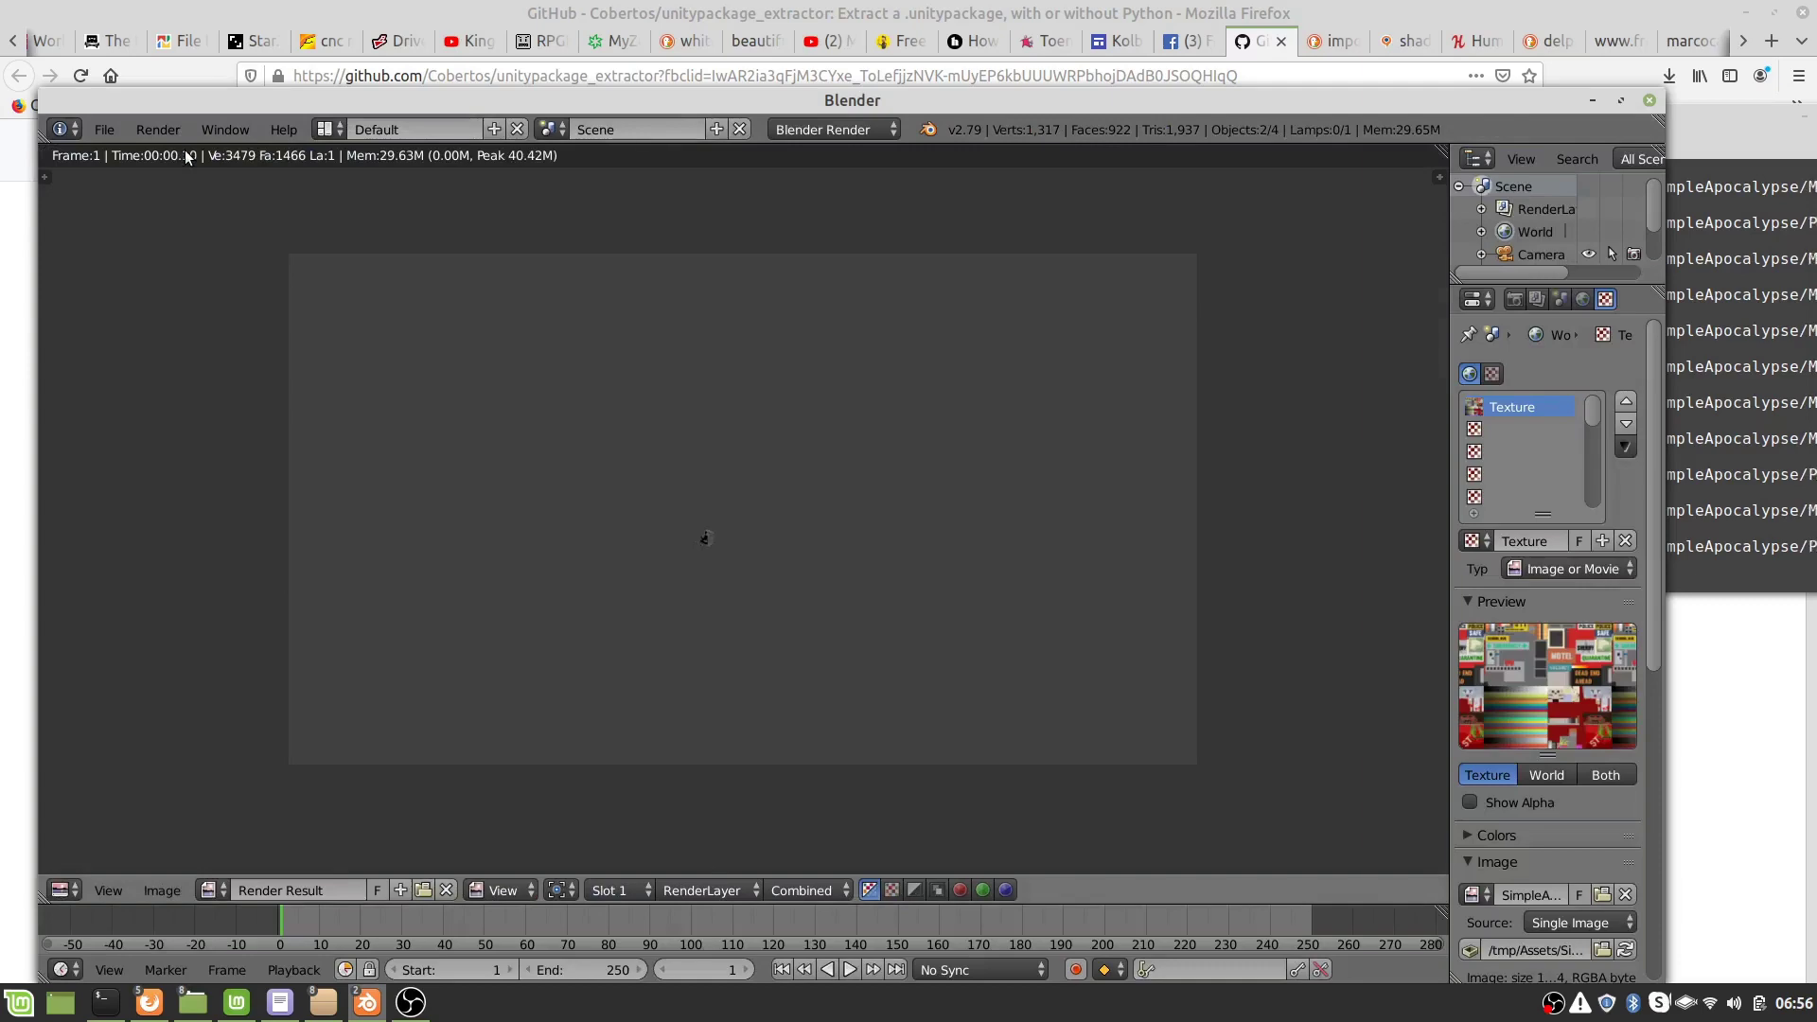
pyautogui.press('Escape')
# - Align the camera to the current view and look through it
pyautogui.scroll(4, 532, 341)
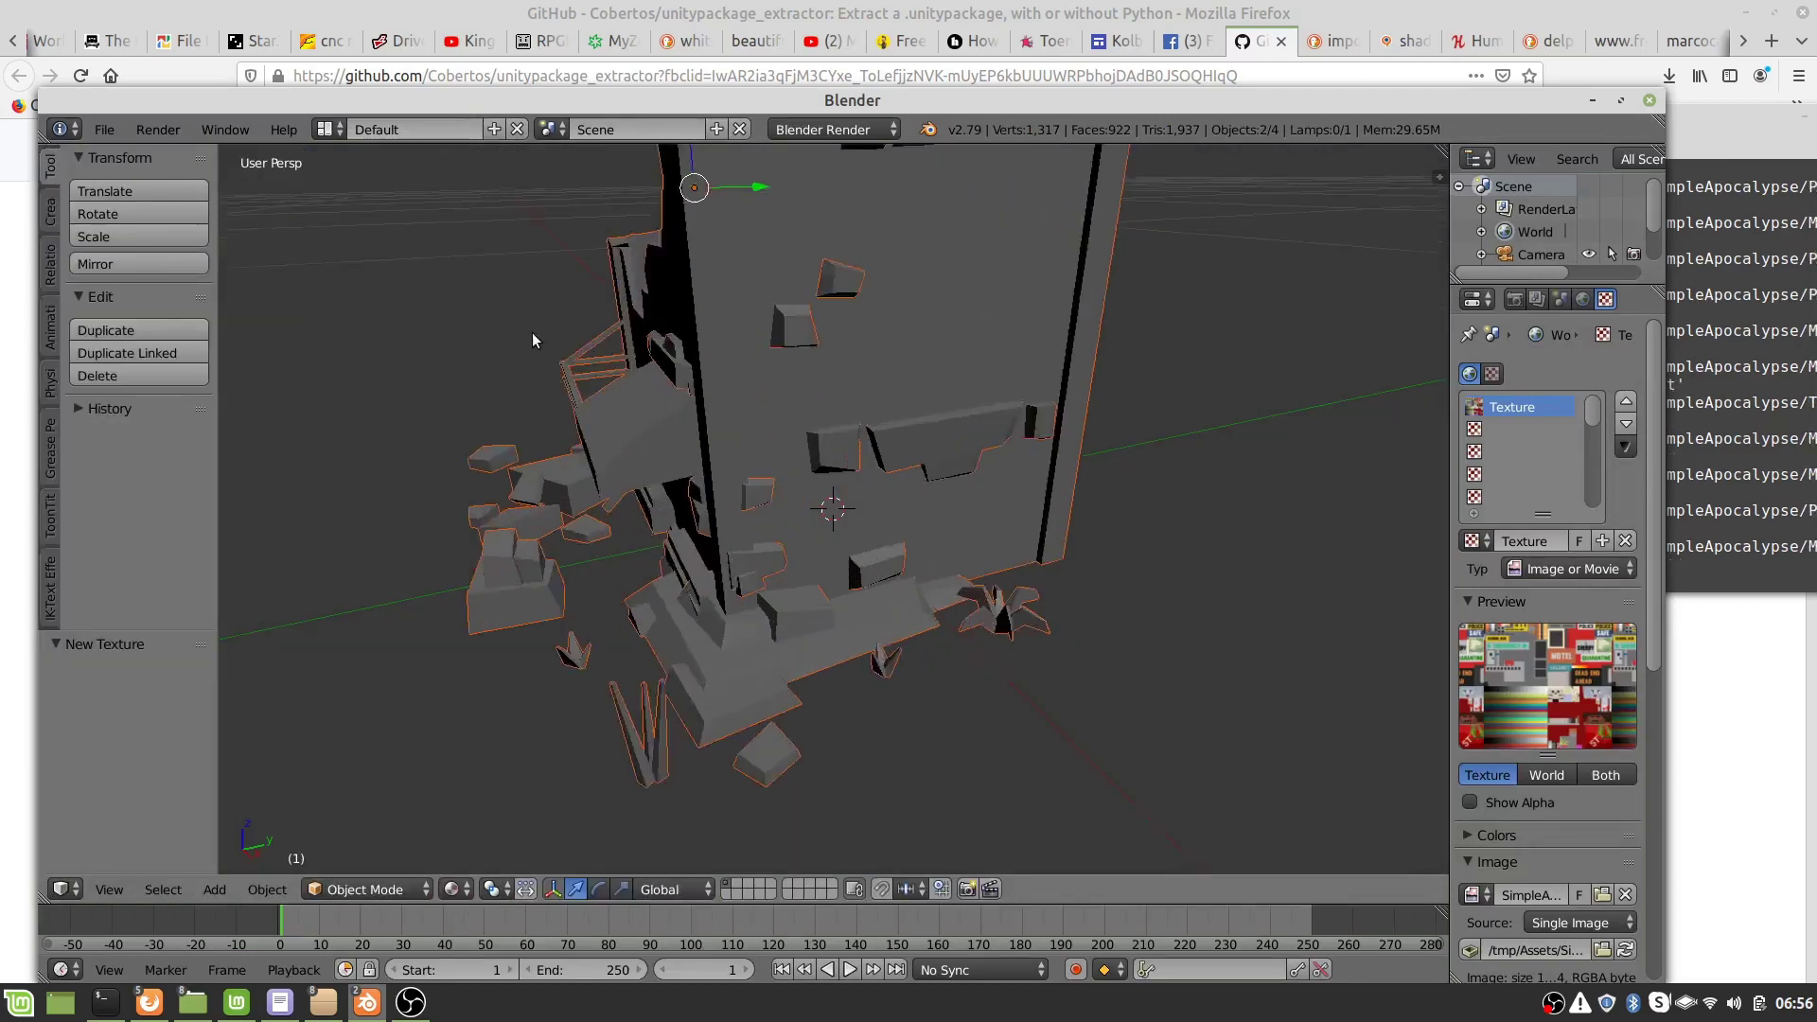
pyautogui.scroll(-5, 531, 341)
pyautogui.press('ctrl+alt+KP_0')
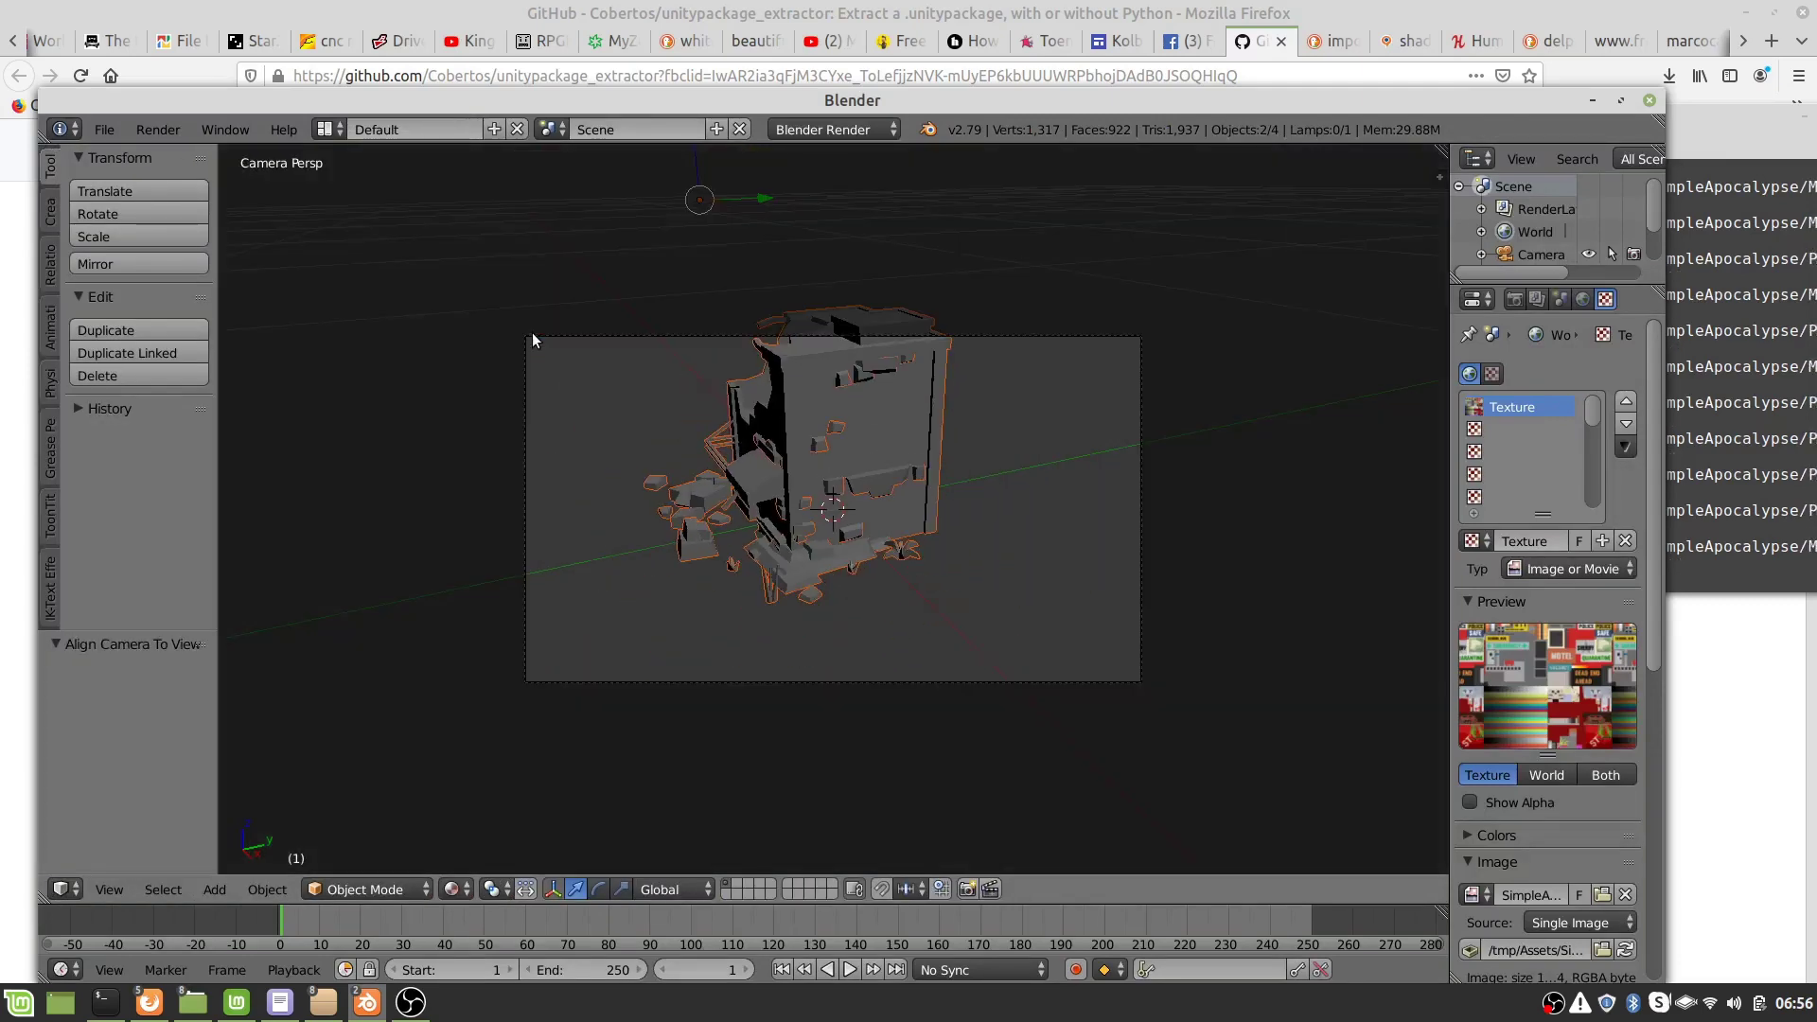
pyautogui.scroll(-3, 533, 337)
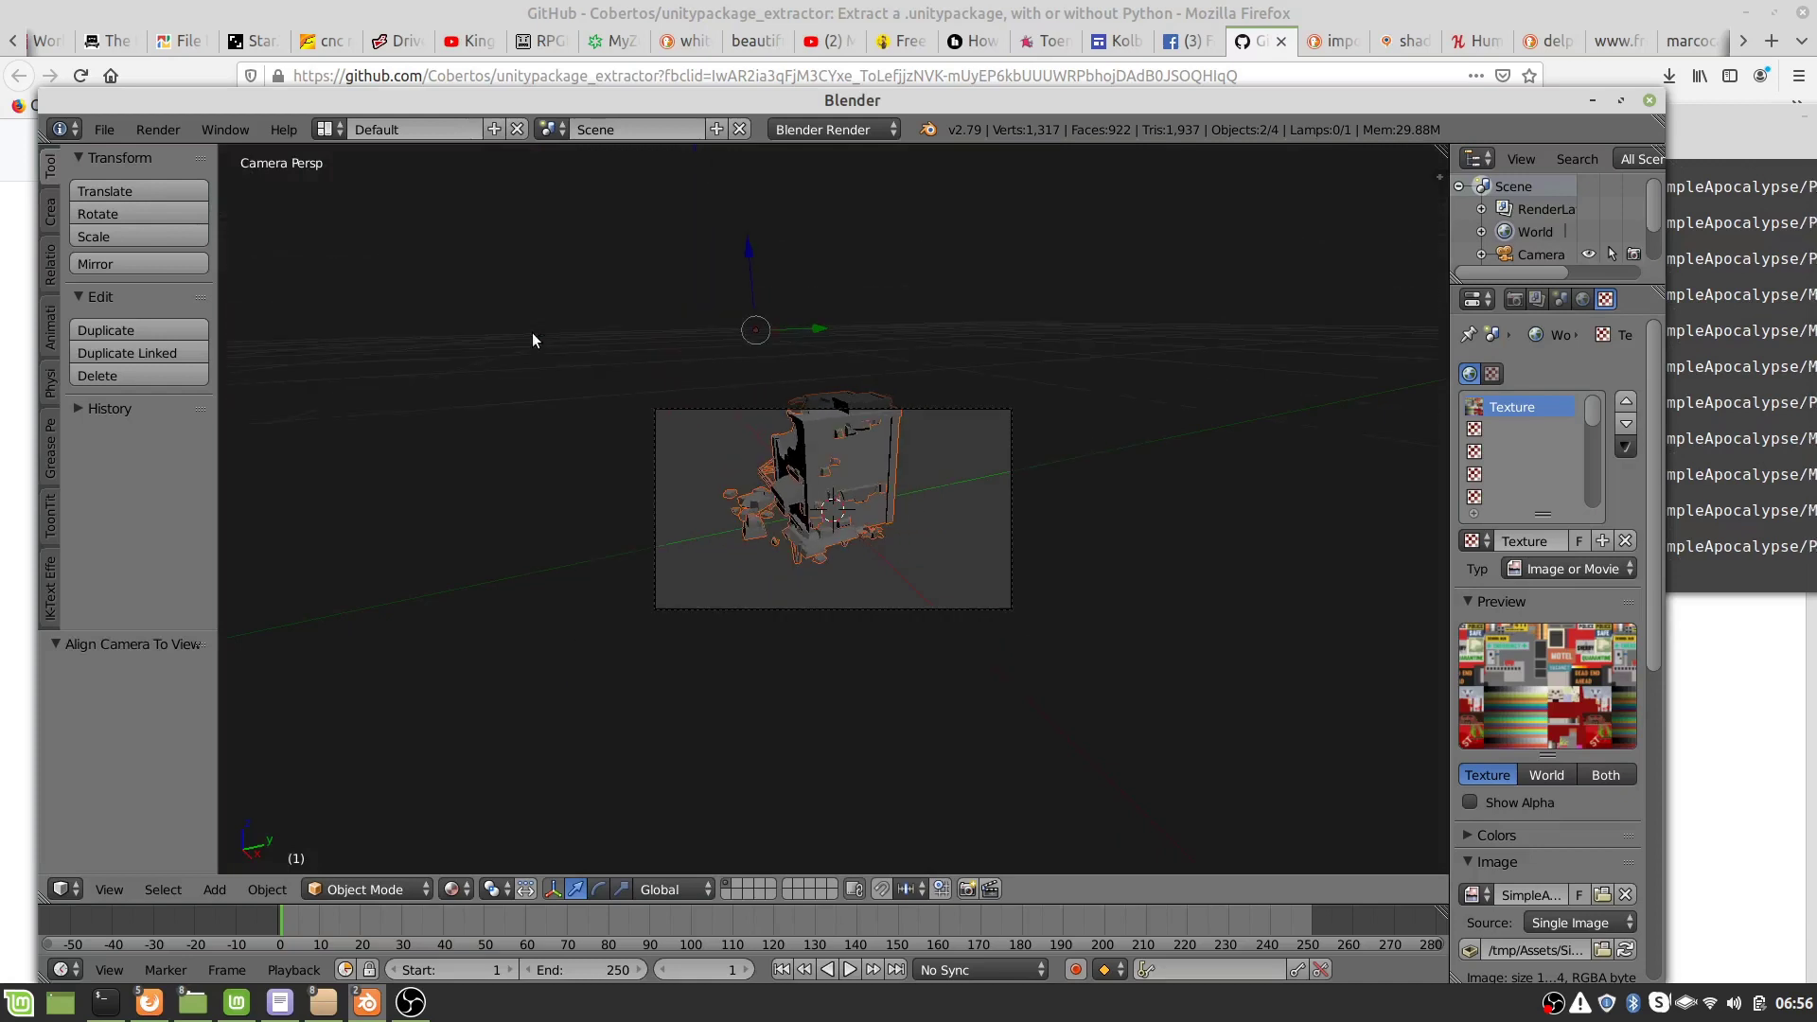
pyautogui.press('KP_0')
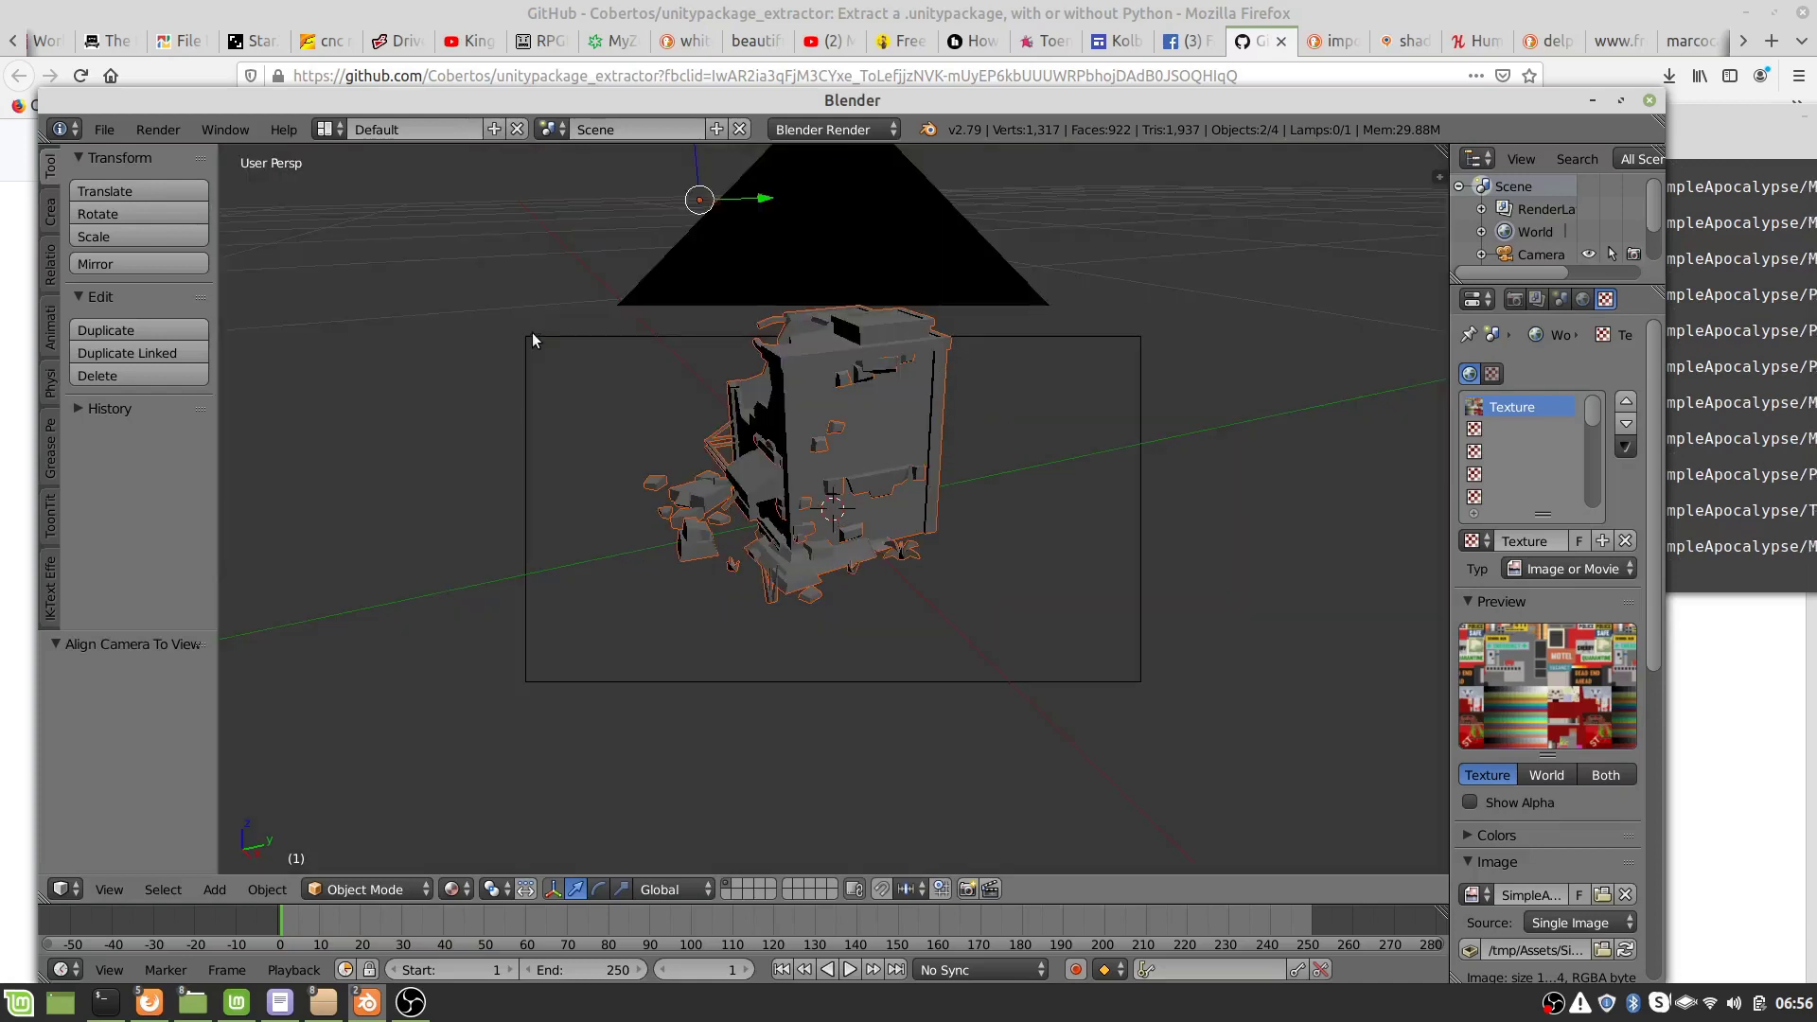
pyautogui.press('KP_0')
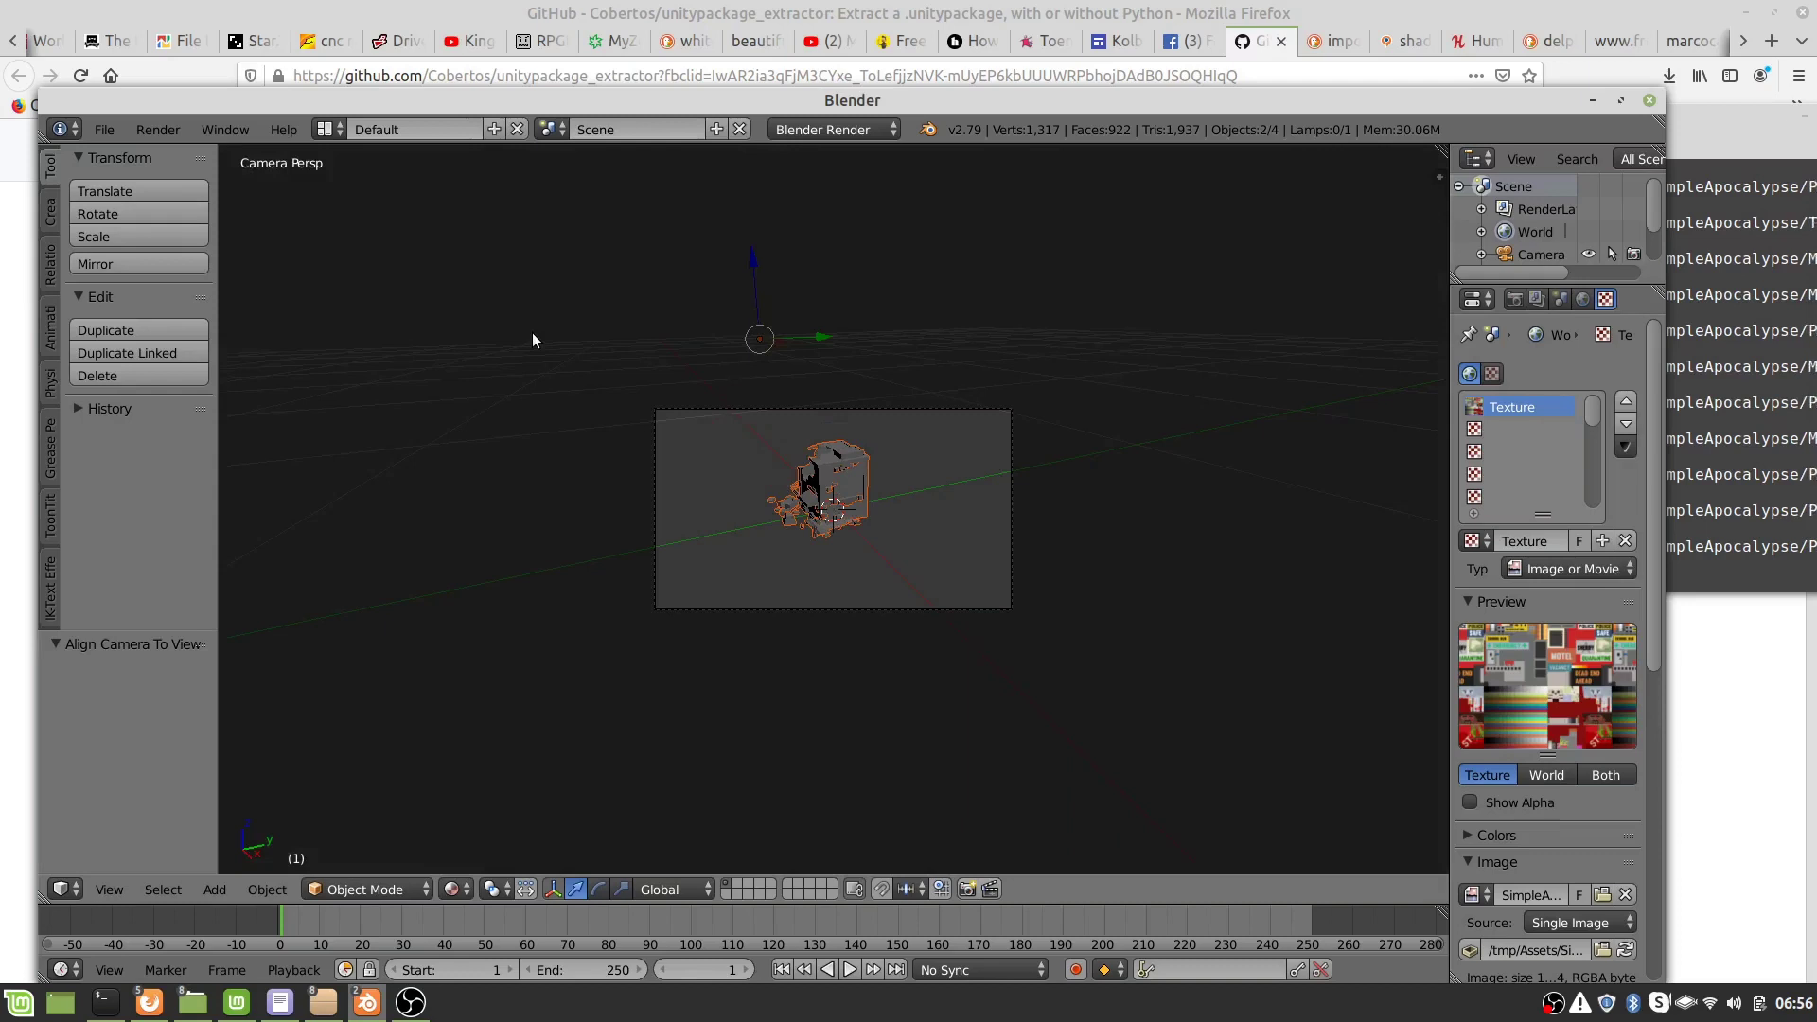
# - Render again from the camera, then show the World properties
pyautogui.click(159, 130)
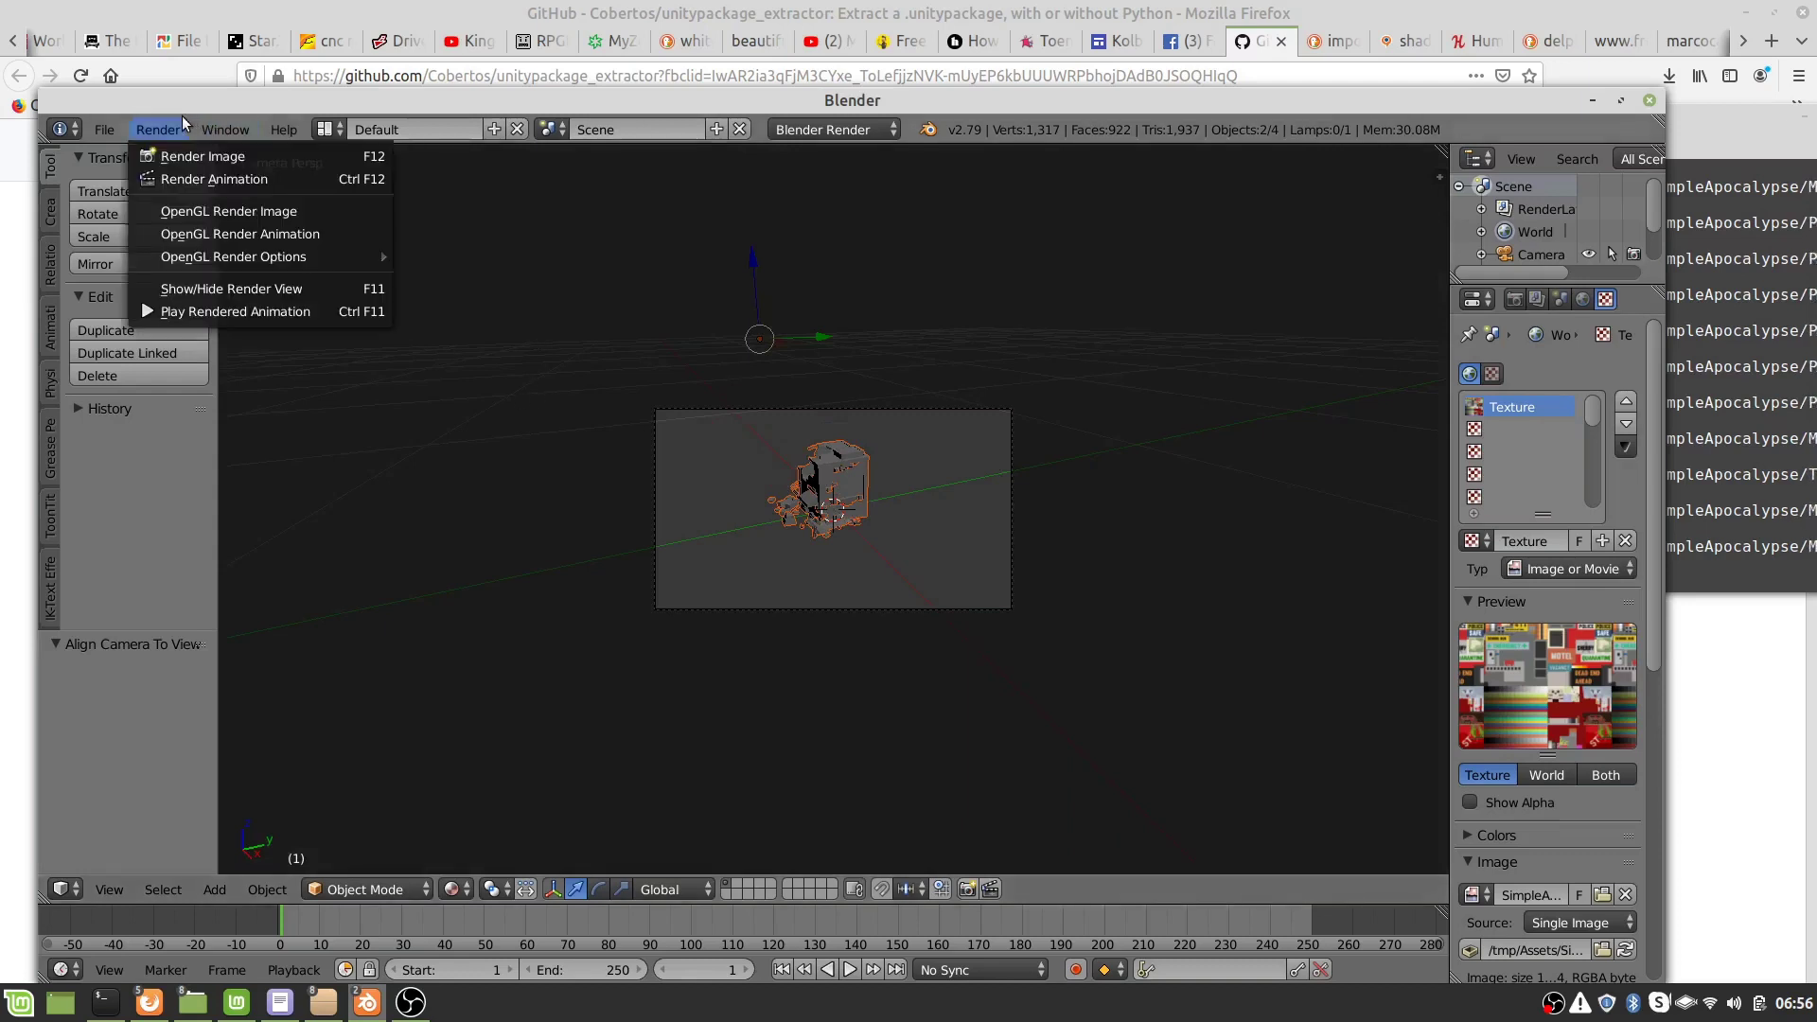
pyautogui.click(193, 157)
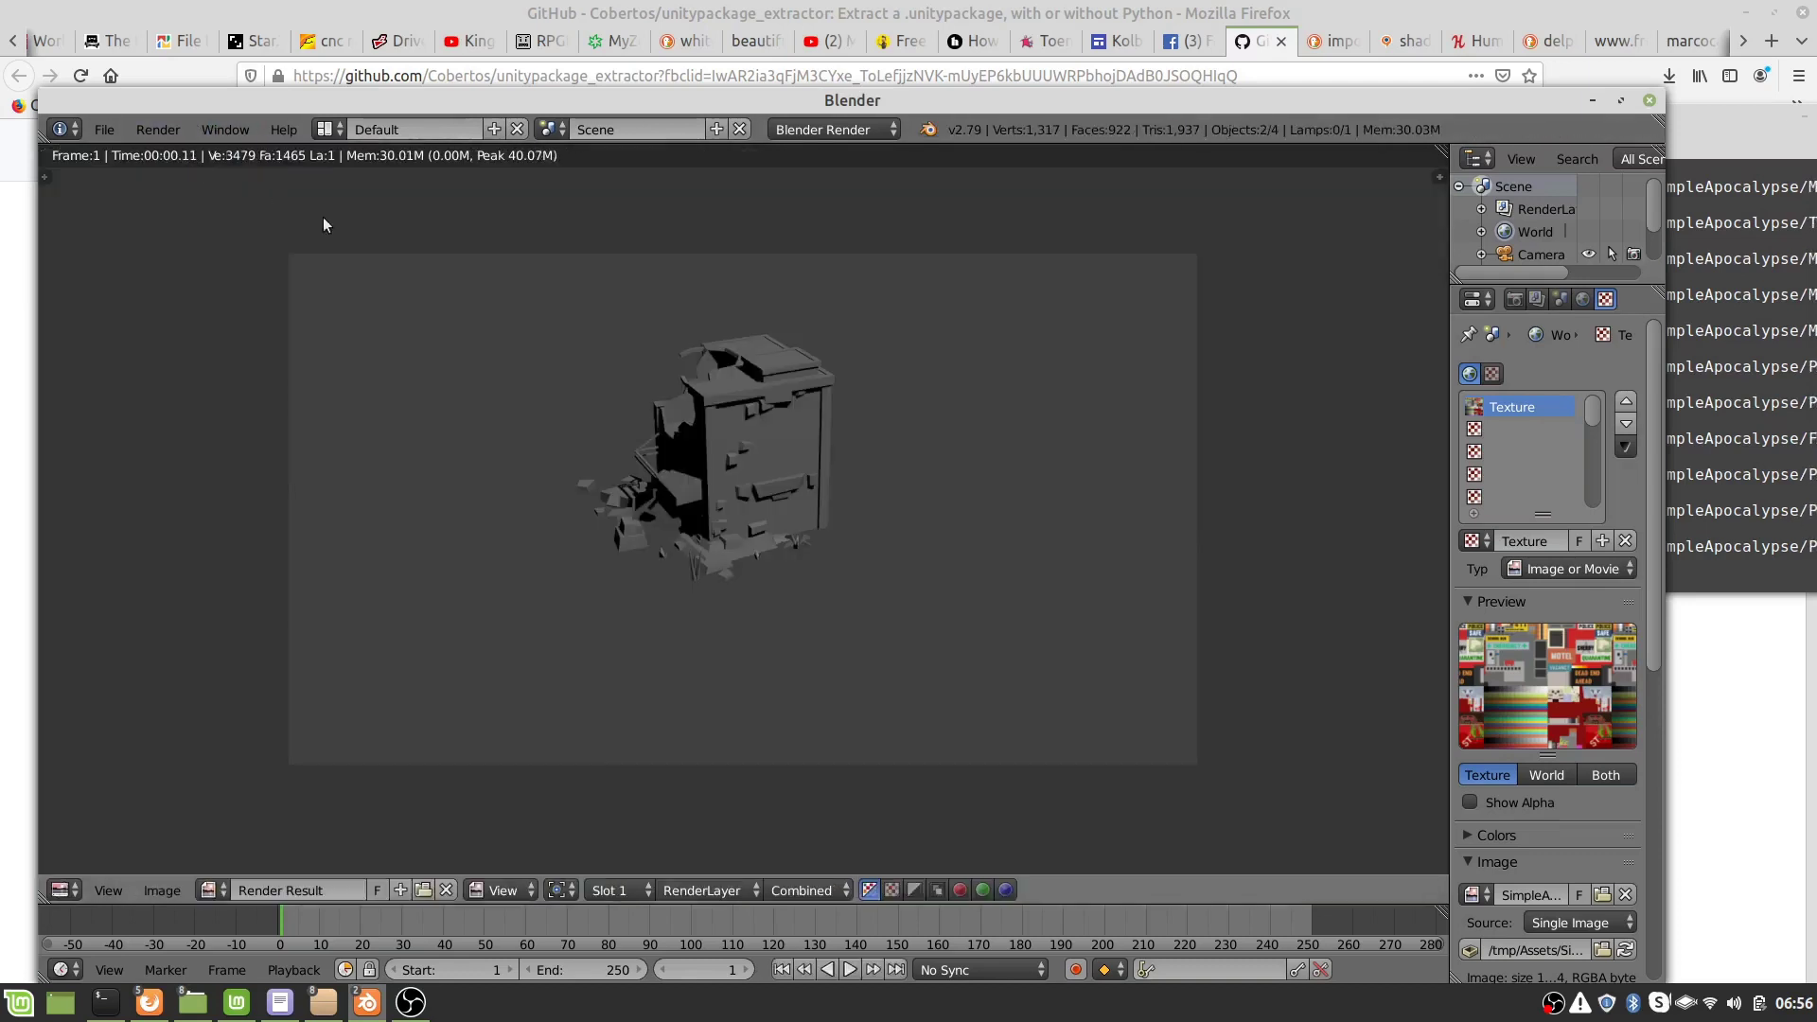
pyautogui.press('Escape')
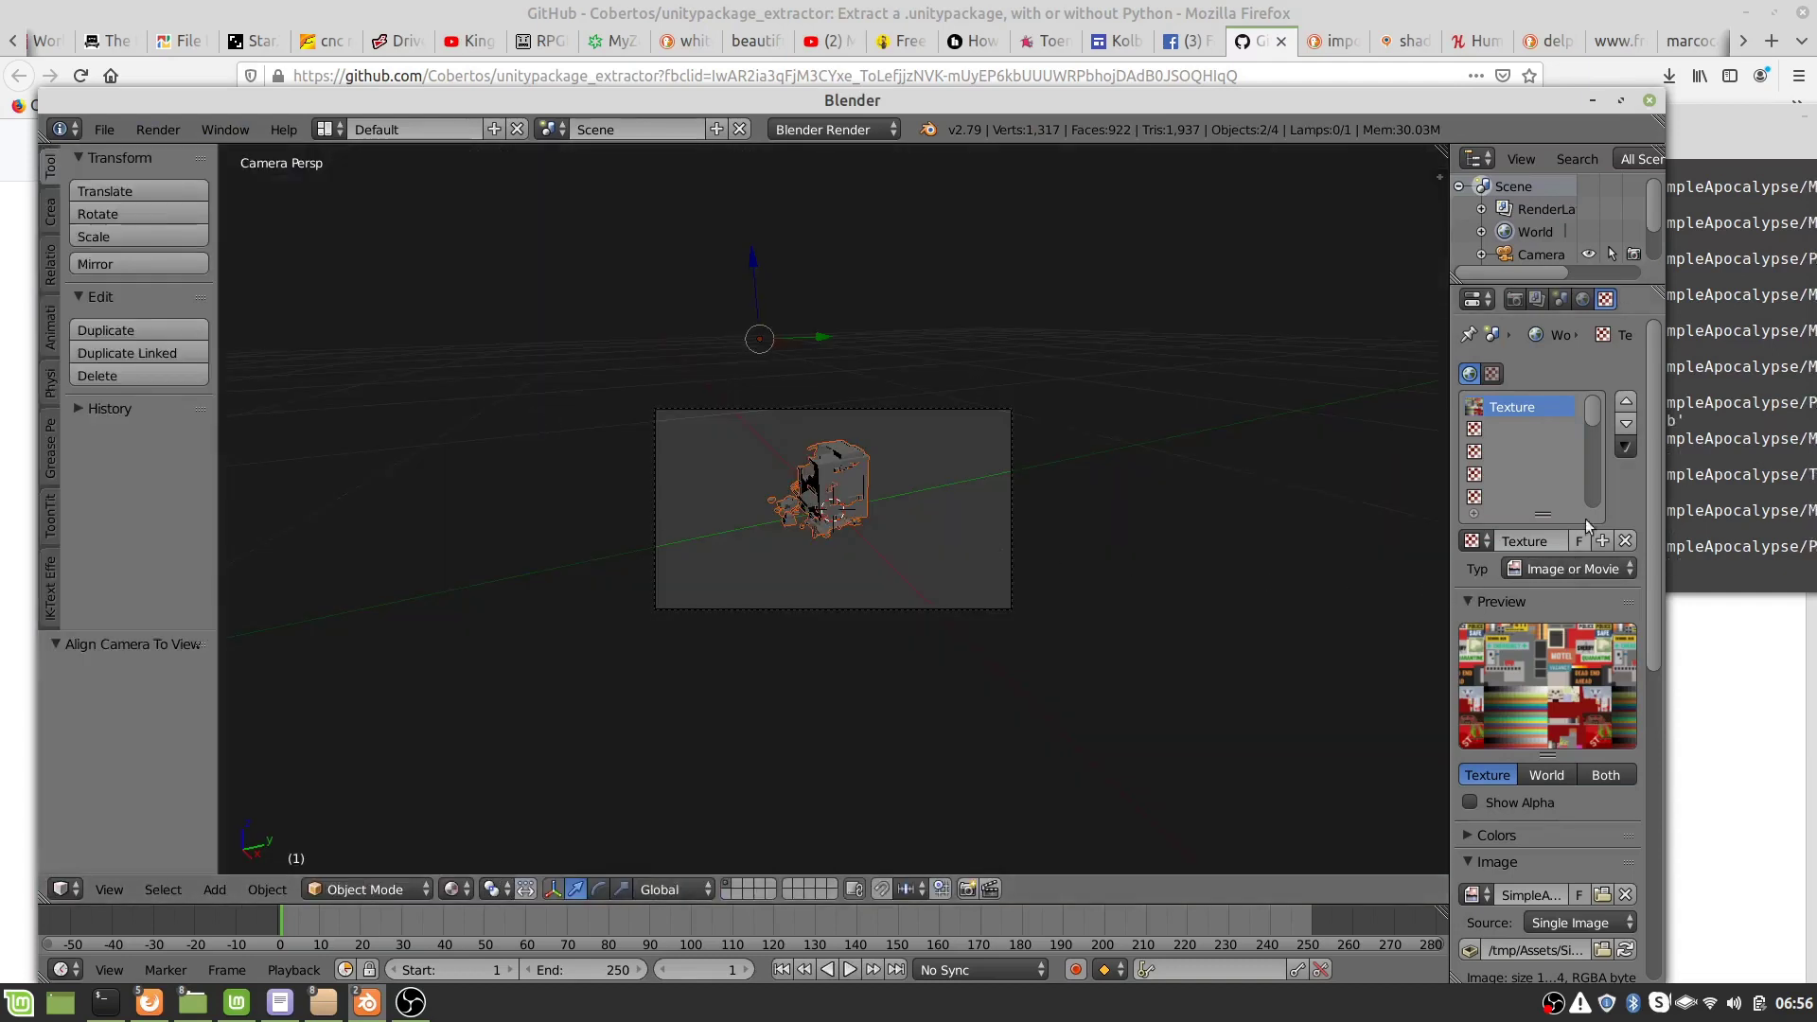
pyautogui.click(1580, 300)
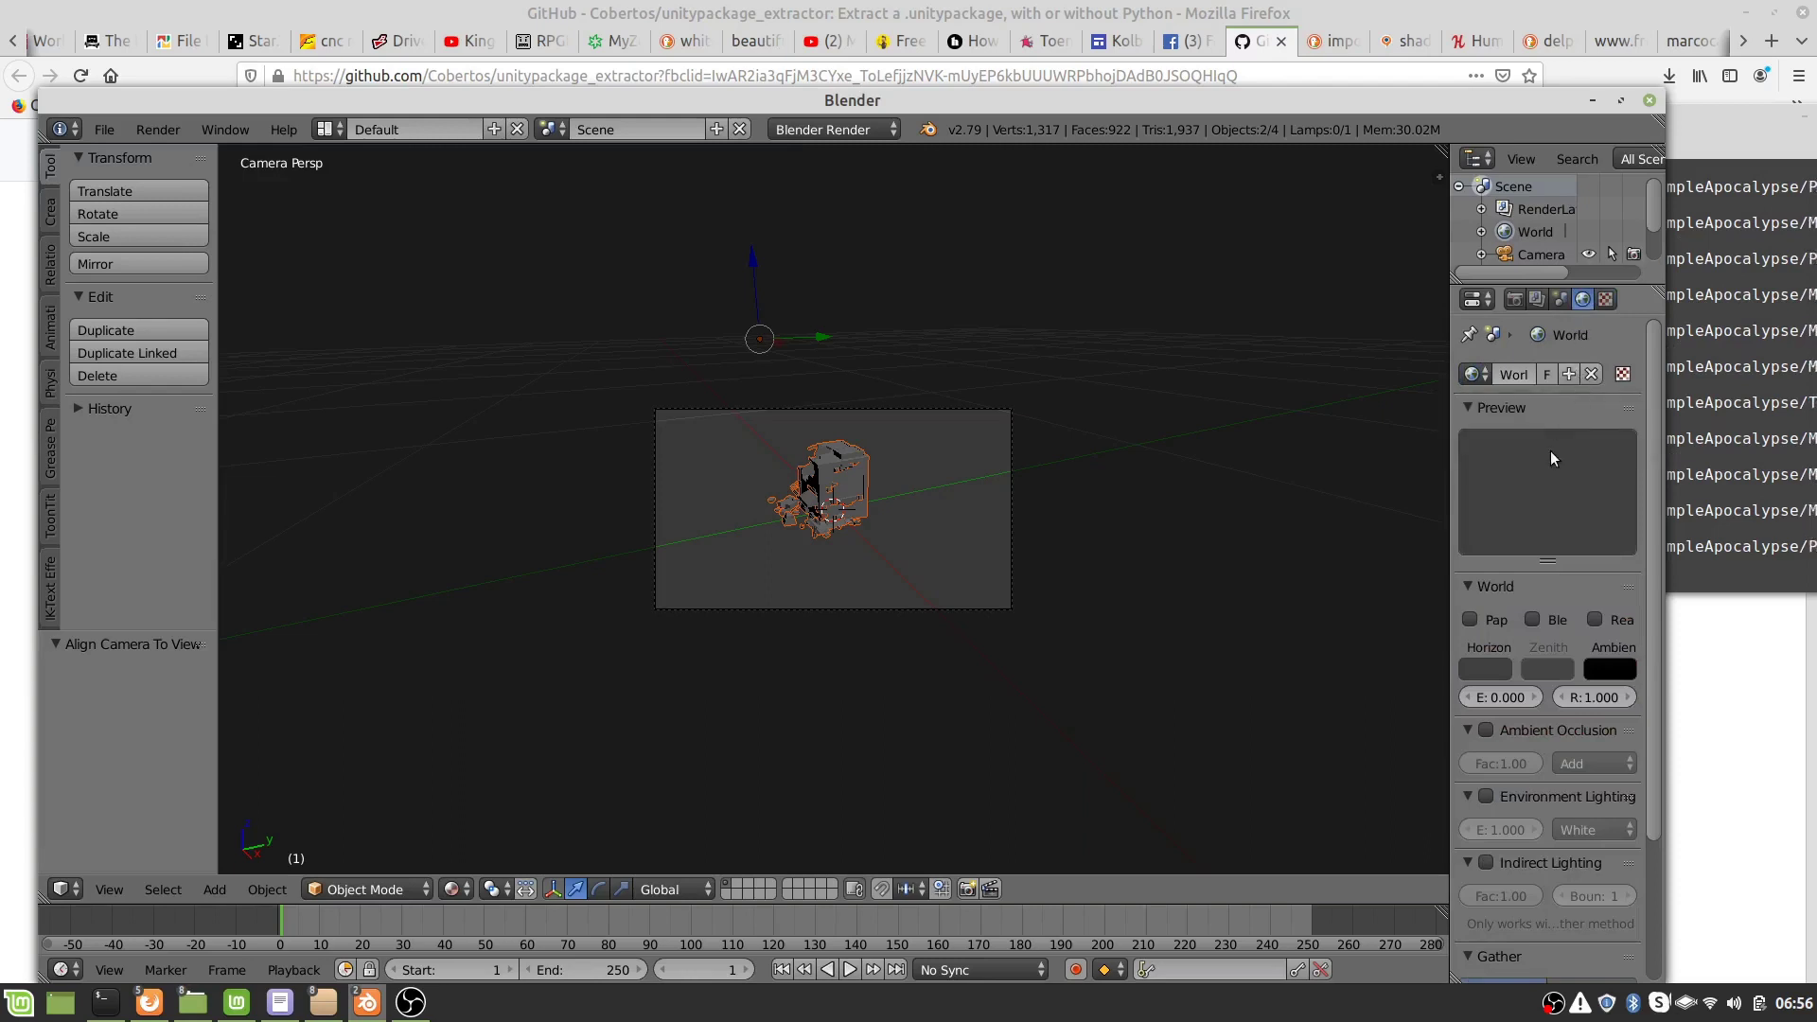
# - Add a new world World.001, select the shop mesh, and view its lambert1 material
pyautogui.click(1575, 373)
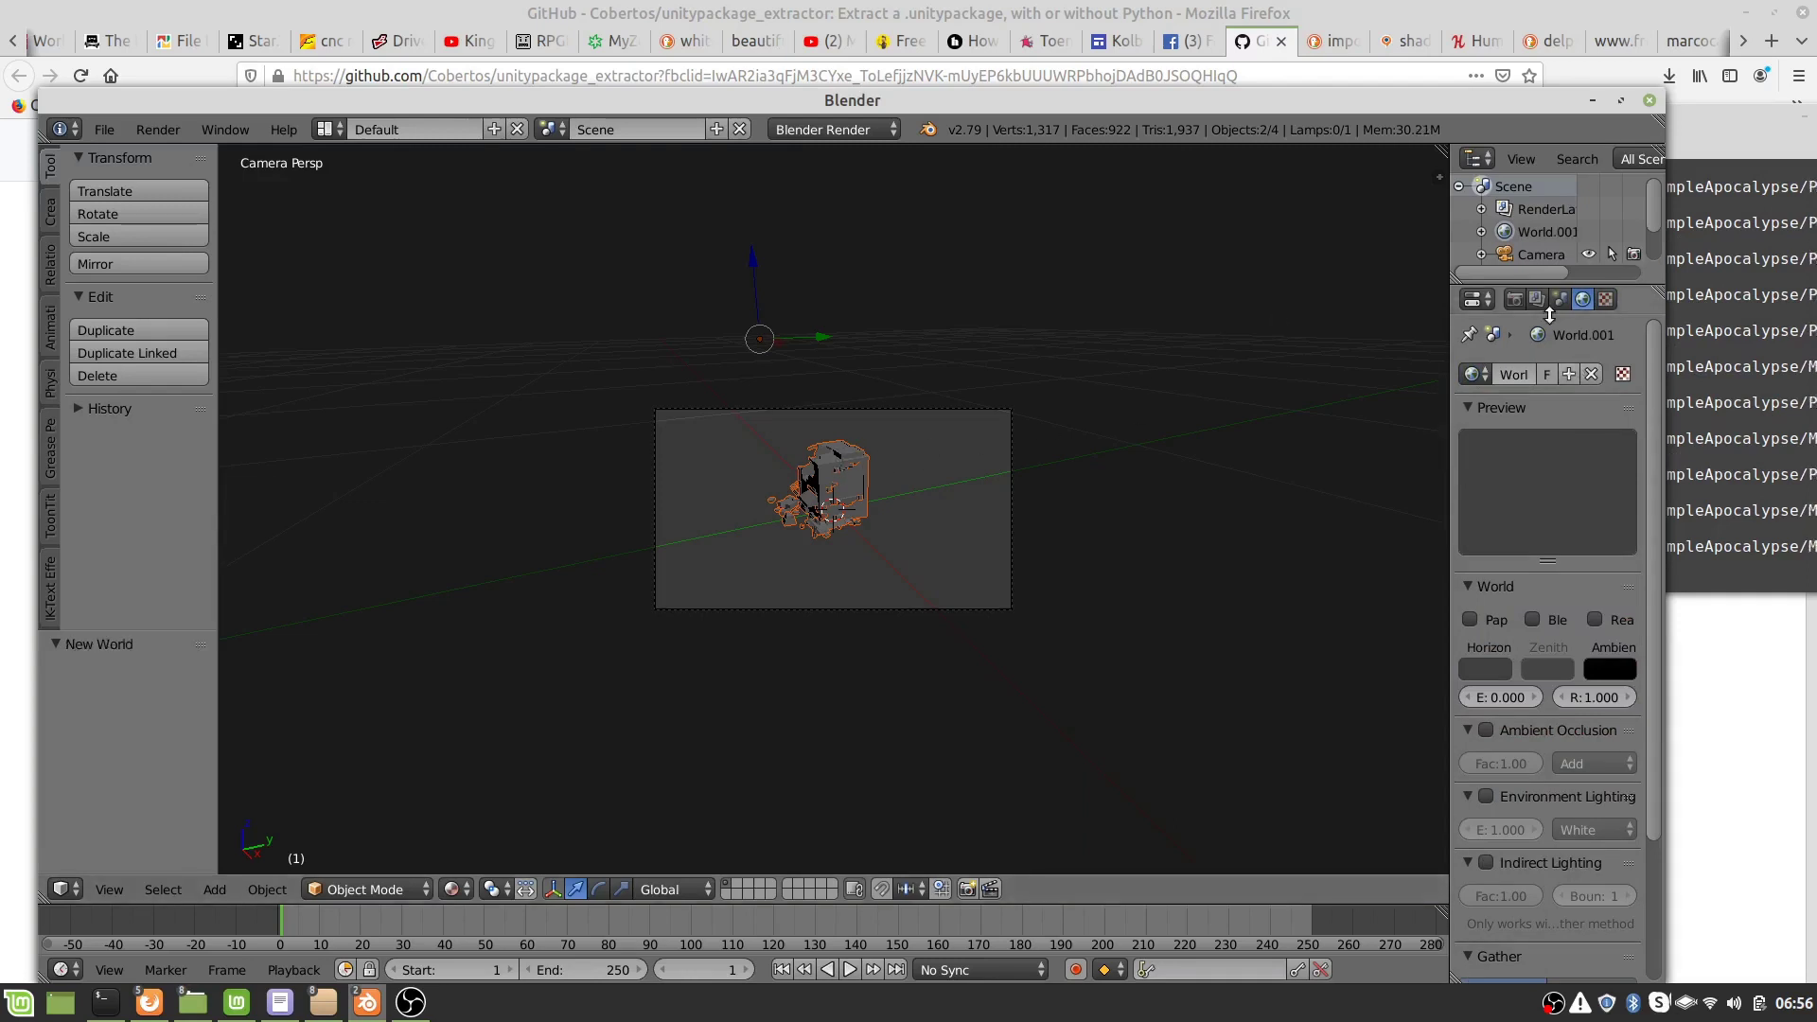
pyautogui.rightClick(842, 485)
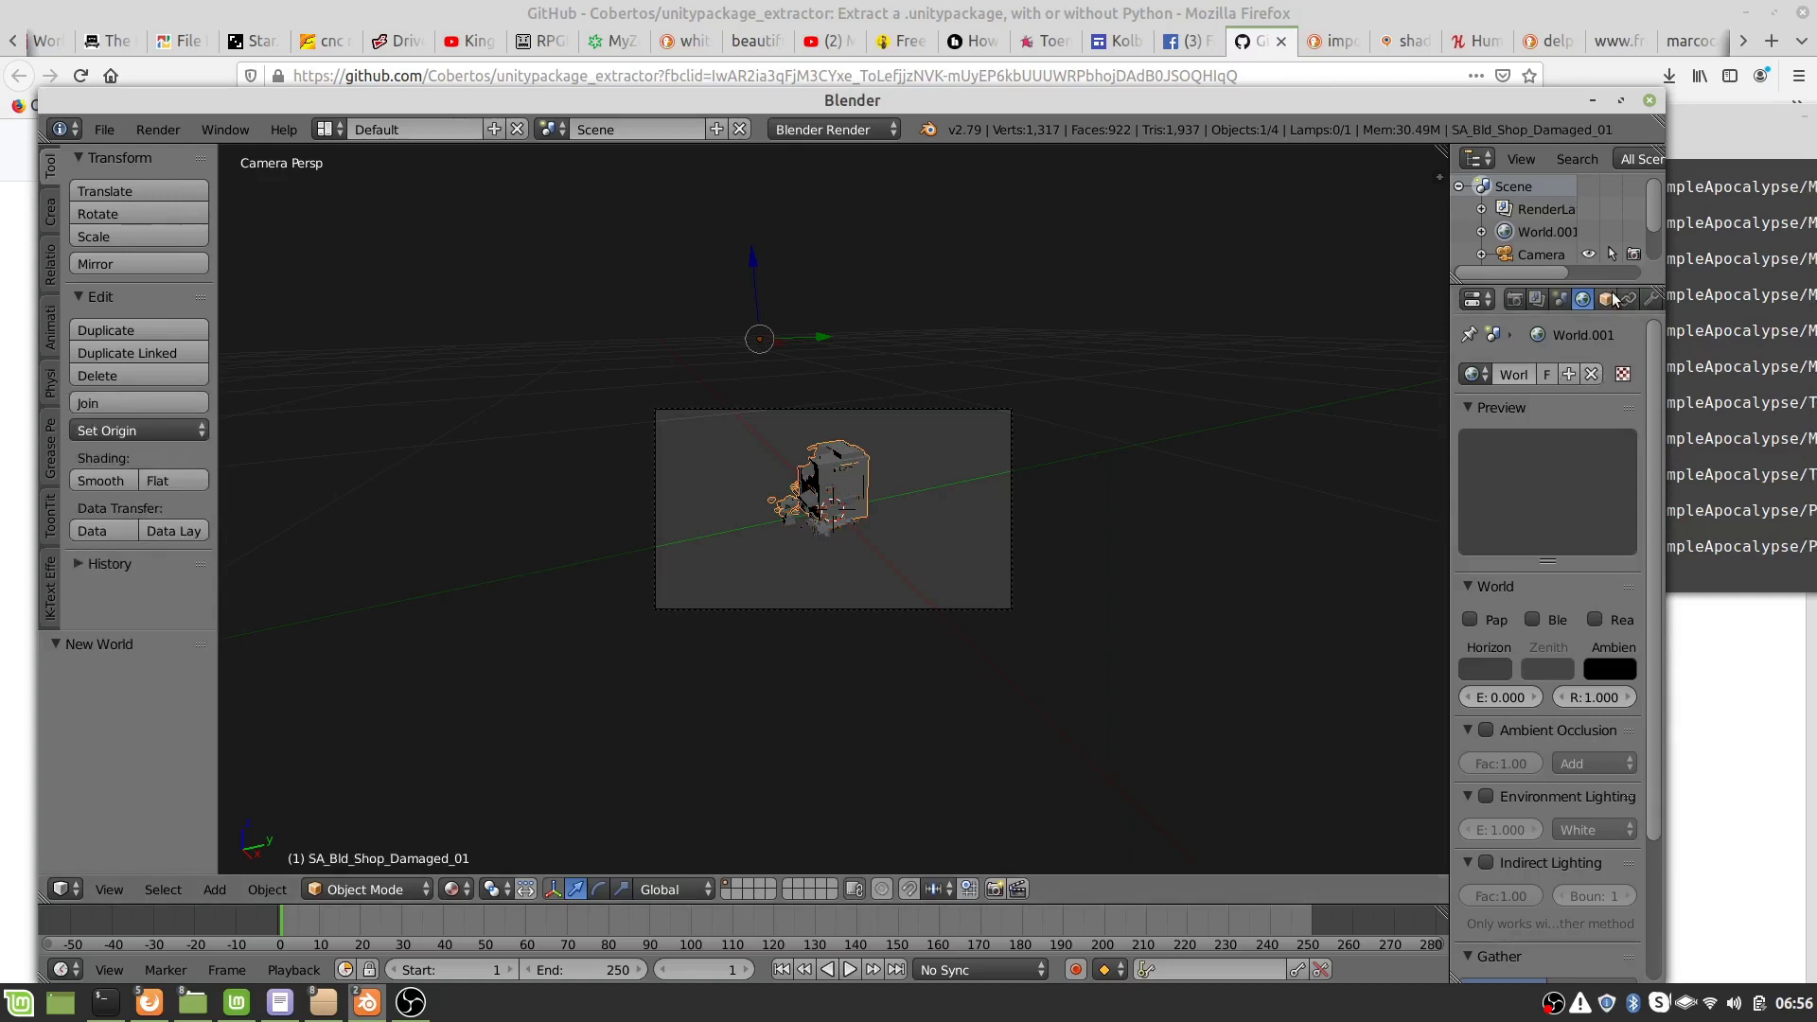
pyautogui.scroll(-5, 1609, 300)
pyautogui.click(1510, 300)
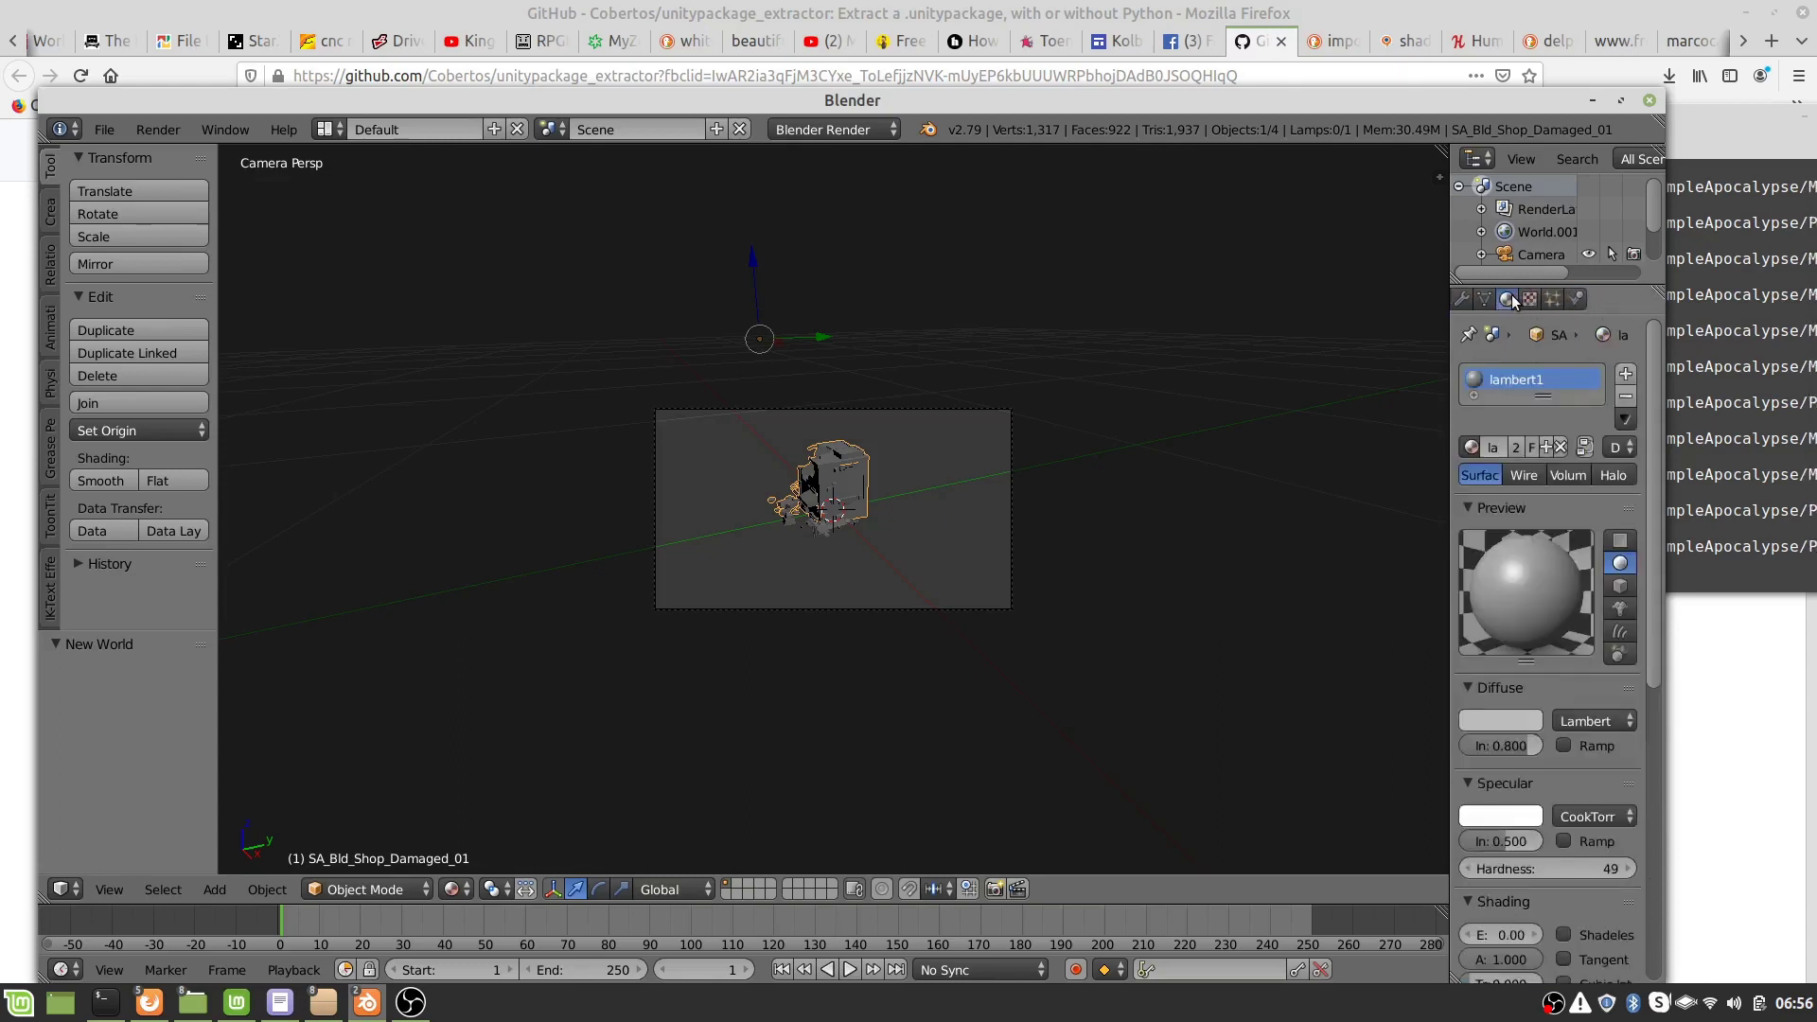
# - Add a material texture loading SimpleApocalypse_Texture.png from /tmp/Assets/SimpleApocalypse/Textures/
pyautogui.click(1530, 300)
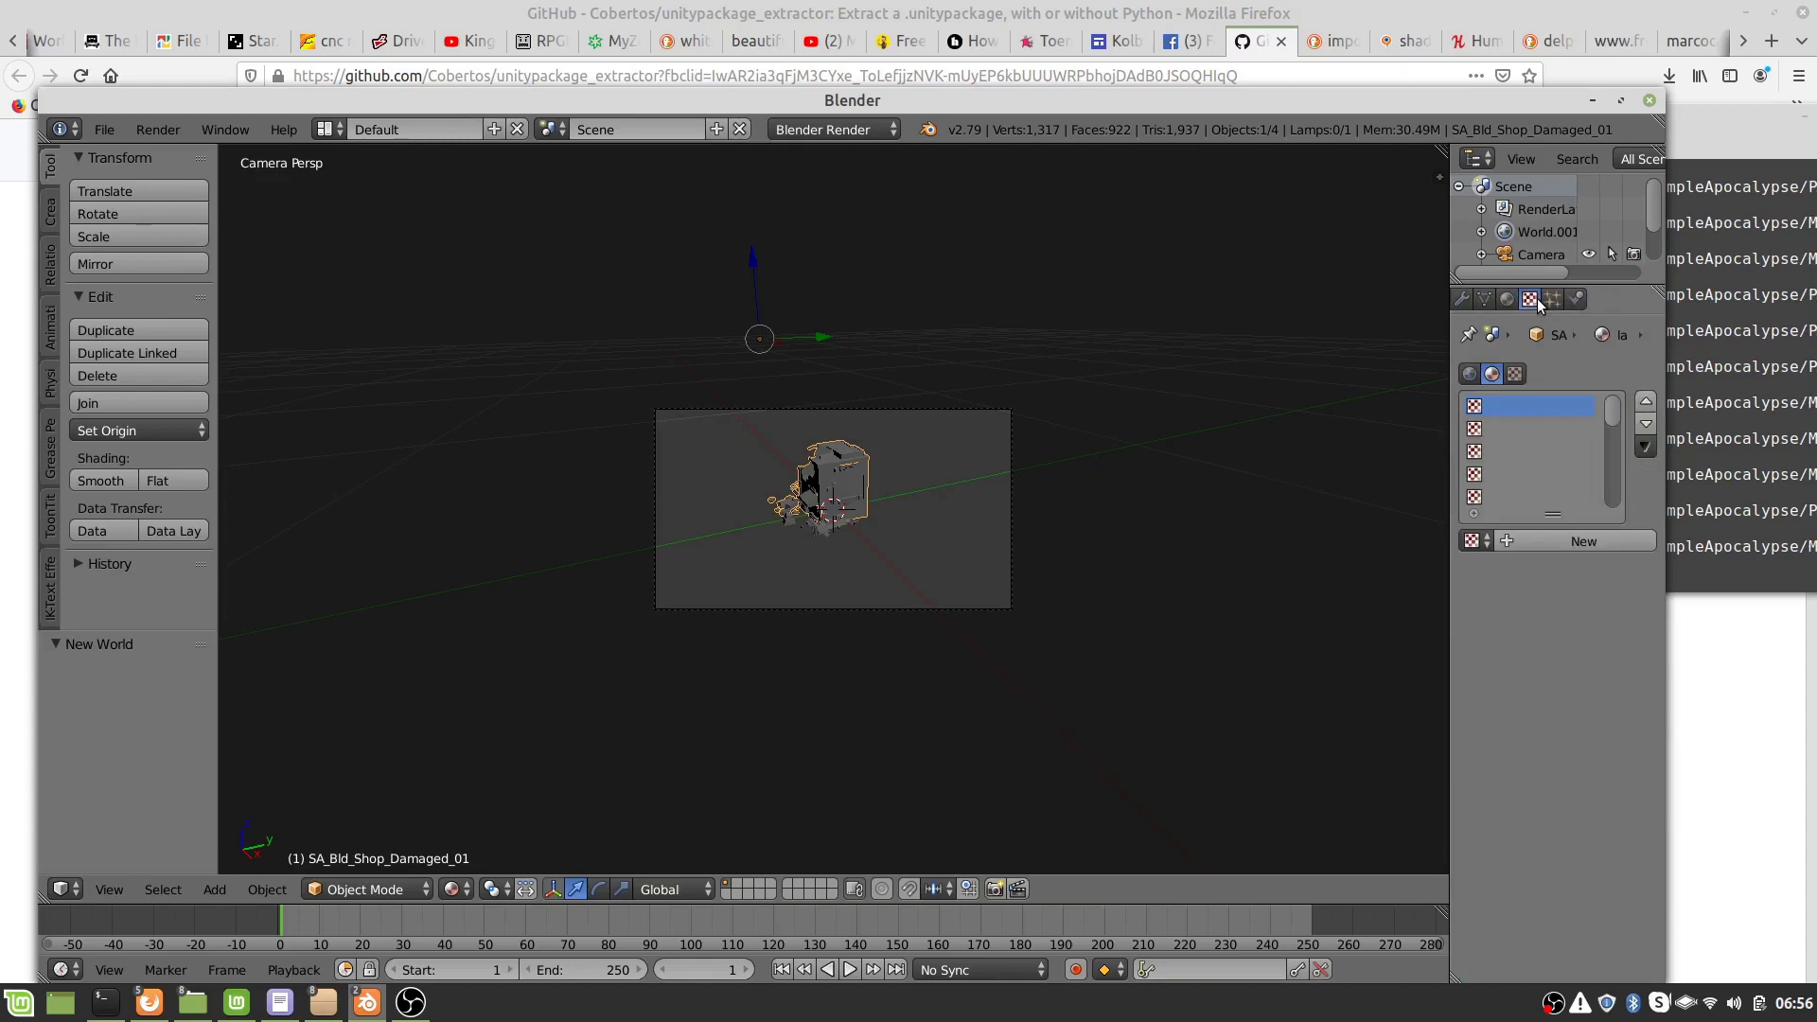
pyautogui.click(1510, 539)
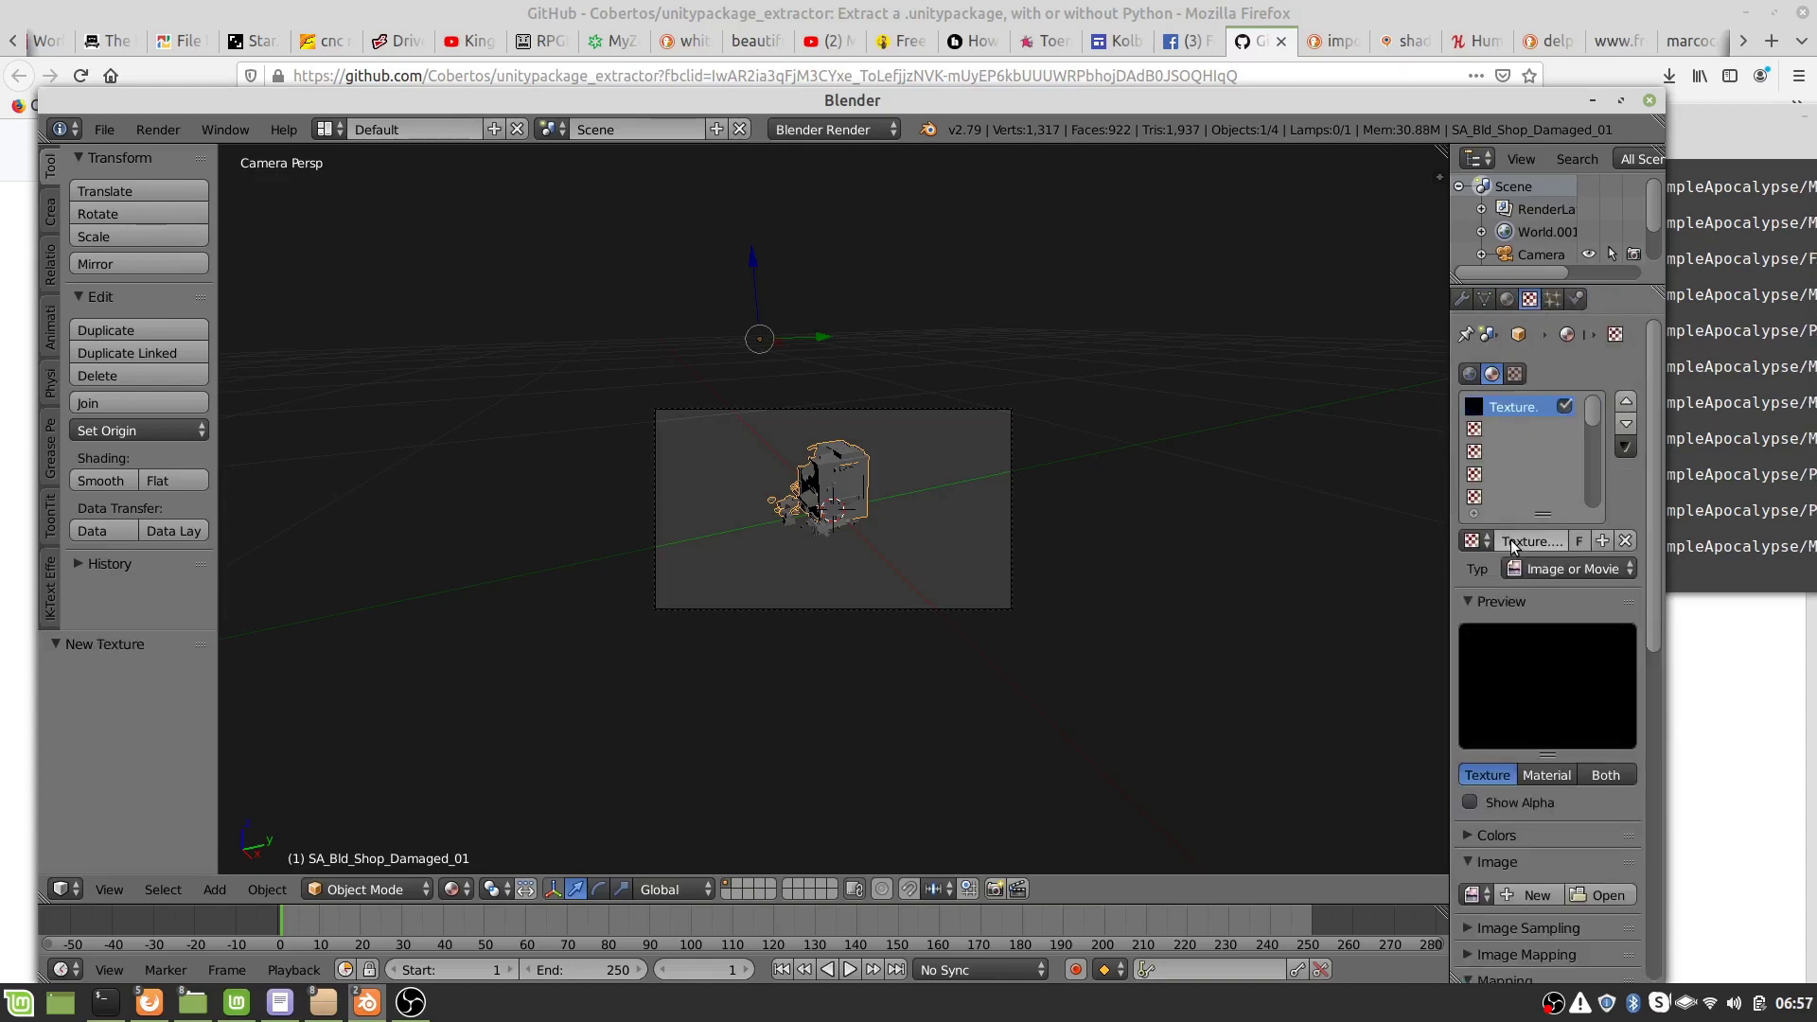
pyautogui.click(1586, 891)
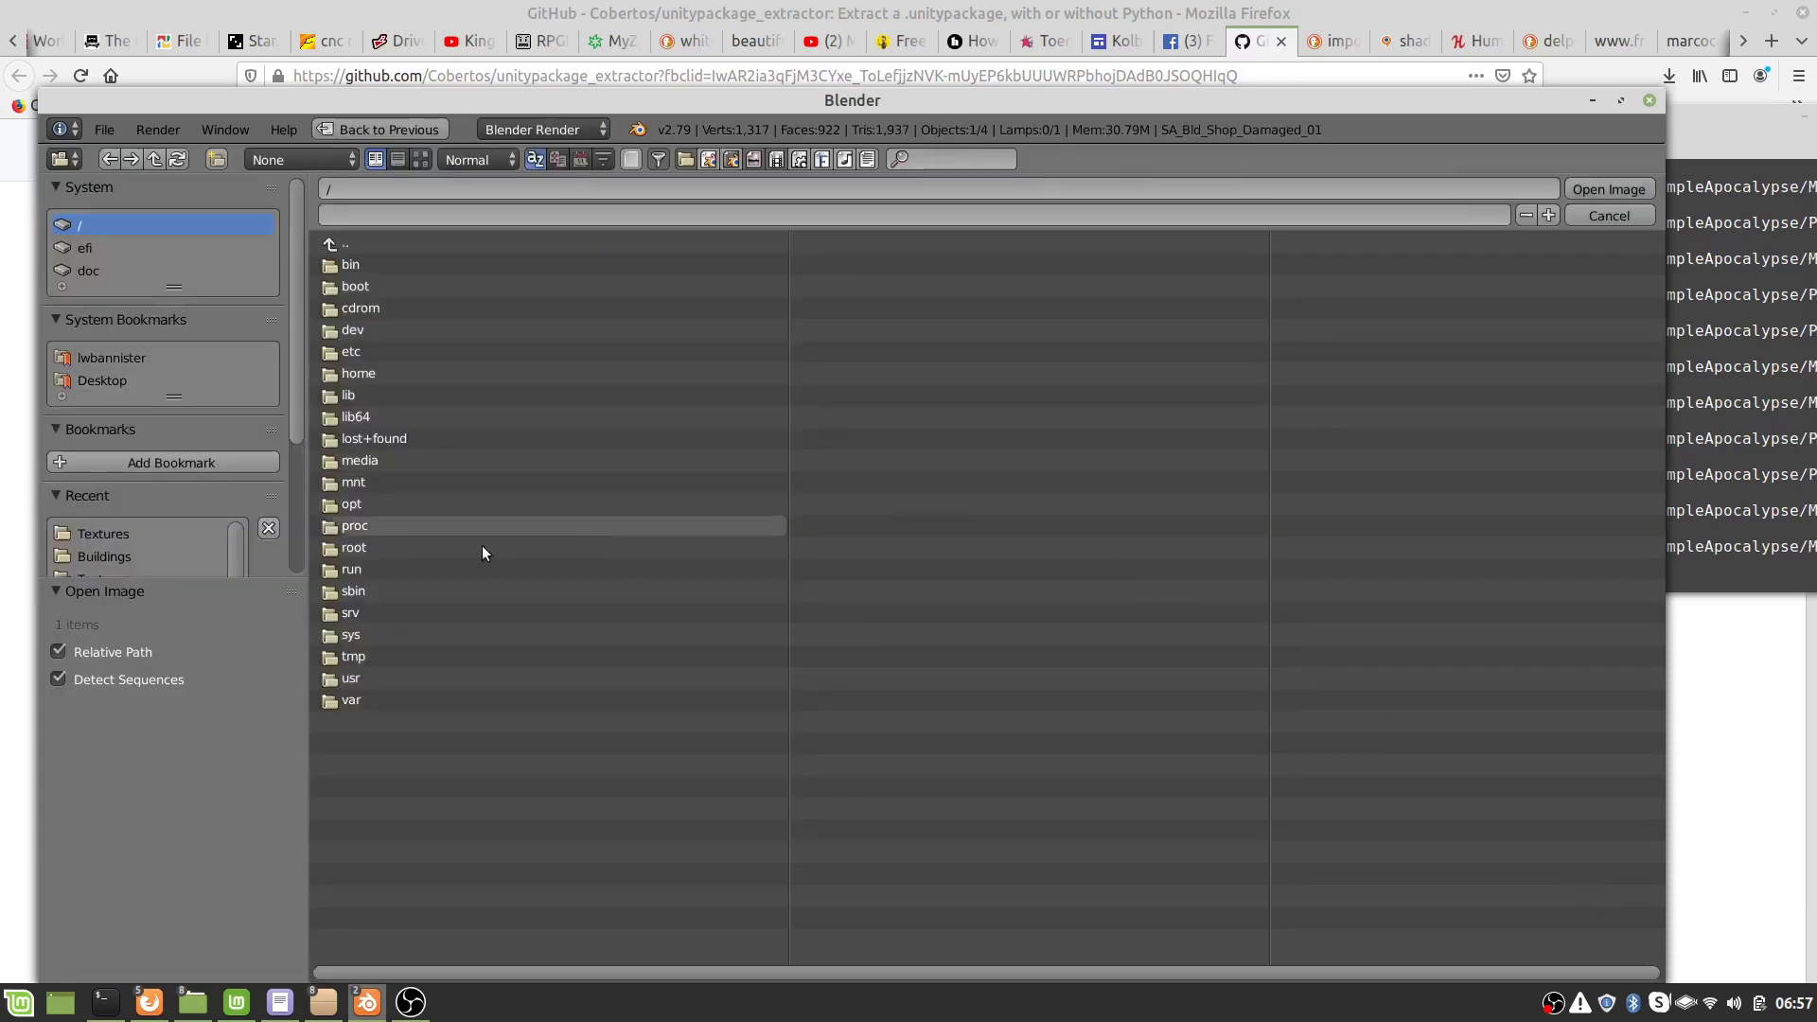
pyautogui.click(355, 655)
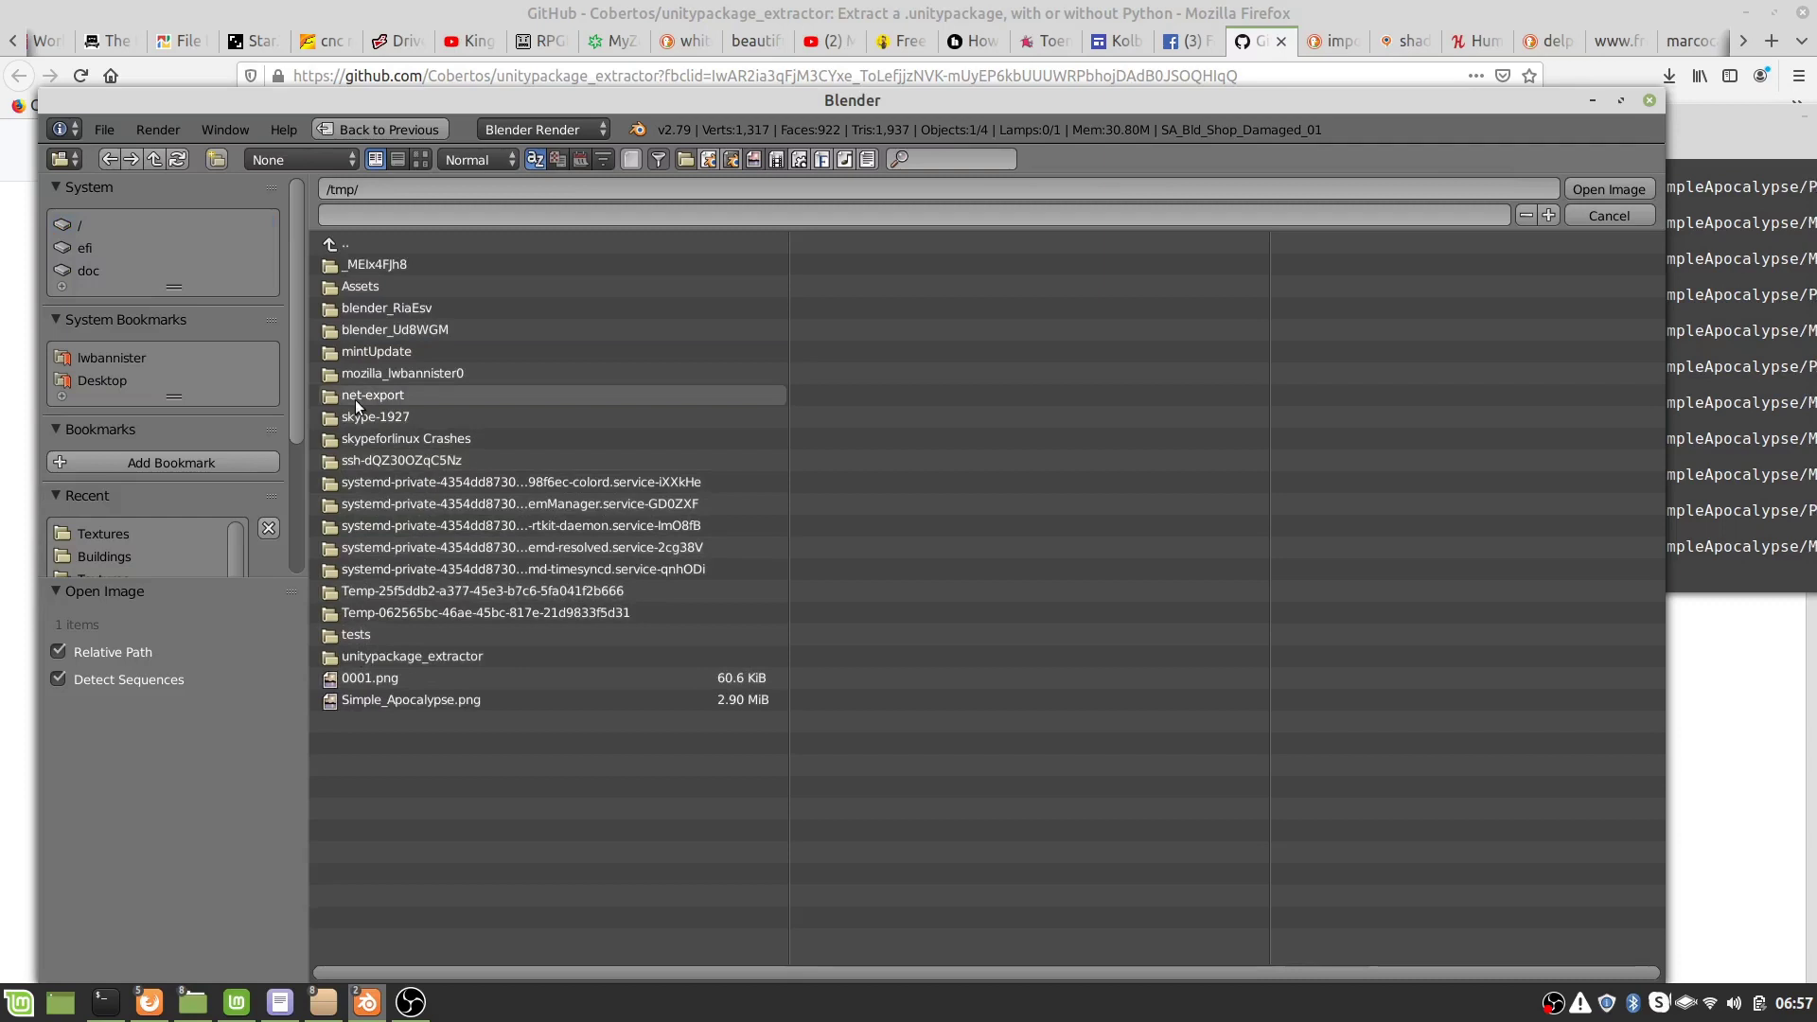
pyautogui.click(351, 281)
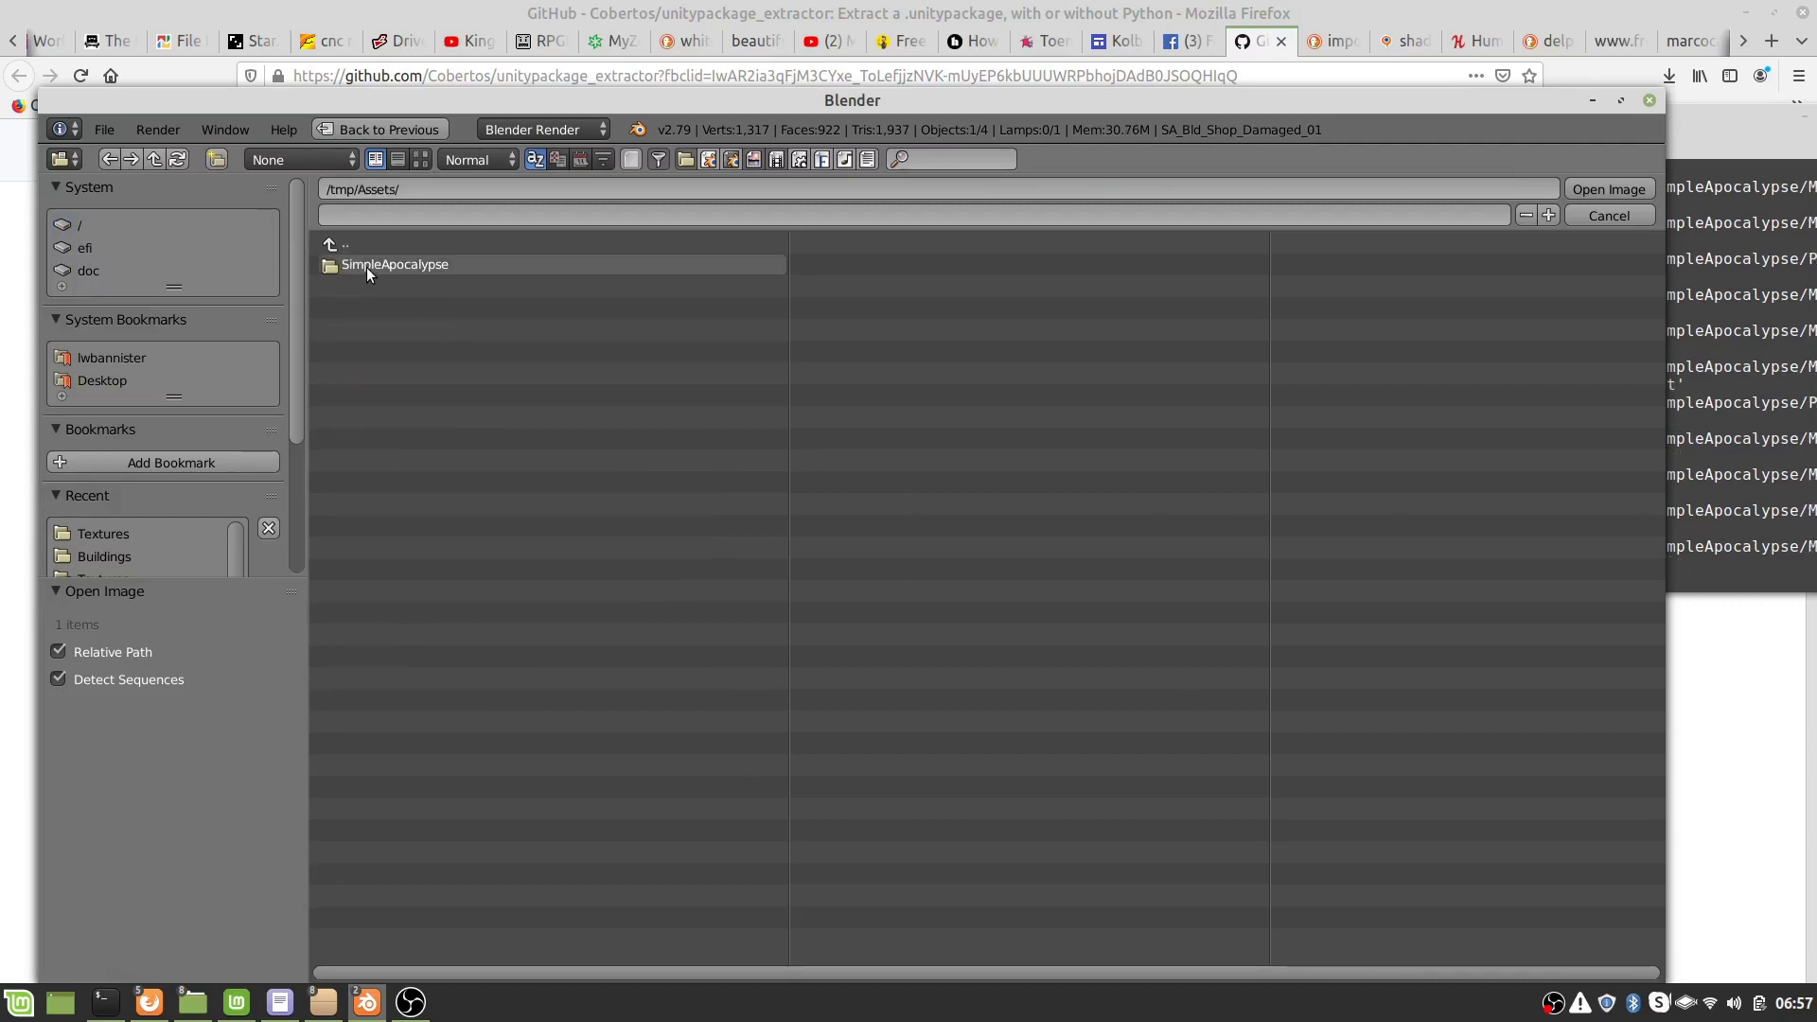
pyautogui.click(366, 267)
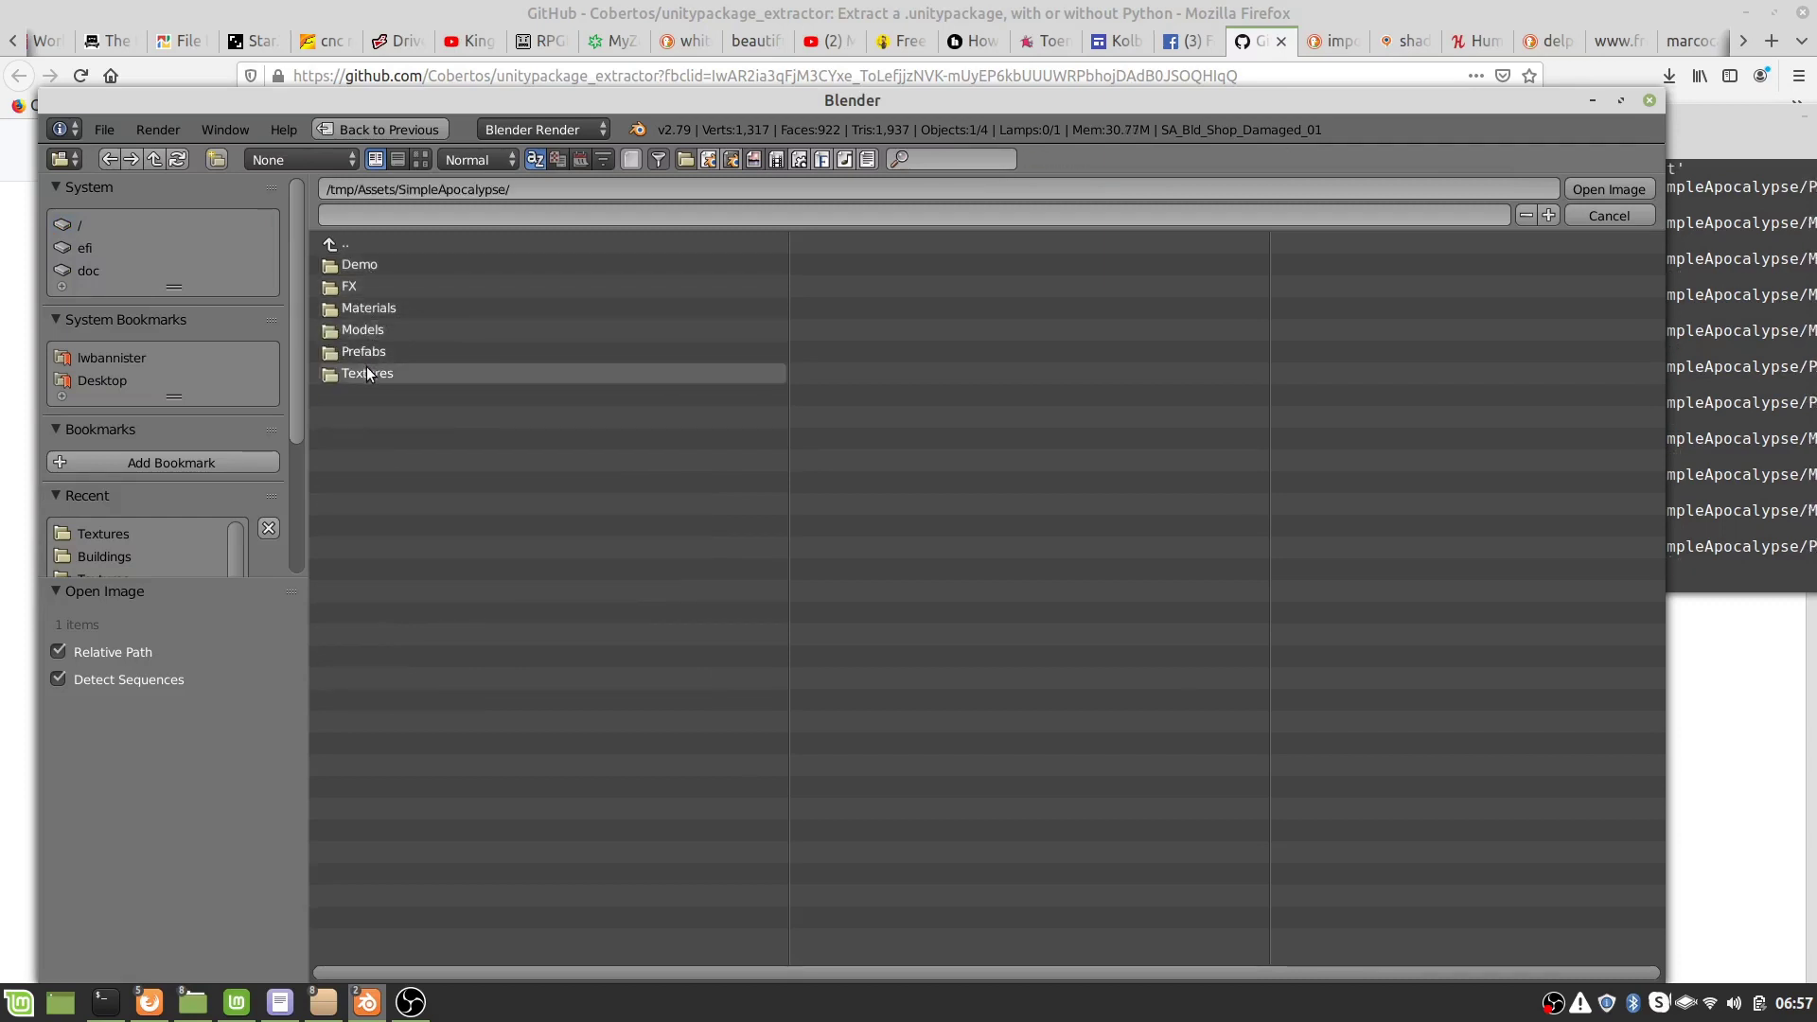
pyautogui.click(367, 372)
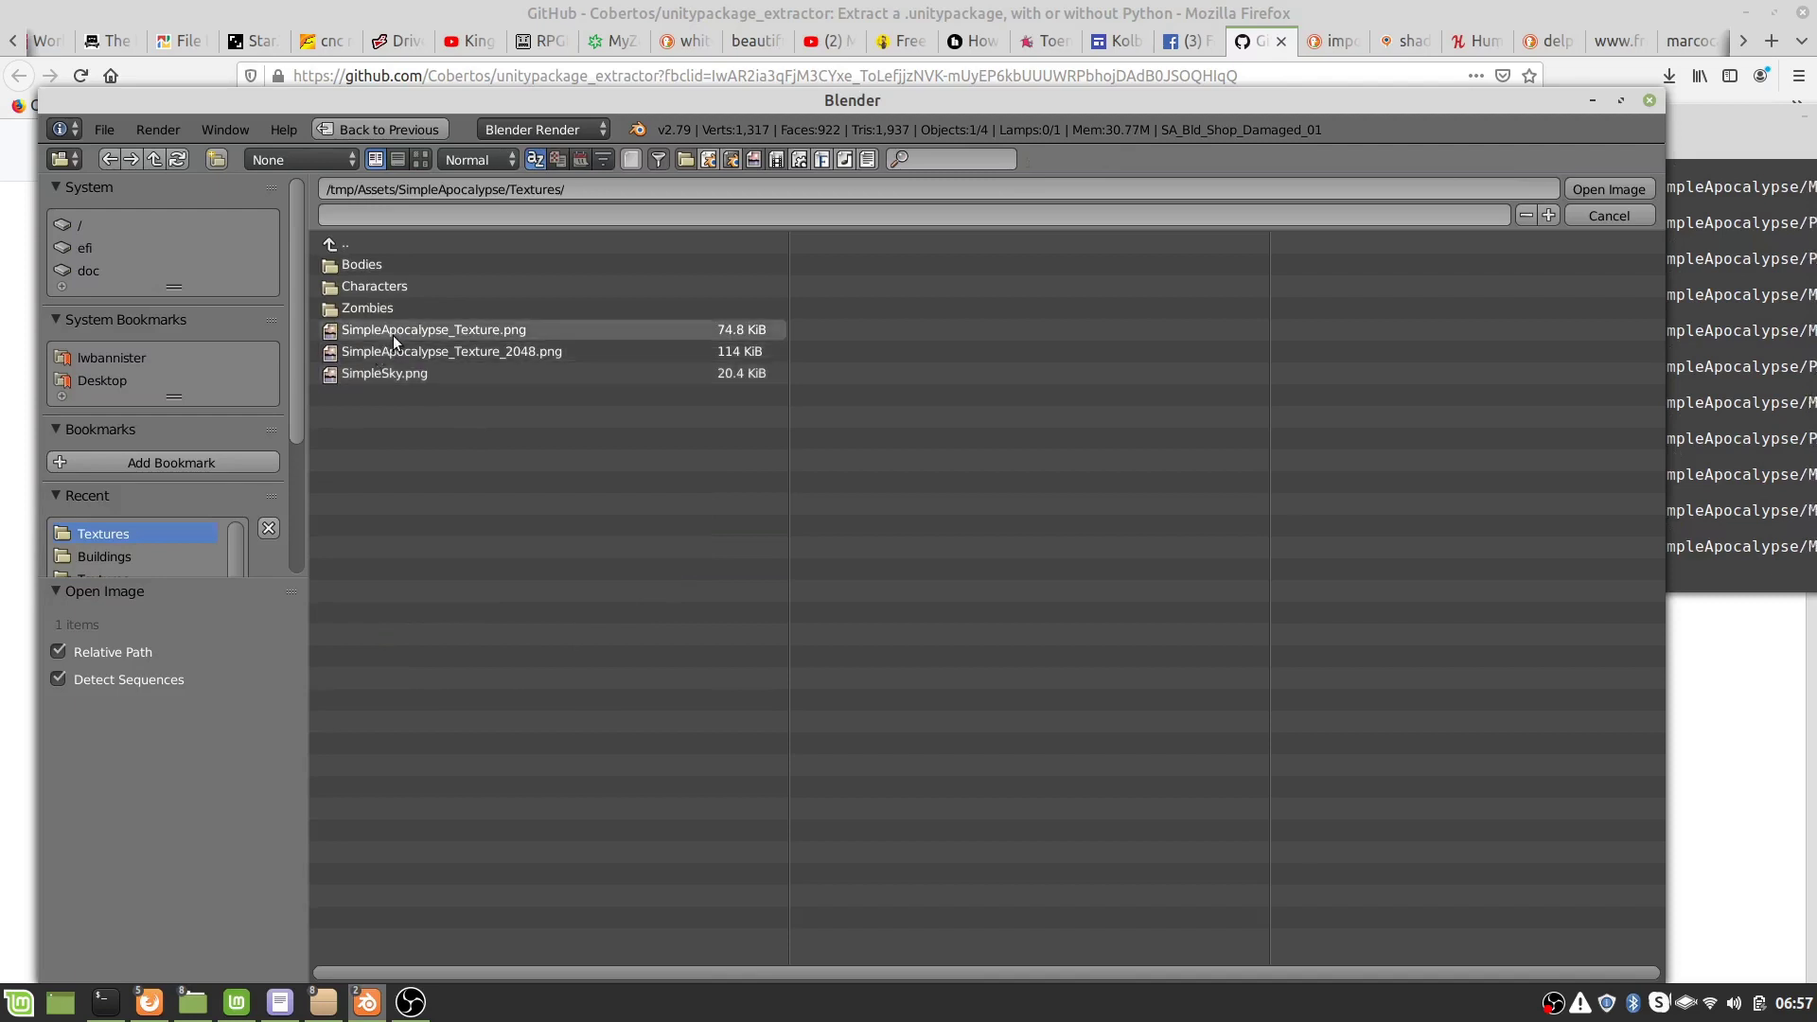
pyautogui.doubleClick(394, 332)
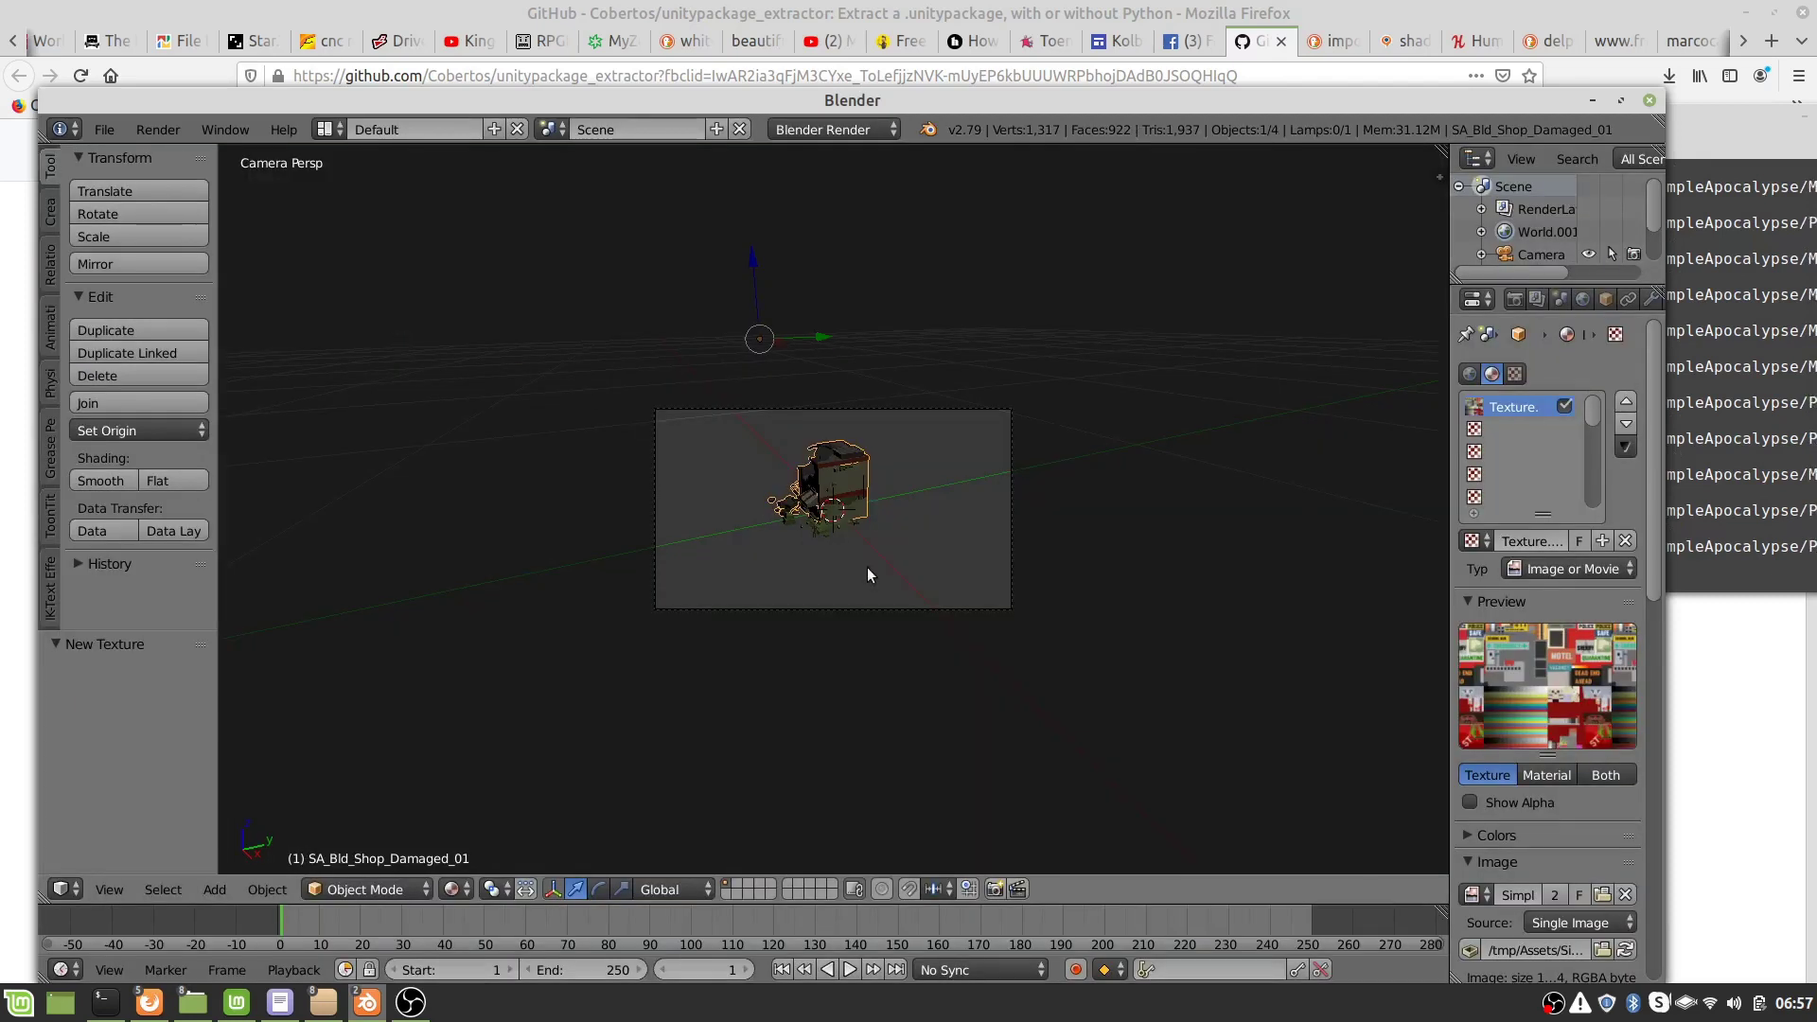
# - Adjust the camera zoom and render the shop with its colour atlas applied
pyautogui.scroll(10, 849, 512)
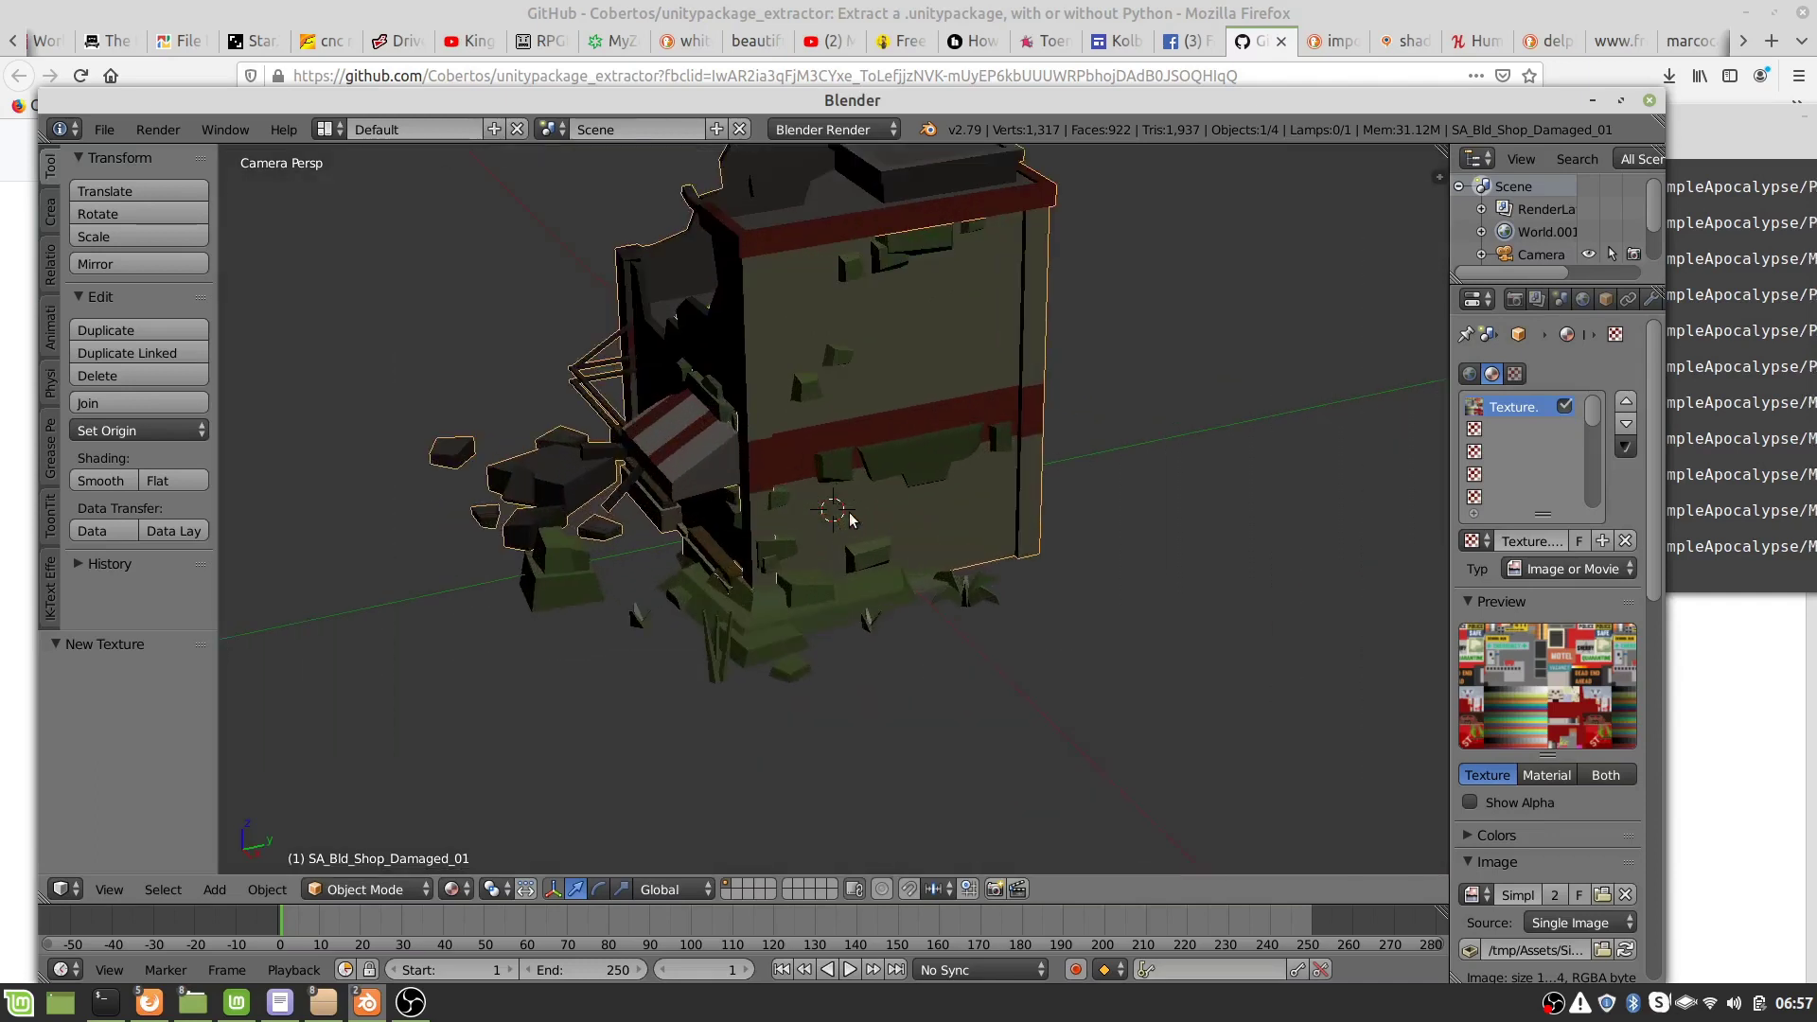
pyautogui.scroll(-2, 849, 513)
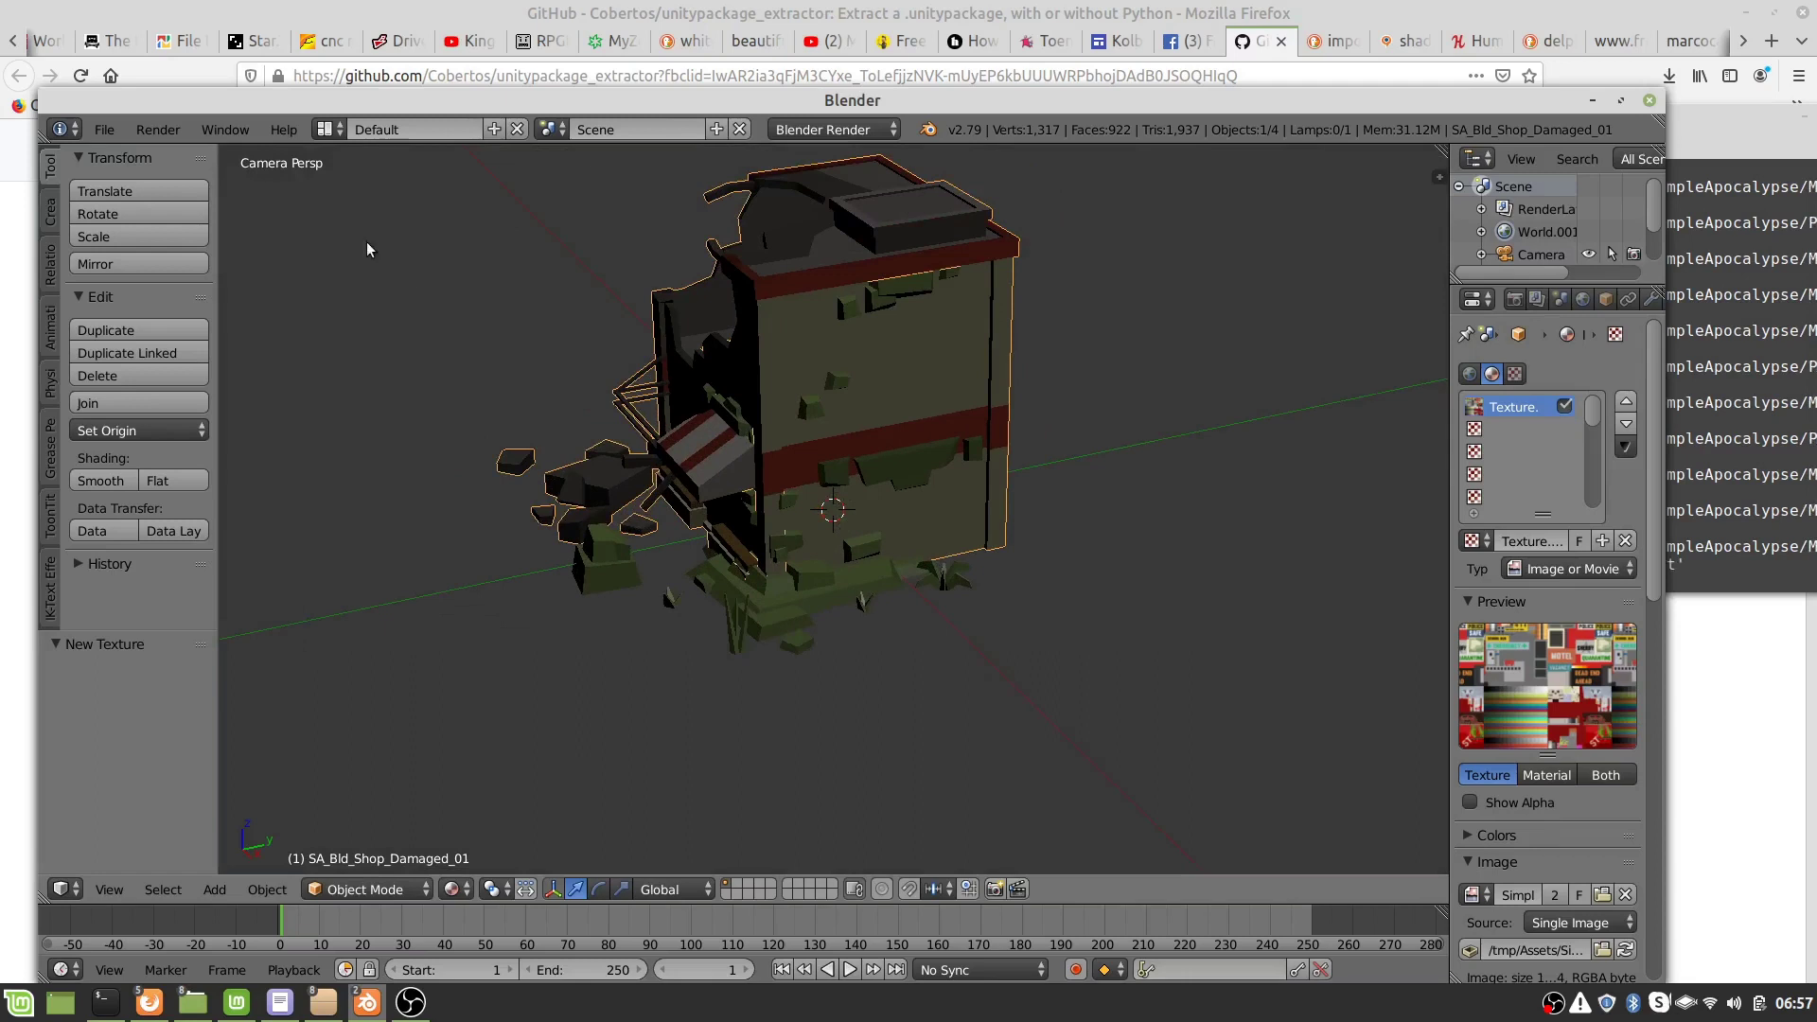
pyautogui.click(177, 132)
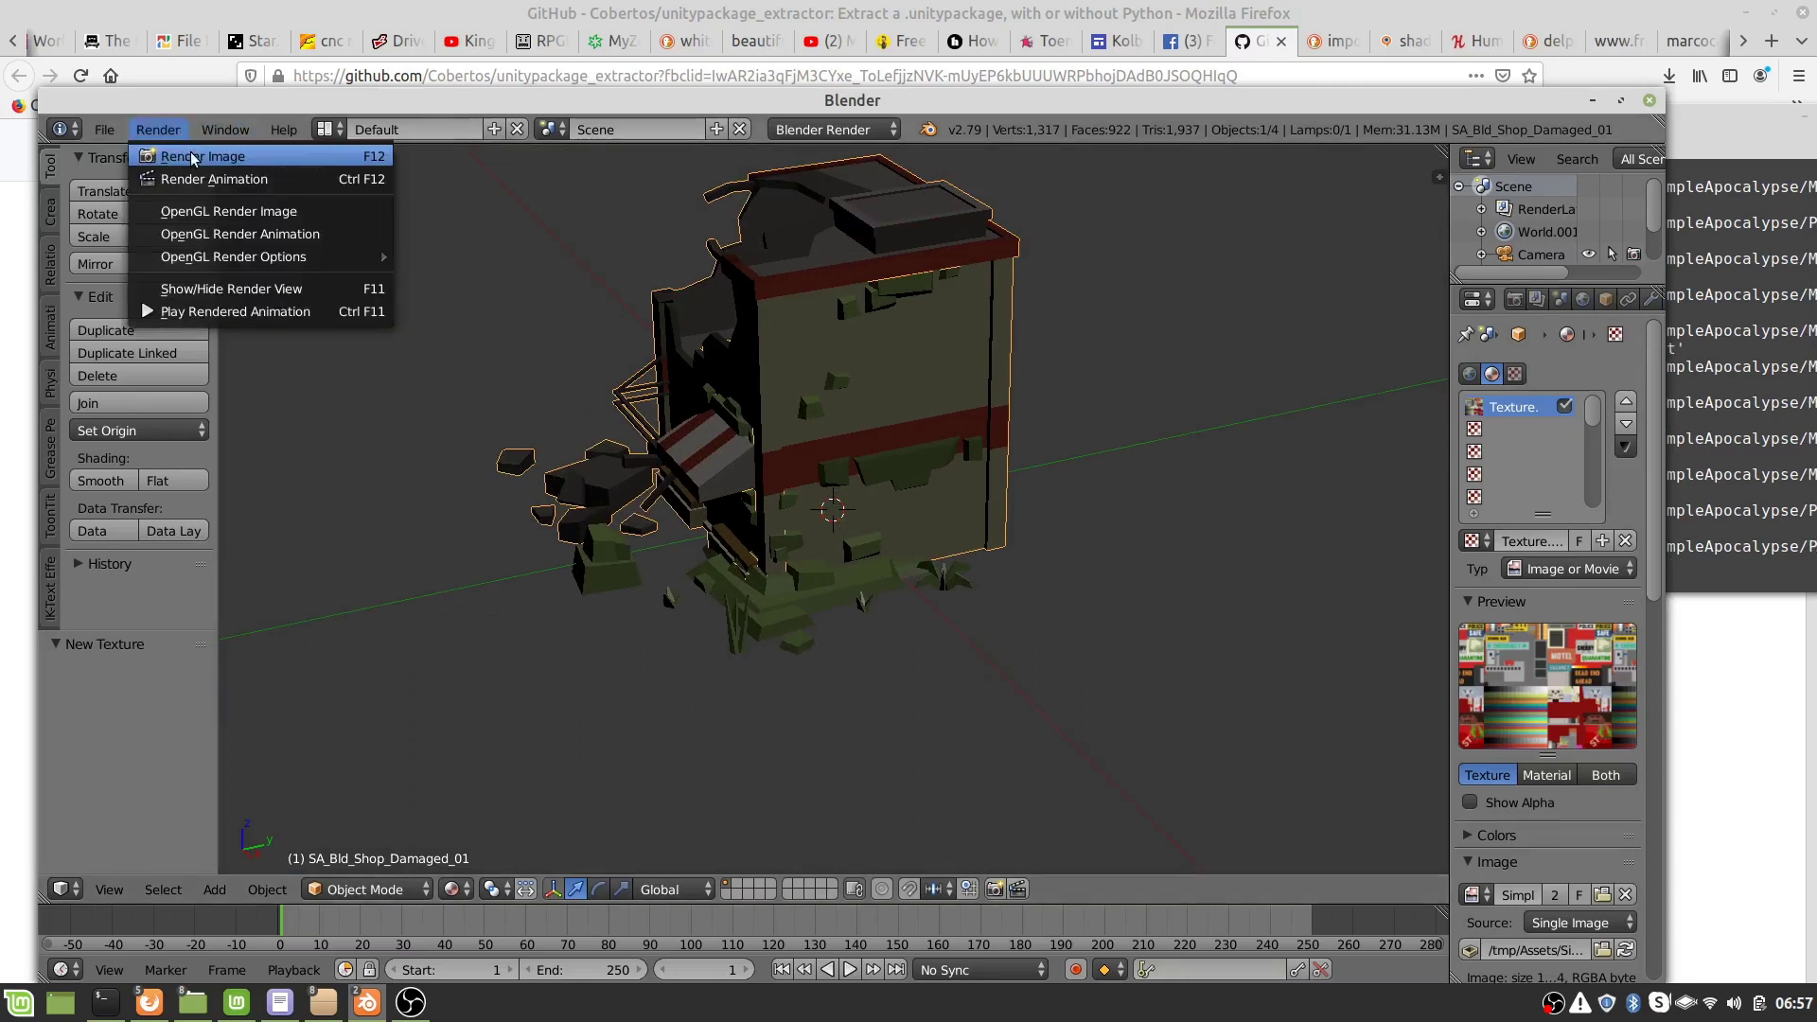
pyautogui.click(190, 151)
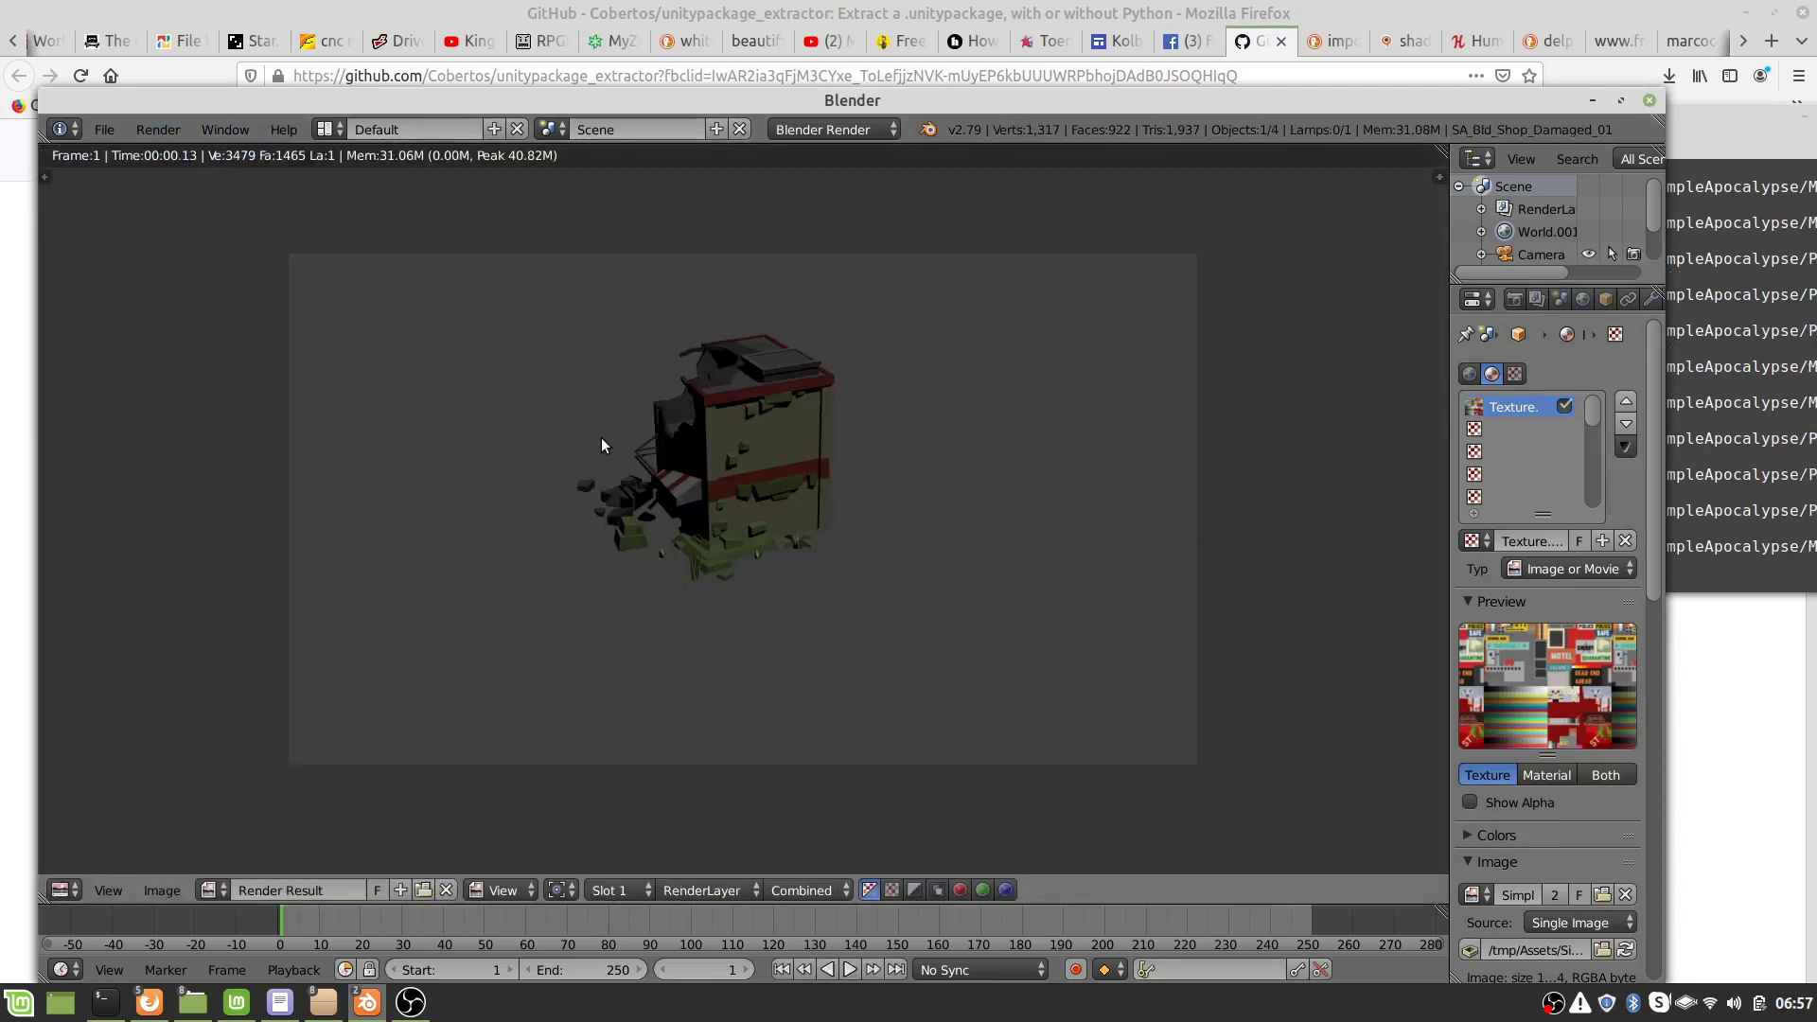